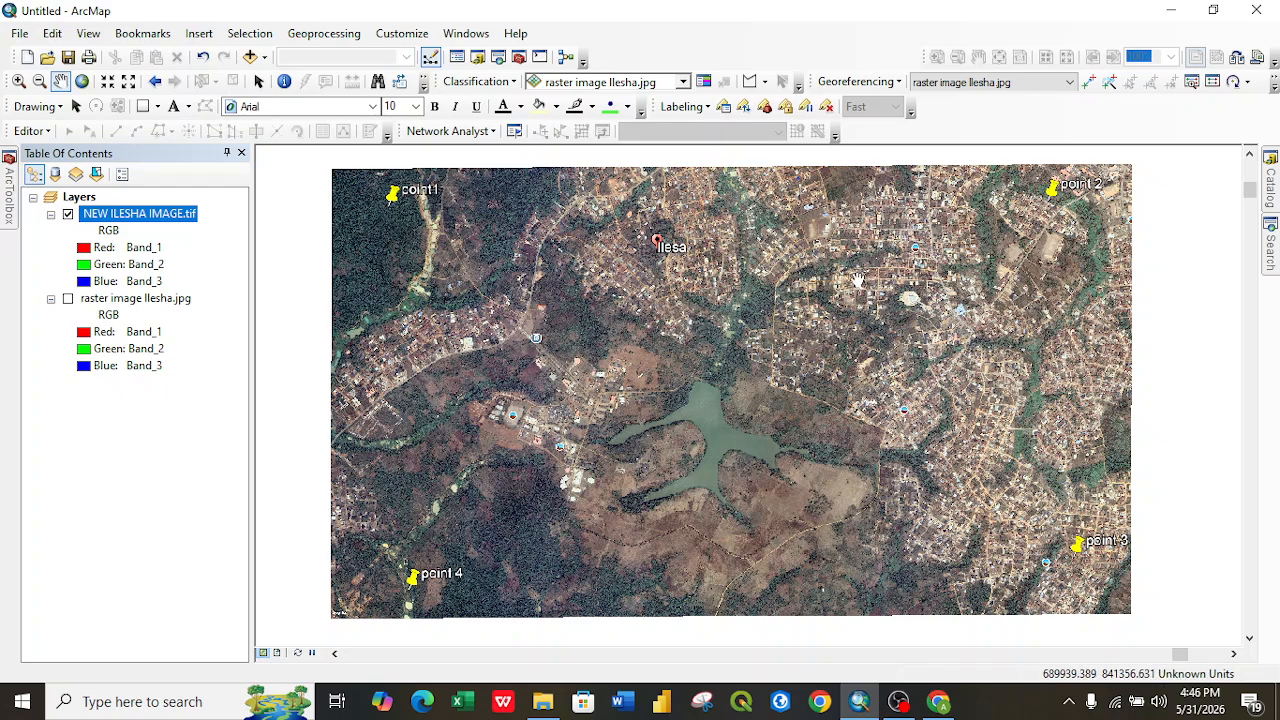
Examine the settlement and road pattern east of the Ilesa marker in NEW ILESHA IMAGE.tif at close range.
scroll(825, 280, up, 2)
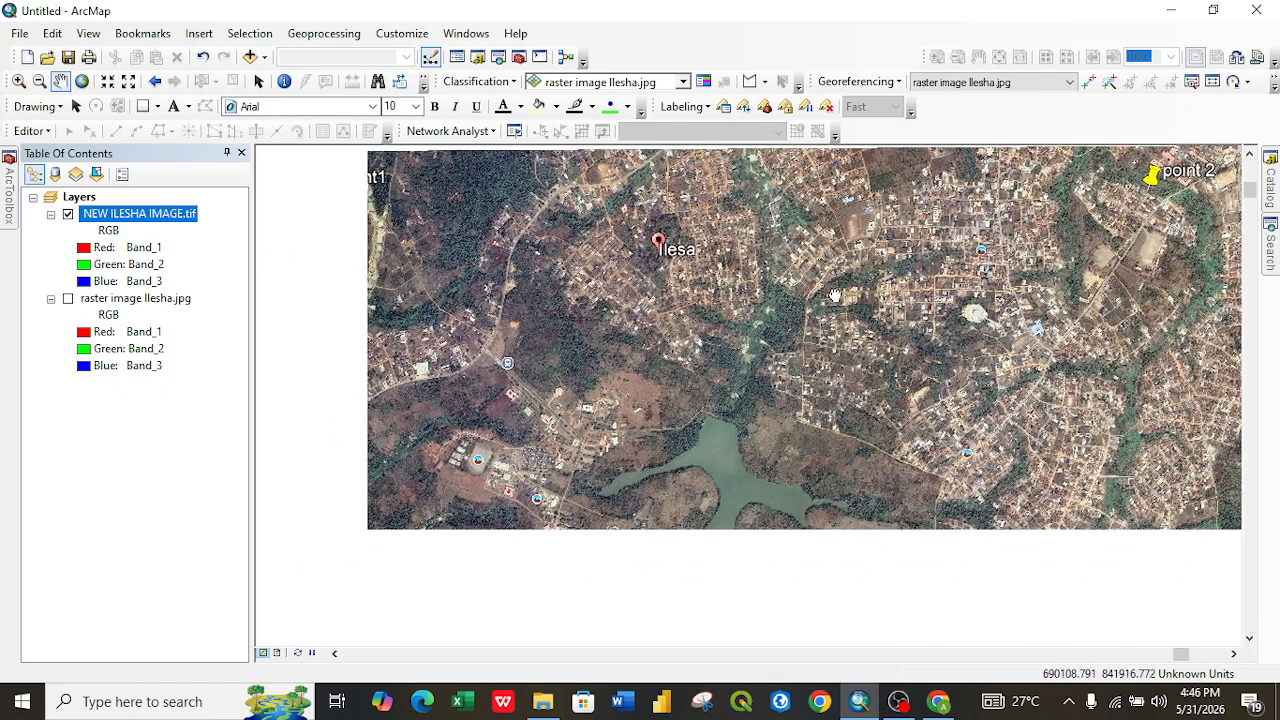
drag(830, 303, 842, 285)
scroll(841, 289, down, 1)
middle_click(841, 289)
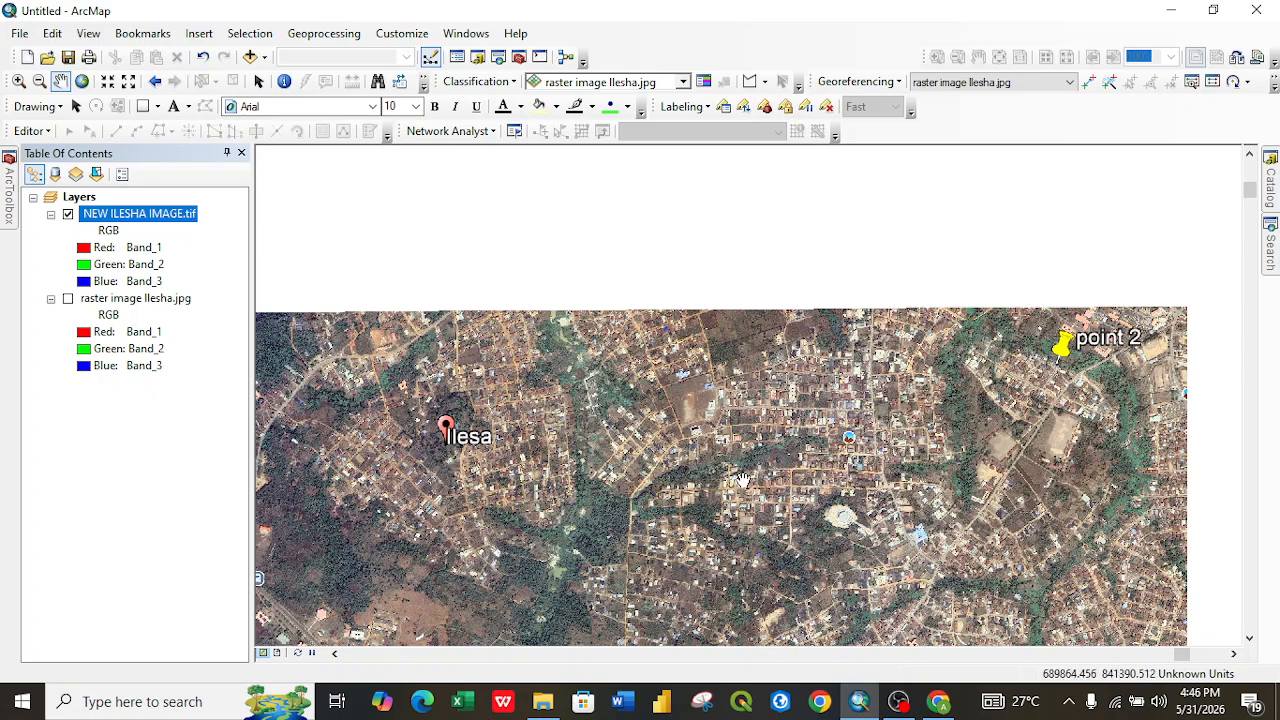
drag(743, 480, 785, 327)
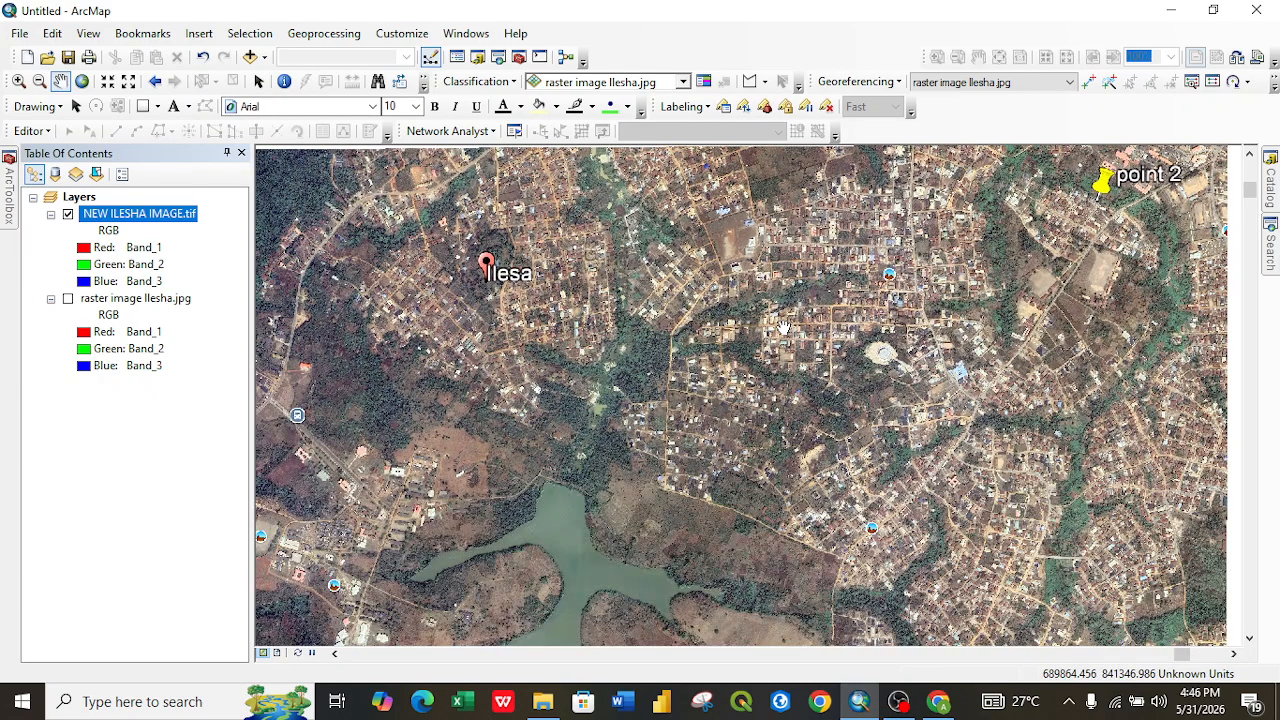
scroll(785, 327, down, 2)
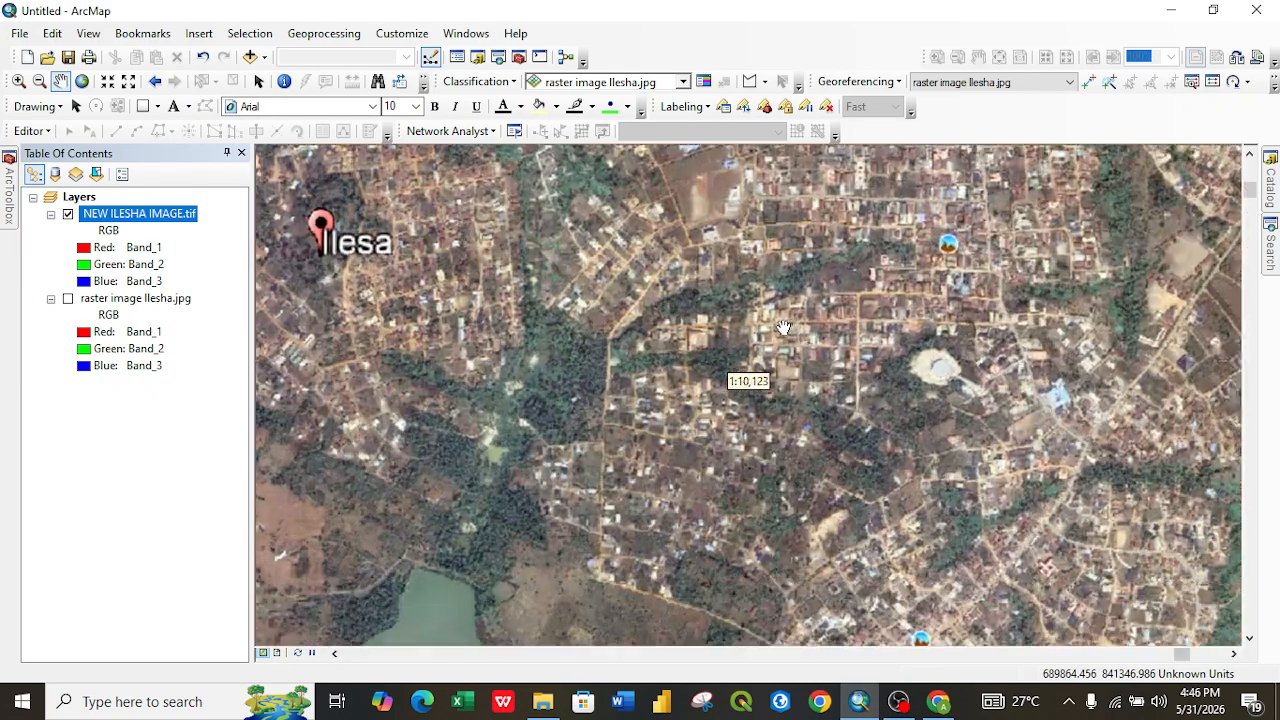
scroll(784, 328, down, 2)
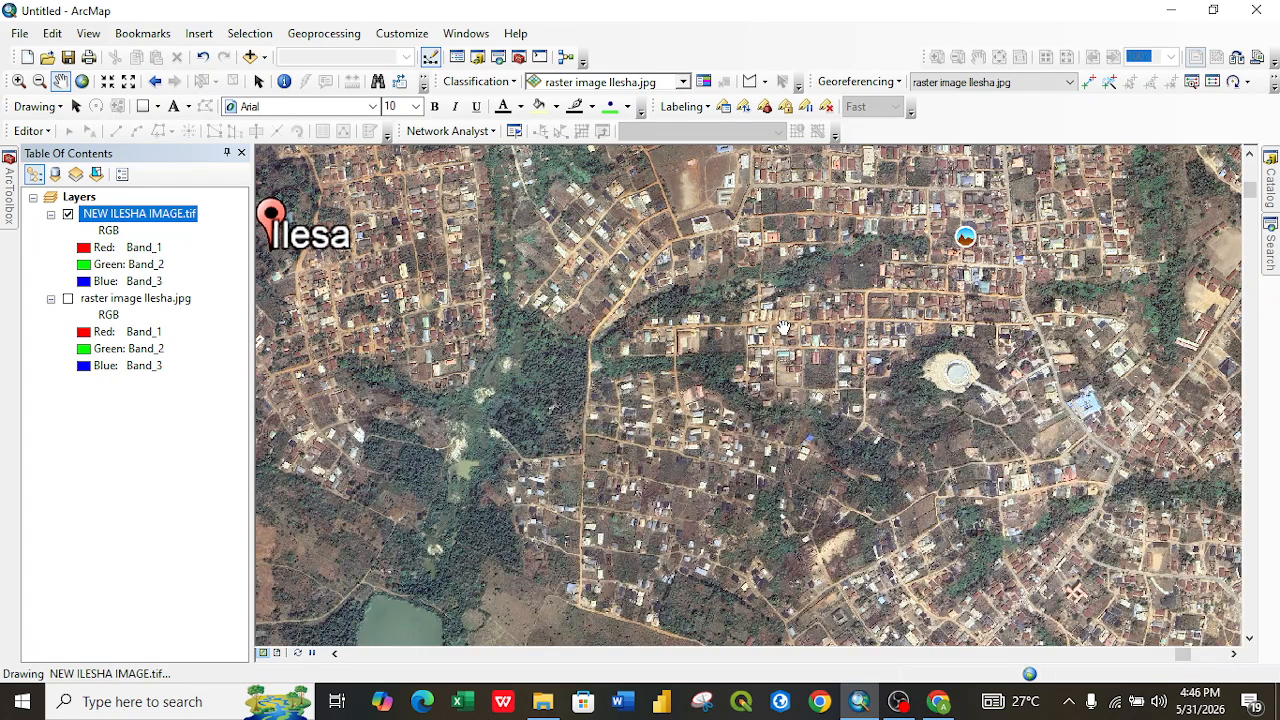
scroll(785, 327, down, 3)
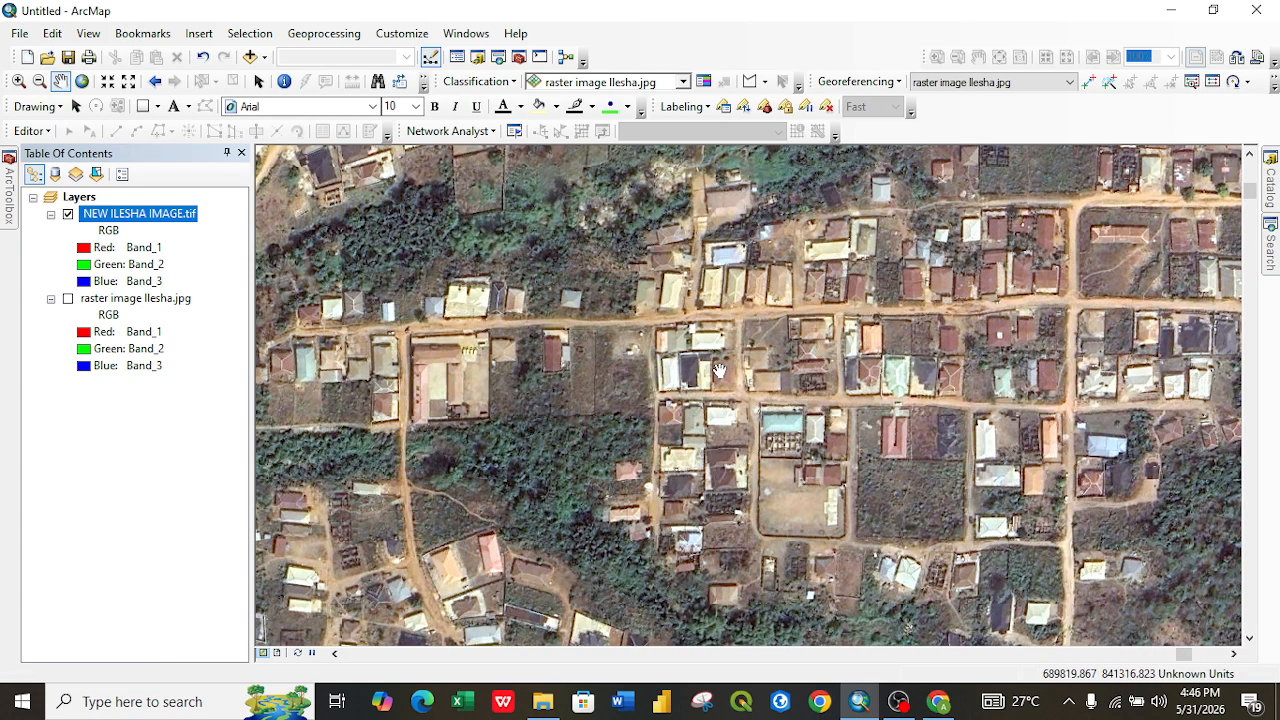
Follow the imagery southwest from the settlement to the lake and inspect its shoreline and surrounding farmland.
drag(726, 370, 898, 212)
drag(590, 463, 693, 363)
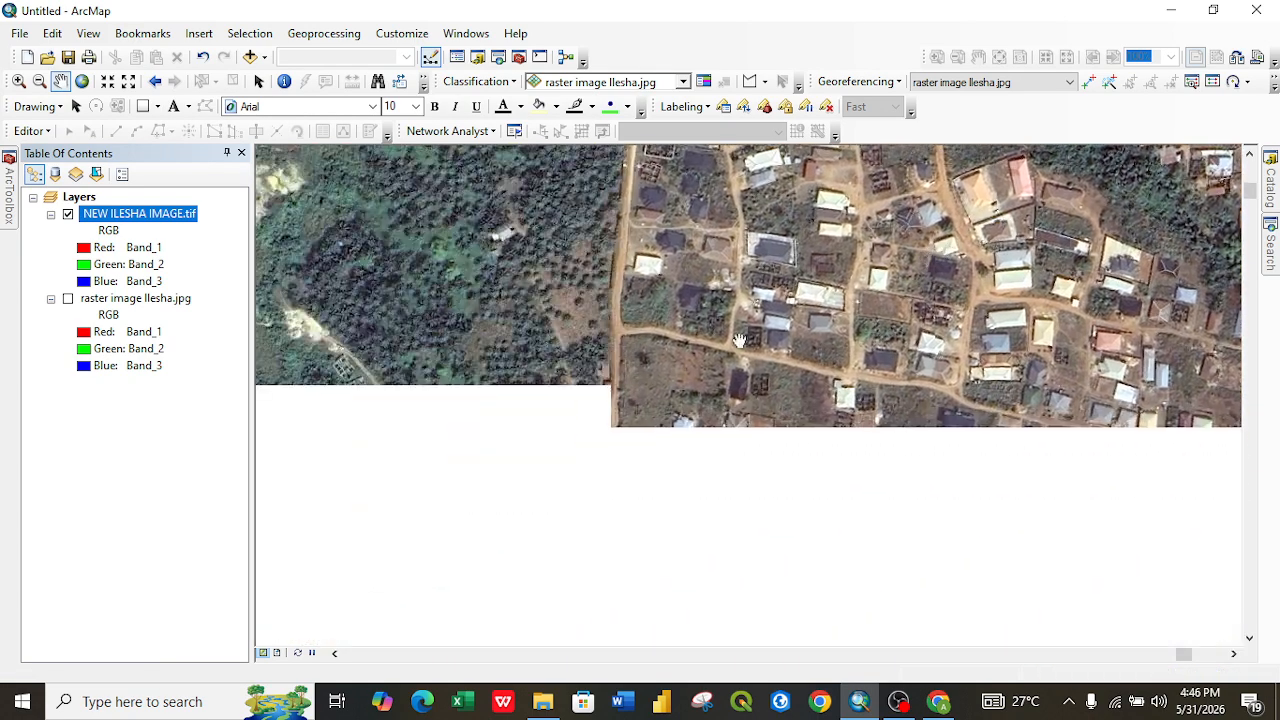
drag(610, 365, 922, 154)
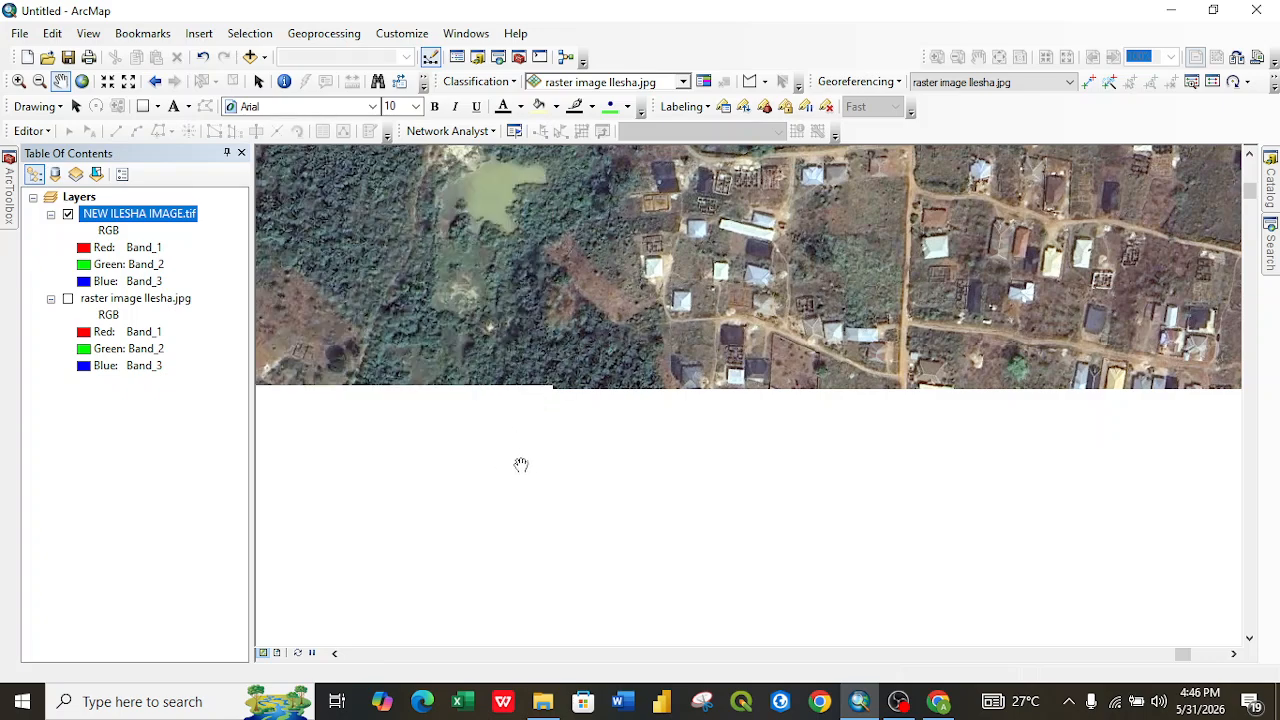
drag(578, 508, 988, 3)
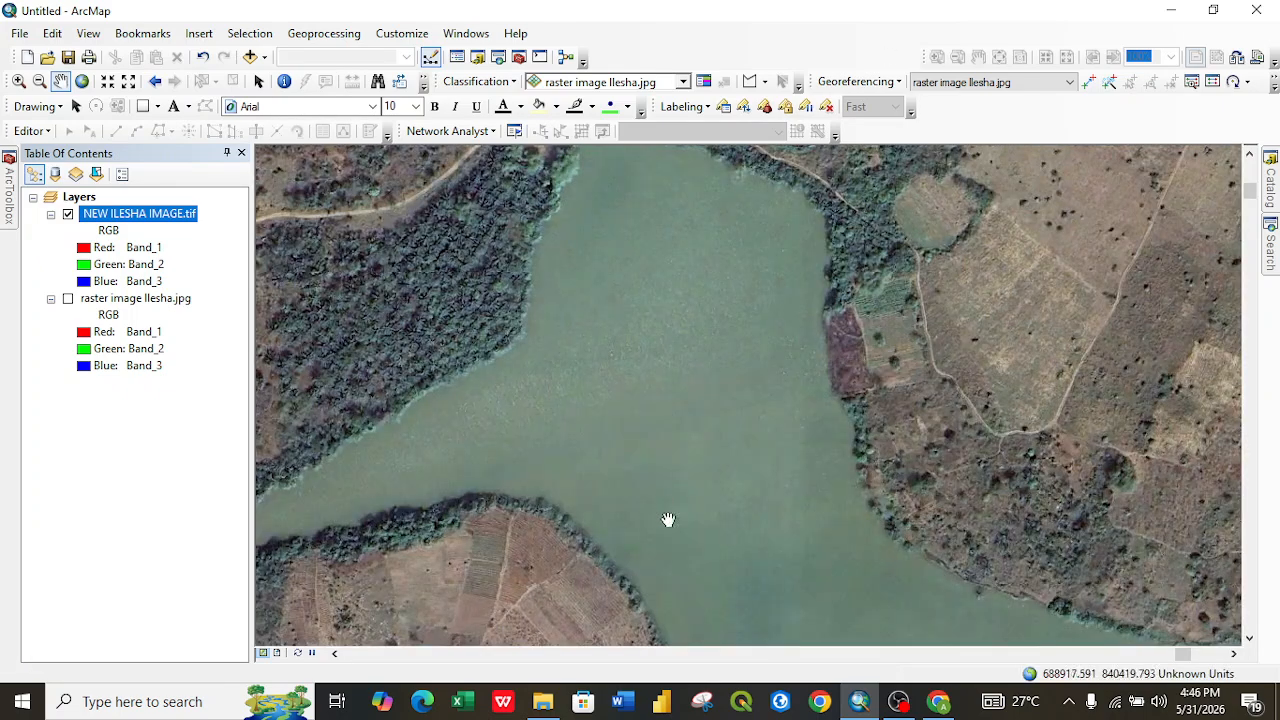
drag(669, 517, 520, 277)
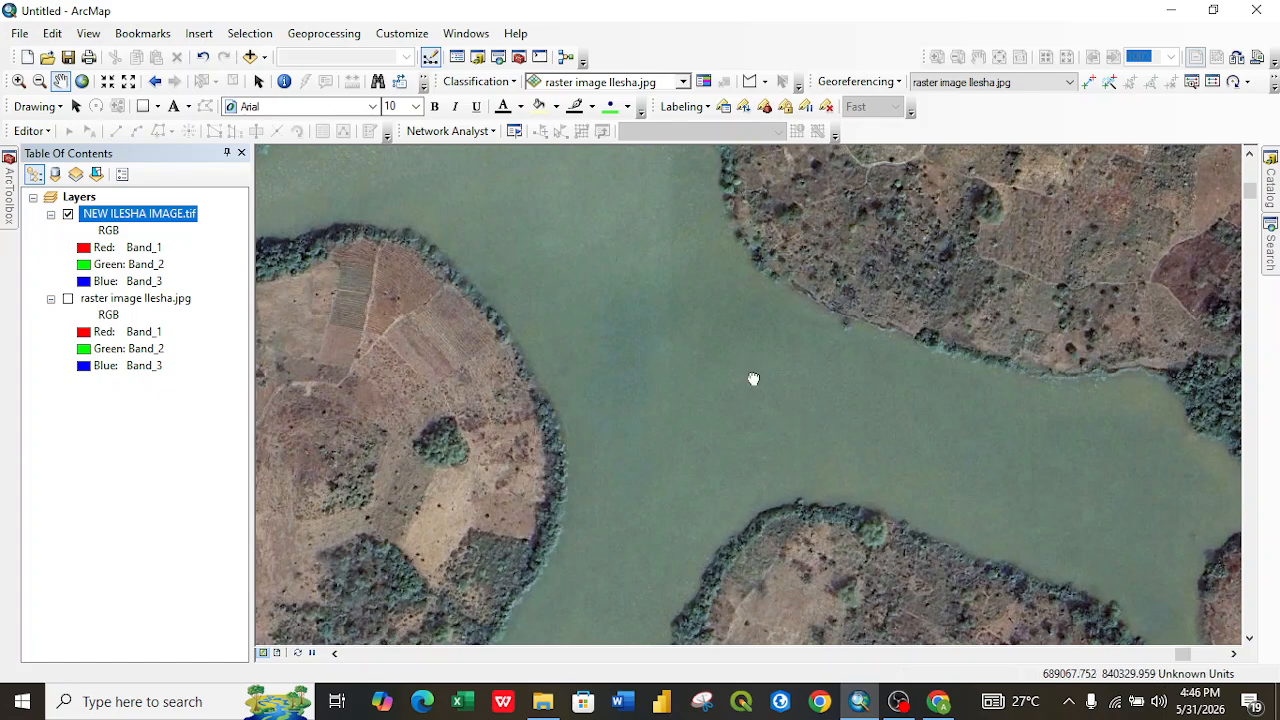
drag(749, 369, 806, 426)
scroll(805, 421, down, 1)
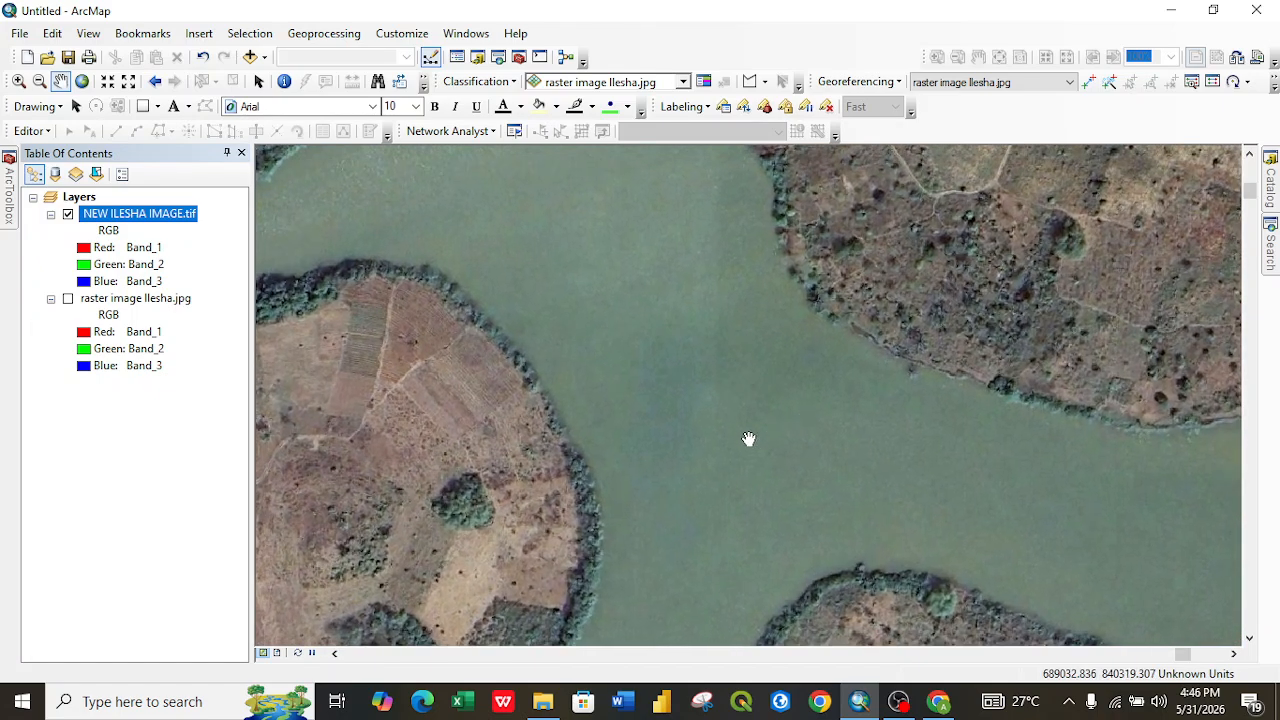
Show the full extent of the NEW ILESHA IMAGE.tif layer, and inspect the buildings and roads north of the lake.
right_click(176, 220)
click(277, 316)
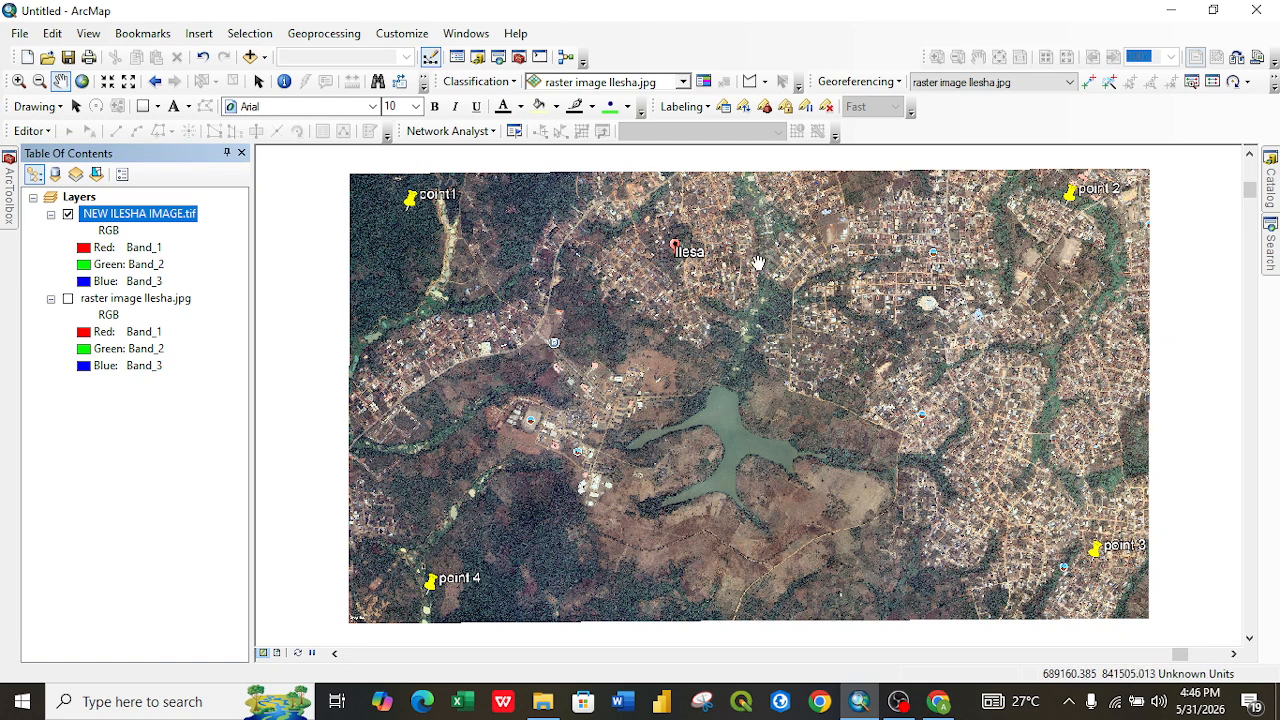
scroll(758, 262, down, 4)
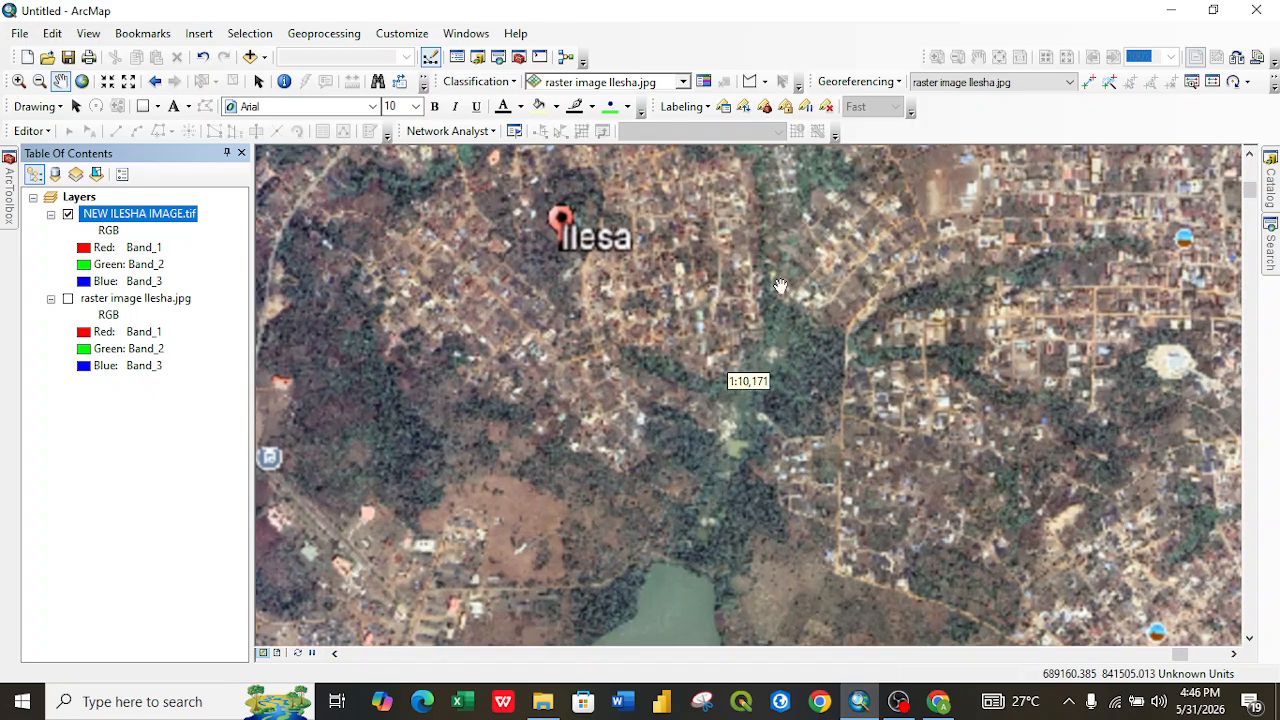
scroll(874, 471, down, 2)
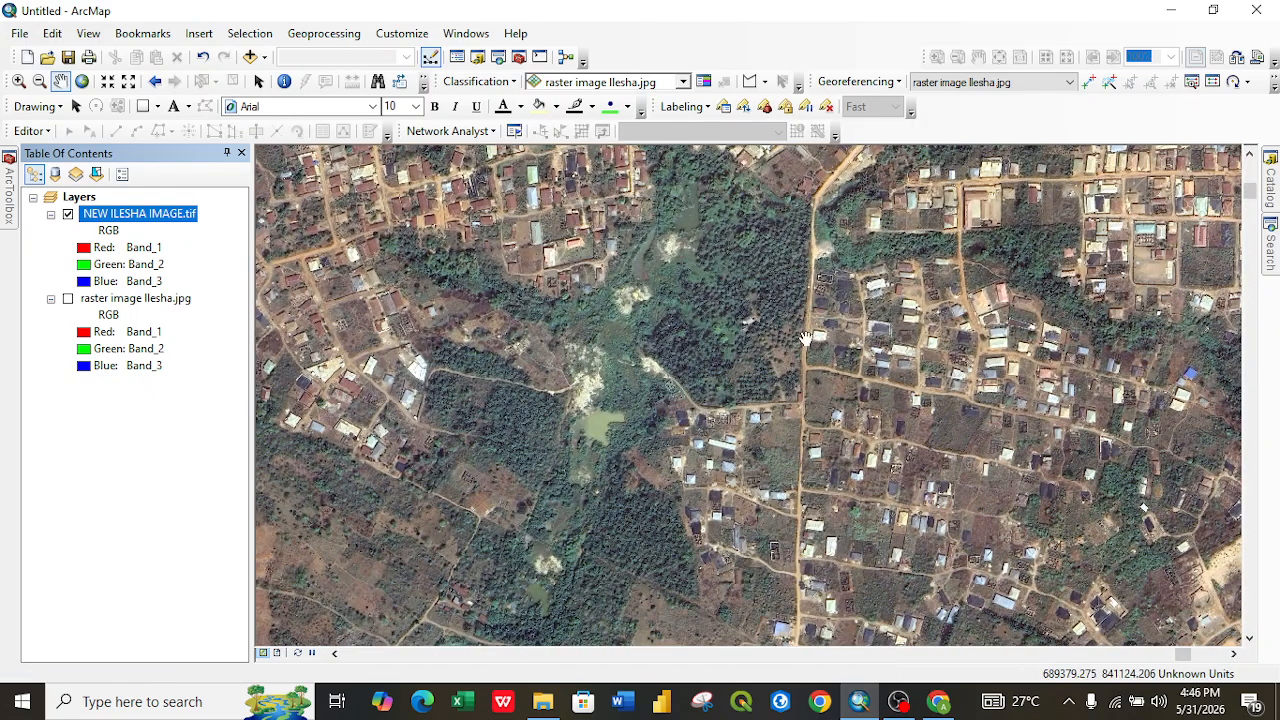
scroll(998, 333, down, 2)
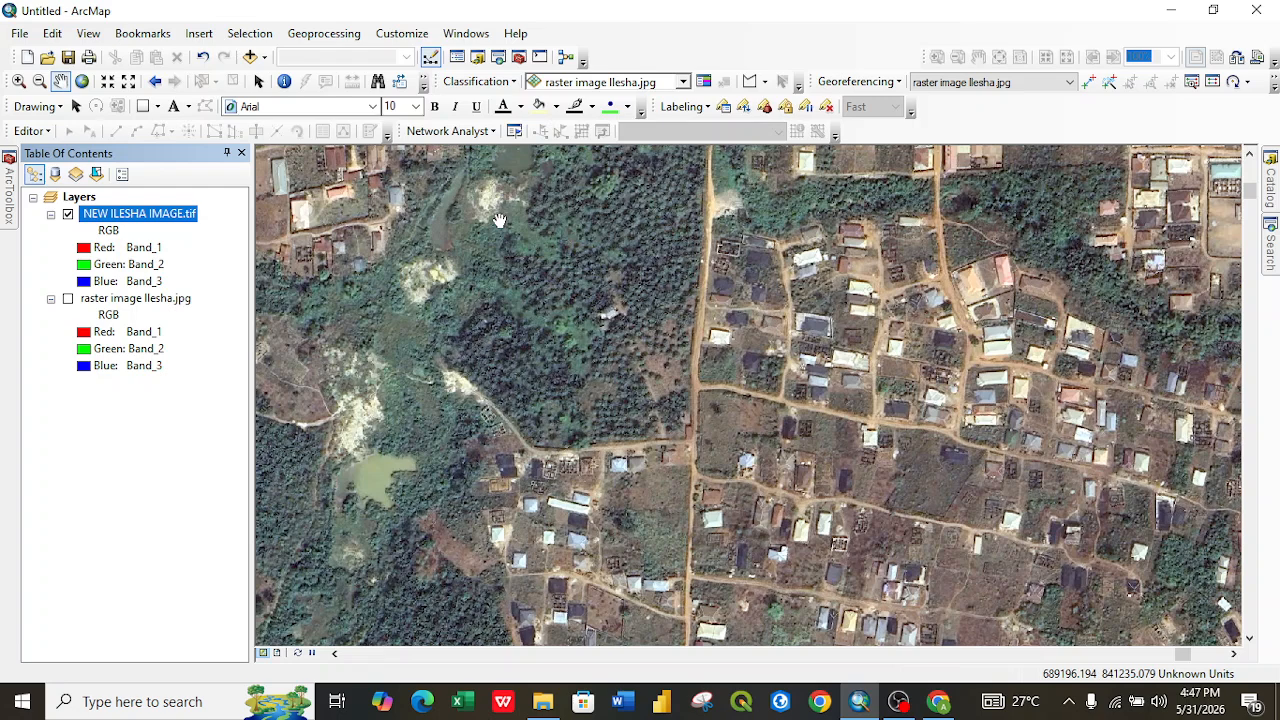
Hide the Editor toolbar and show it again.
right_click(786, 34)
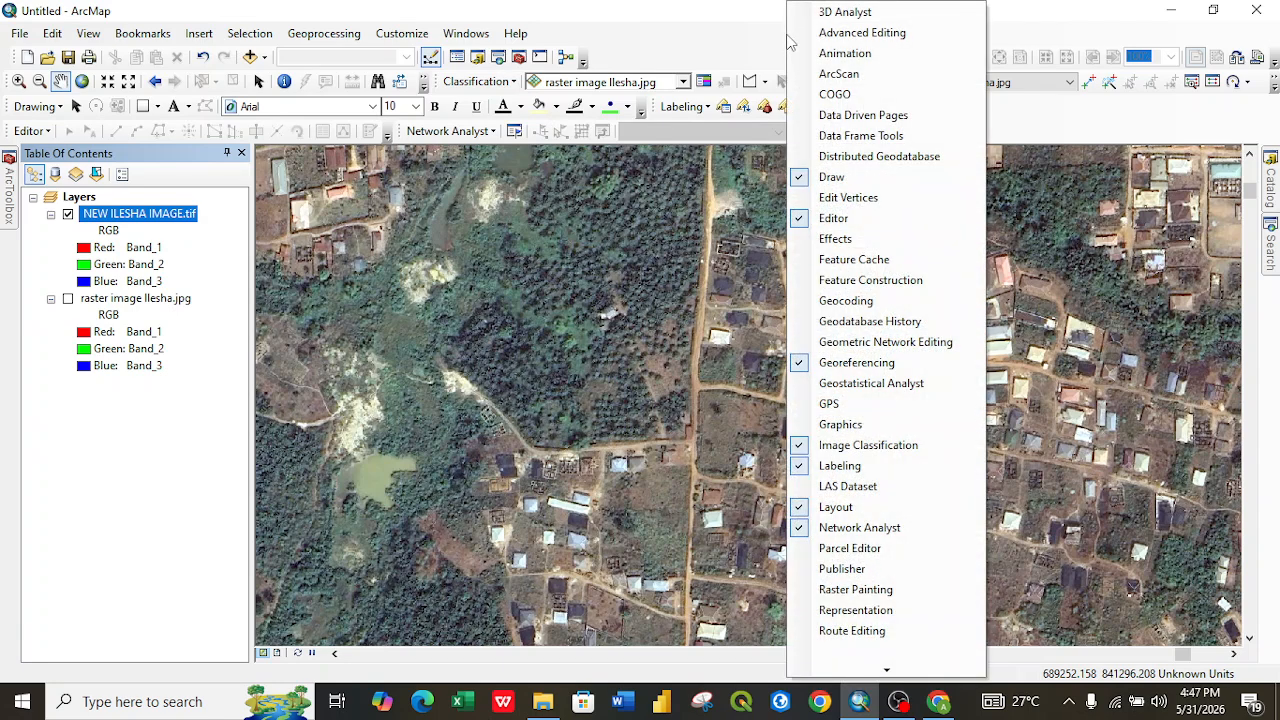
click(800, 222)
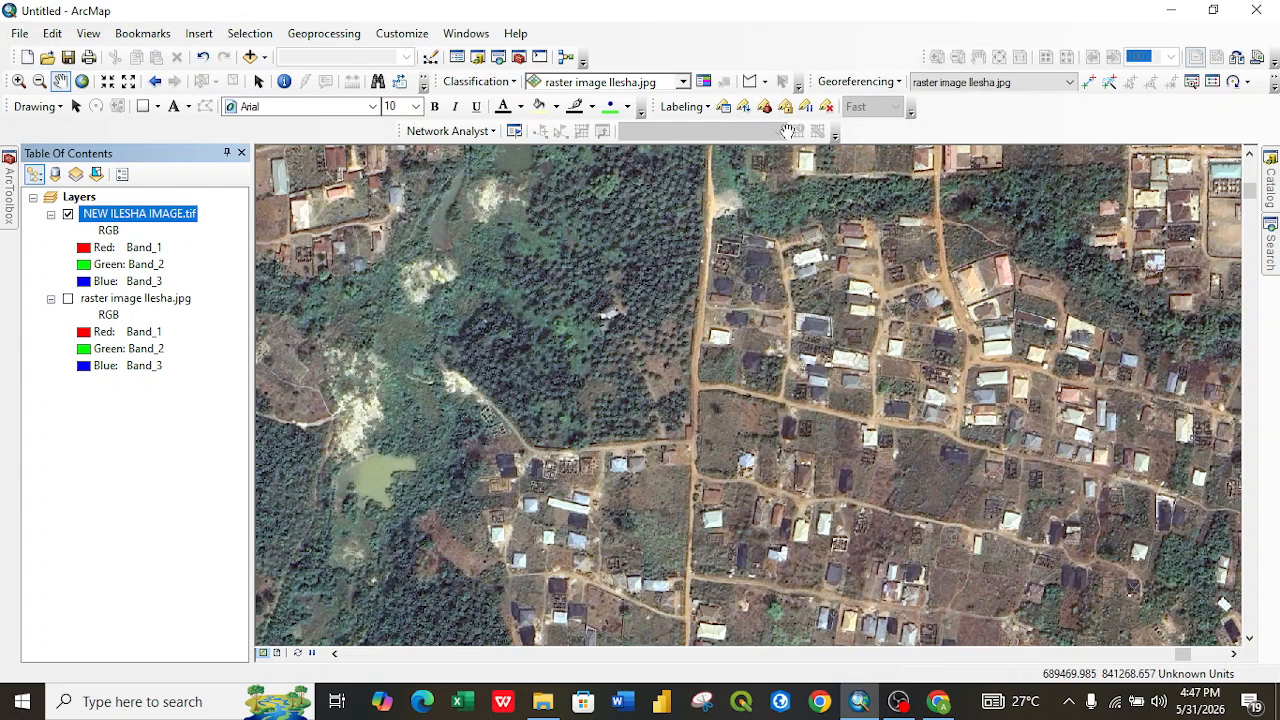
right_click(810, 40)
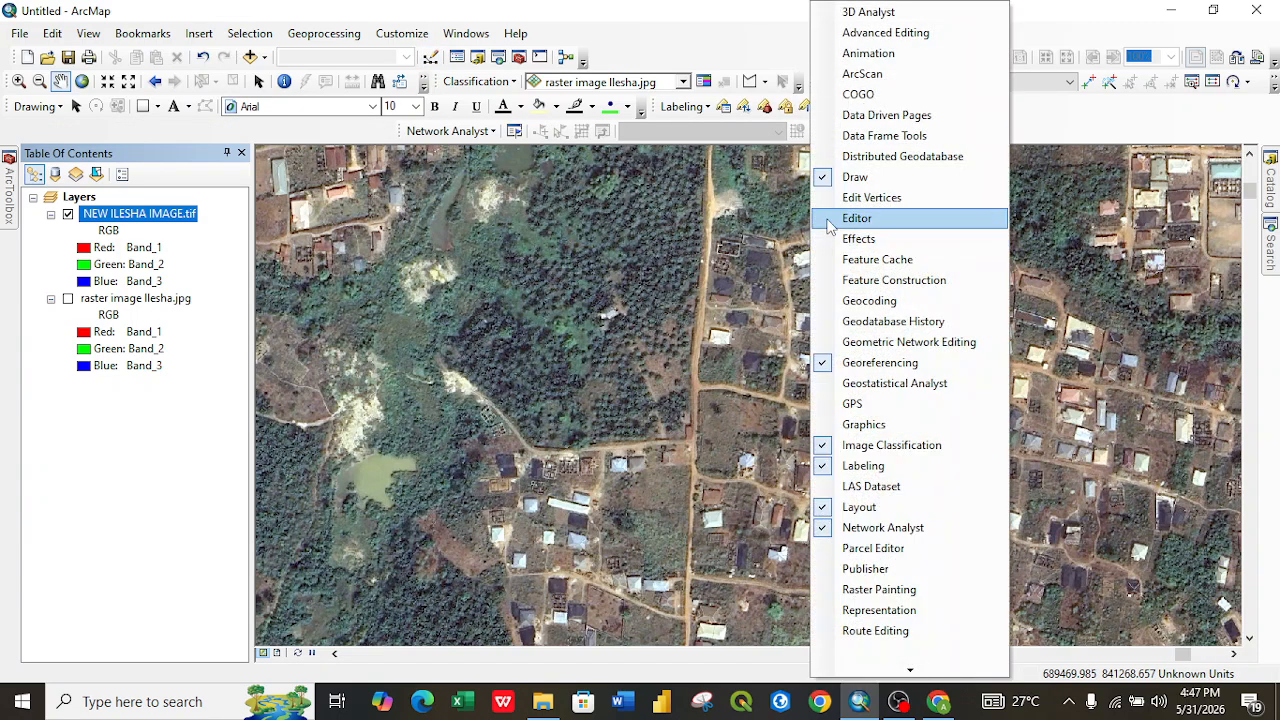
click(908, 225)
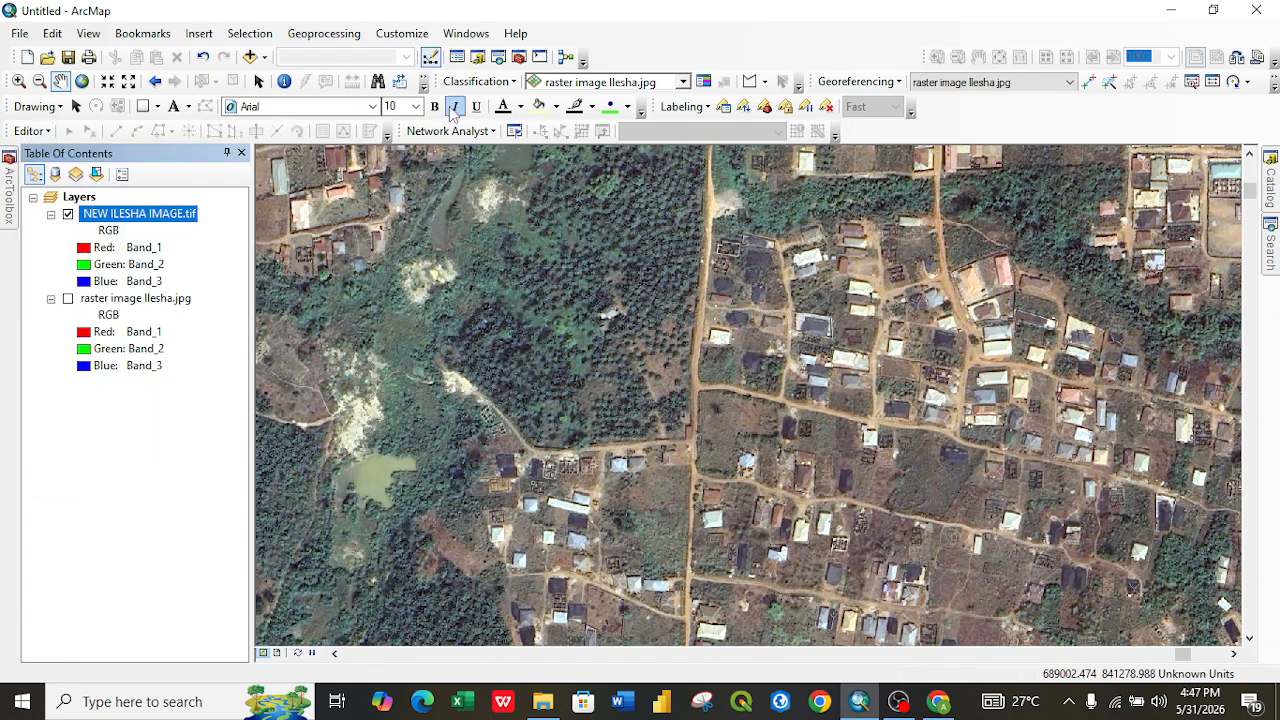
Undock the Editor toolbar and float it above the other toolbars.
click(30, 131)
click(307, 34)
drag(6, 131, 730, 45)
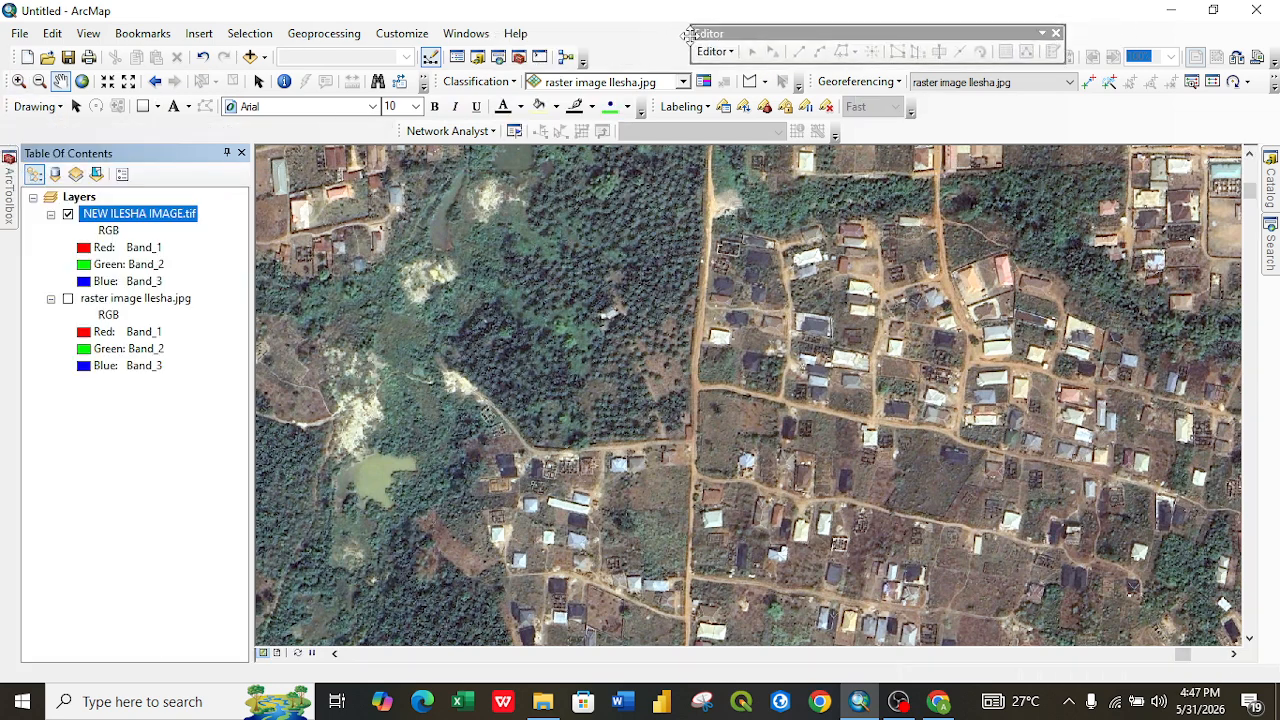
click(733, 51)
click(736, 52)
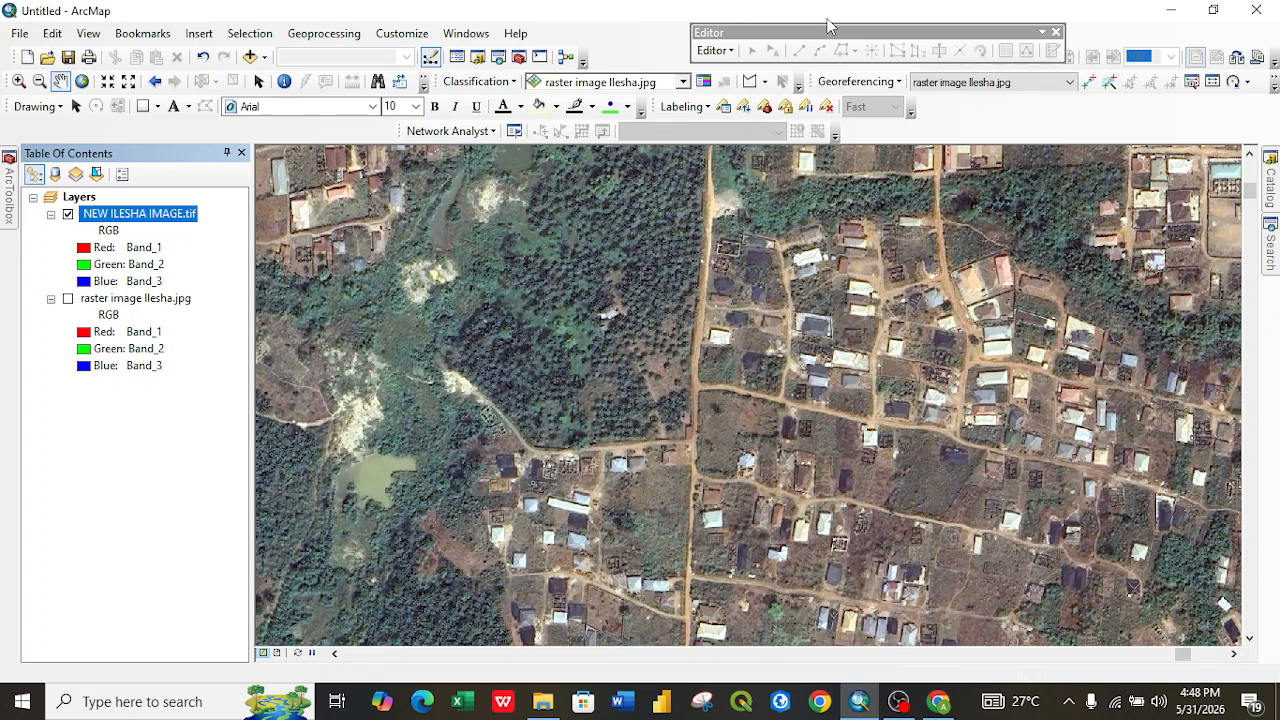
Examine the lake's branches and the nearby buildings and roads as features for digitizing.
drag(683, 544, 755, 285)
drag(618, 576, 795, 330)
drag(509, 486, 610, 312)
drag(663, 450, 654, 369)
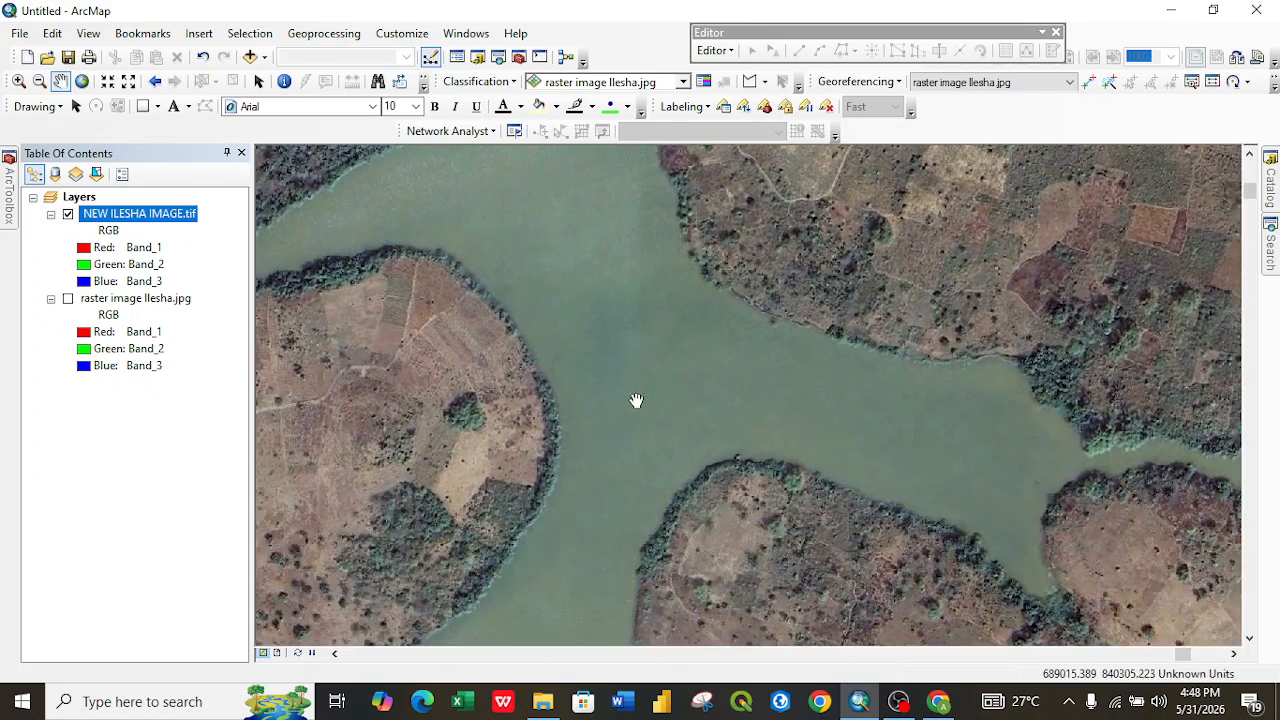
drag(534, 606, 558, 516)
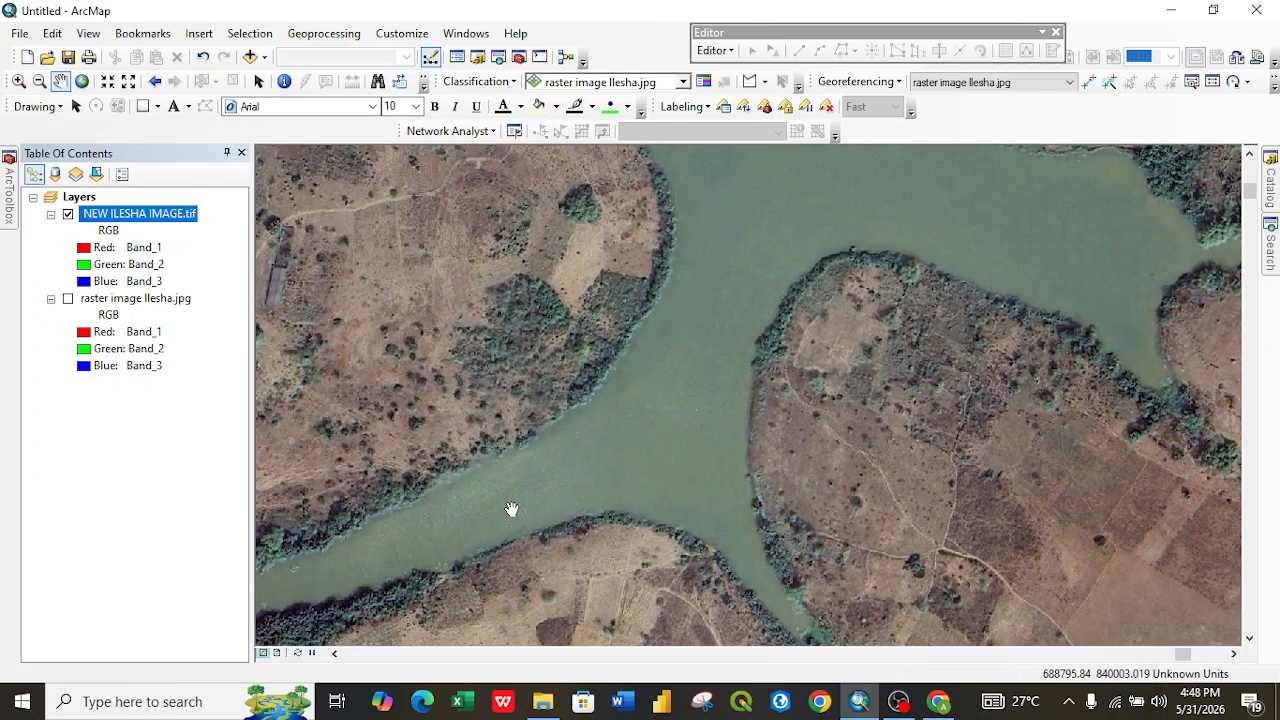
drag(934, 194, 665, 553)
drag(580, 223, 668, 440)
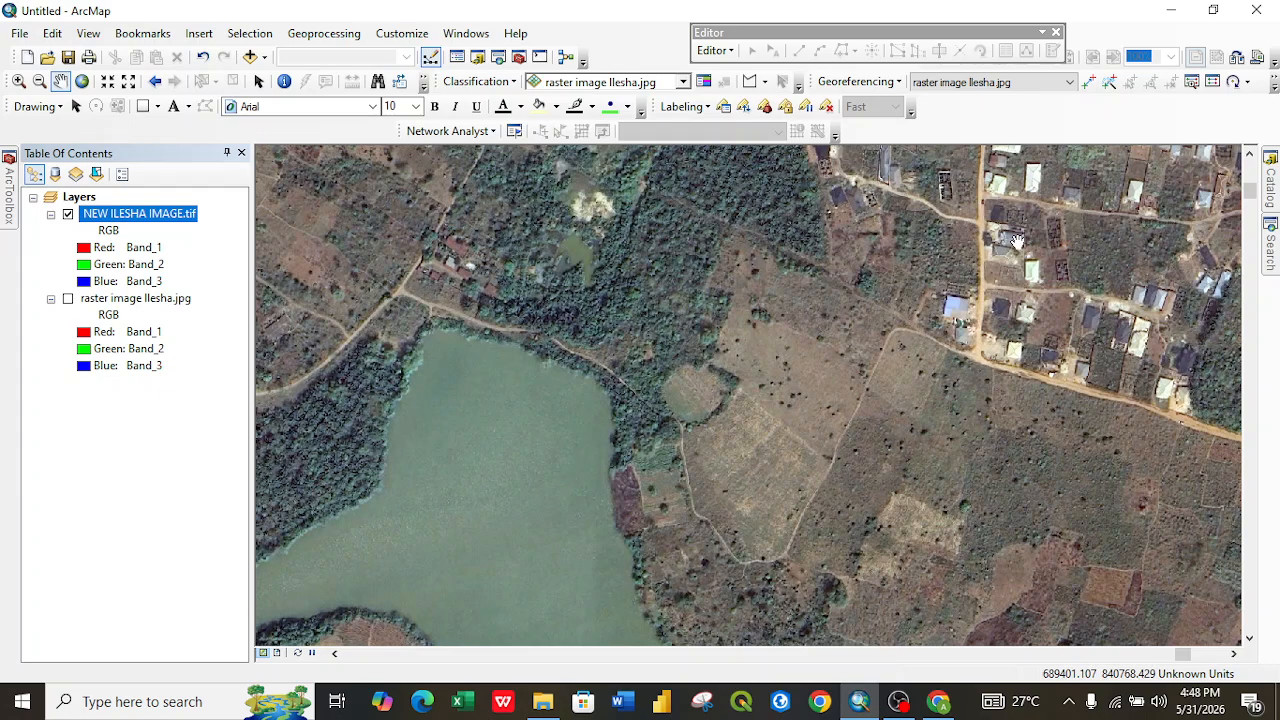
Start a new shapefile in the C:\NEW GIS WORK folder from the Catalog.
click(1274, 197)
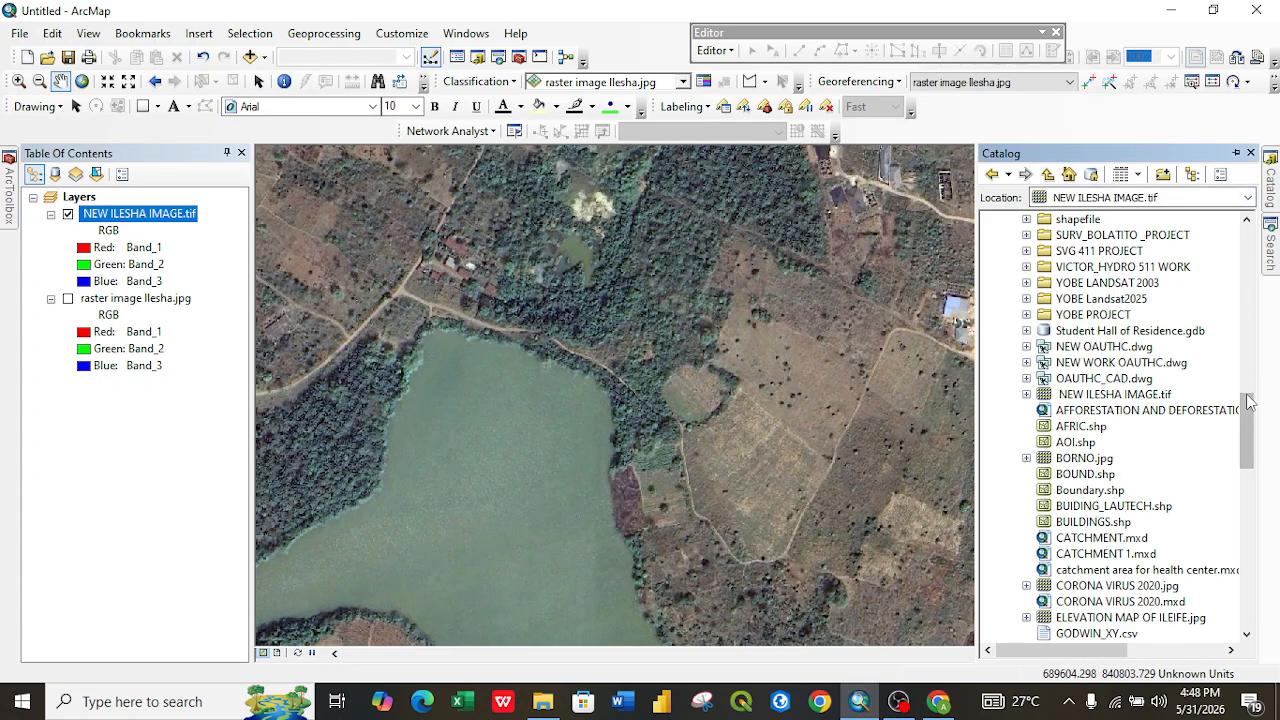
drag(1254, 415, 1240, 329)
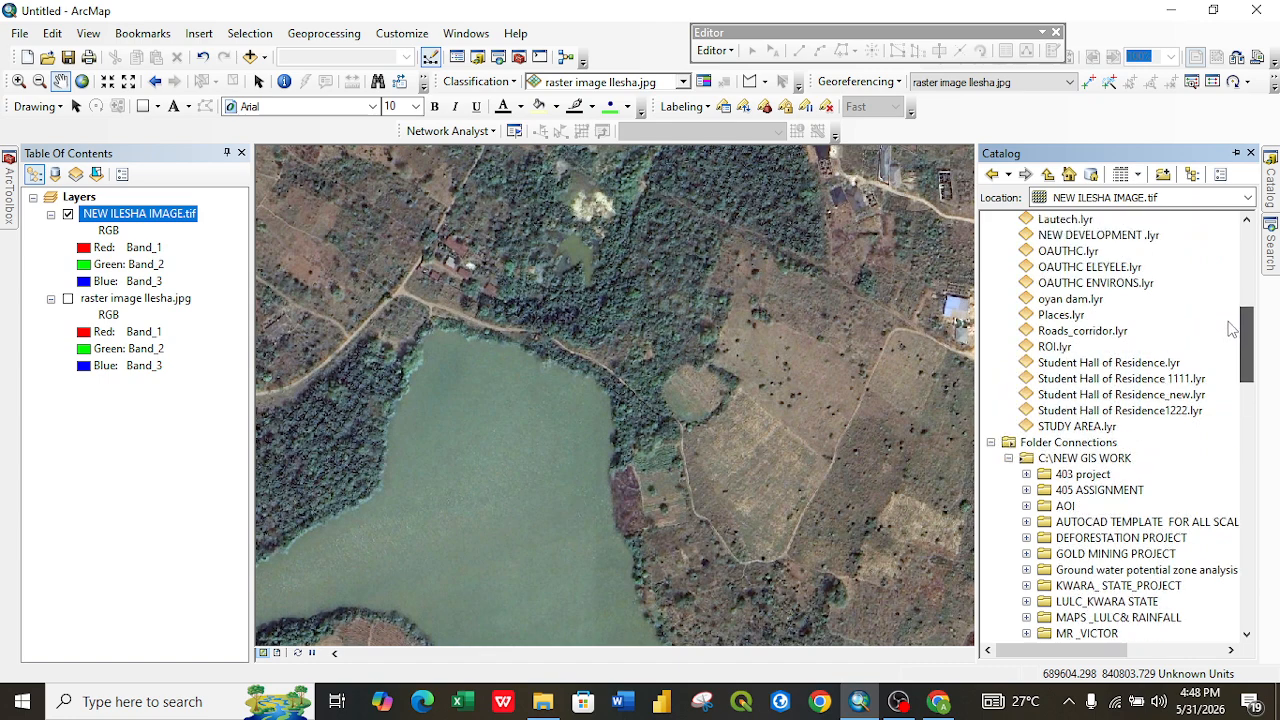
click(1092, 459)
right_click(1095, 462)
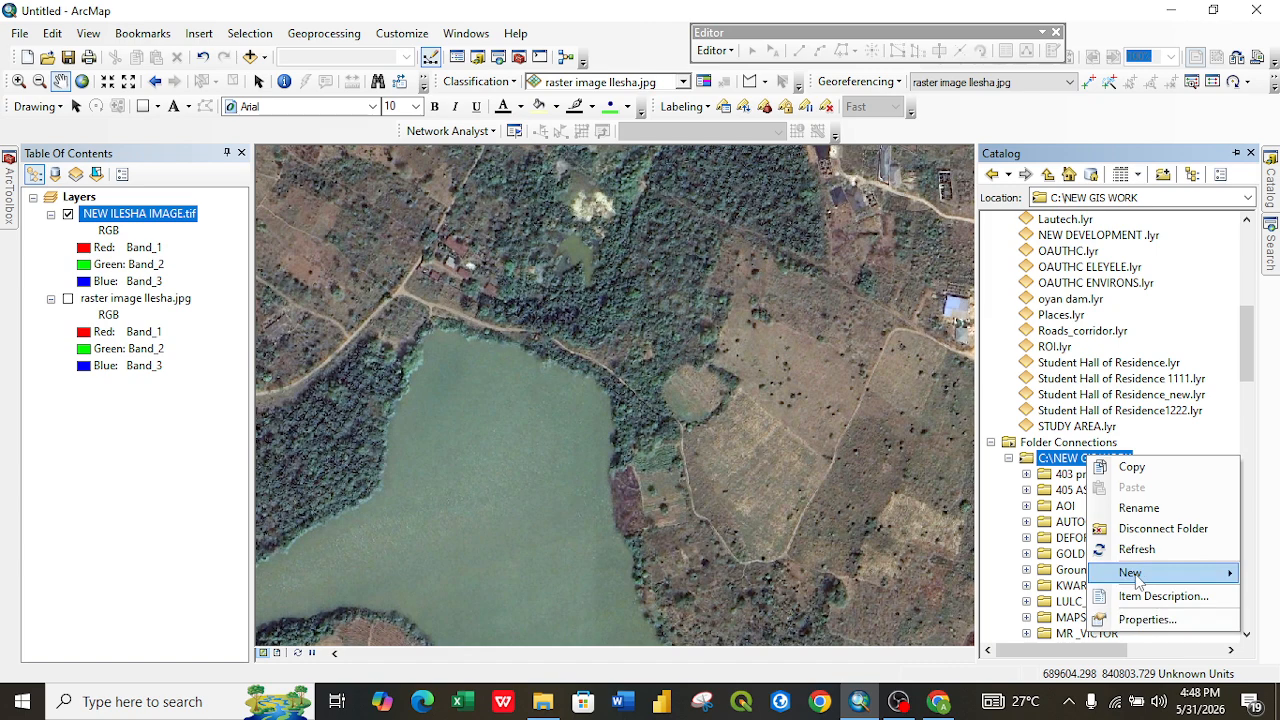
mouse_move(1135, 578)
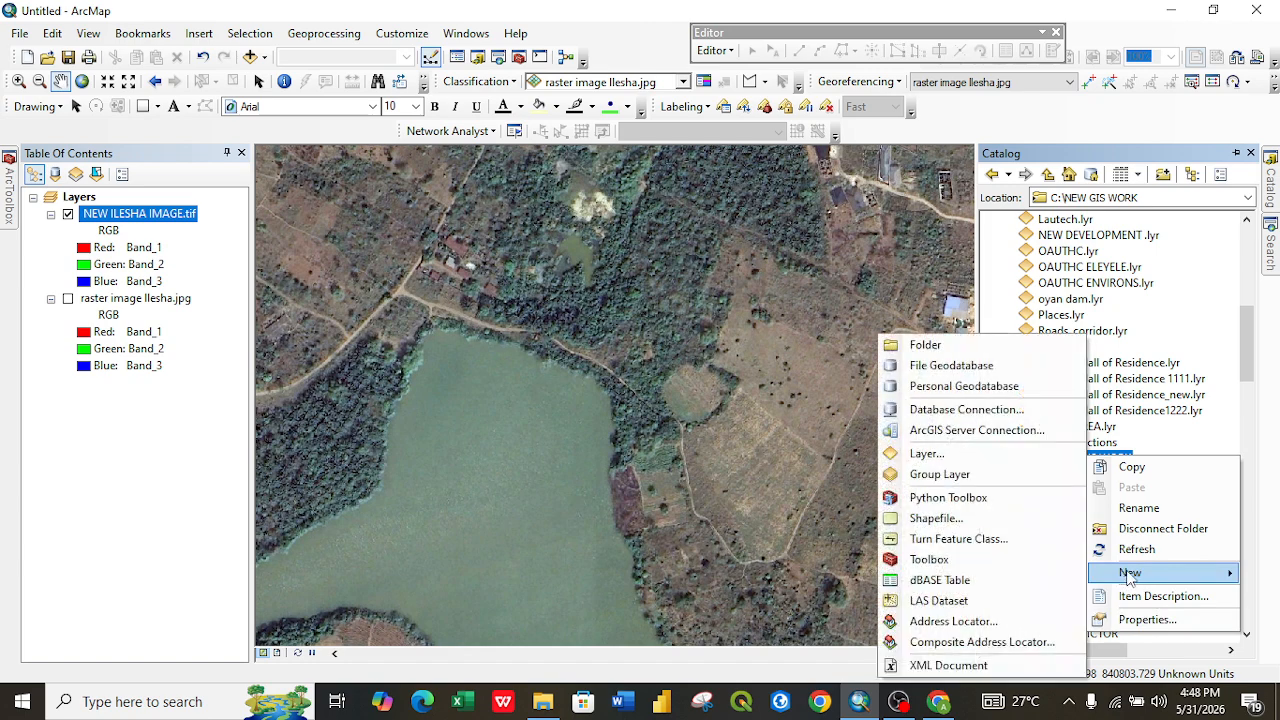
click(953, 518)
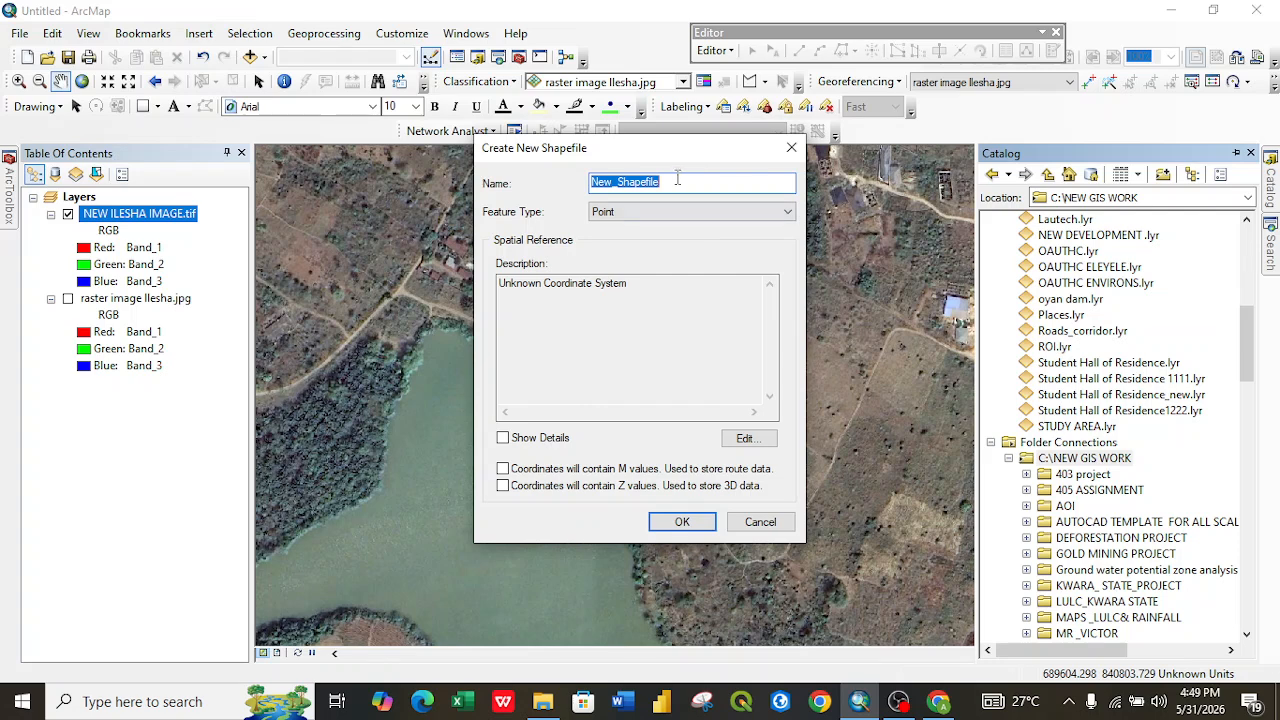
Name the new shapefile Buildings and set its feature type to Polygon.
click(677, 178)
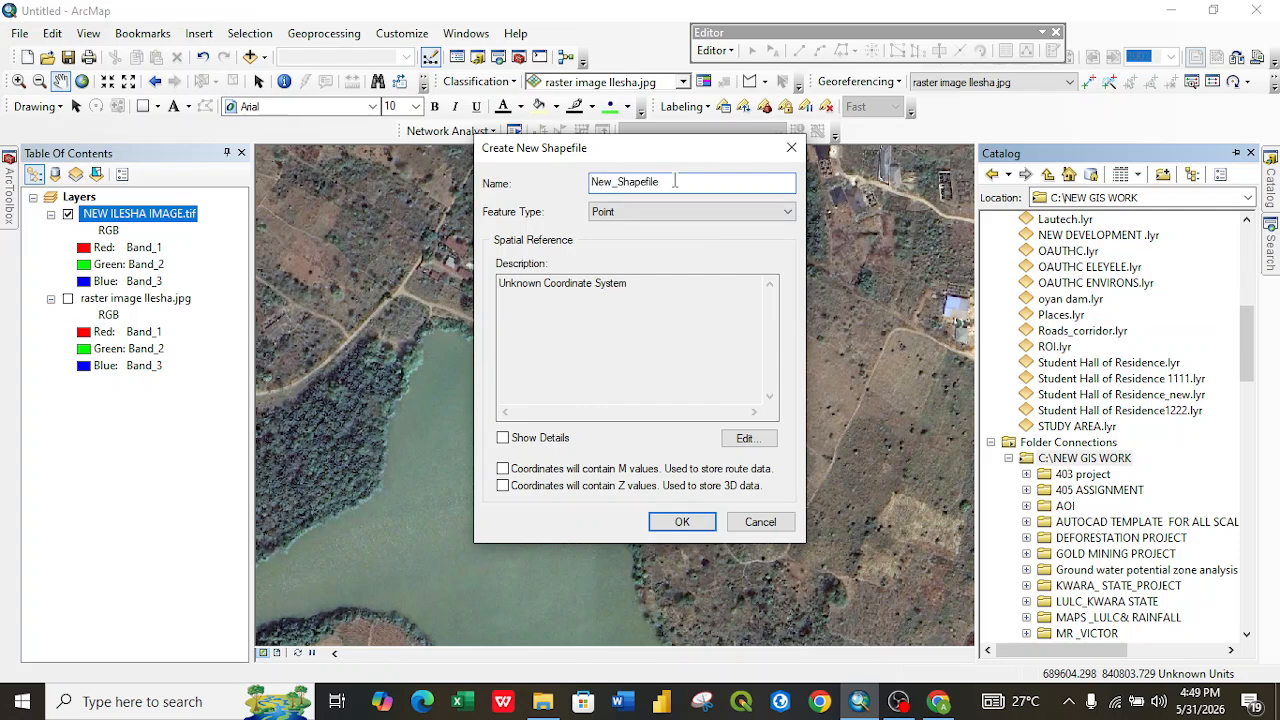
double_click(675, 181)
key(BackSpace)
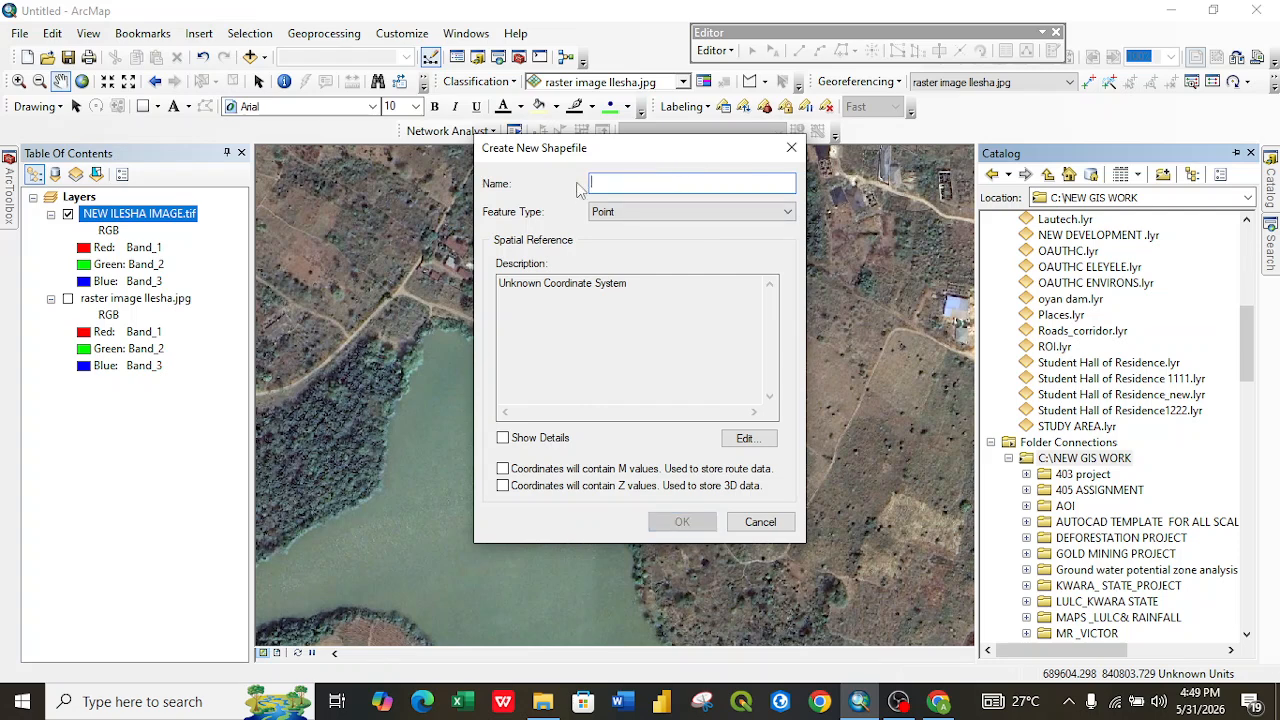
text(Buiu)
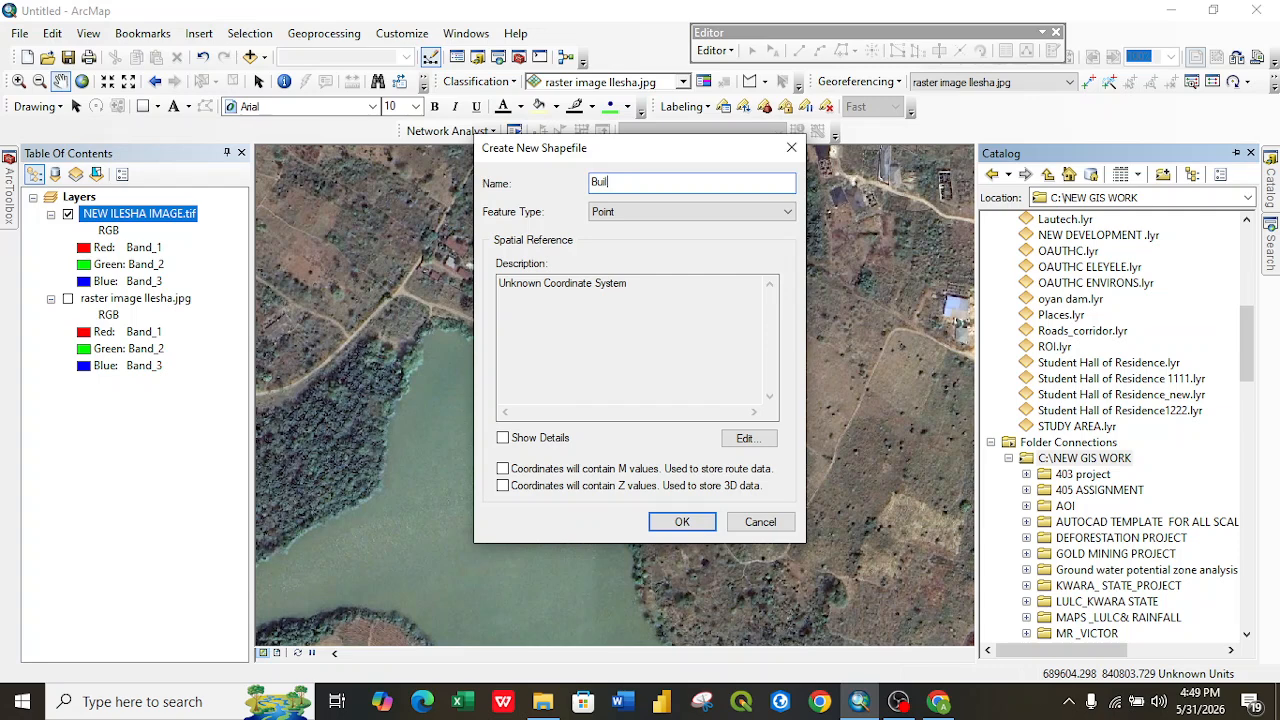
text(dings)
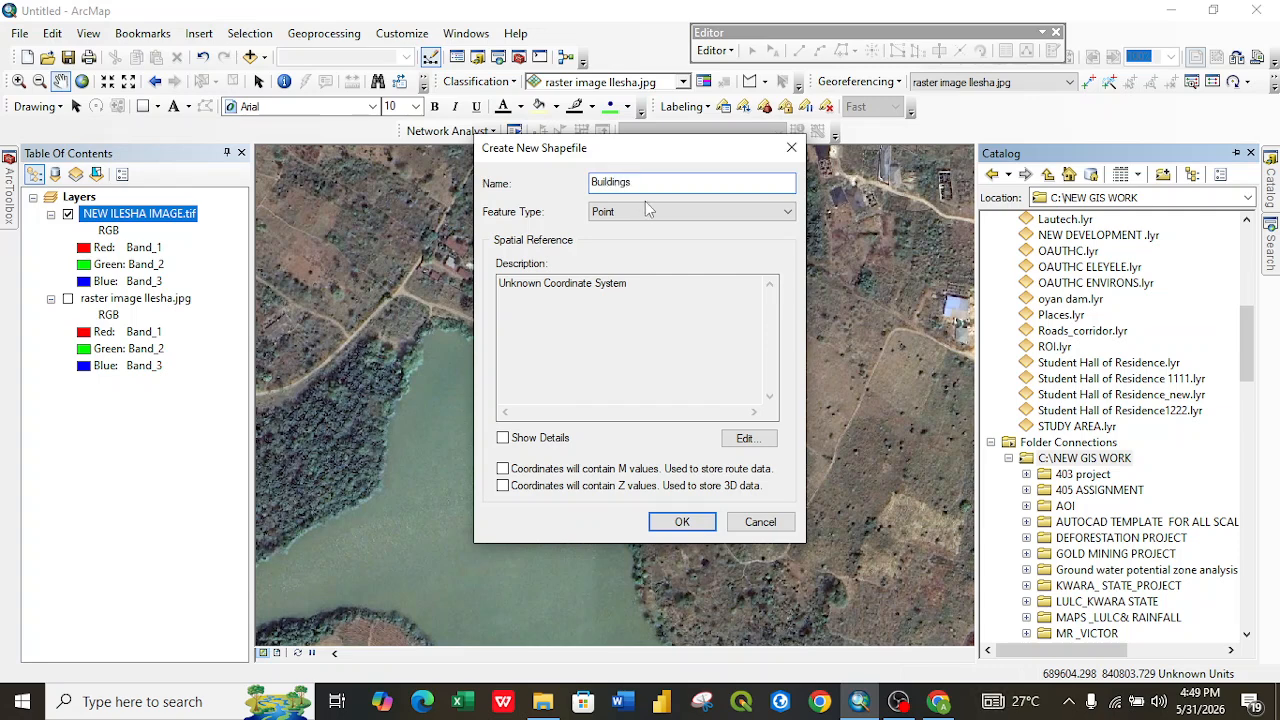
click(650, 213)
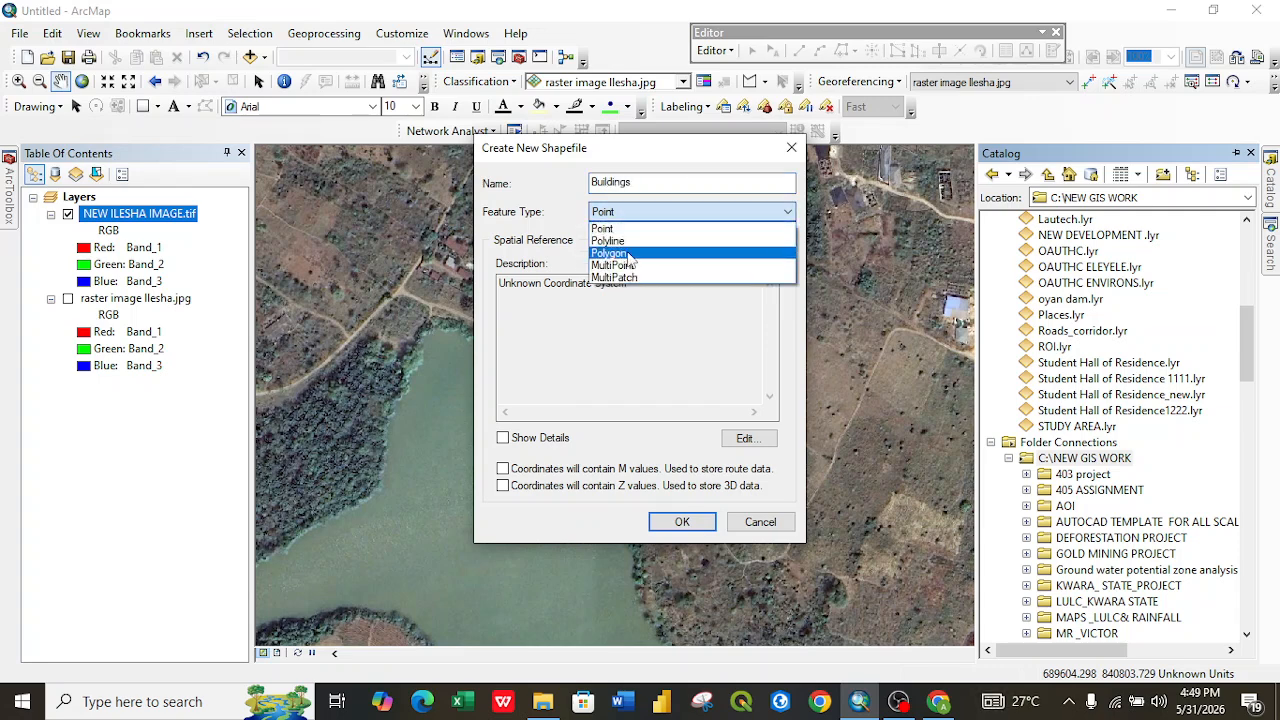
click(628, 254)
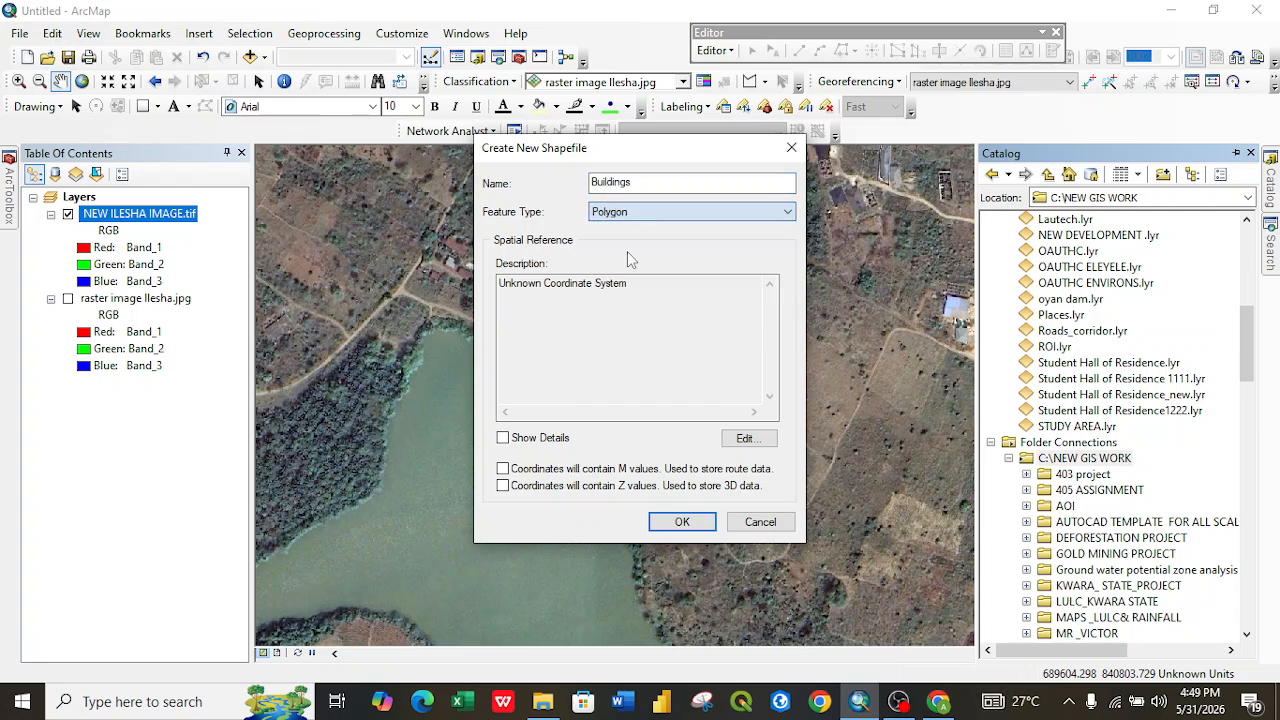
Set the new Buildings shapefile's coordinate system to WGS 1984 UTM Zone 31N.
click(748, 440)
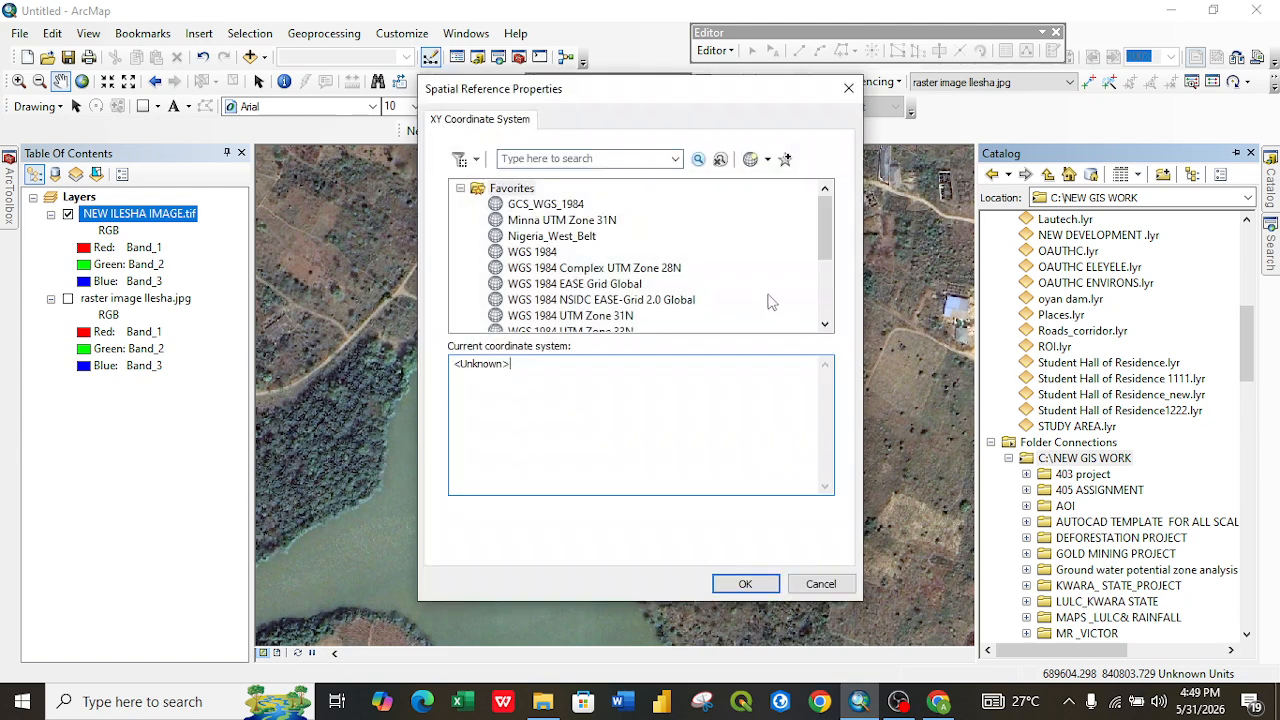
click(824, 324)
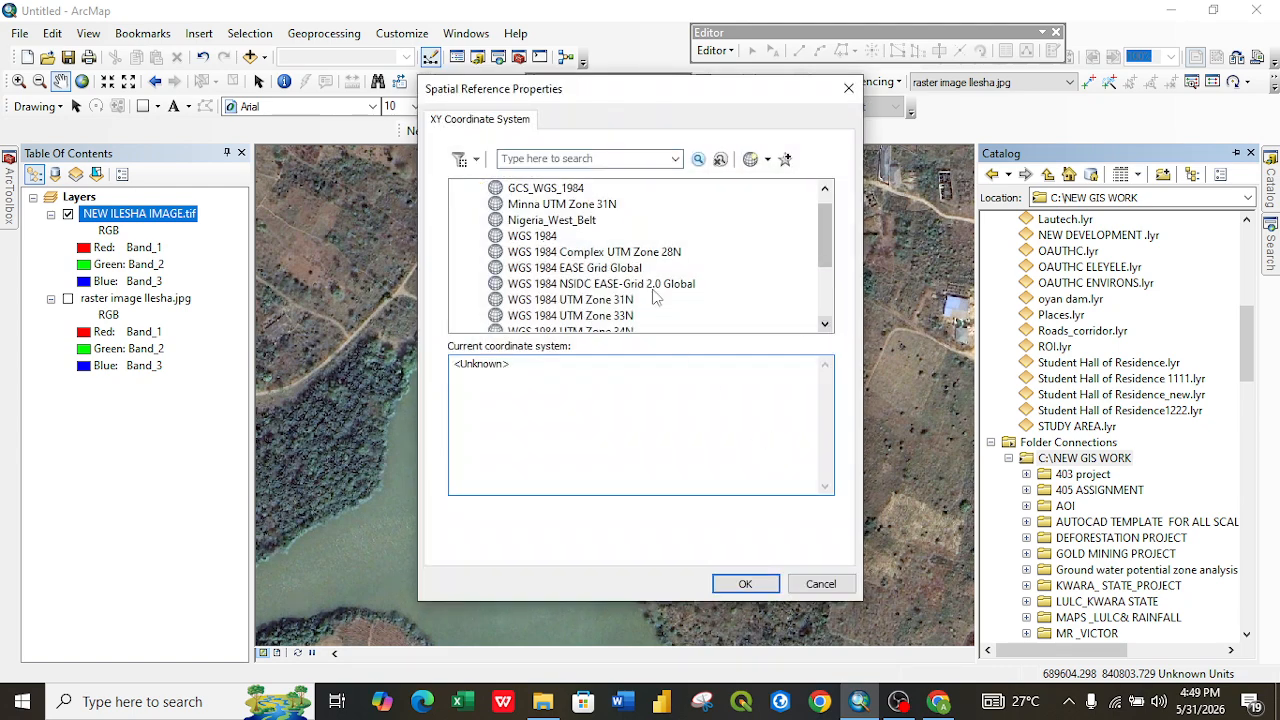
click(552, 301)
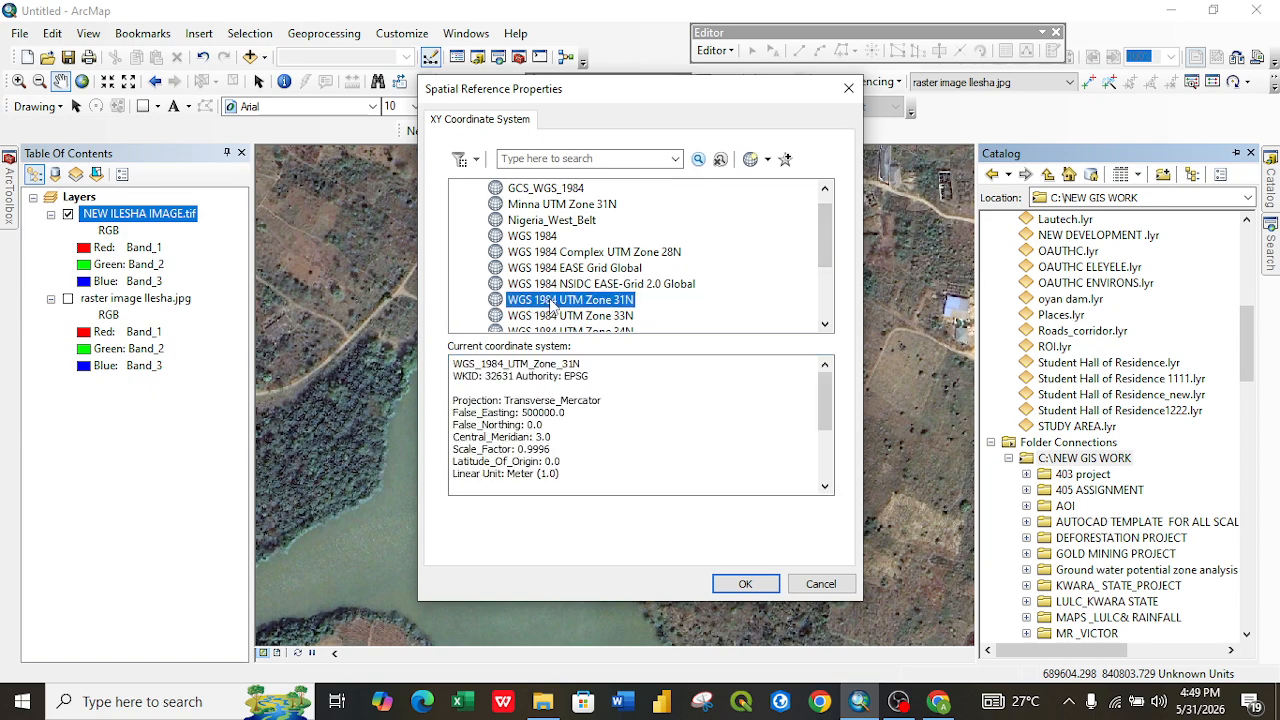
click(745, 585)
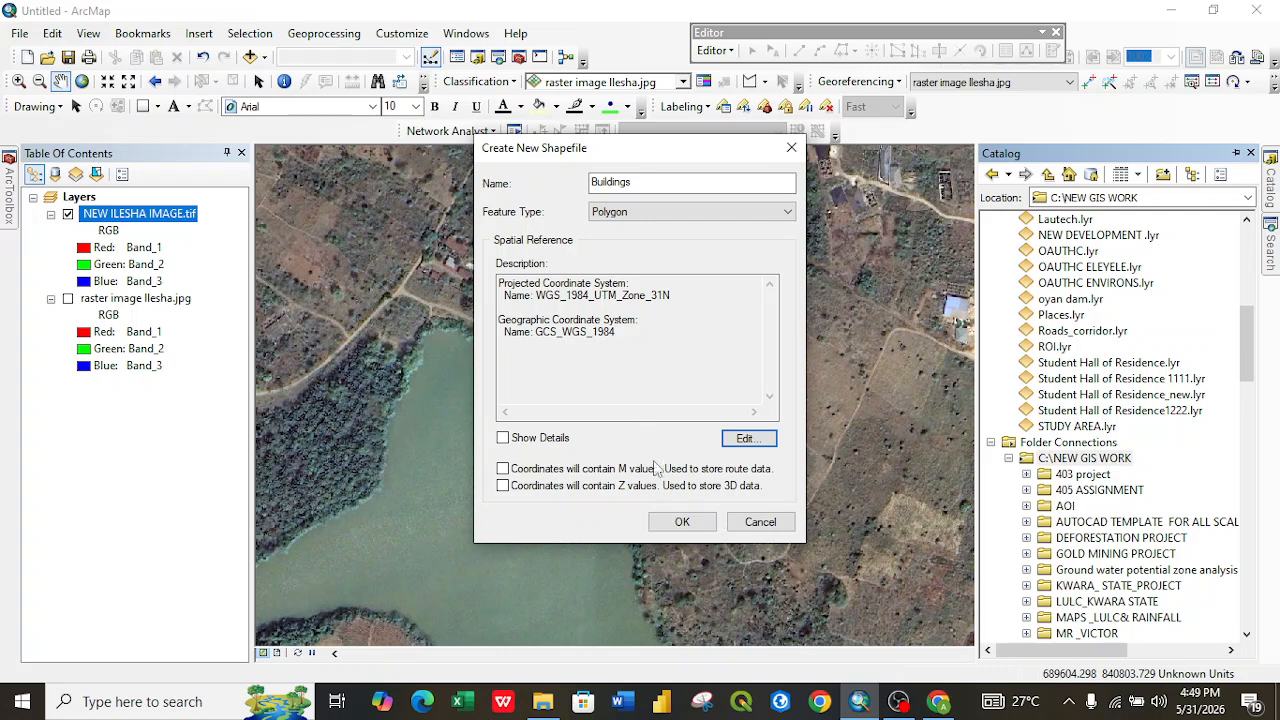
Change the new polygon shapefile's name to Building_1 and create it.
click(684, 525)
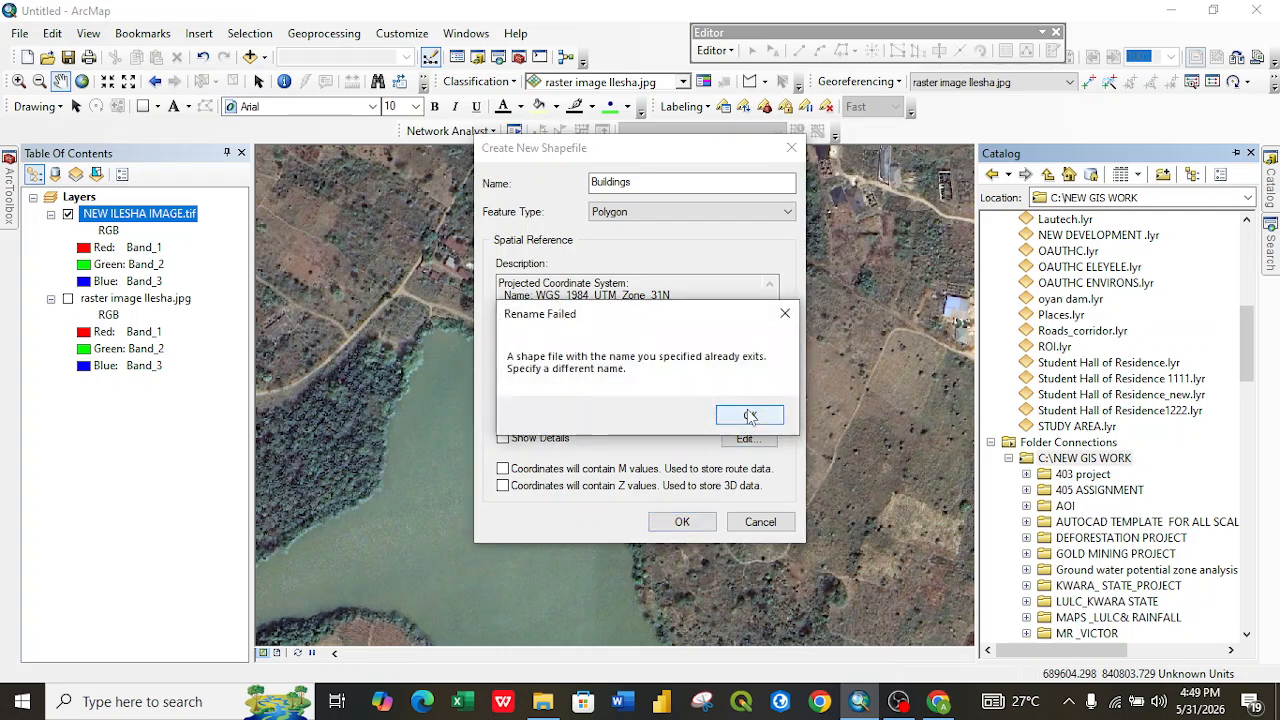
click(785, 313)
click(640, 183)
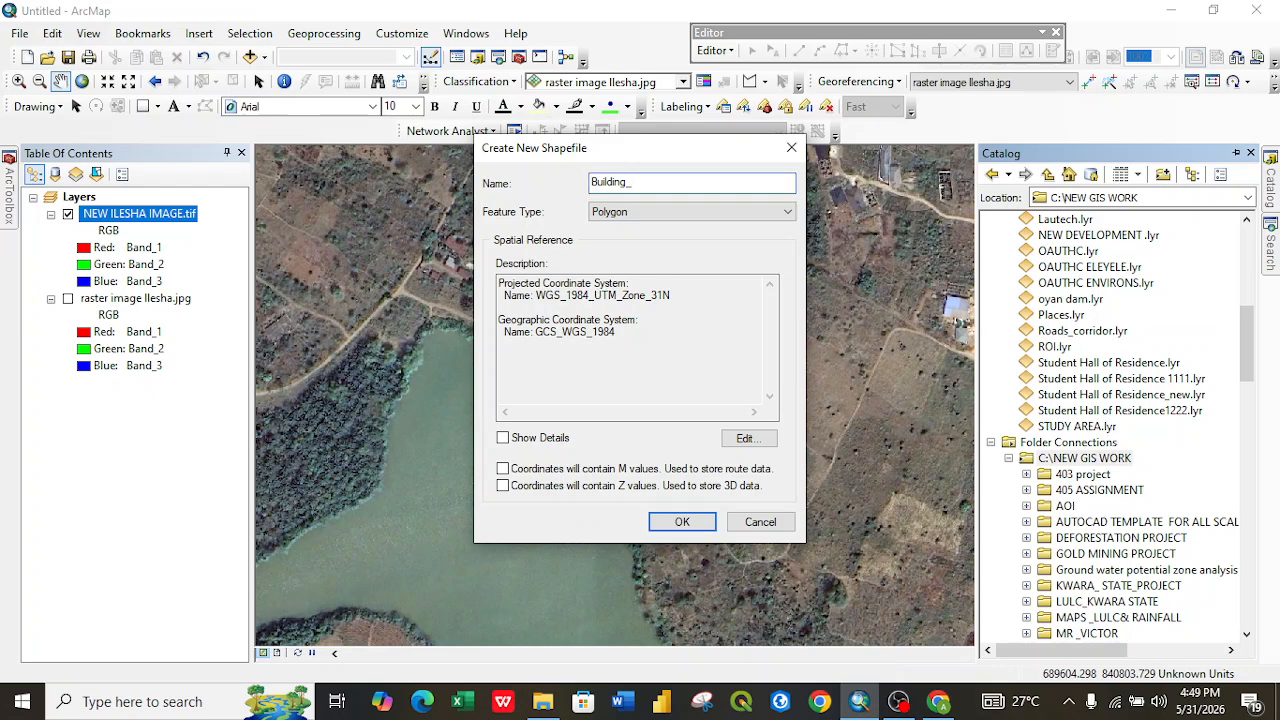
text(_1)
click(672, 522)
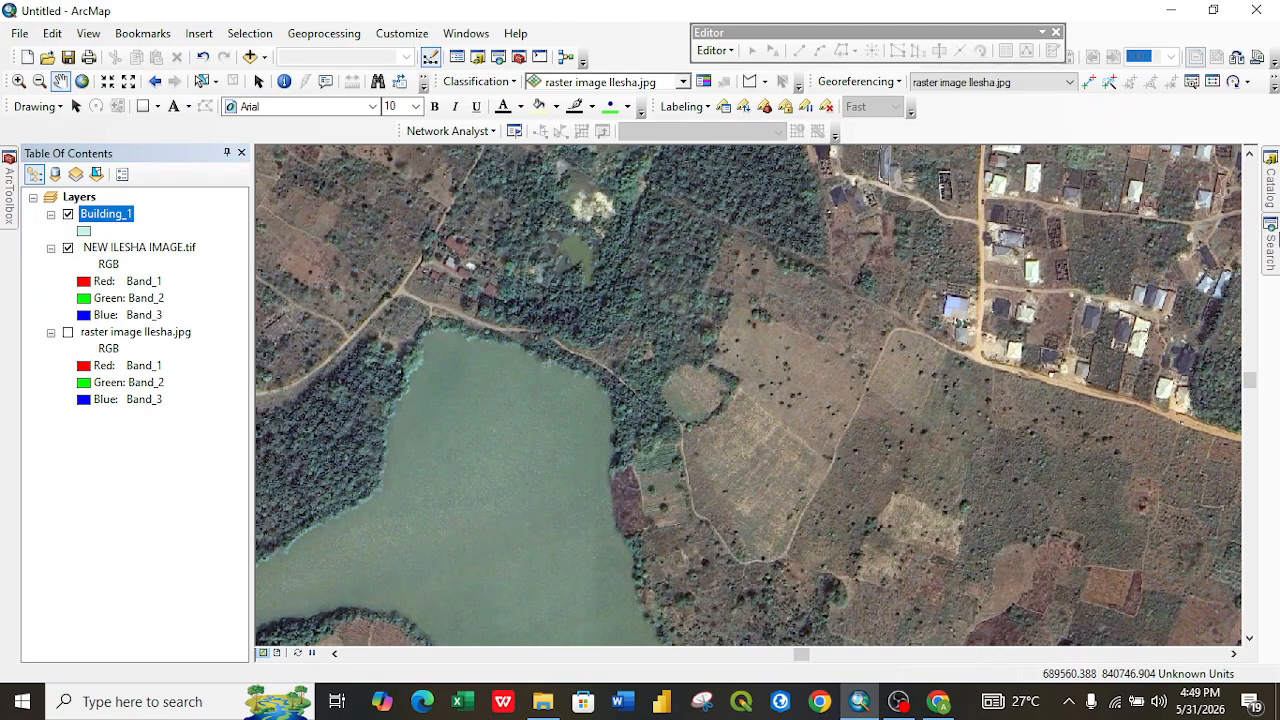
Start a new shapefile in the folder named shapefile, name it River and set its feature type to Polygon.
click(1272, 200)
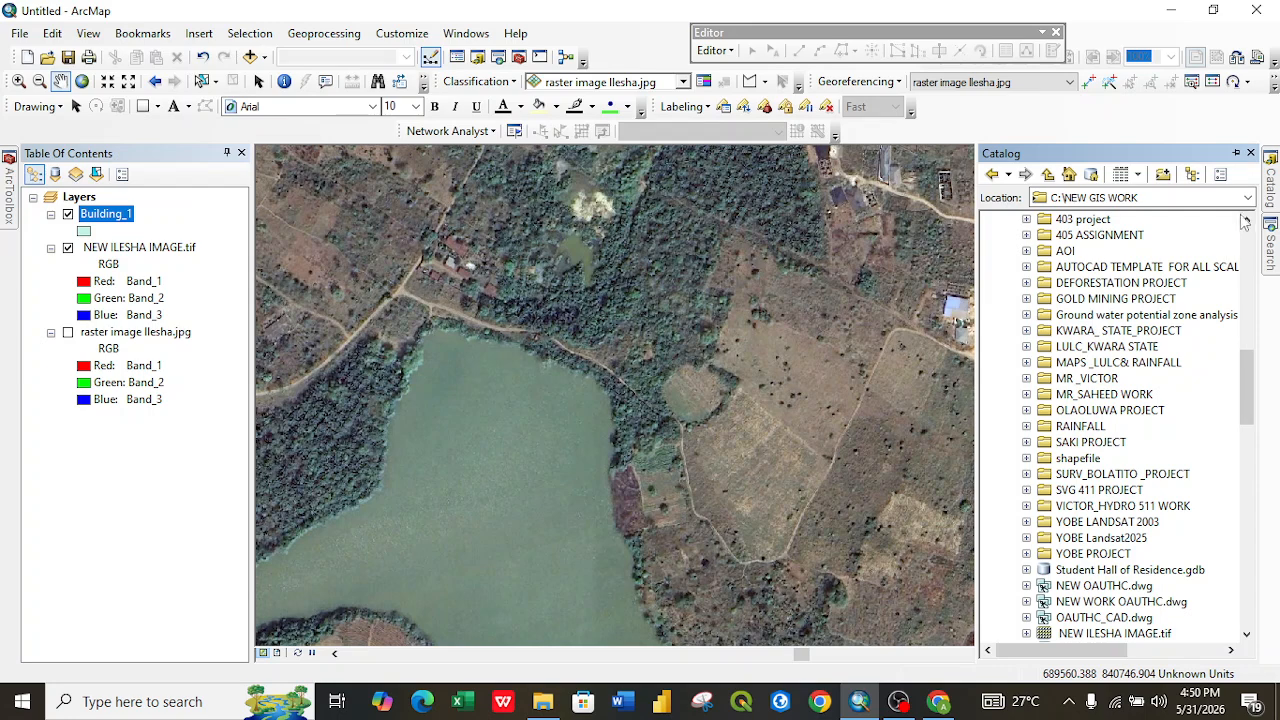
click(1080, 462)
right_click(1080, 462)
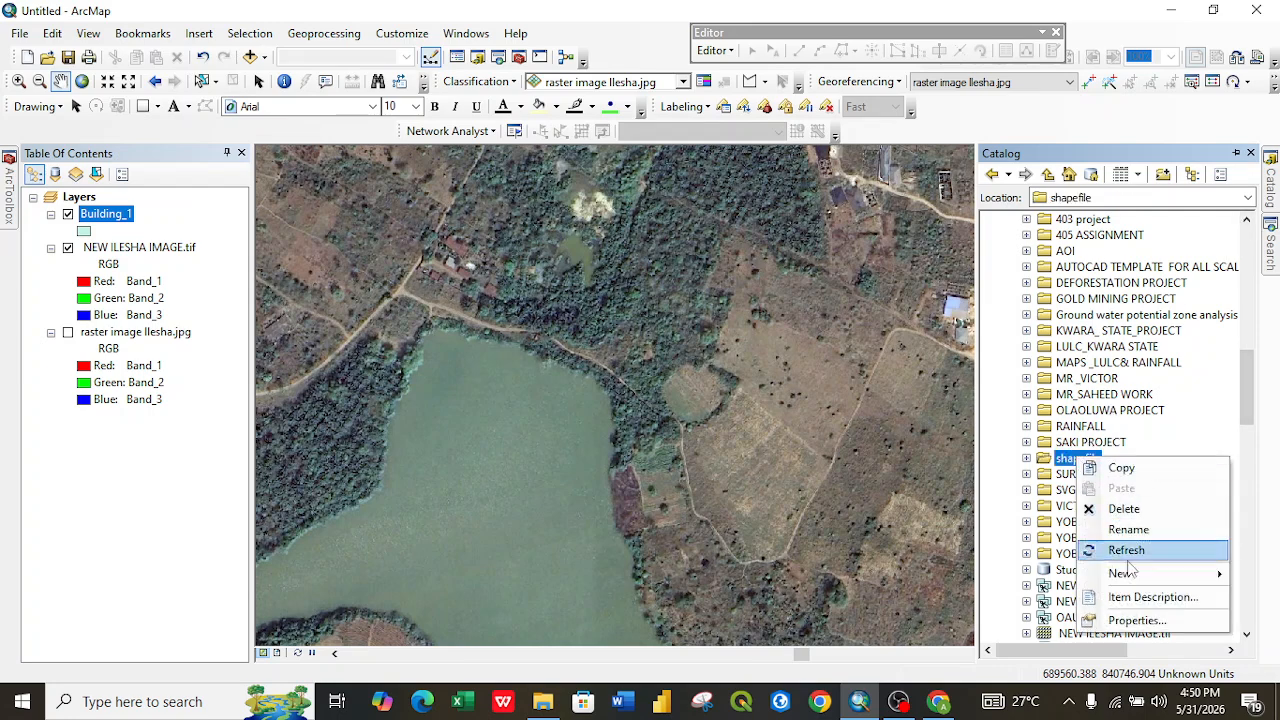
mouse_move(1131, 583)
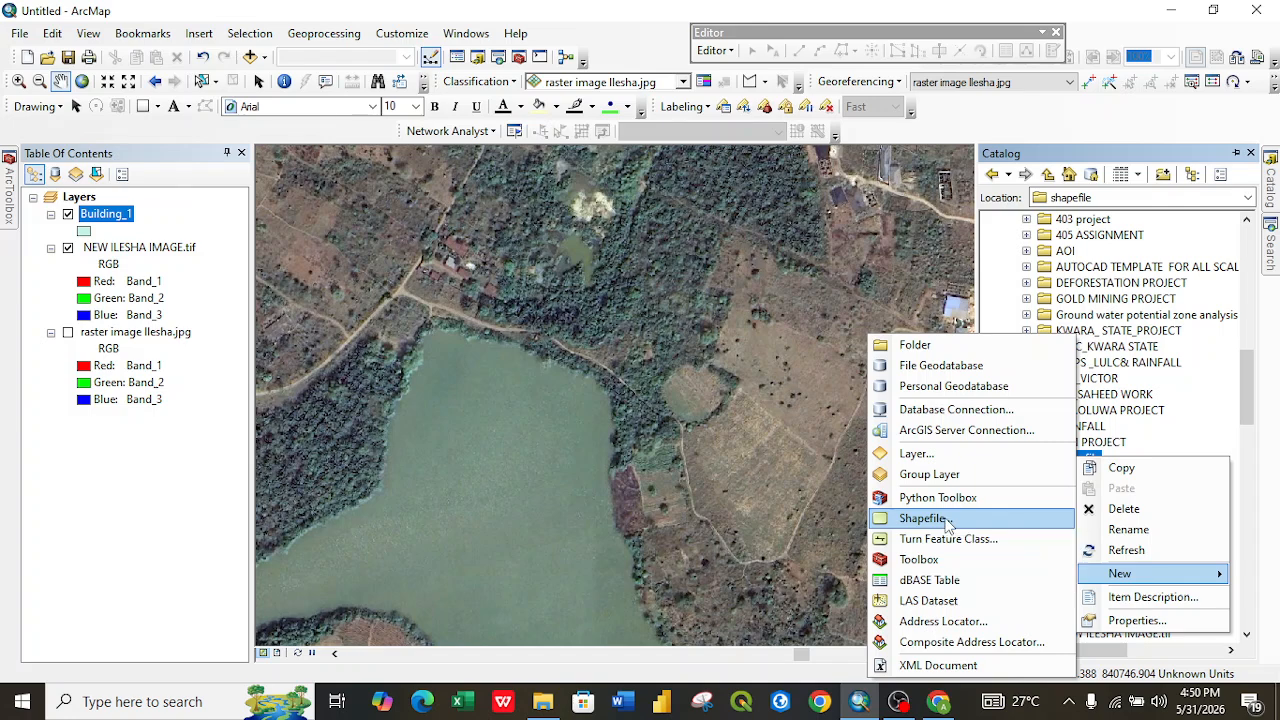
click(945, 518)
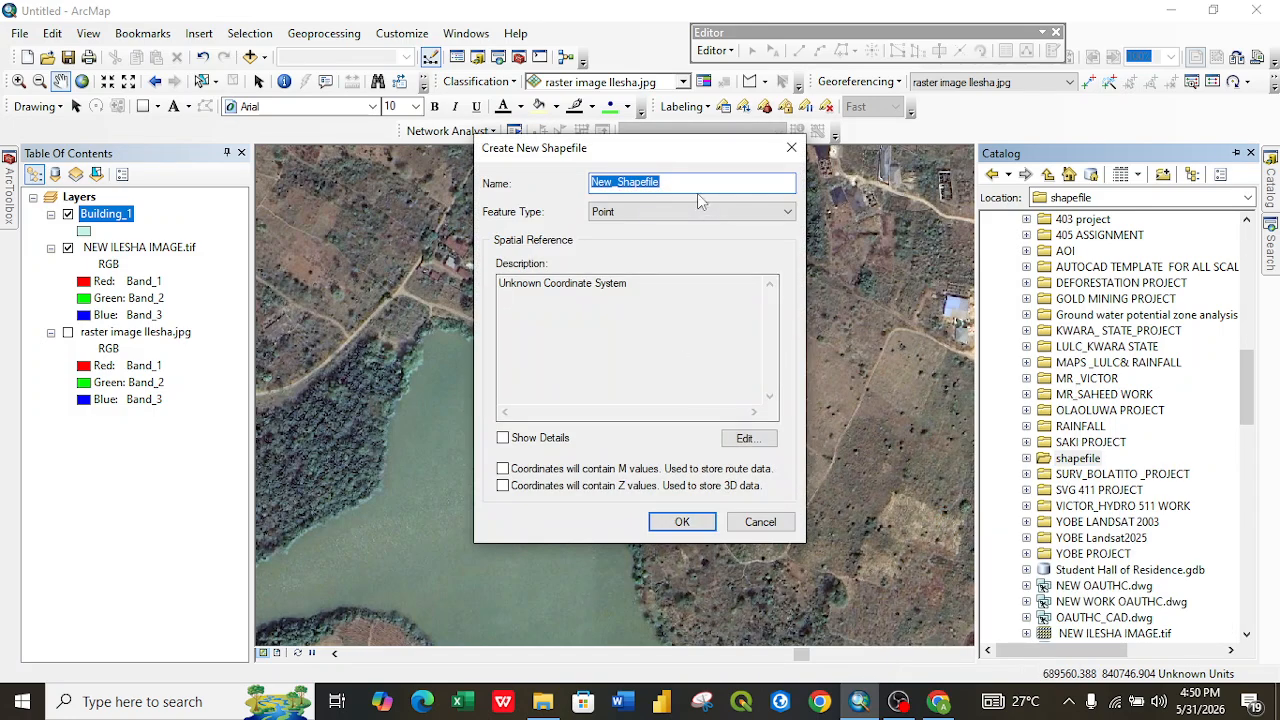
key(BackSpace)
text(River)
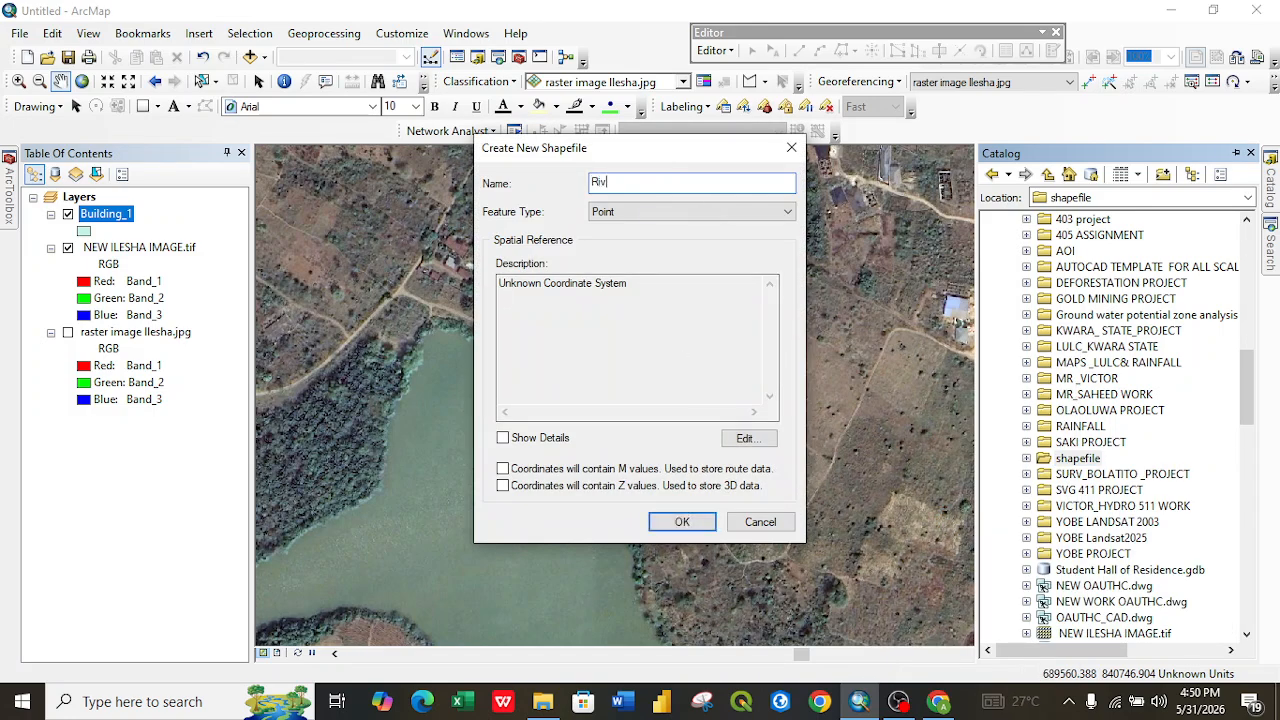
click(719, 212)
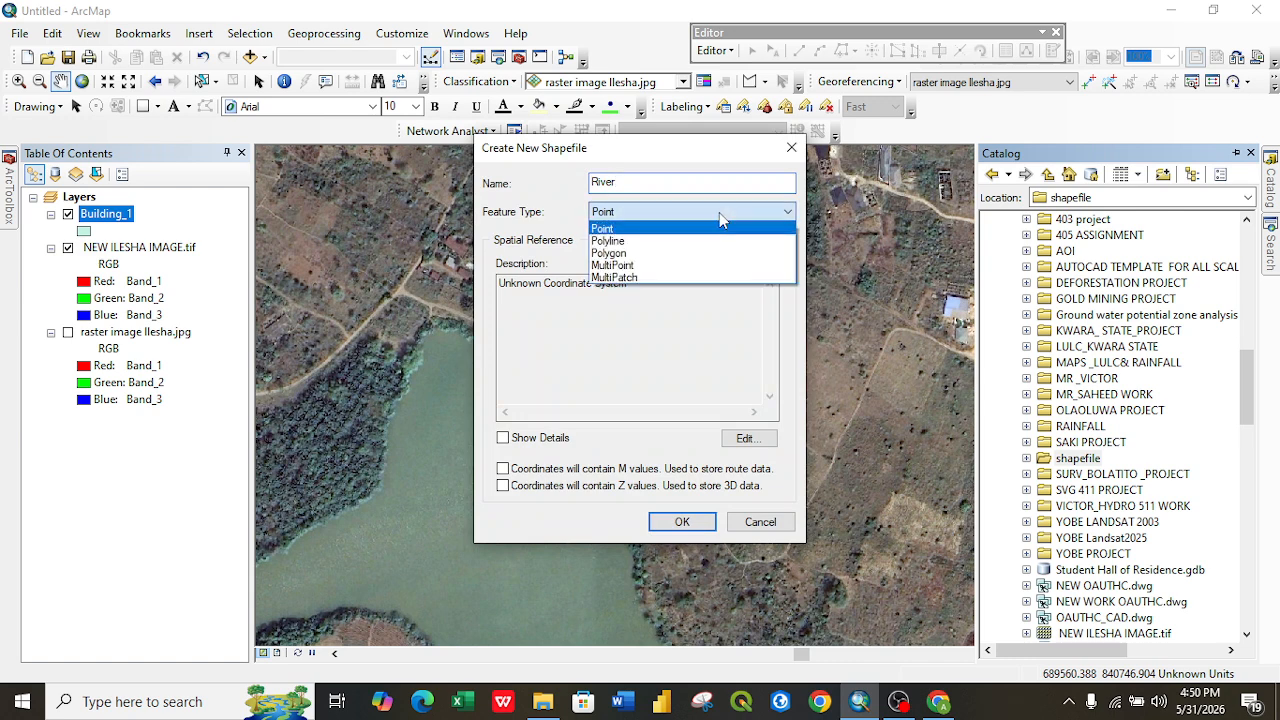
click(682, 254)
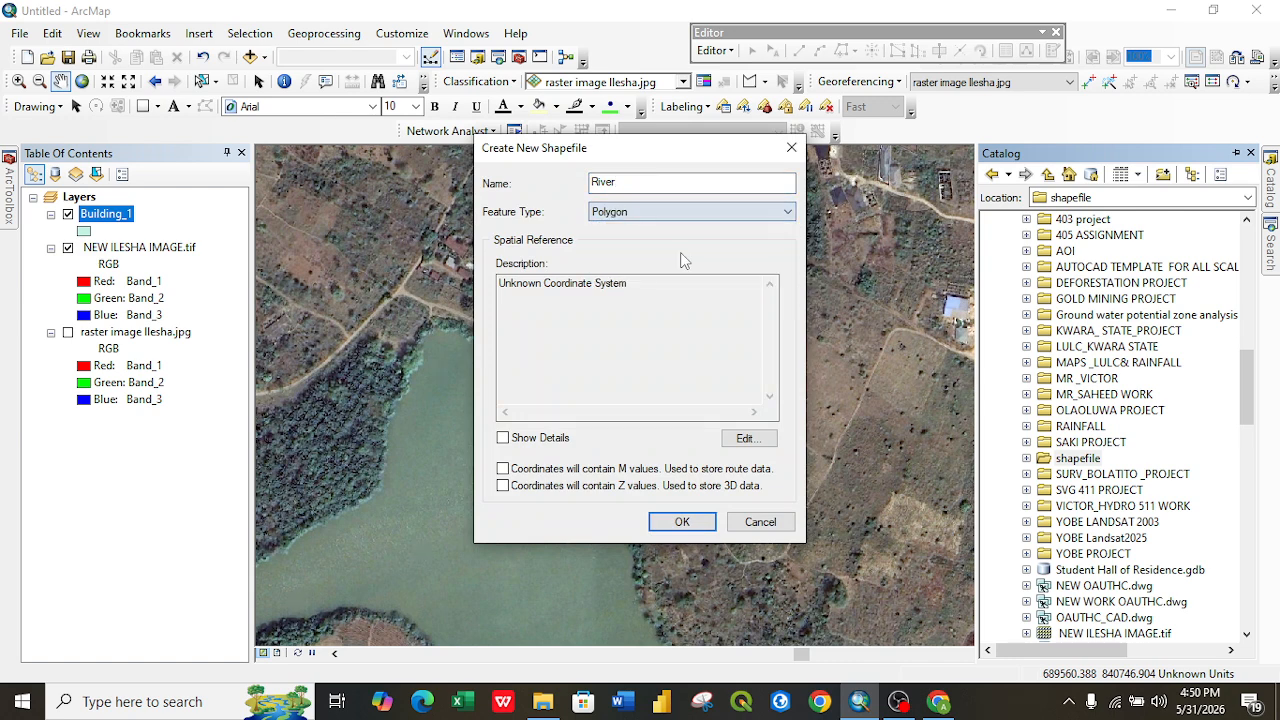
Assign the WGS 1984 UTM Zone 31N coordinate system to the River shapefile and create it.
click(745, 439)
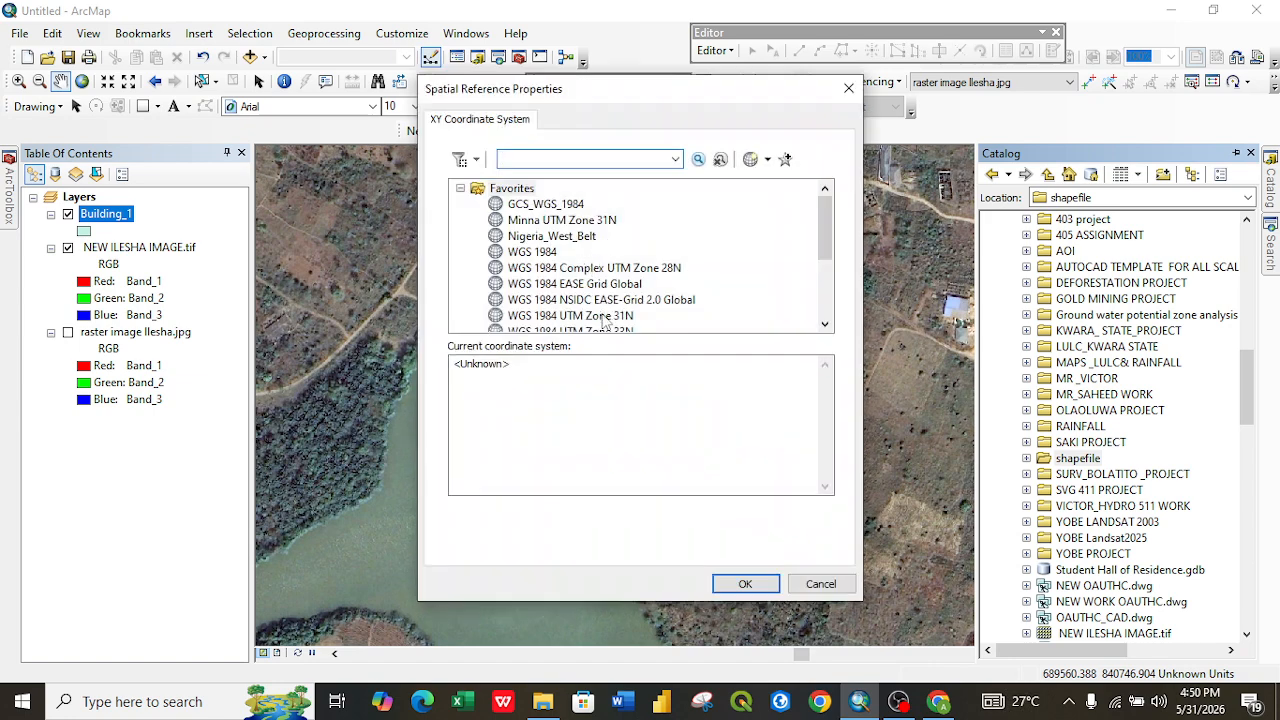
click(607, 316)
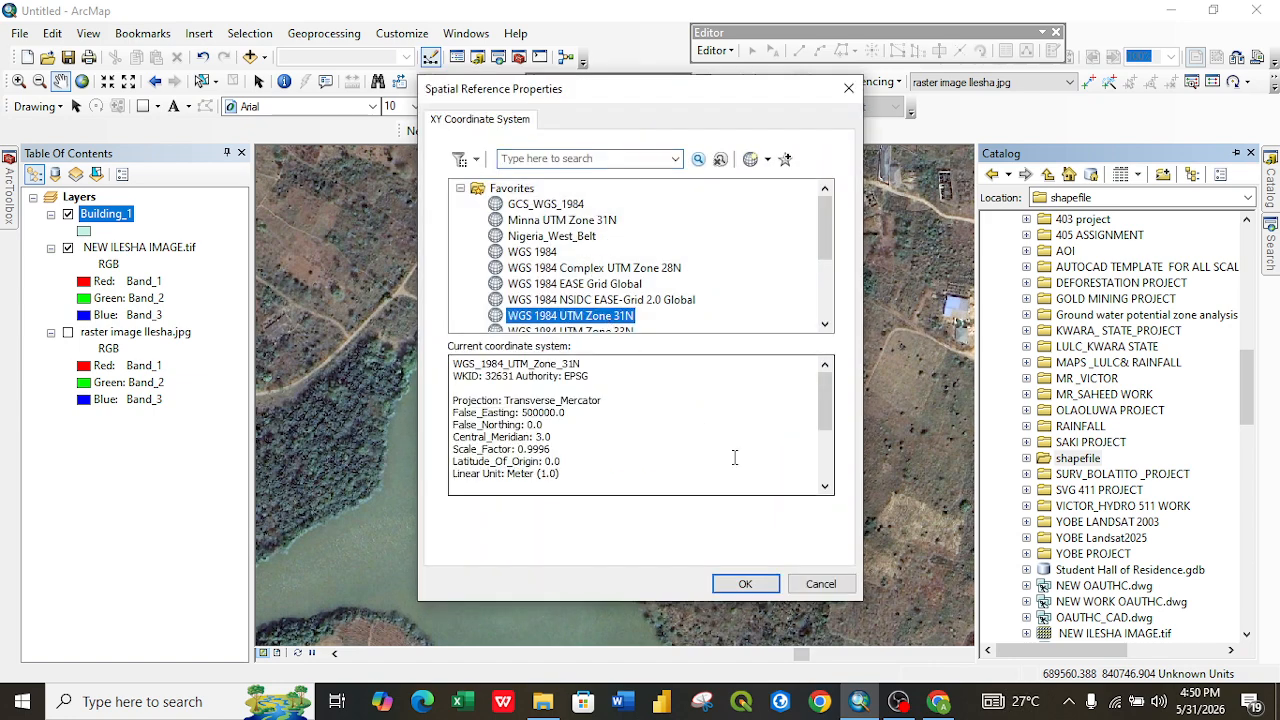
click(745, 584)
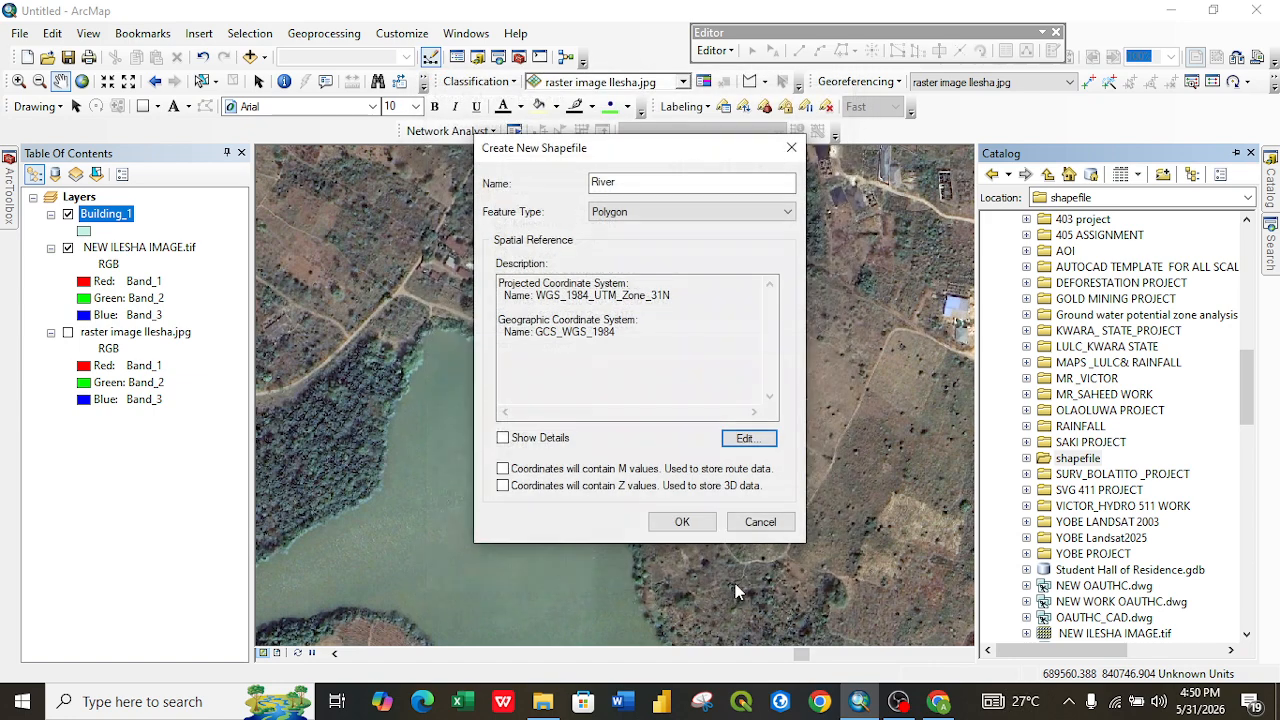
click(679, 524)
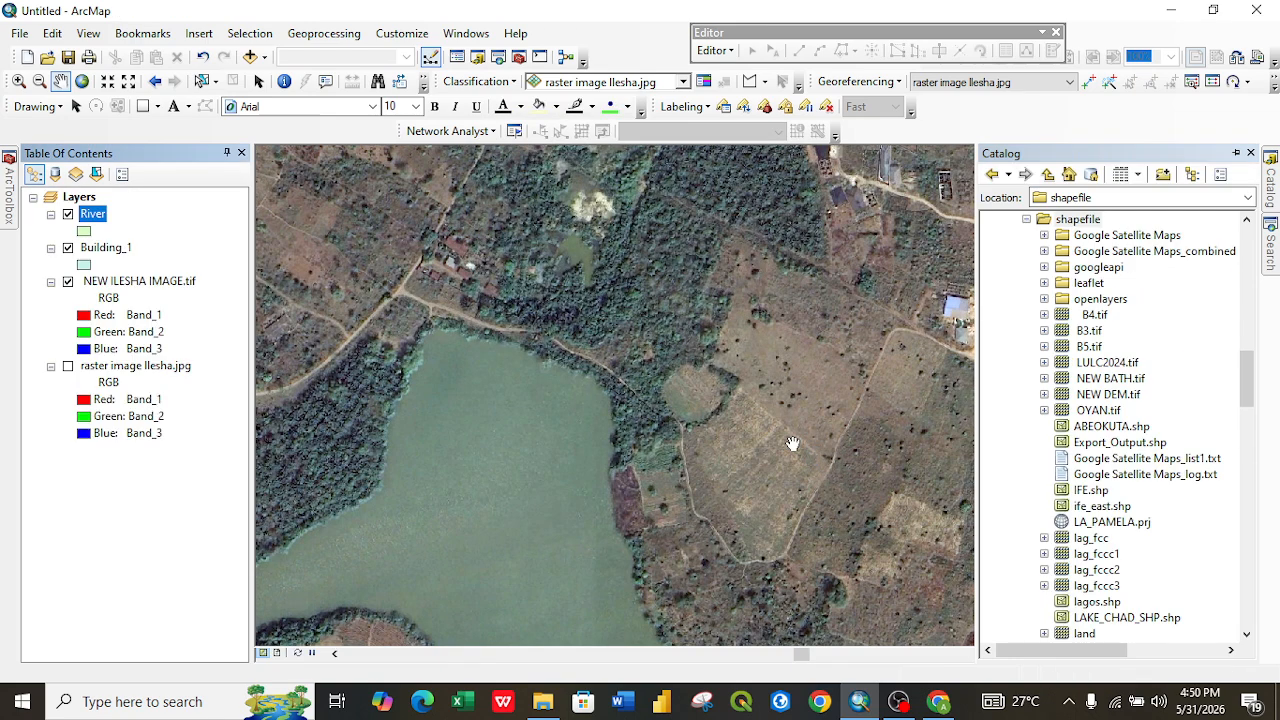
Start another shapefile in the shapefile folder, name it Roads and set its feature type to Polyline.
mouse_move(1271, 185)
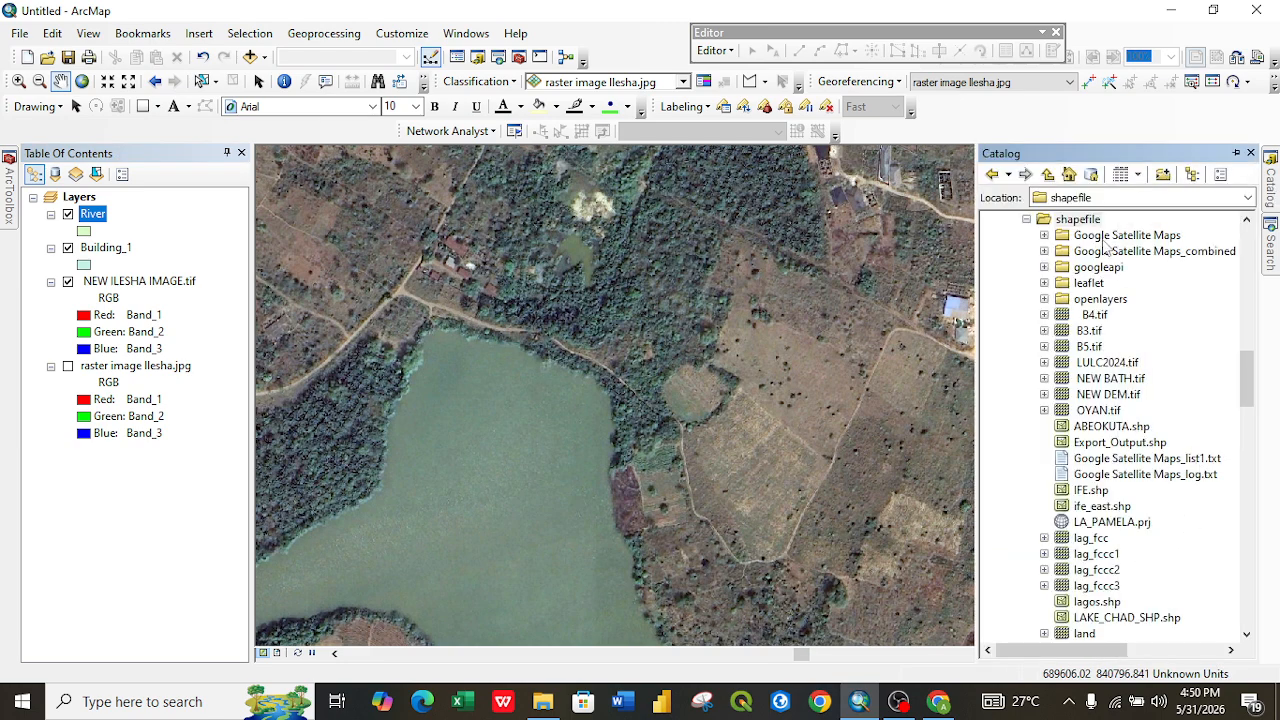
right_click(1080, 223)
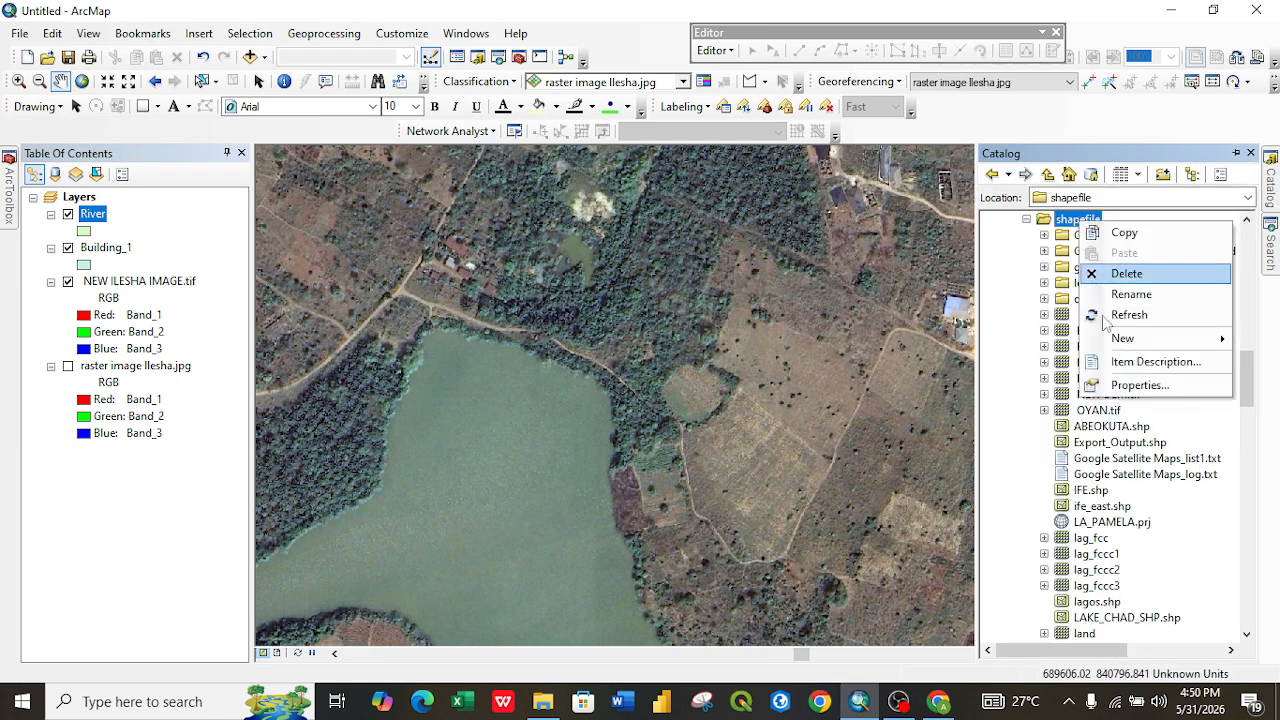
mouse_move(1116, 345)
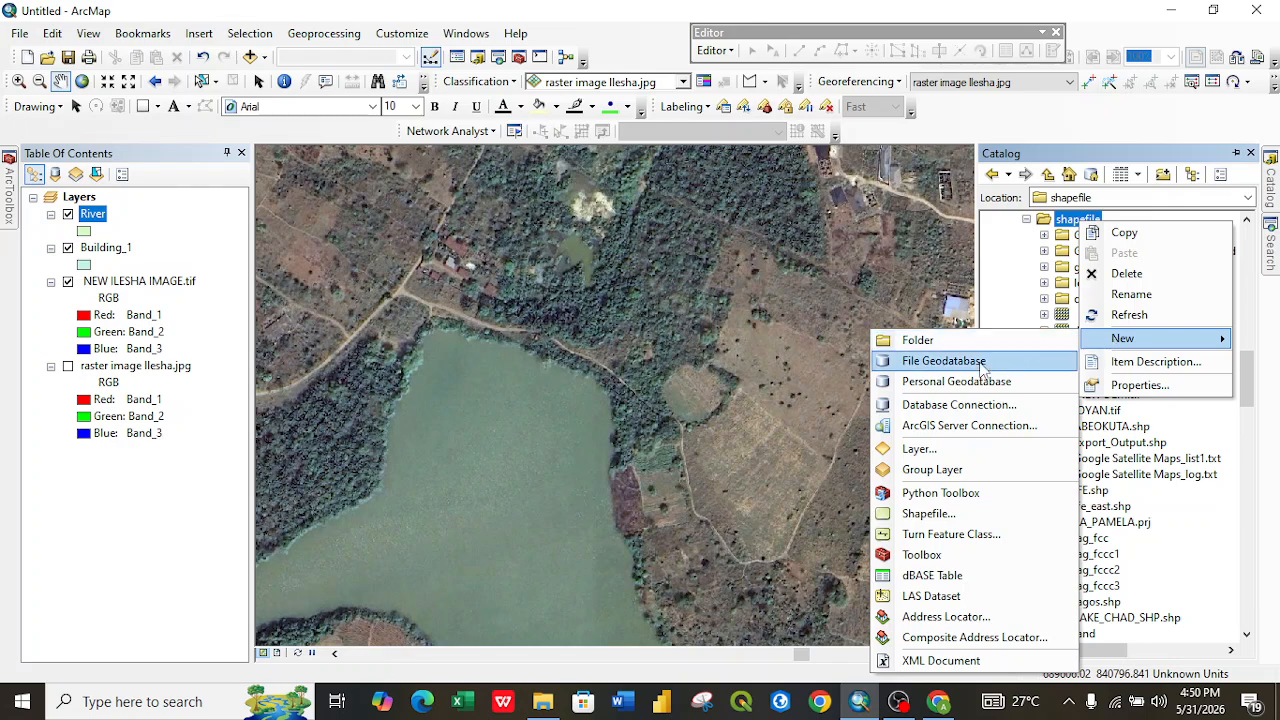
click(924, 514)
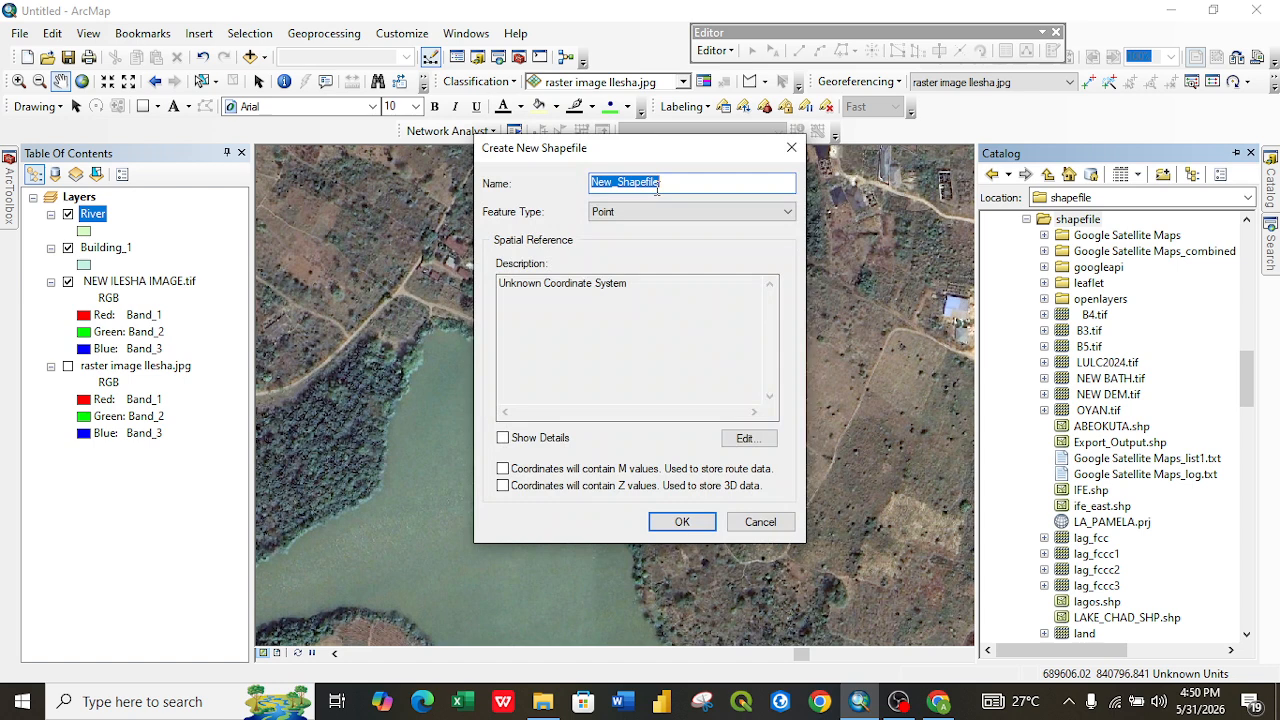
key(BackSpace)
text(R)
click(687, 214)
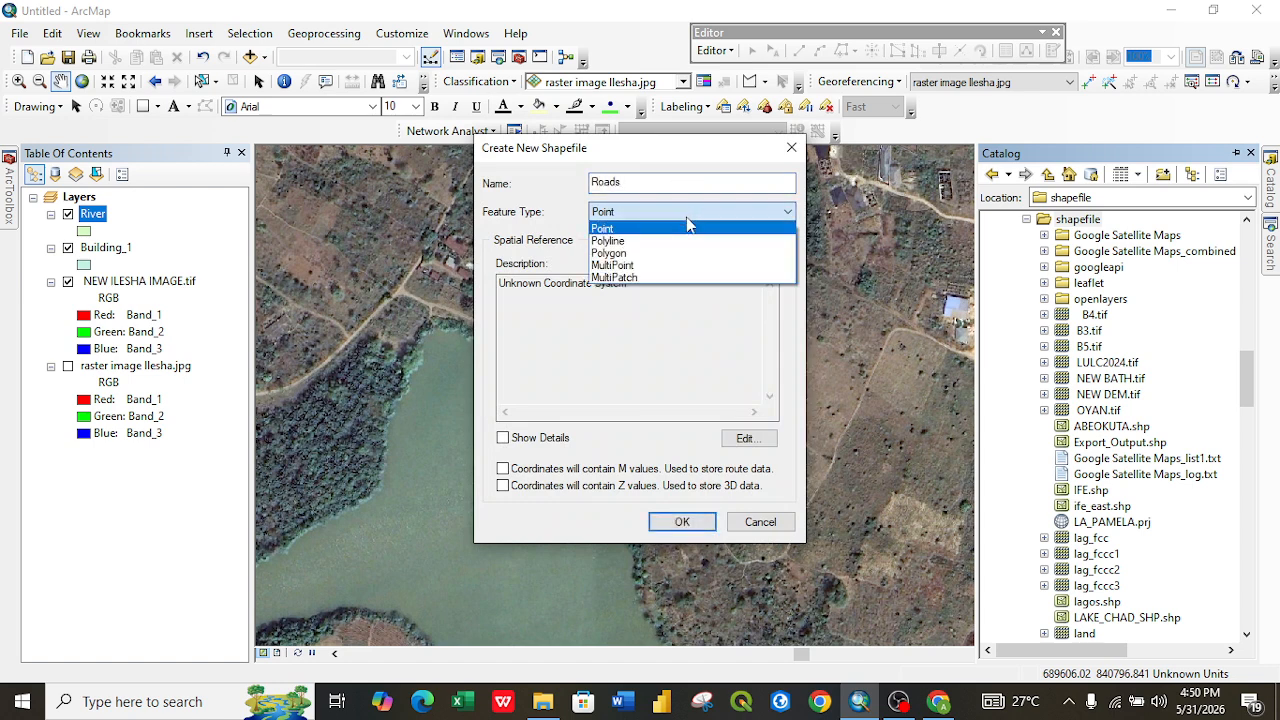
click(666, 250)
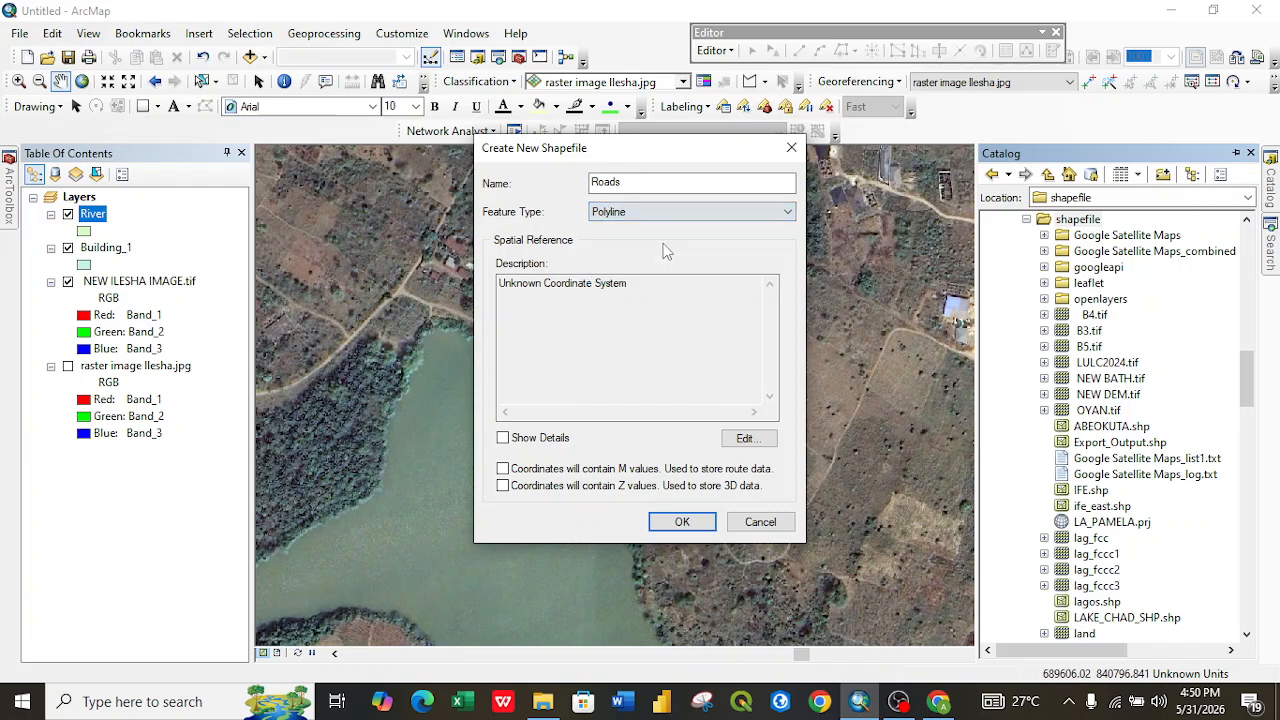
Assign the WGS 1984 UTM Zone 31N coordinate system to the Roads shapefile and create it.
click(757, 446)
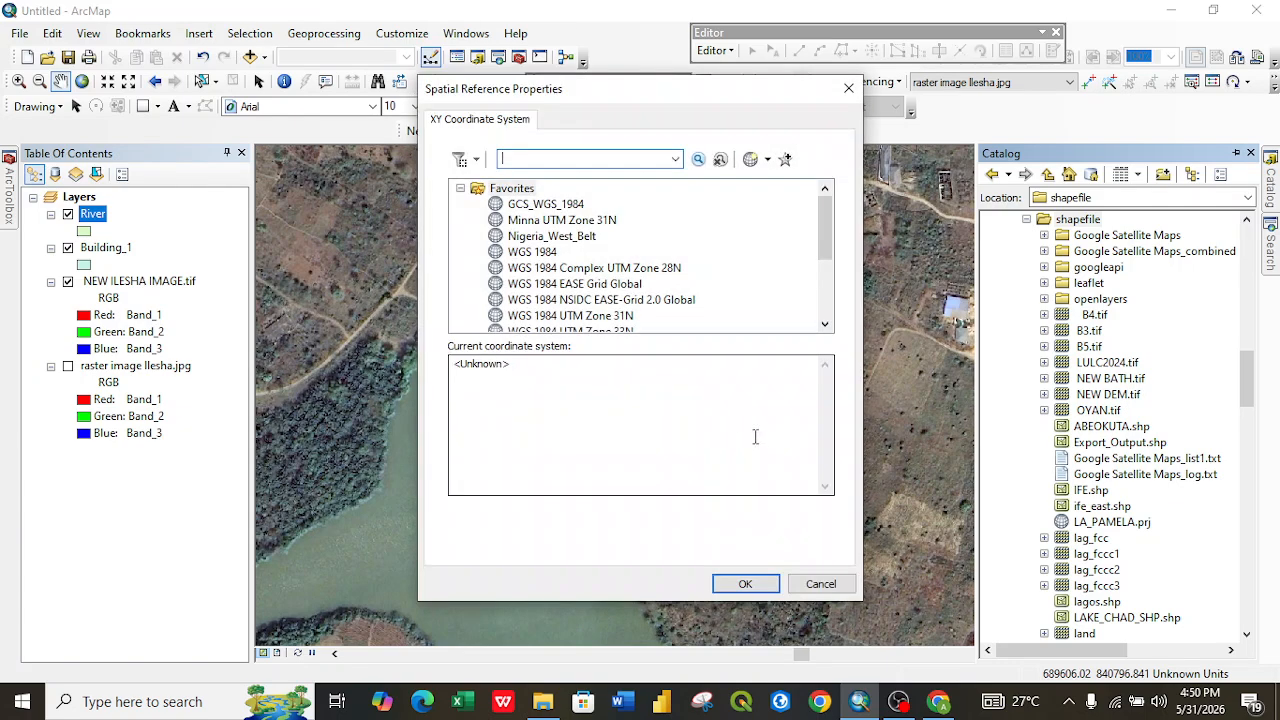
click(603, 316)
click(745, 583)
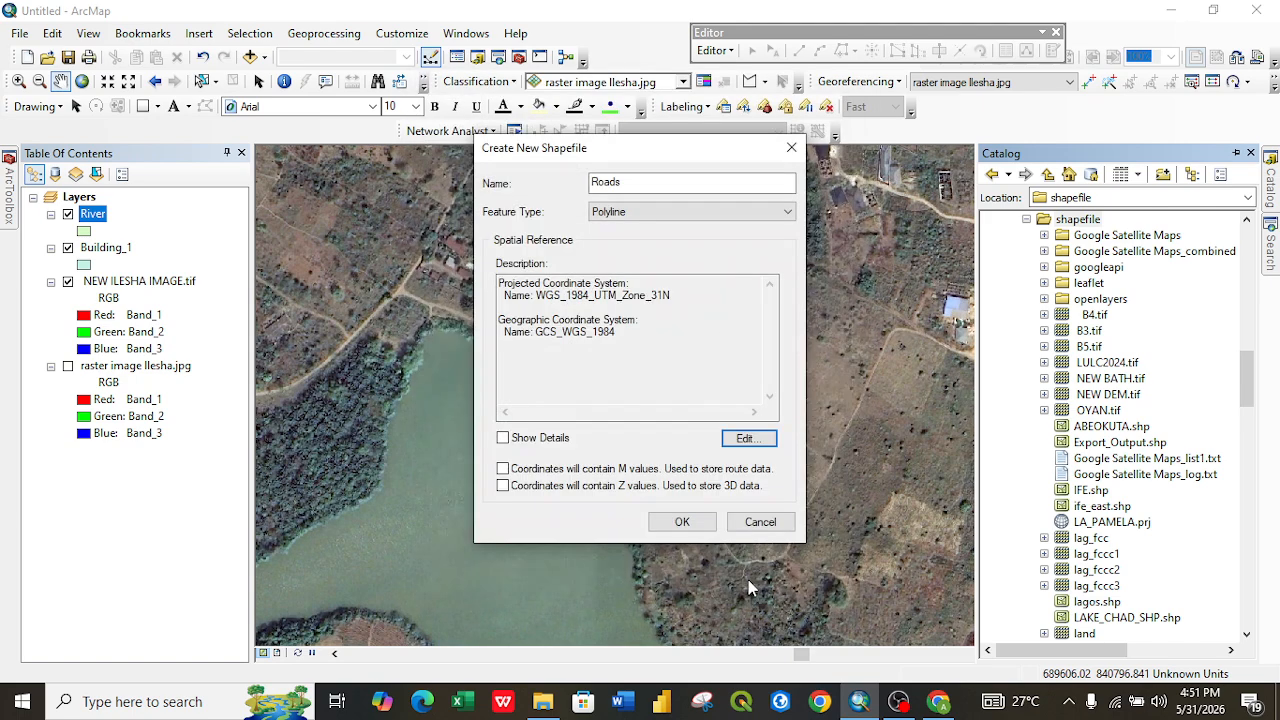
click(682, 522)
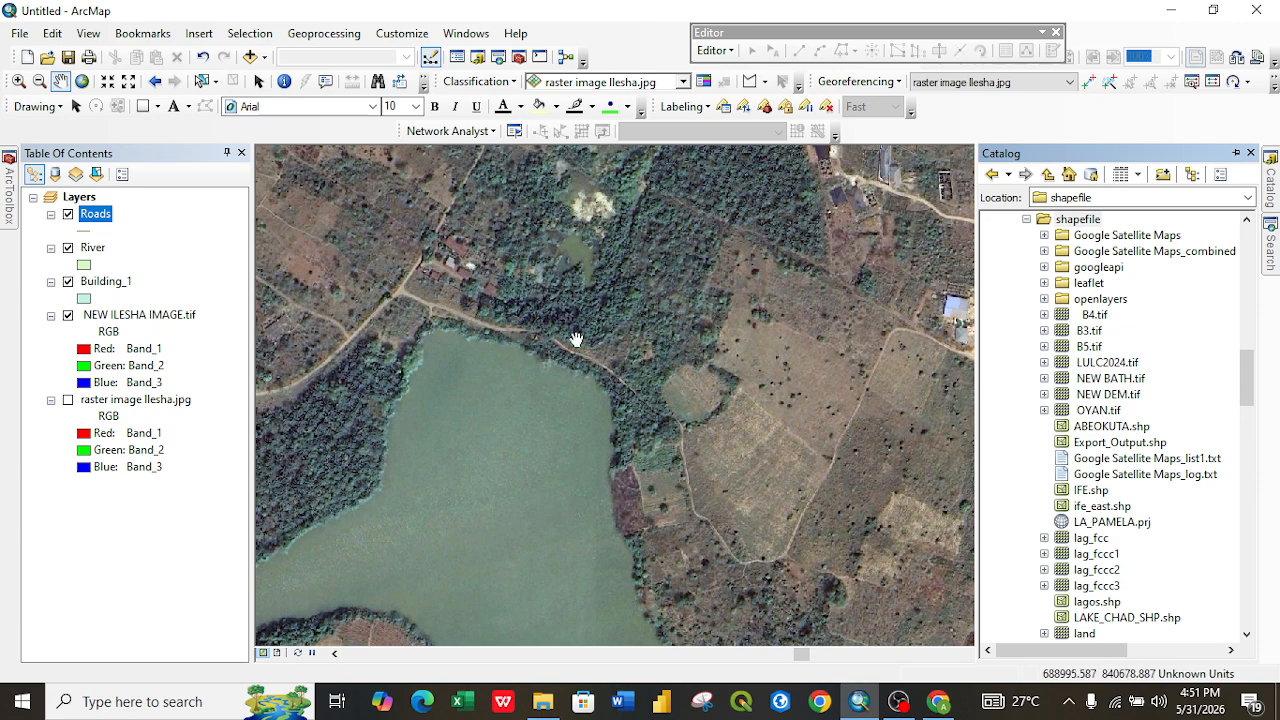
Start an edit session on the Building_1 layer, continuing past the spatial reference warnings, and open the Create Features window.
drag(537, 483, 600, 380)
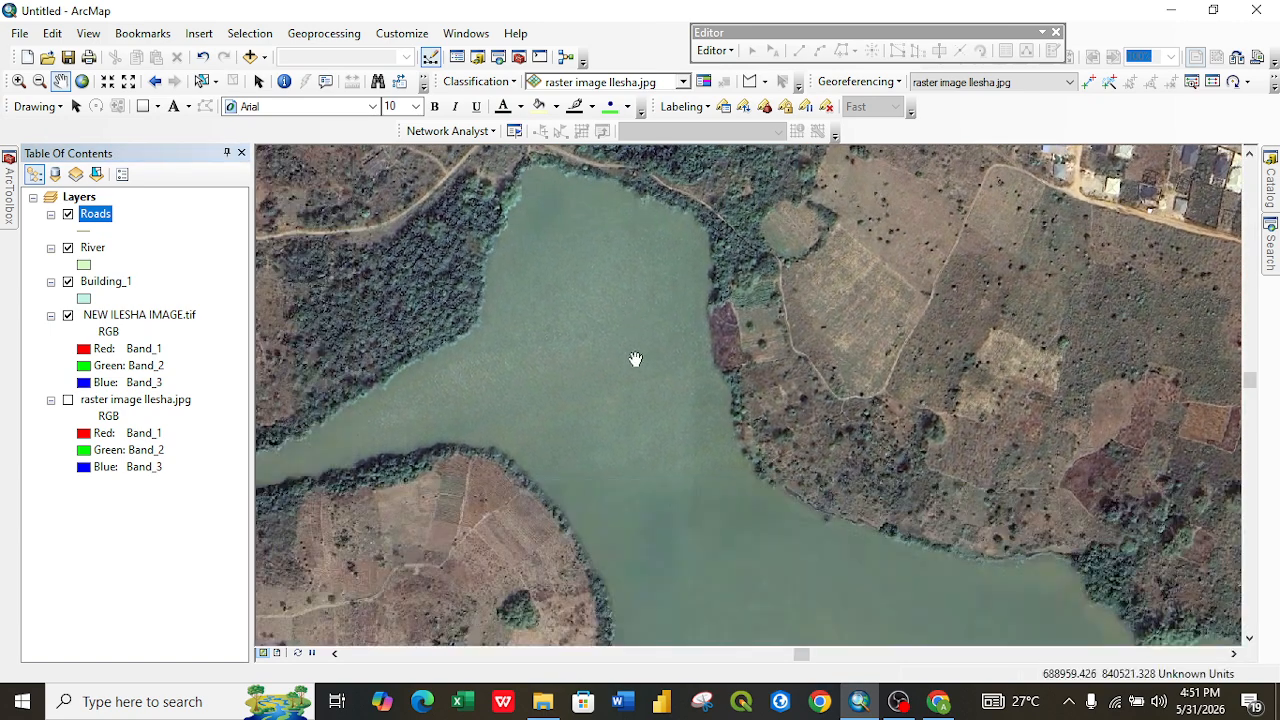
drag(643, 486, 576, 342)
drag(700, 509, 651, 429)
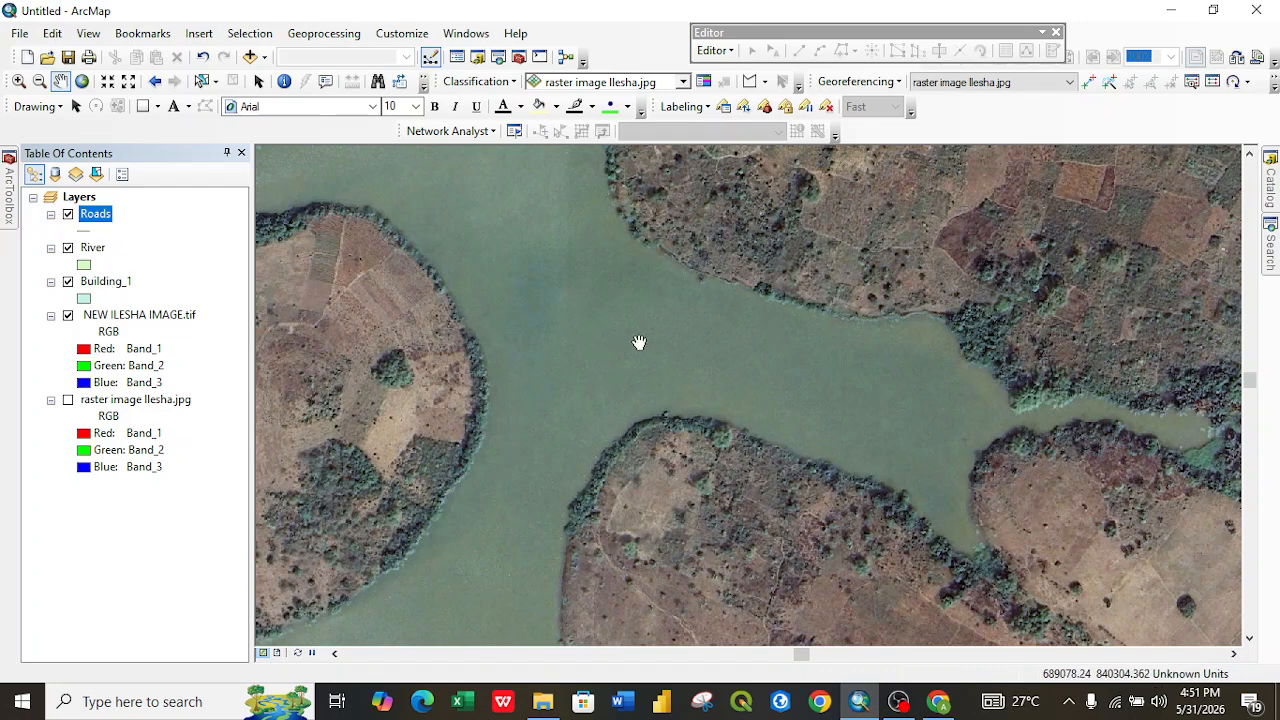
click(734, 52)
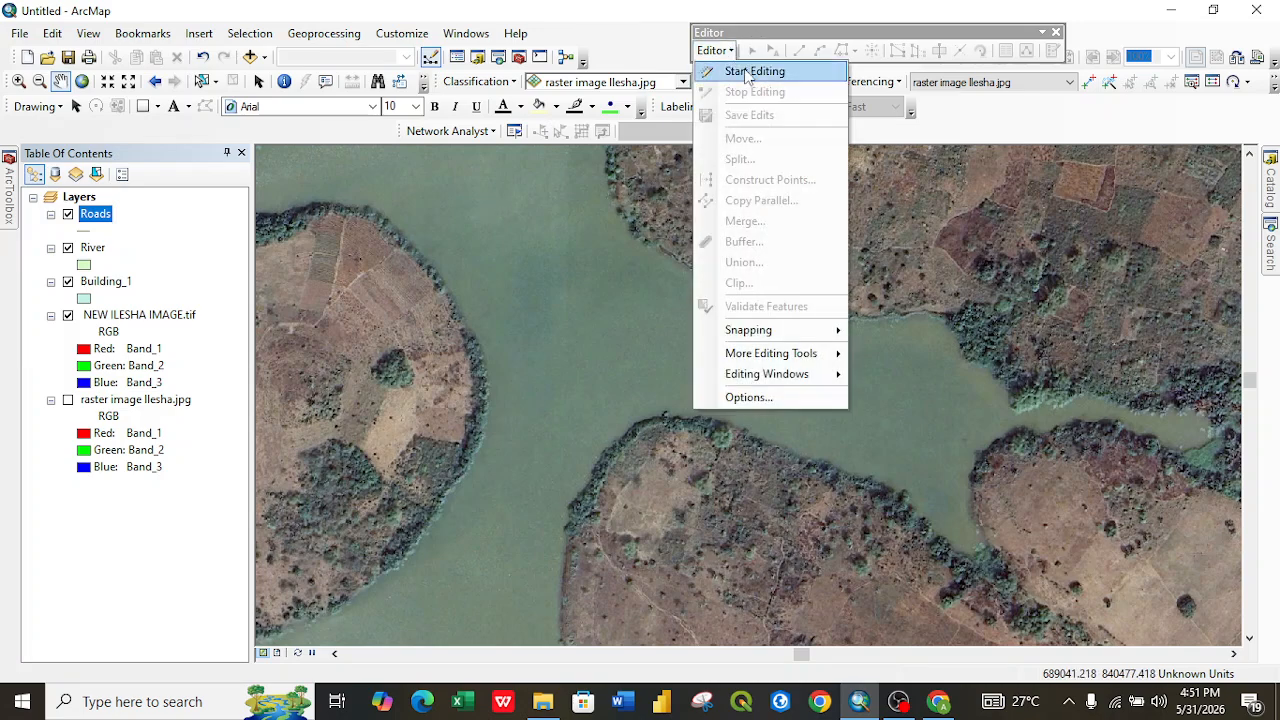
click(754, 72)
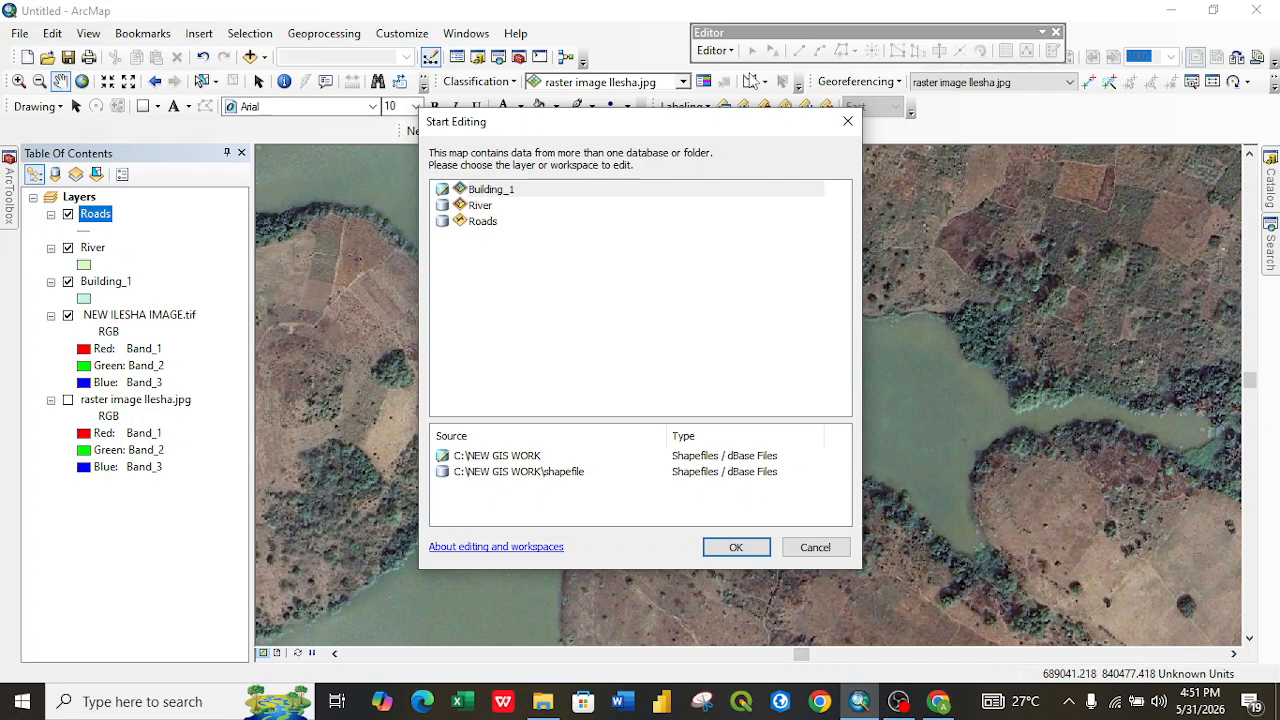
click(486, 206)
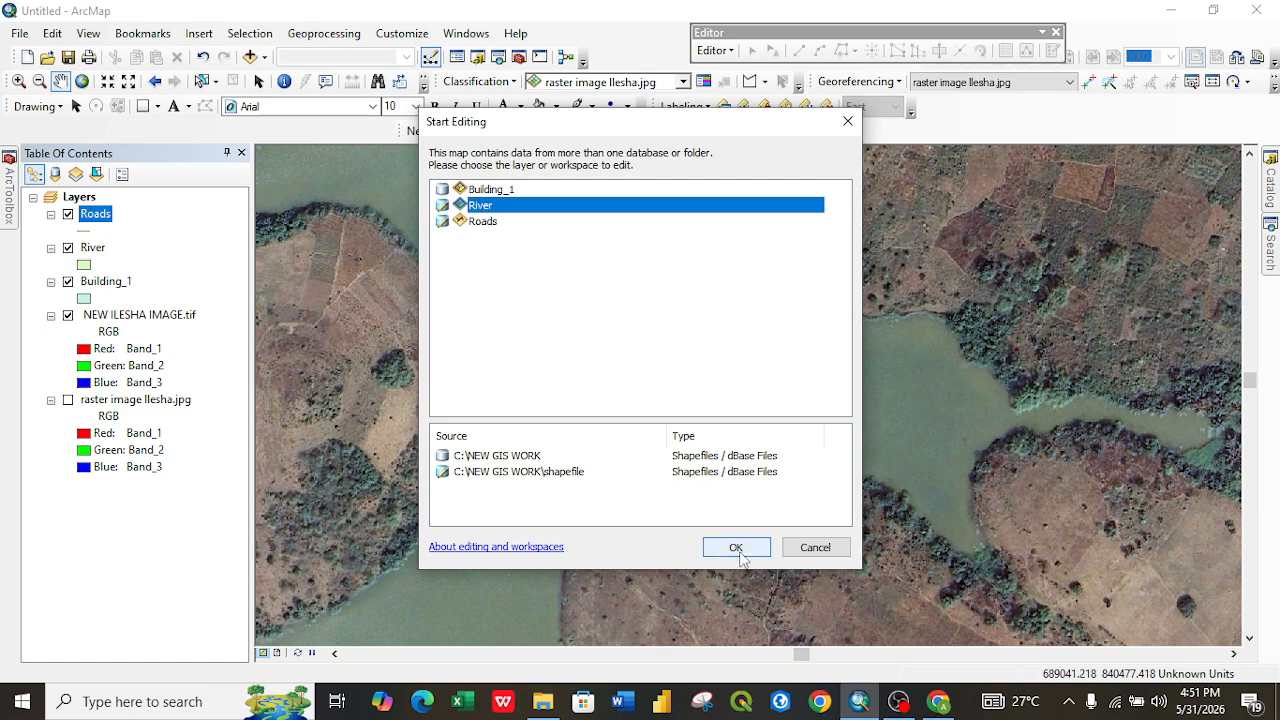
click(503, 191)
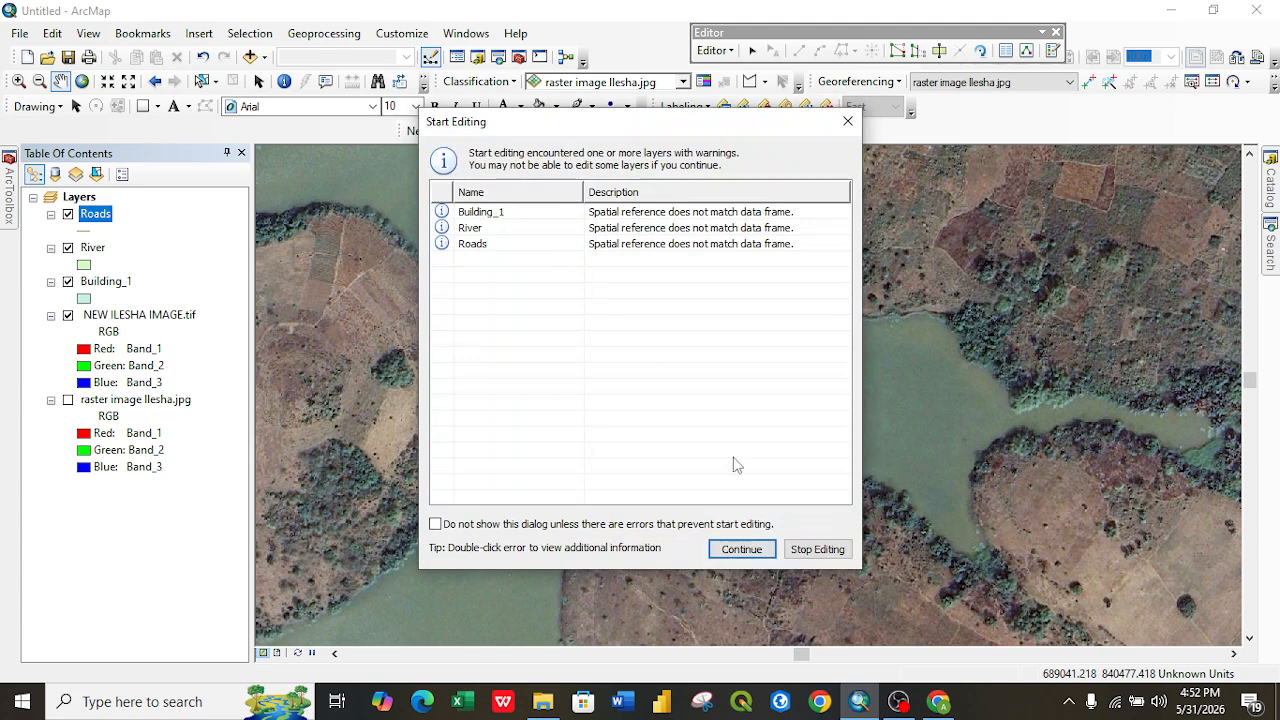
click(757, 550)
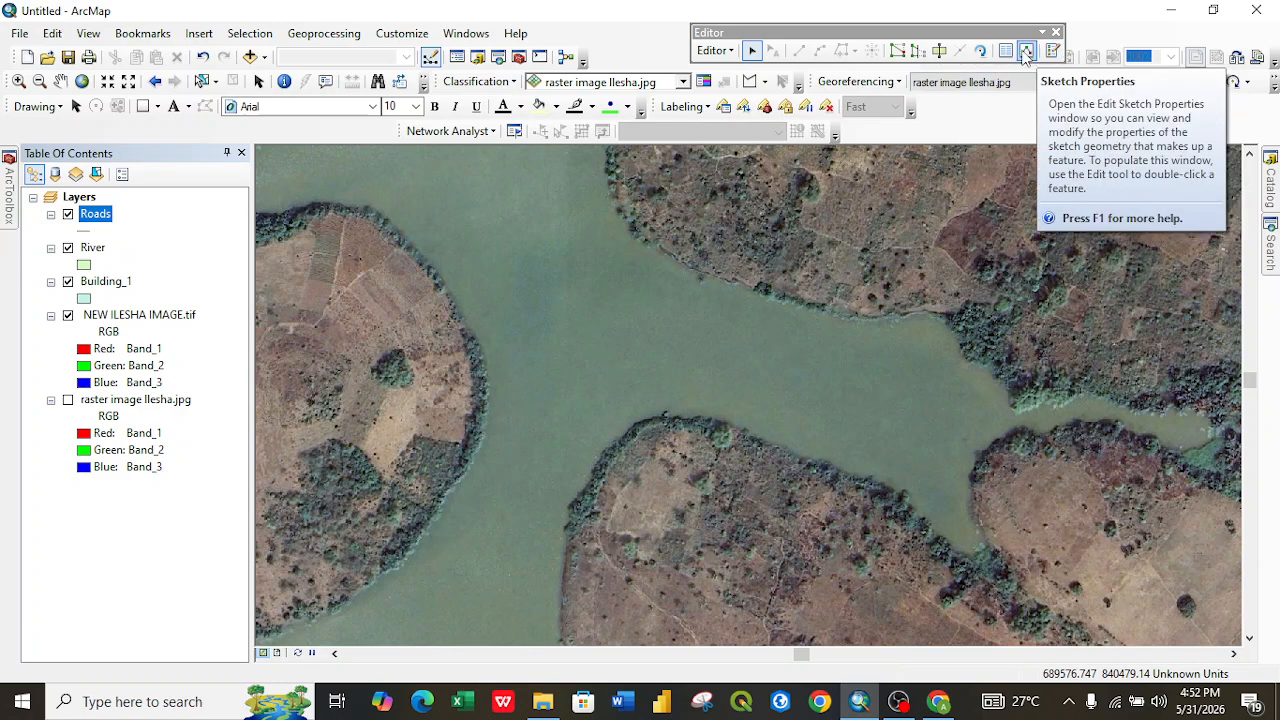
click(1052, 55)
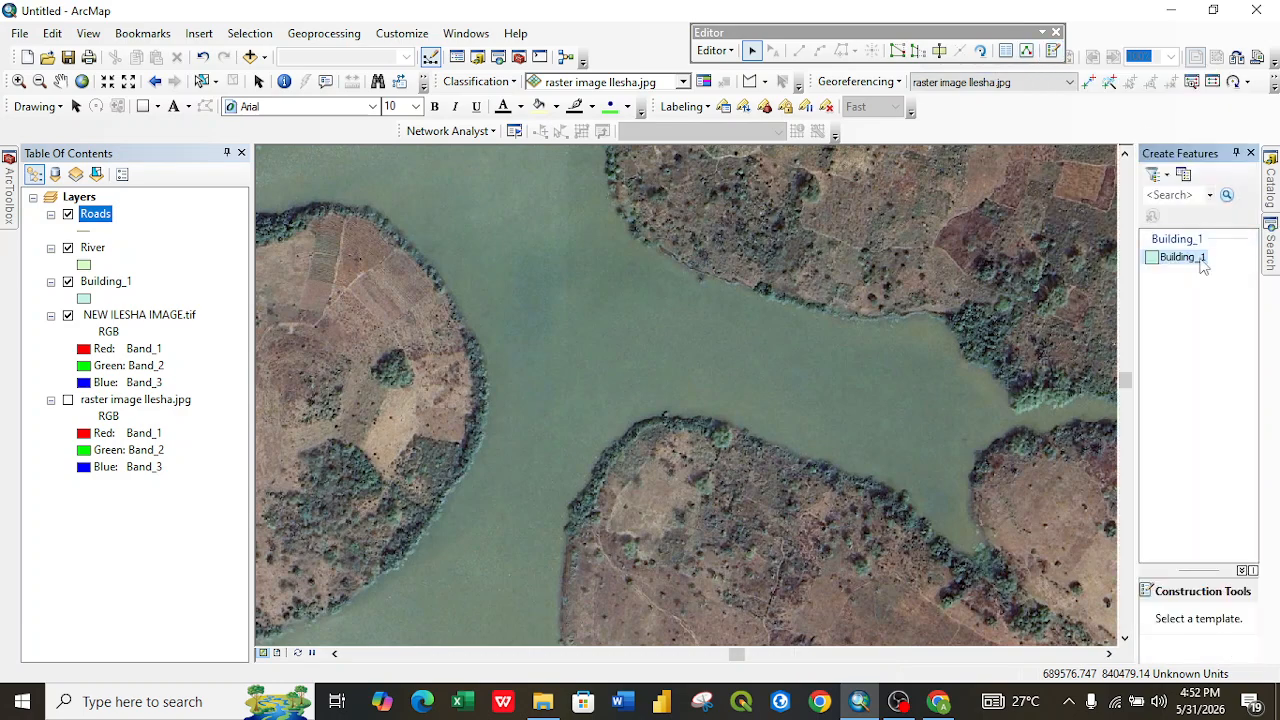
Select the Building_1 feature template and set its default construction tool to Polygon in the template properties.
click(1186, 261)
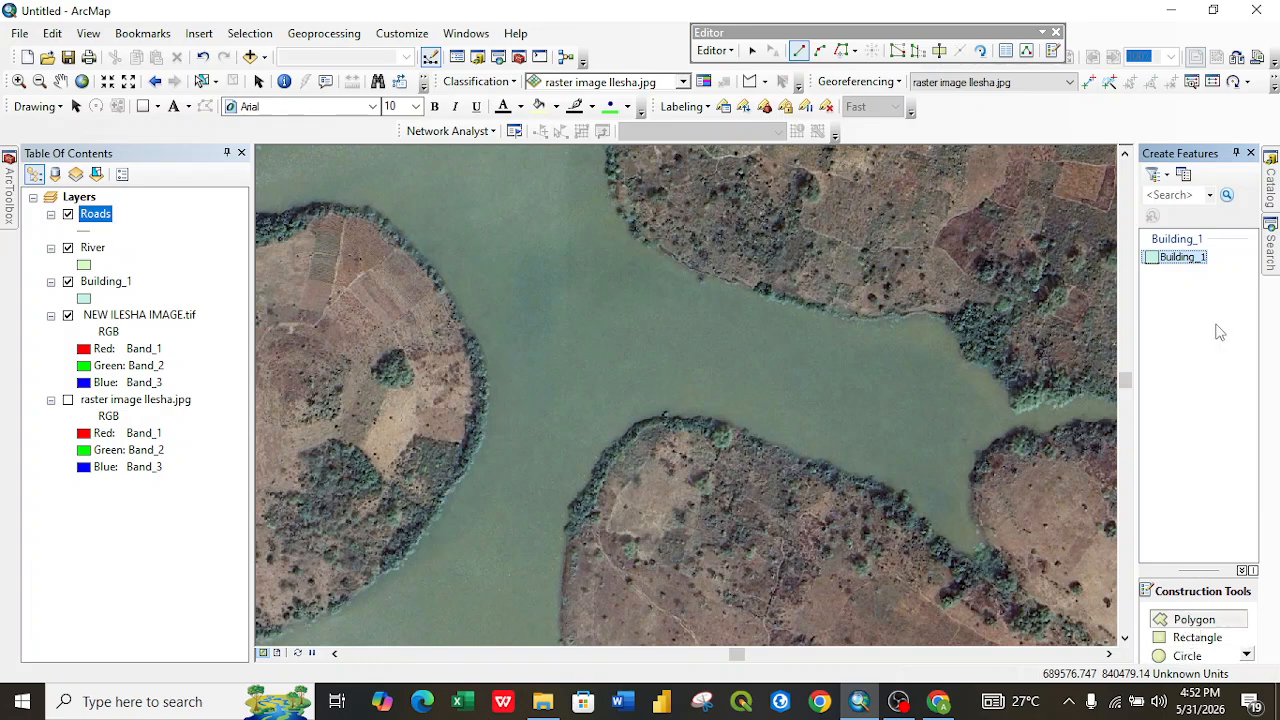
double_click(1174, 261)
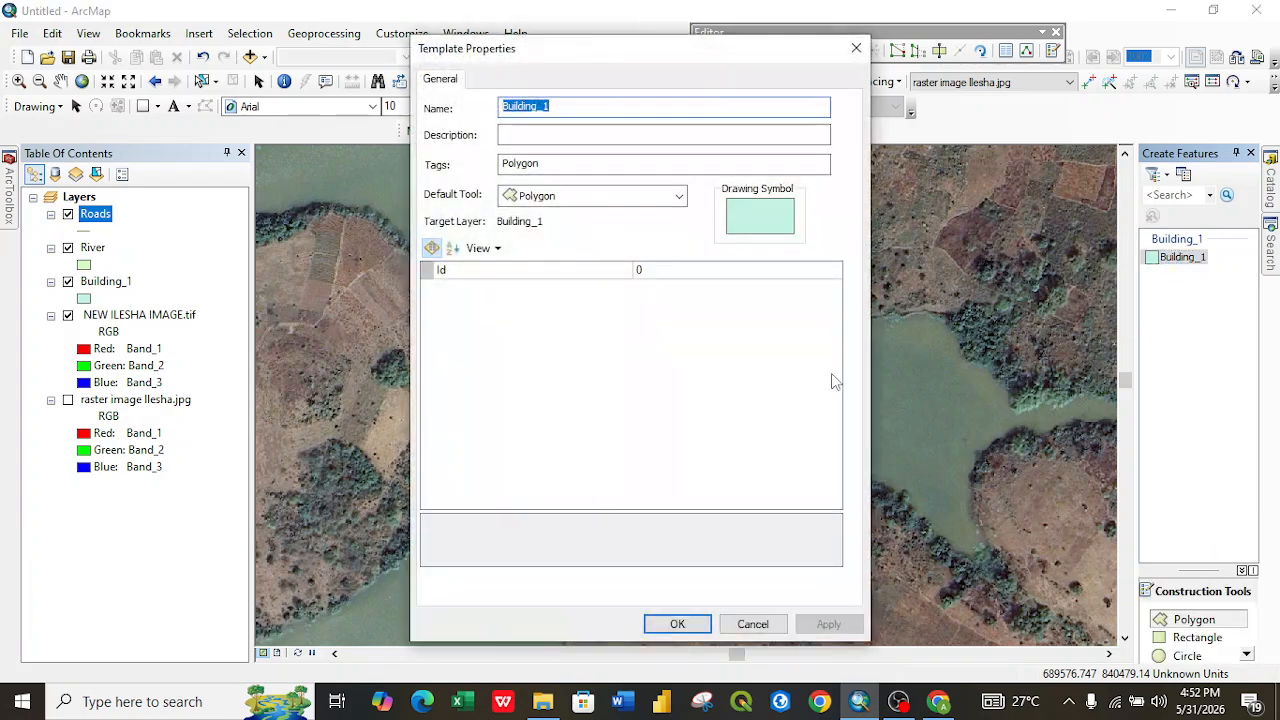
click(617, 200)
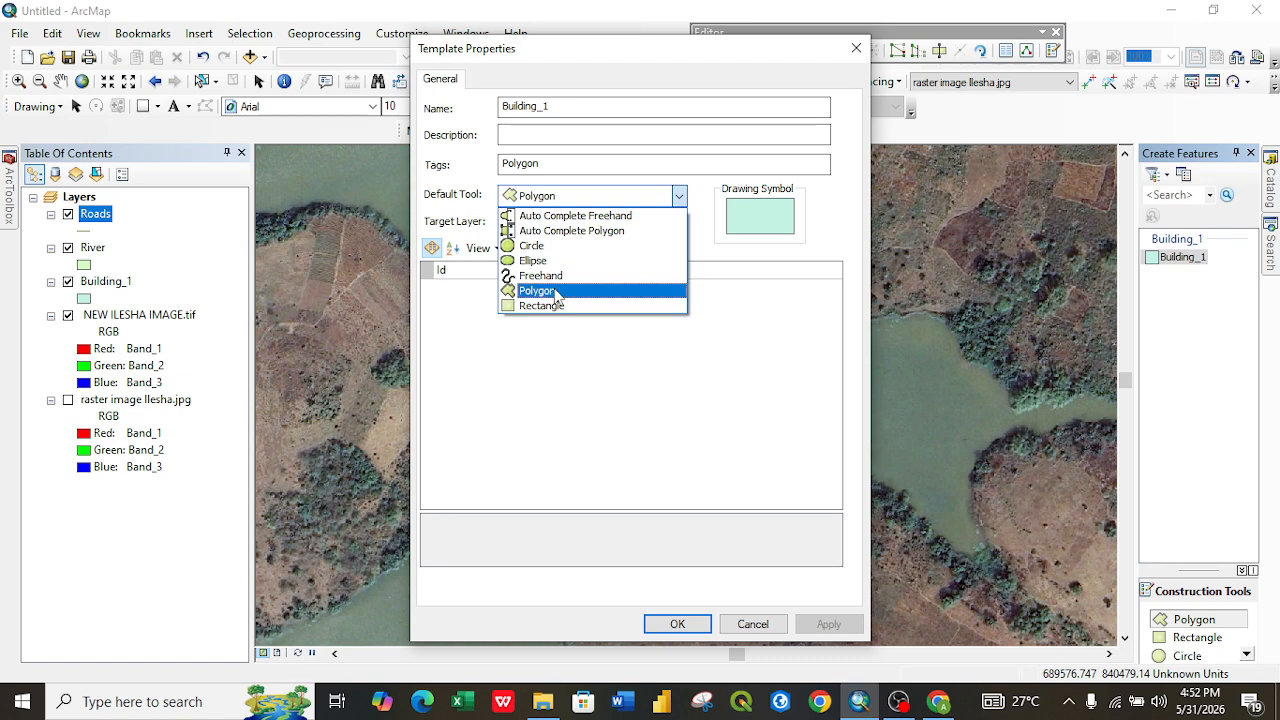
click(554, 290)
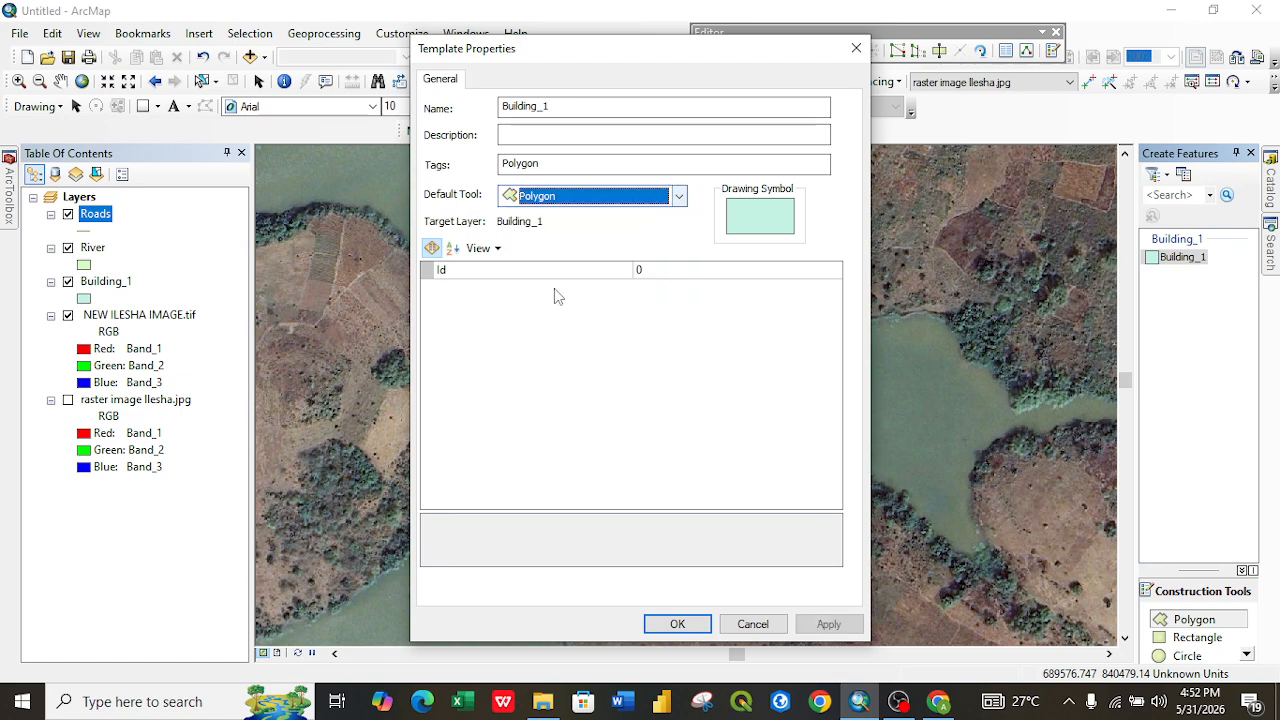
click(680, 624)
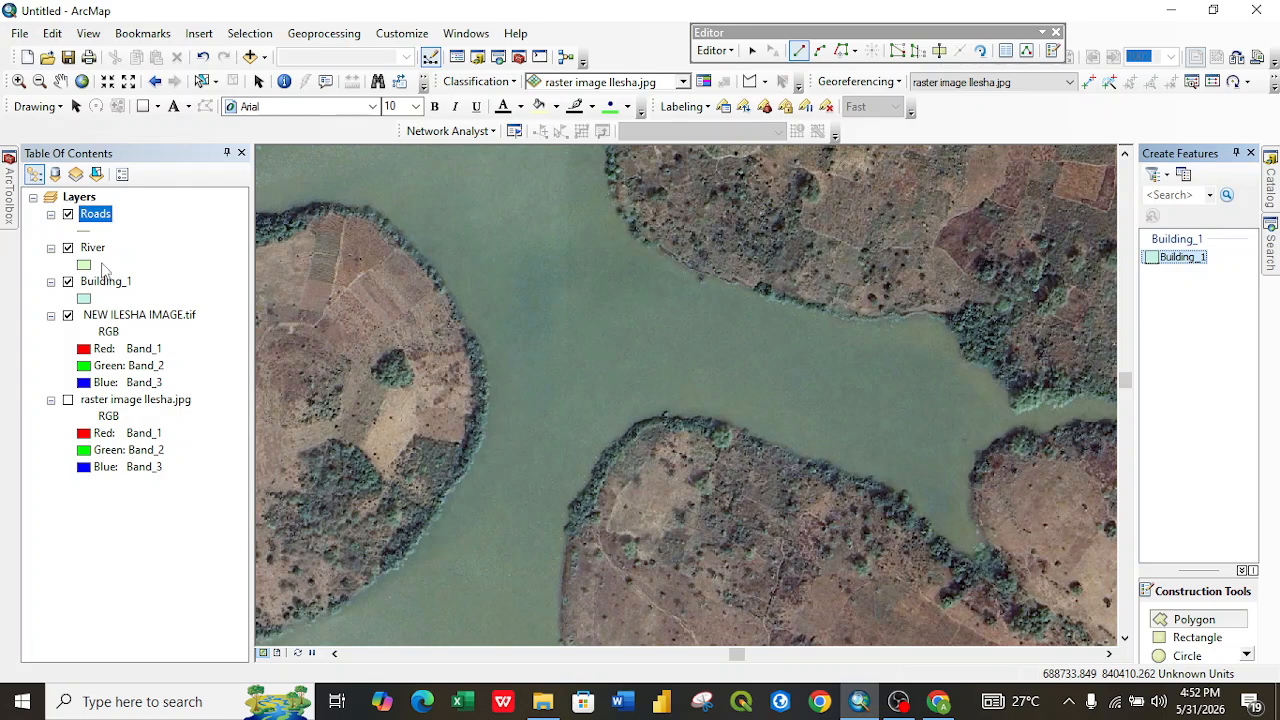
Digitize a four-sided Building_1 polygon, perimeter about 70 units, over the brown roof just northwest of the diagonal road in the northeastern residential area.
right_click(137, 316)
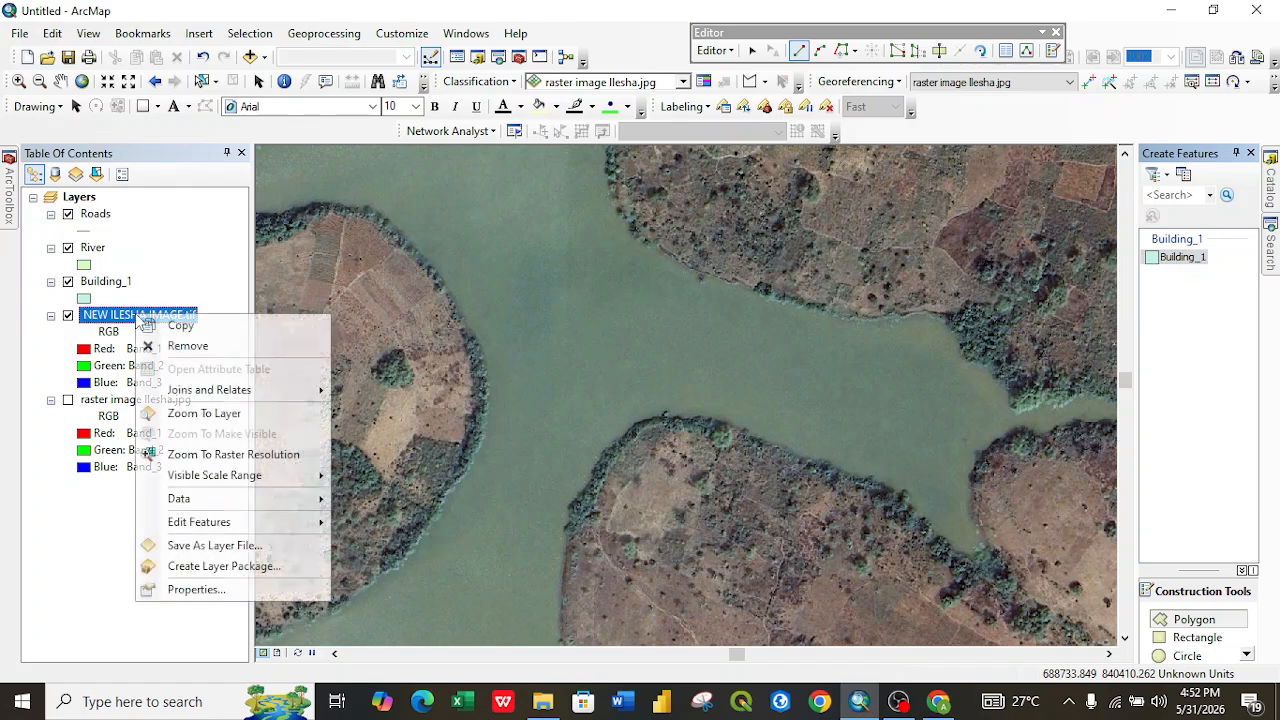
click(204, 413)
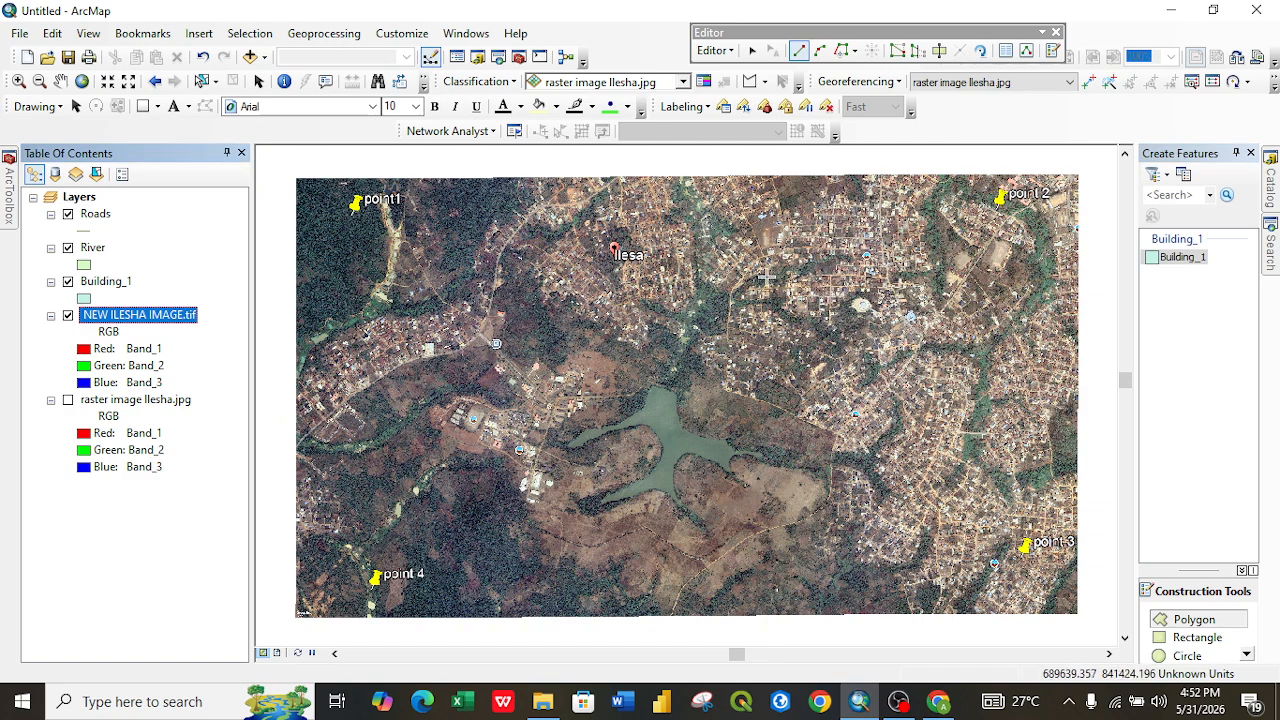
scroll(766, 273, down, 3)
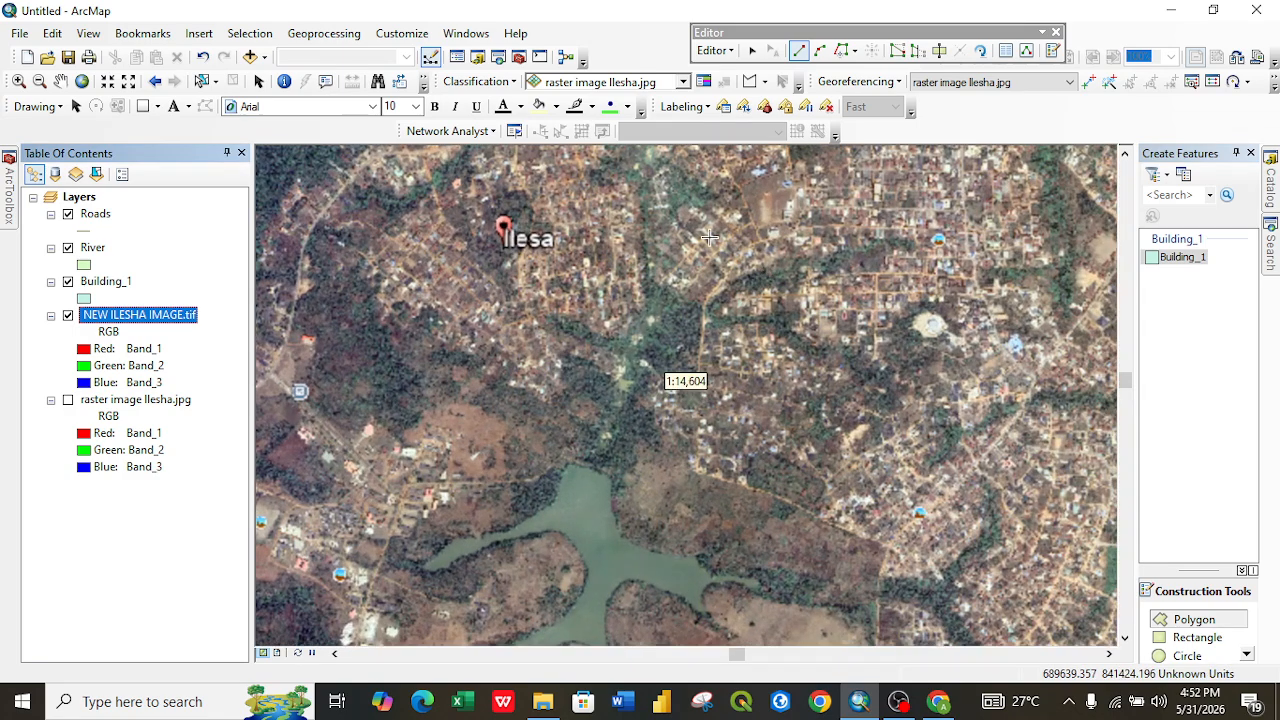
scroll(709, 237, down, 4)
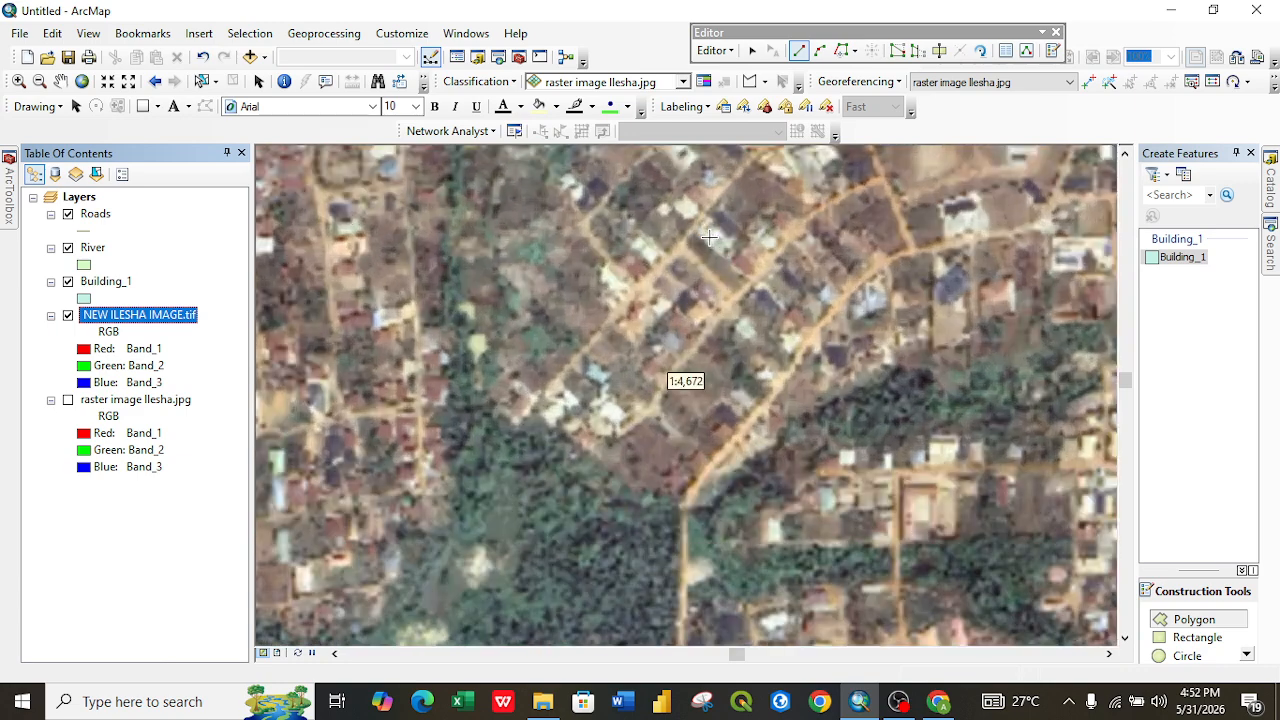
scroll(685, 240, down, 1)
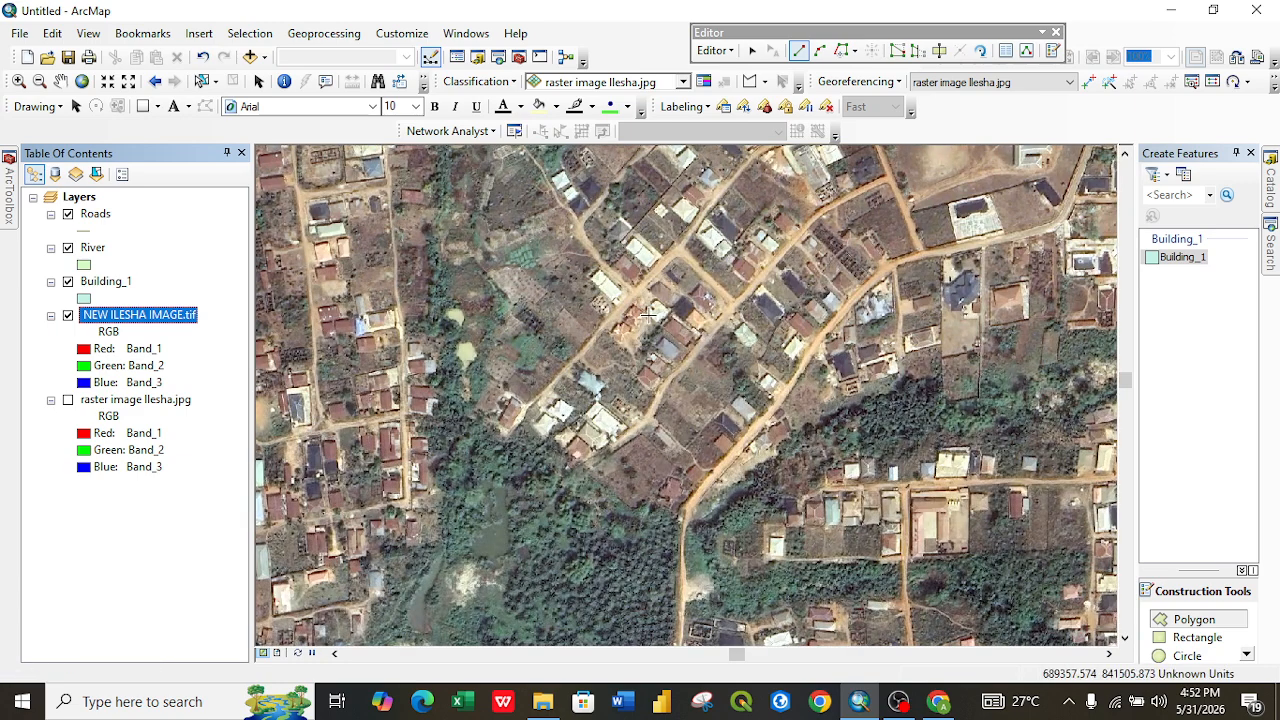
scroll(648, 314, down, 2)
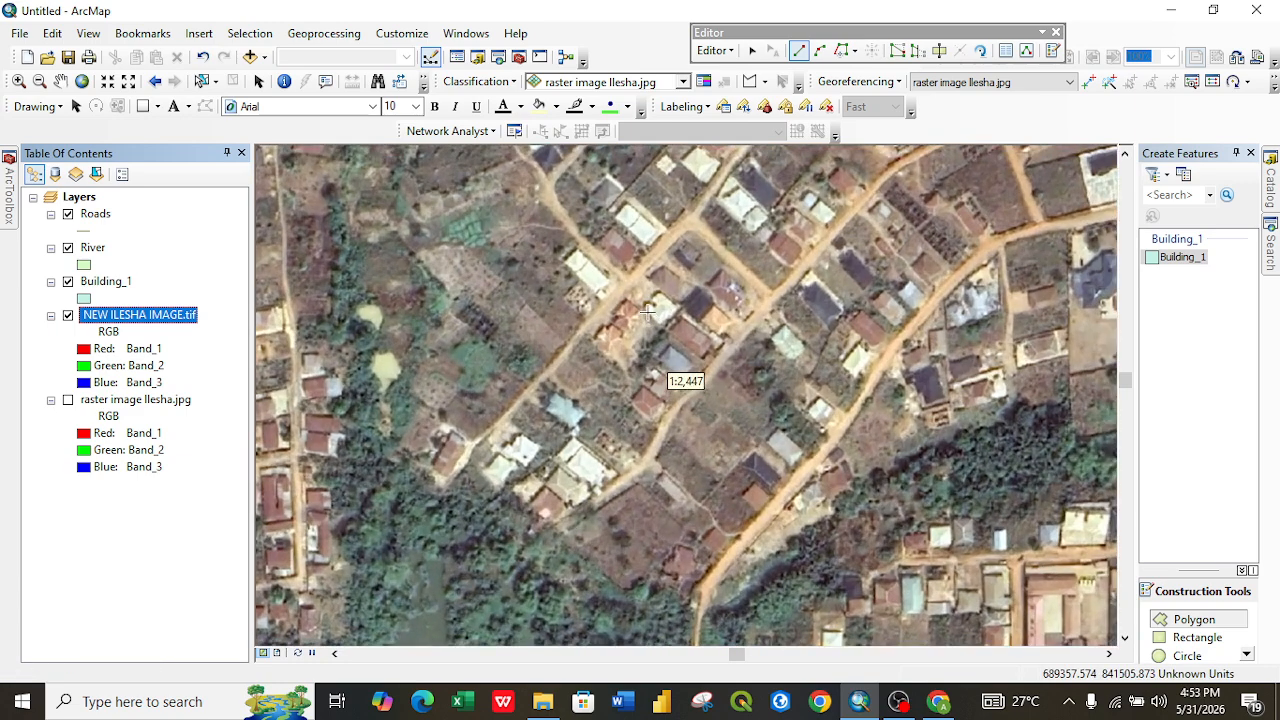
scroll(608, 218, down, 1)
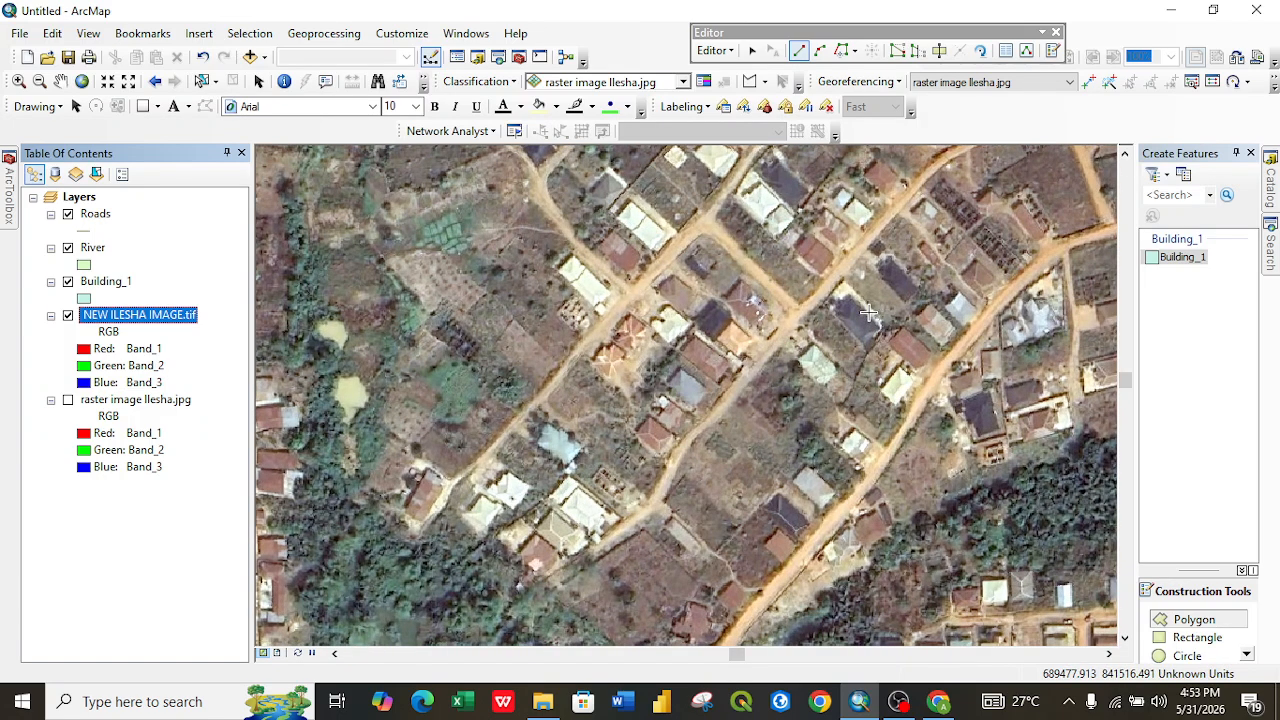
scroll(868, 313, down, 1)
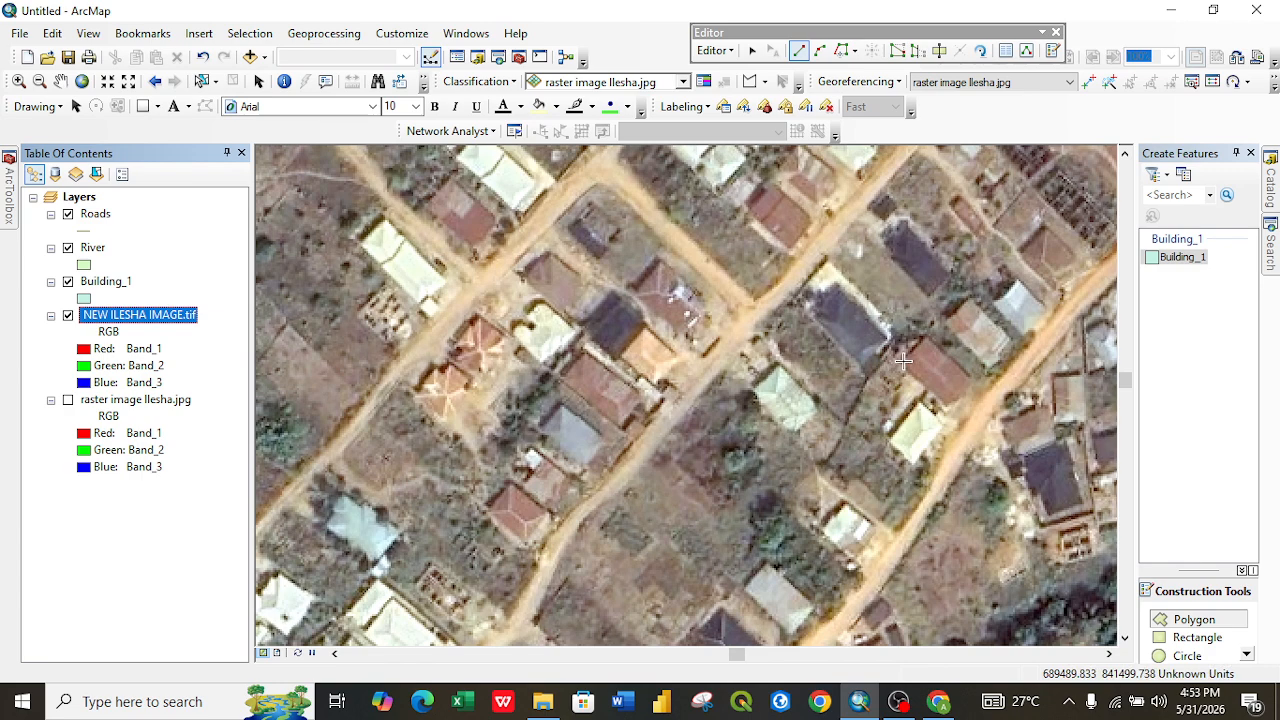
click(903, 360)
click(926, 337)
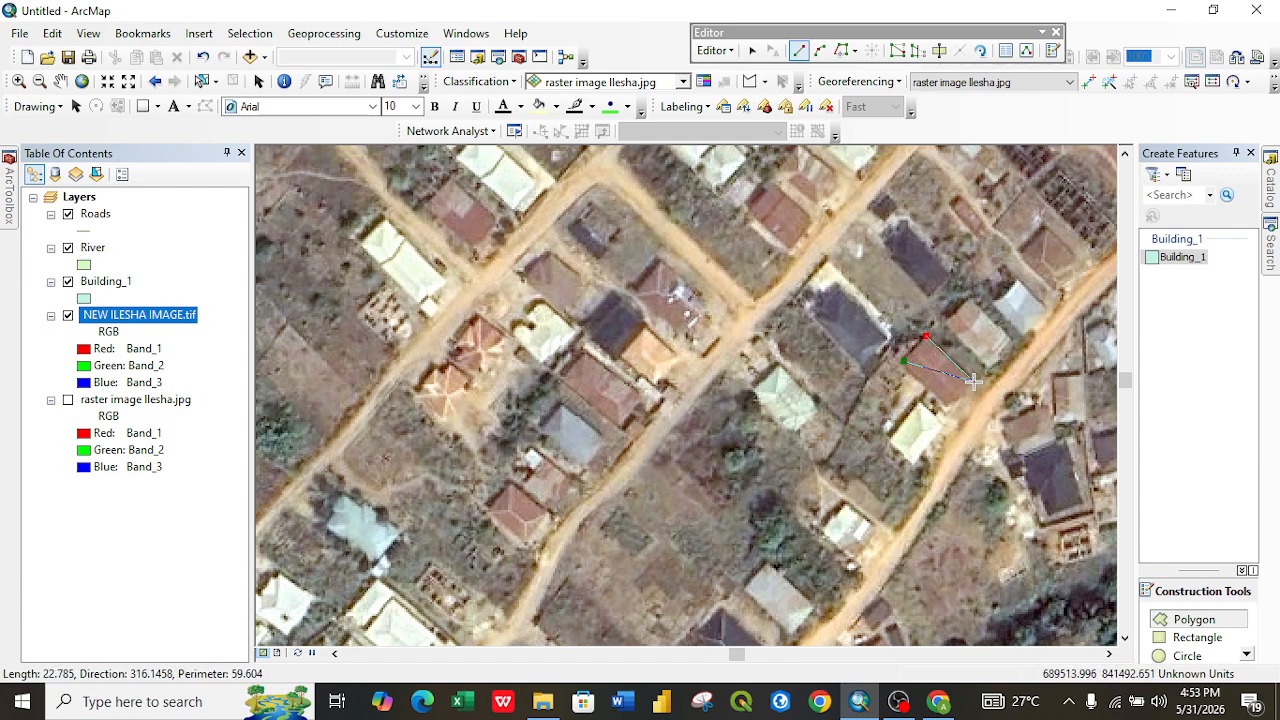
click(973, 381)
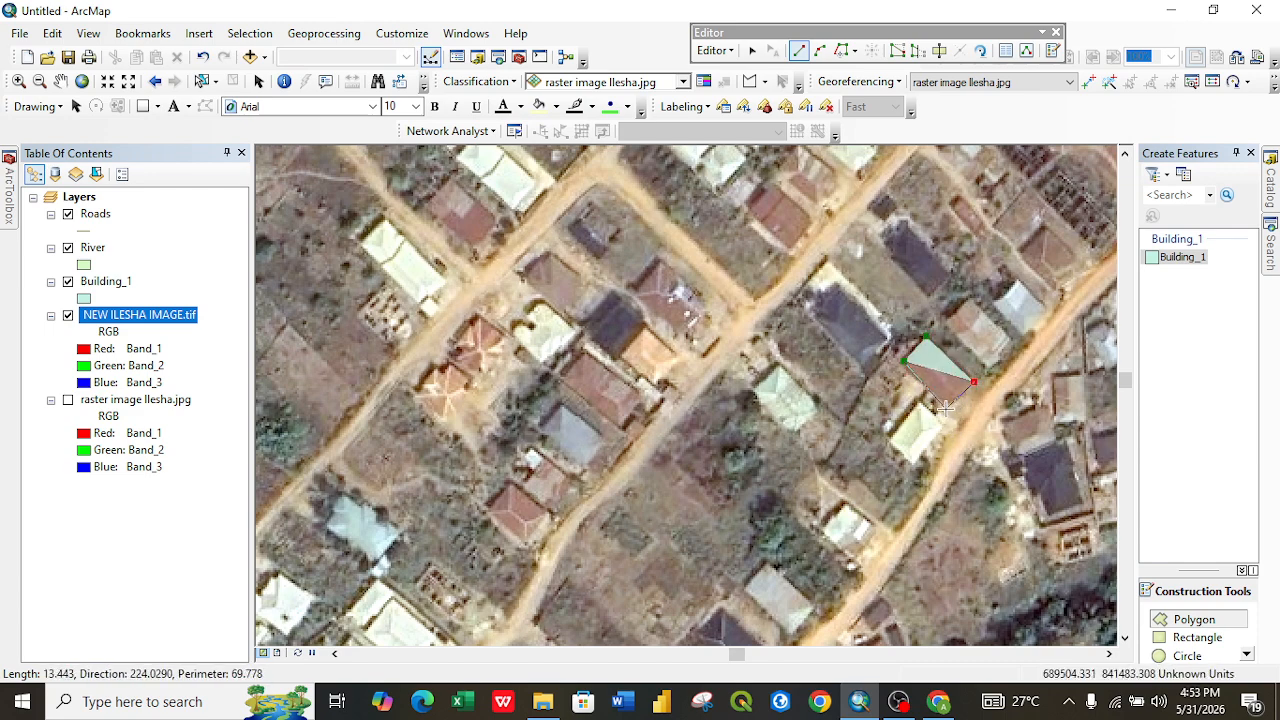
double_click(945, 406)
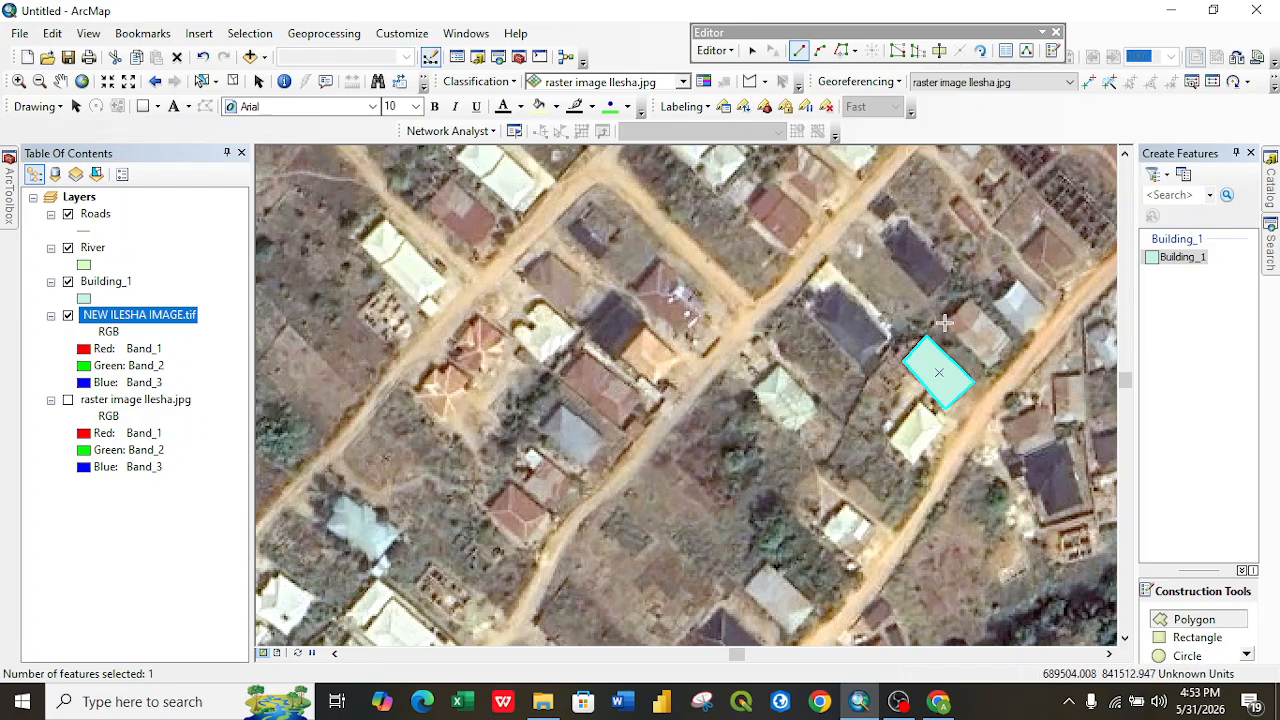
Trace the roof immediately northeast of the first digitized building as a Building_1 polygon, perimeter about 70 units, and finish the sketch.
click(944, 322)
click(969, 297)
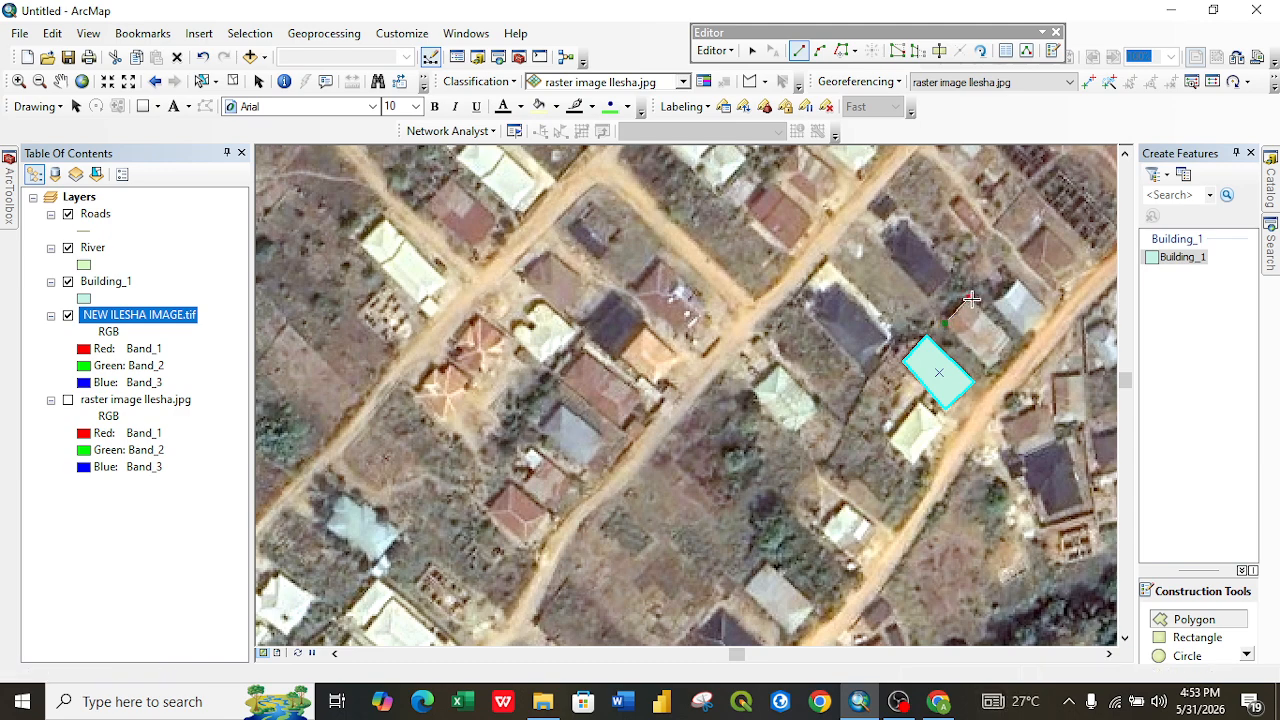
click(1011, 342)
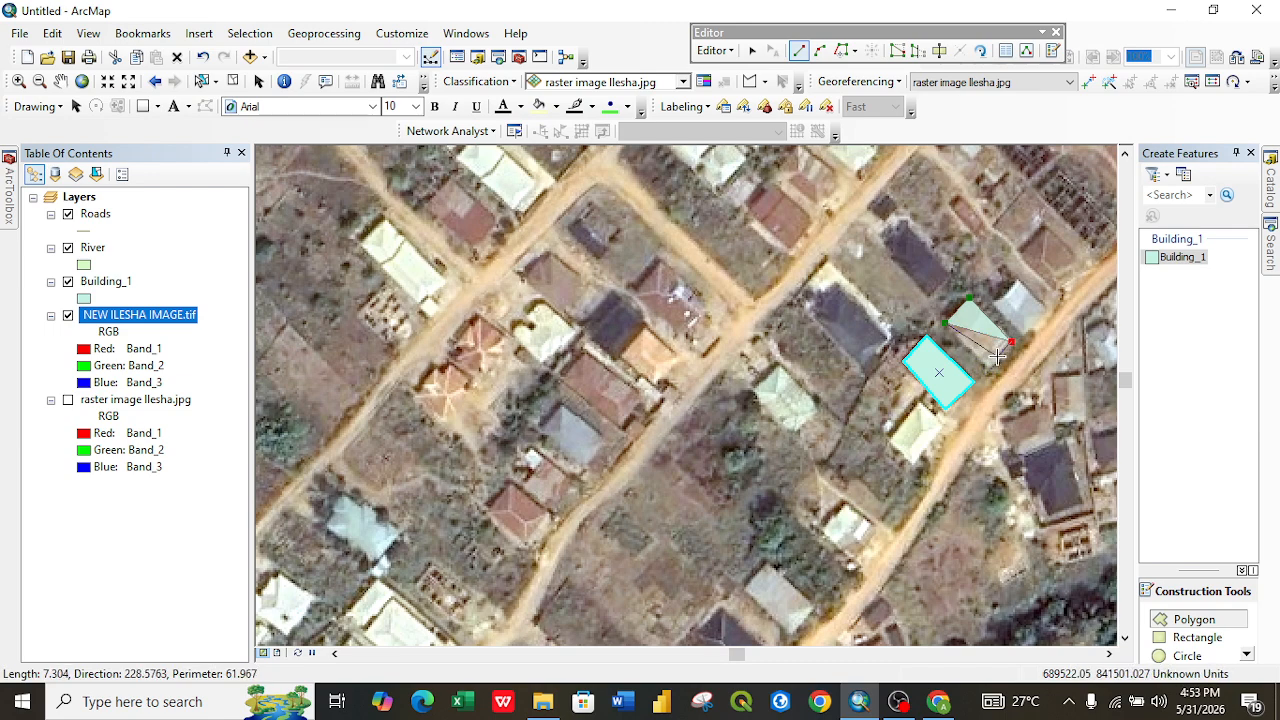
click(999, 359)
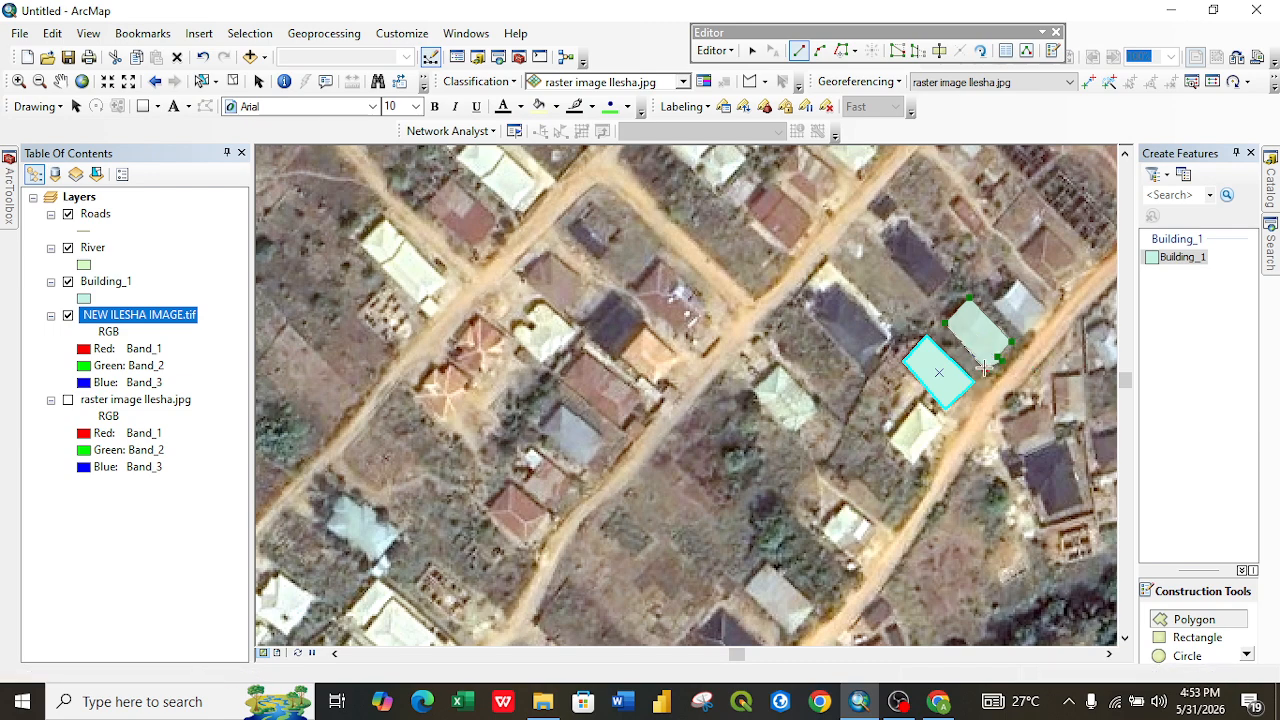
right_click(985, 370)
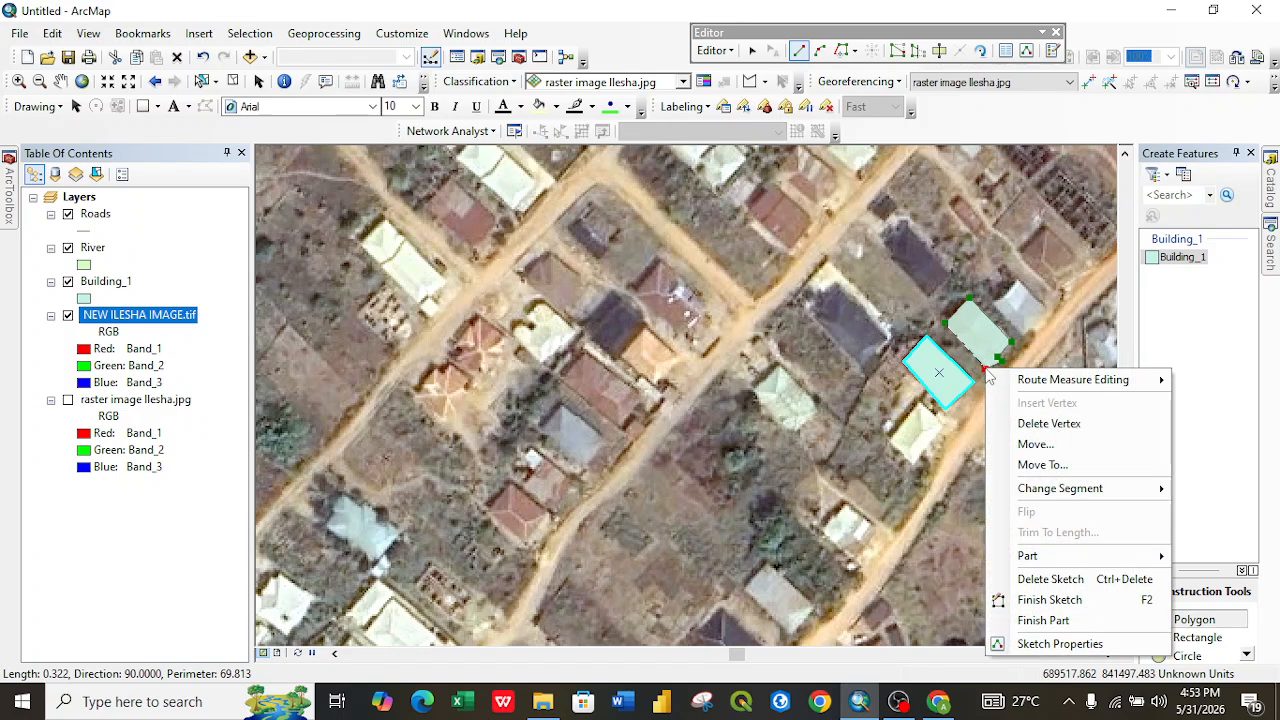
click(1046, 600)
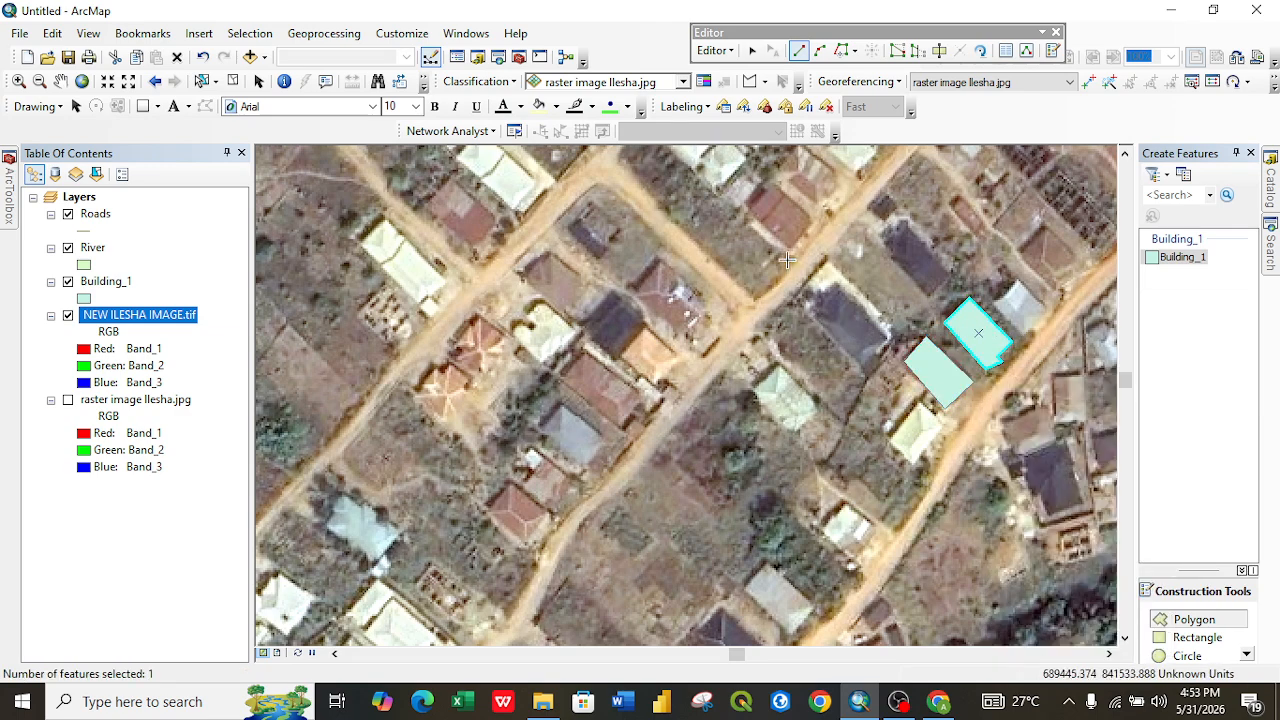
Digitize the grey-roofed building farther southwest along the same road as a four-sided polygon, about 24 by 13 units.
click(742, 591)
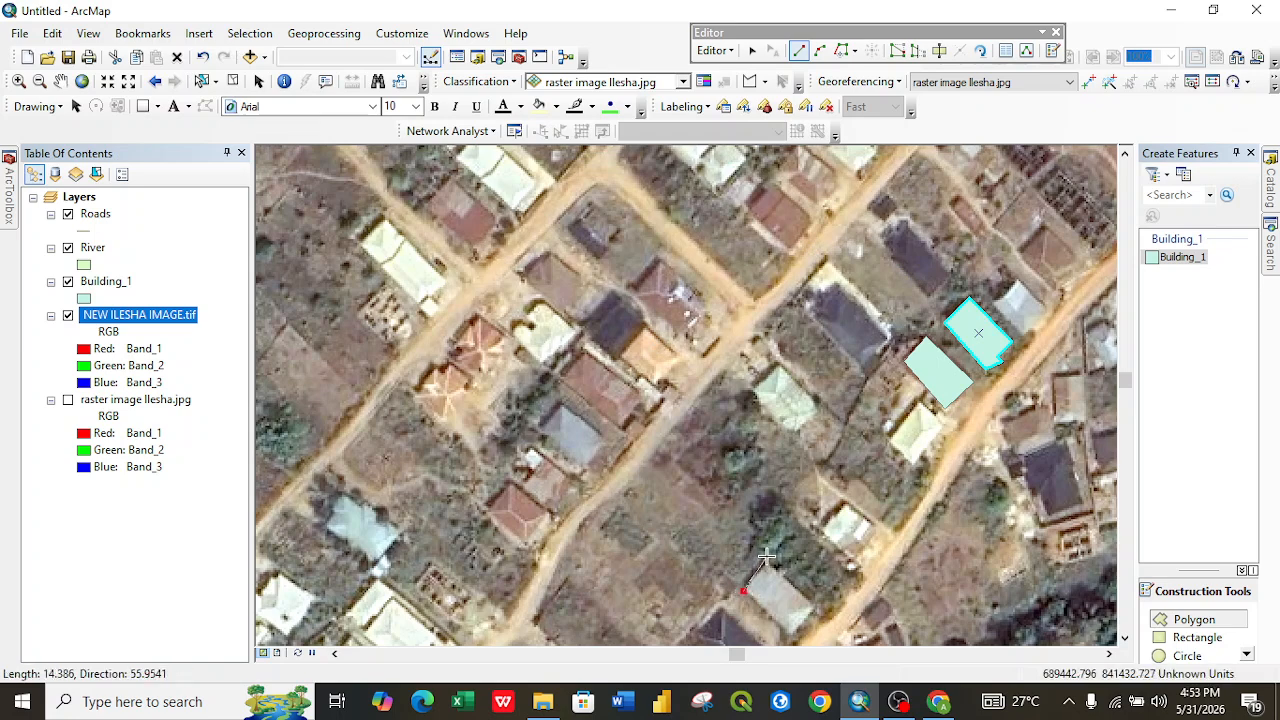
click(767, 564)
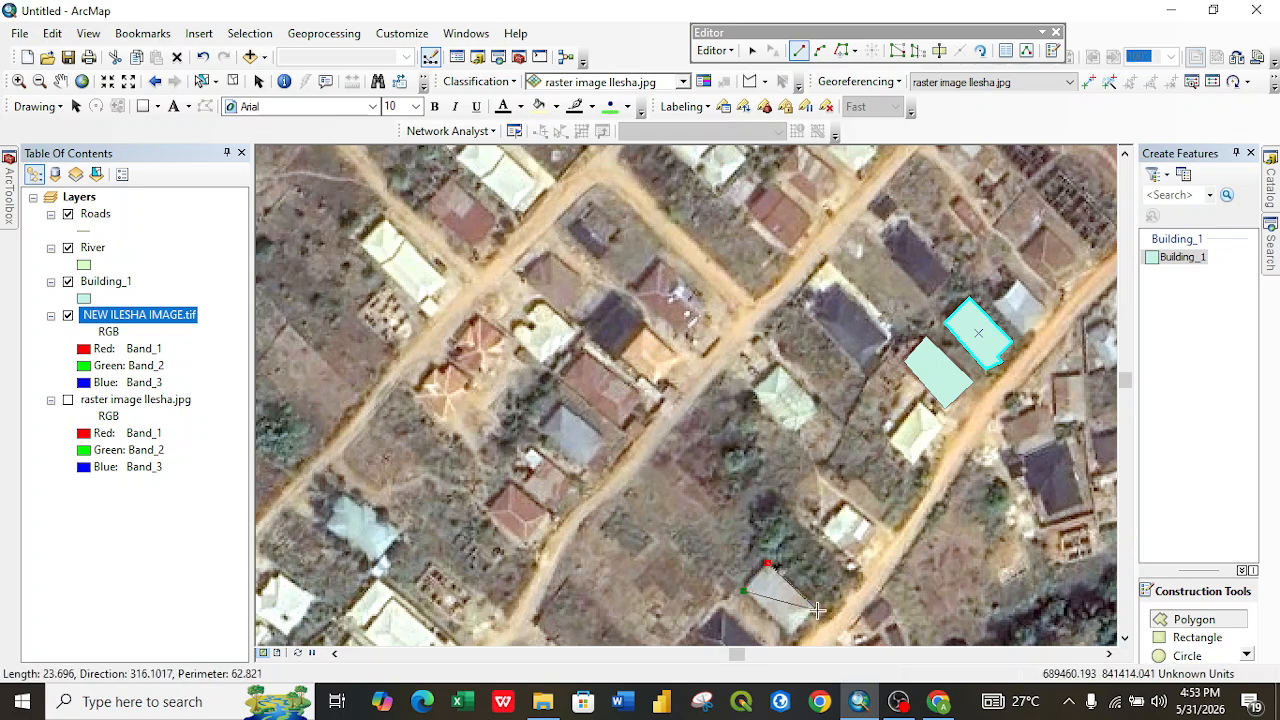
click(817, 609)
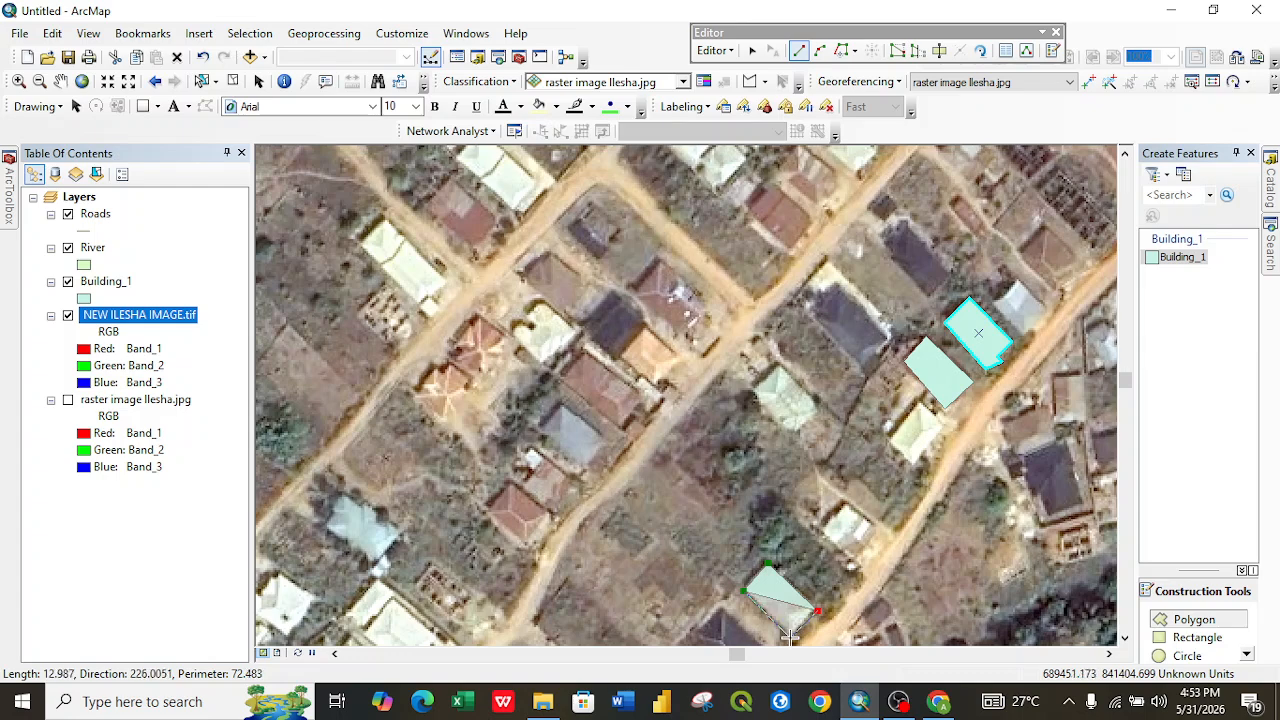
double_click(789, 635)
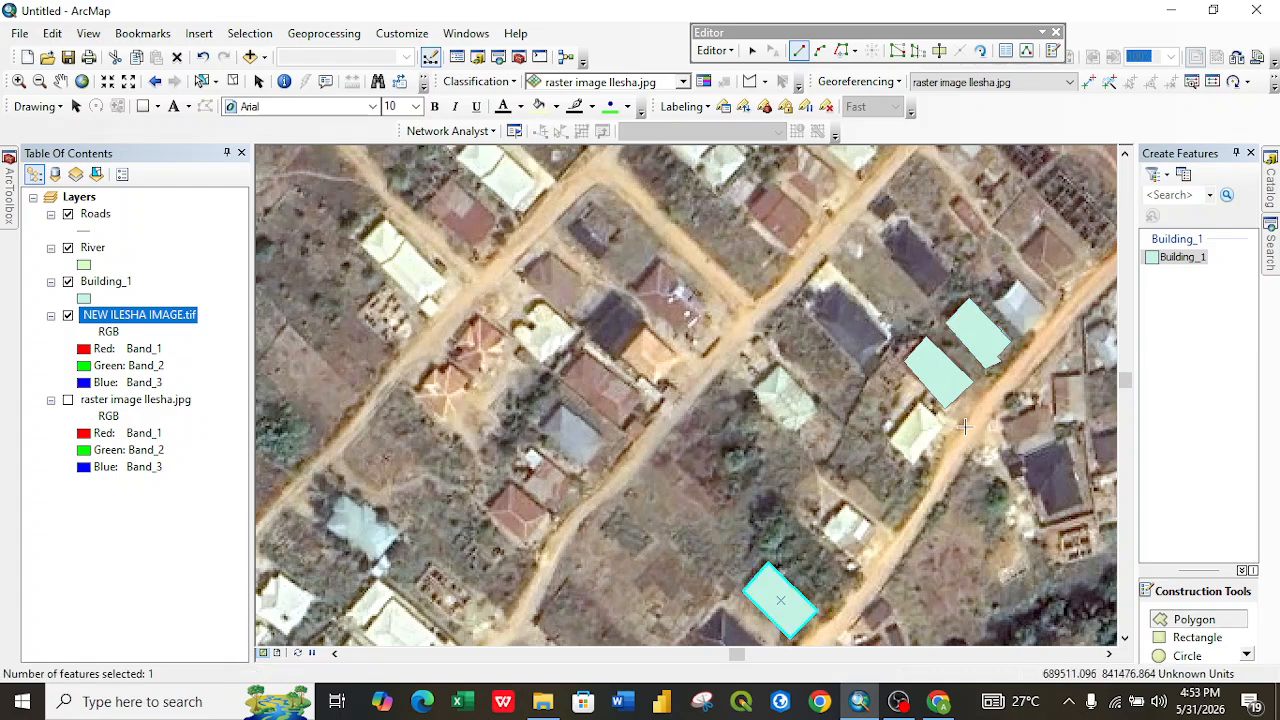
Digitize the pale green-roofed building southeast of the middle road as a four-sided polygon with a perimeter of about 66 units.
click(755, 391)
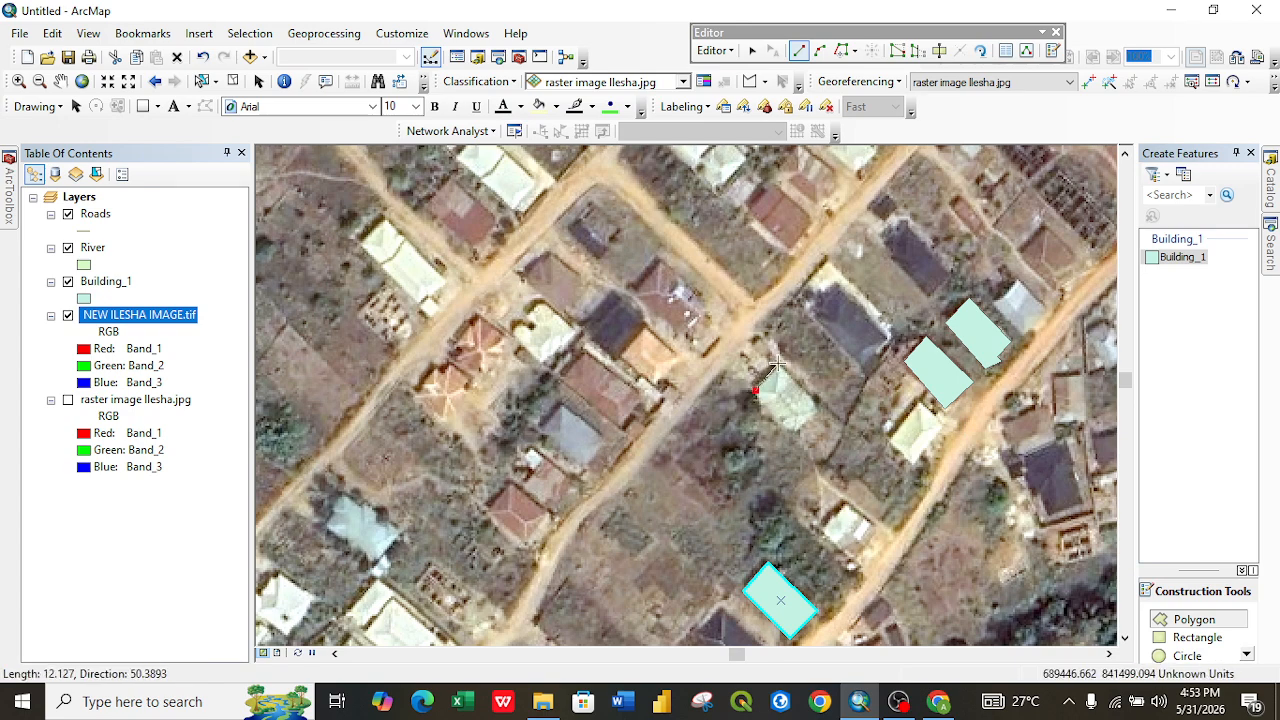
click(777, 365)
click(818, 410)
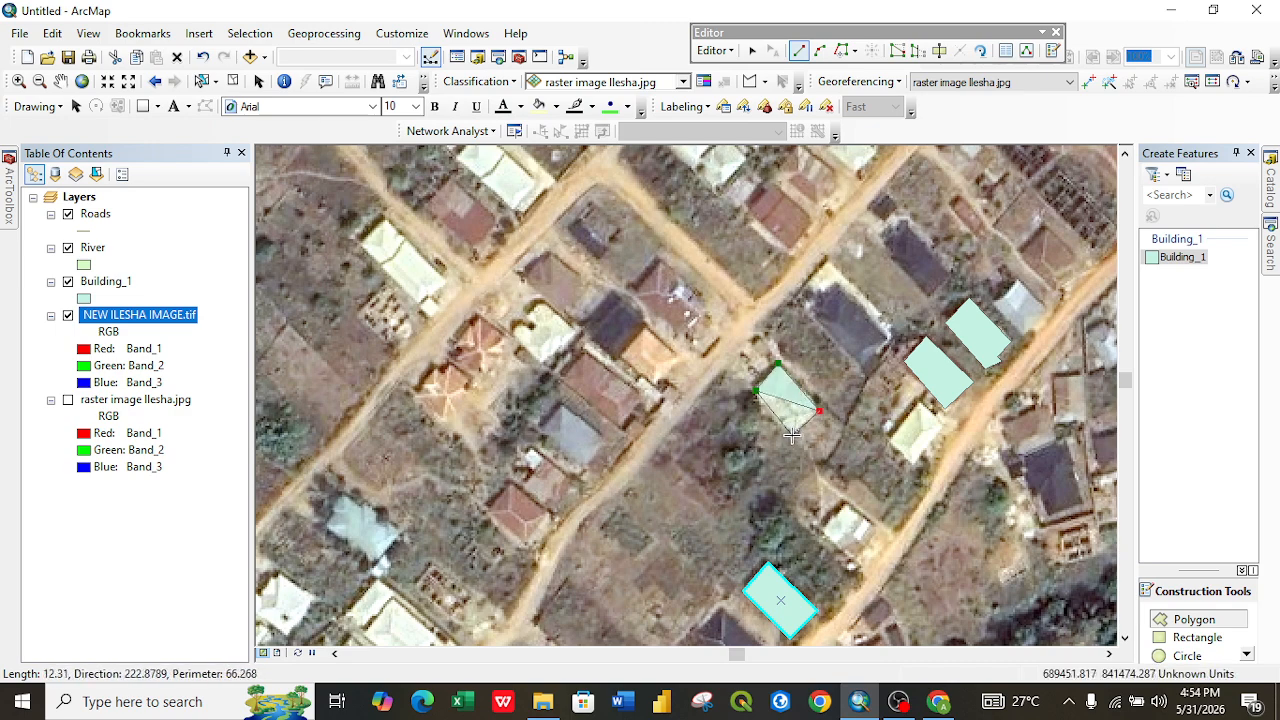
double_click(789, 436)
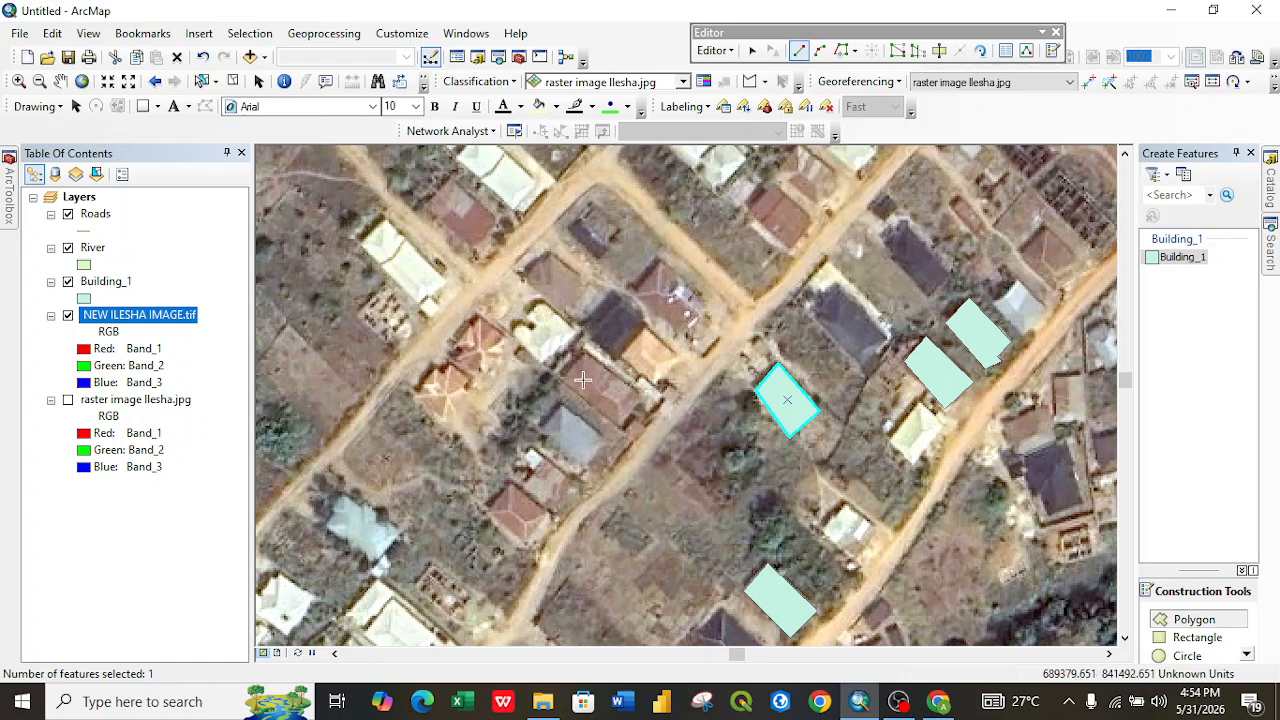
Digitize the orange-roofed building northwest of the middle road as a four-sided polygon with a perimeter of about 57 units.
click(620, 356)
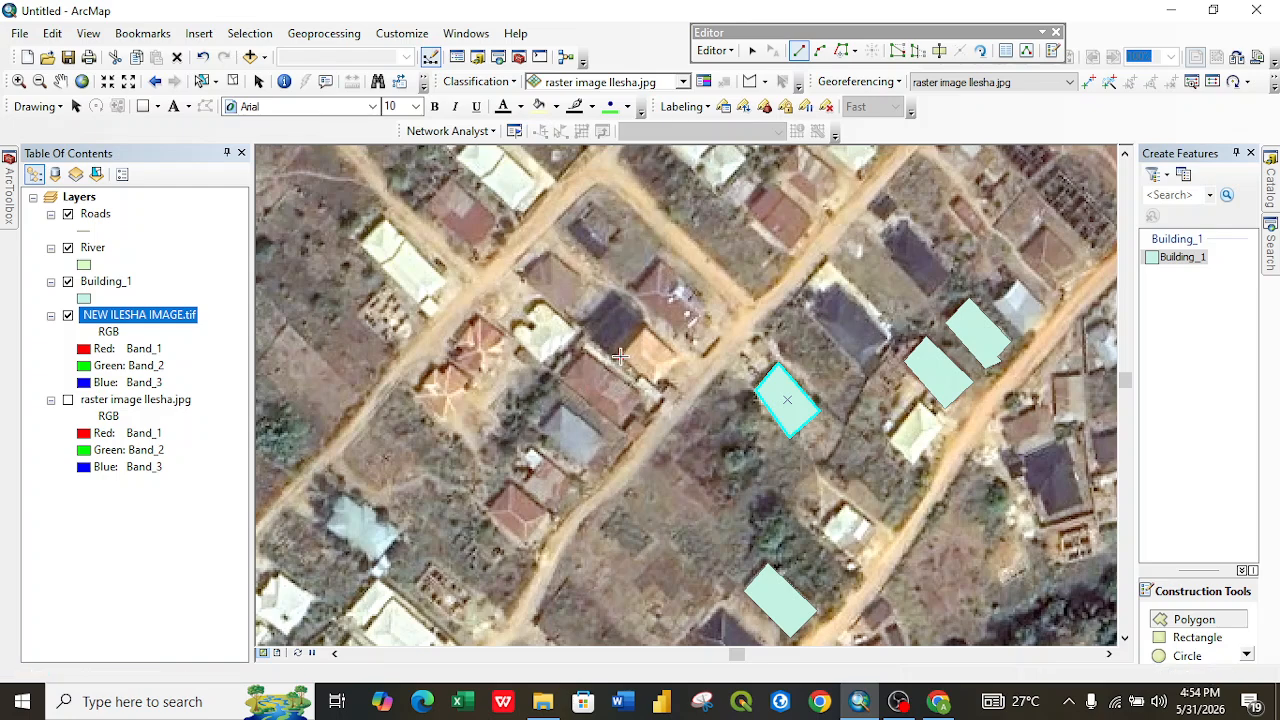
click(644, 328)
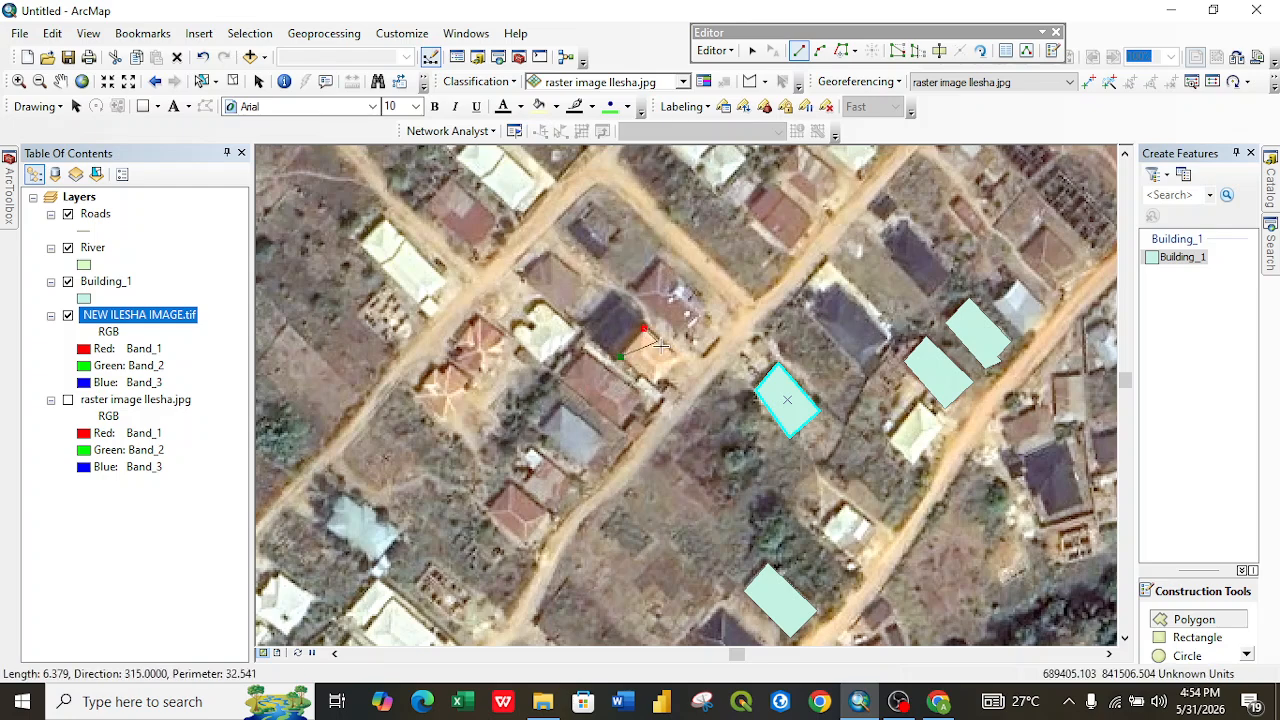
click(680, 362)
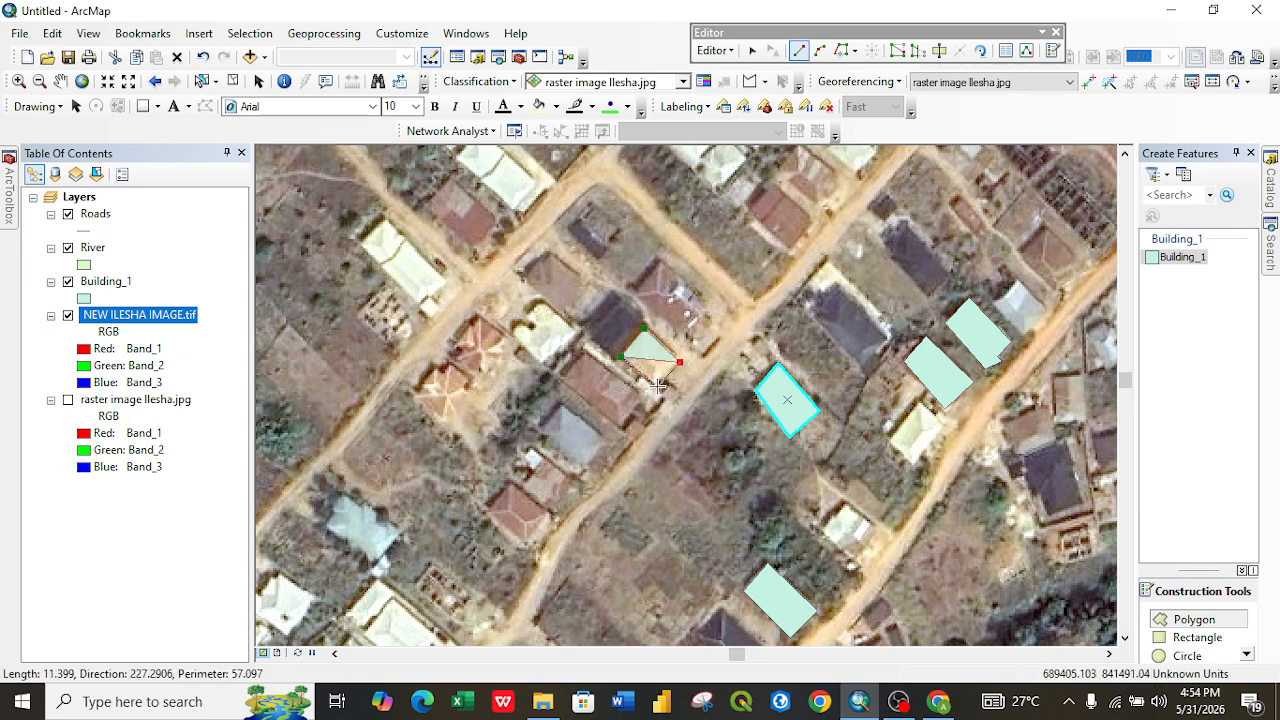
double_click(657, 386)
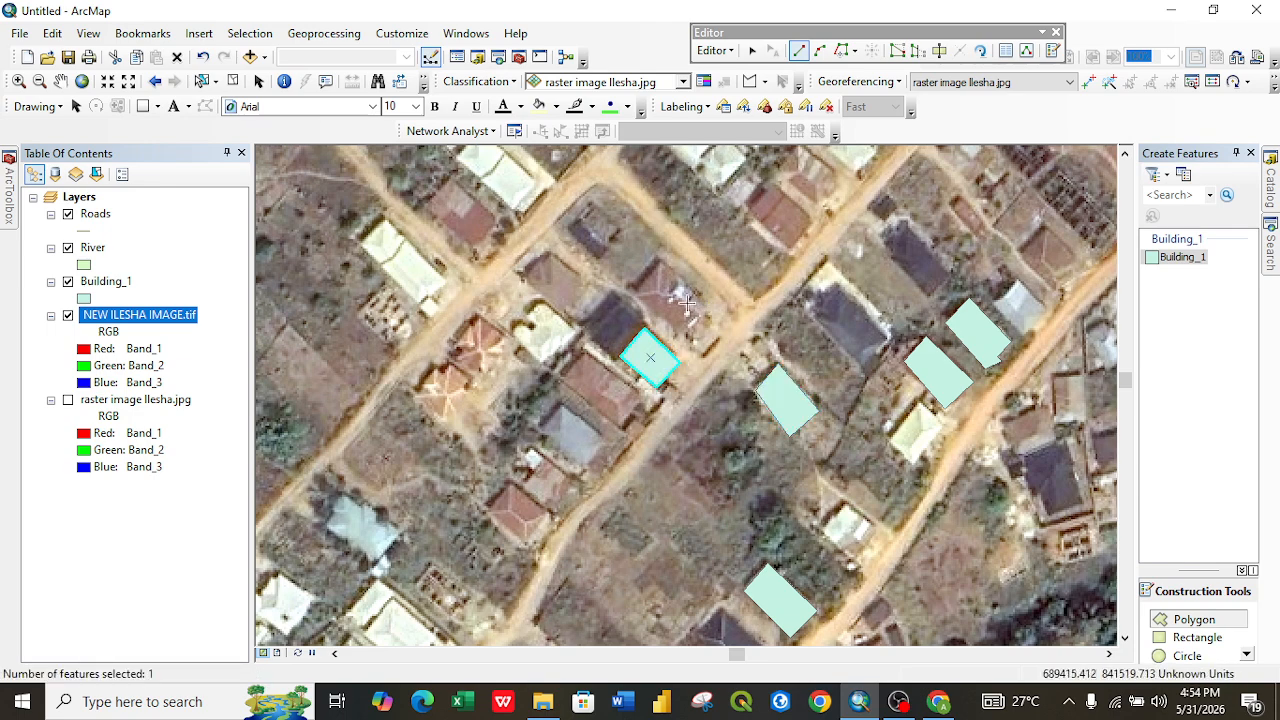
Digitize the red-brown roof at the southwestern end of the row beside the middle road as a four-sided polygon about 12 units wide.
click(484, 511)
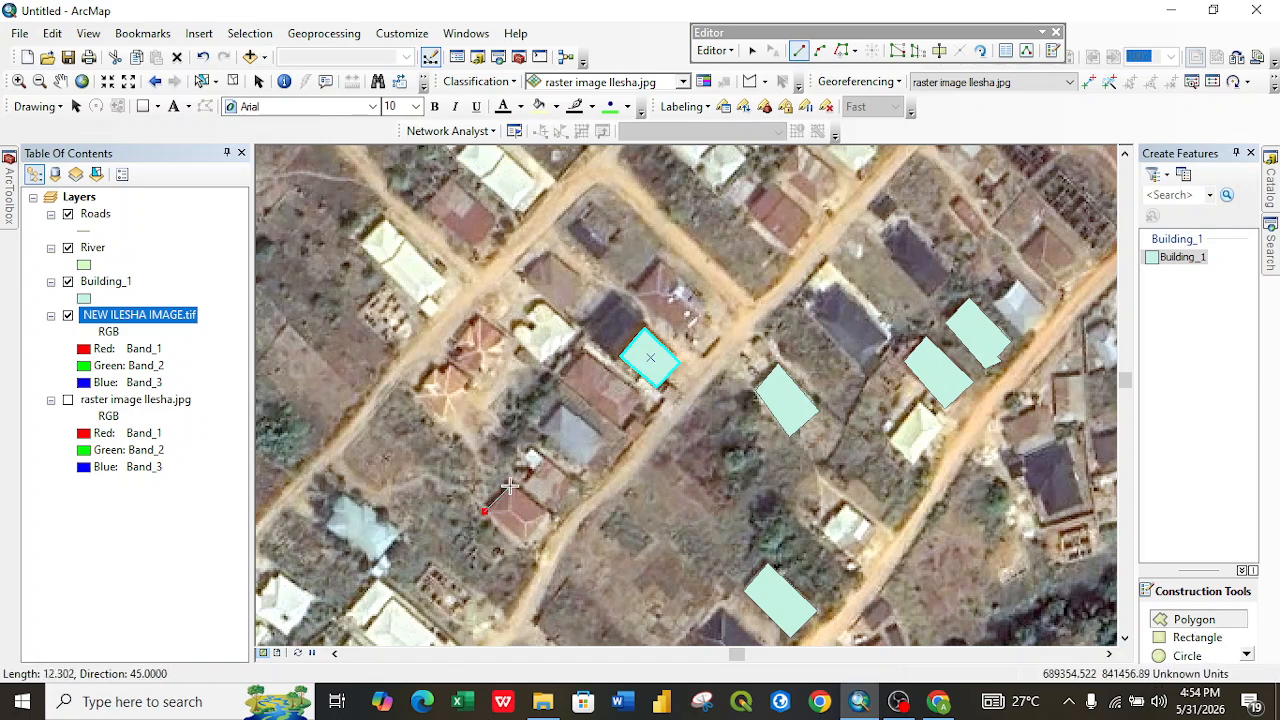
click(510, 485)
click(552, 517)
double_click(519, 551)
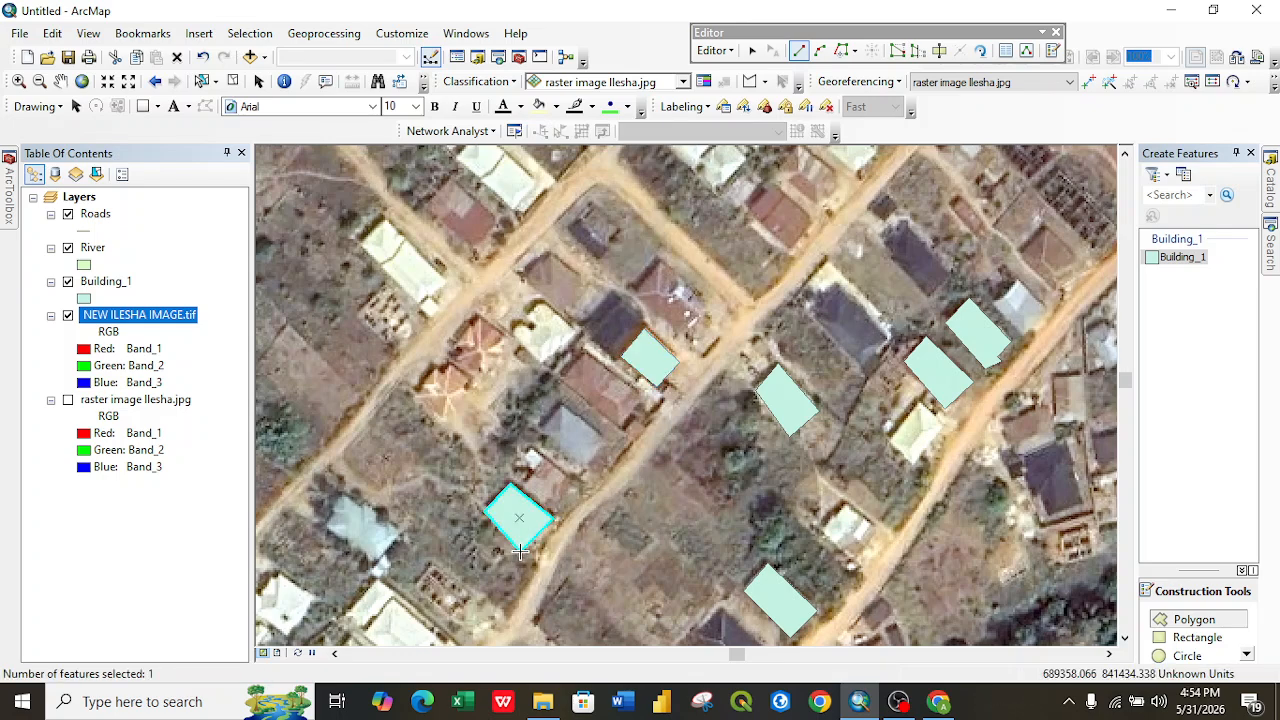
Digitize the grey-roofed building in the row northwest of the middle road as a four-sided polygon with a perimeter of about 66 units.
click(540, 431)
click(560, 403)
click(605, 440)
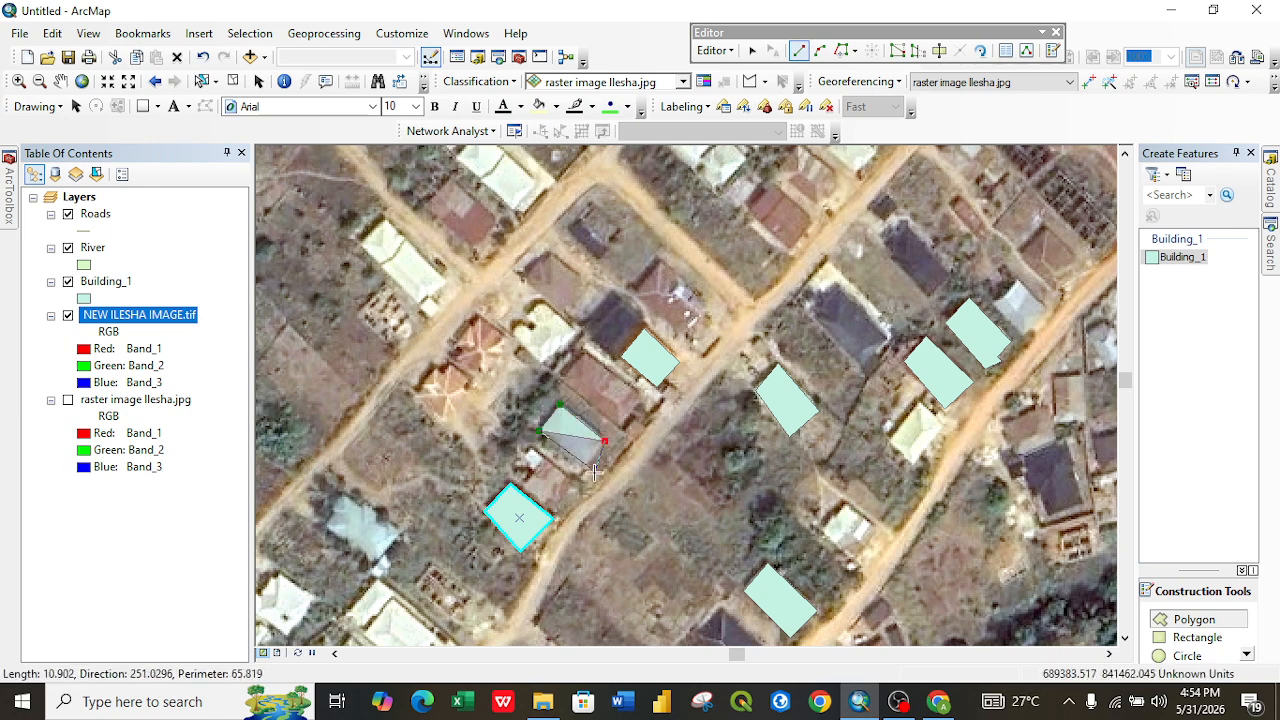
double_click(582, 468)
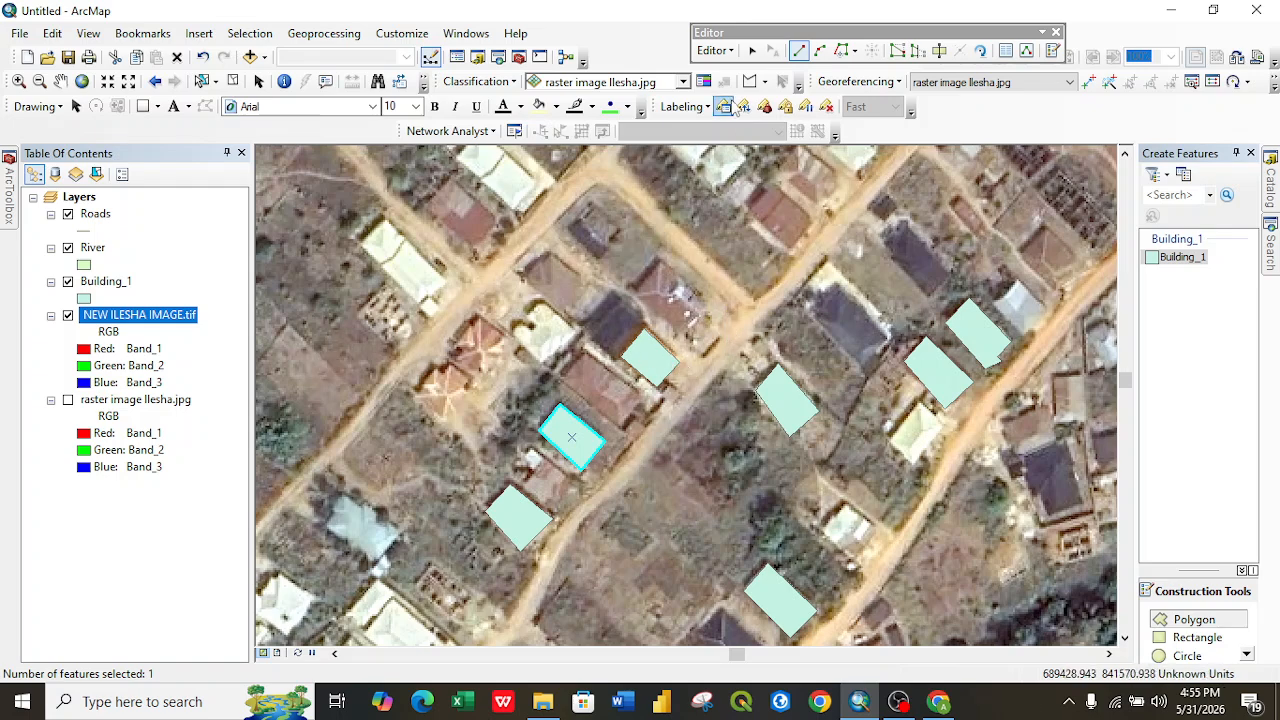
Stop the editing session on Building_1 and save the digitized polygons.
click(731, 51)
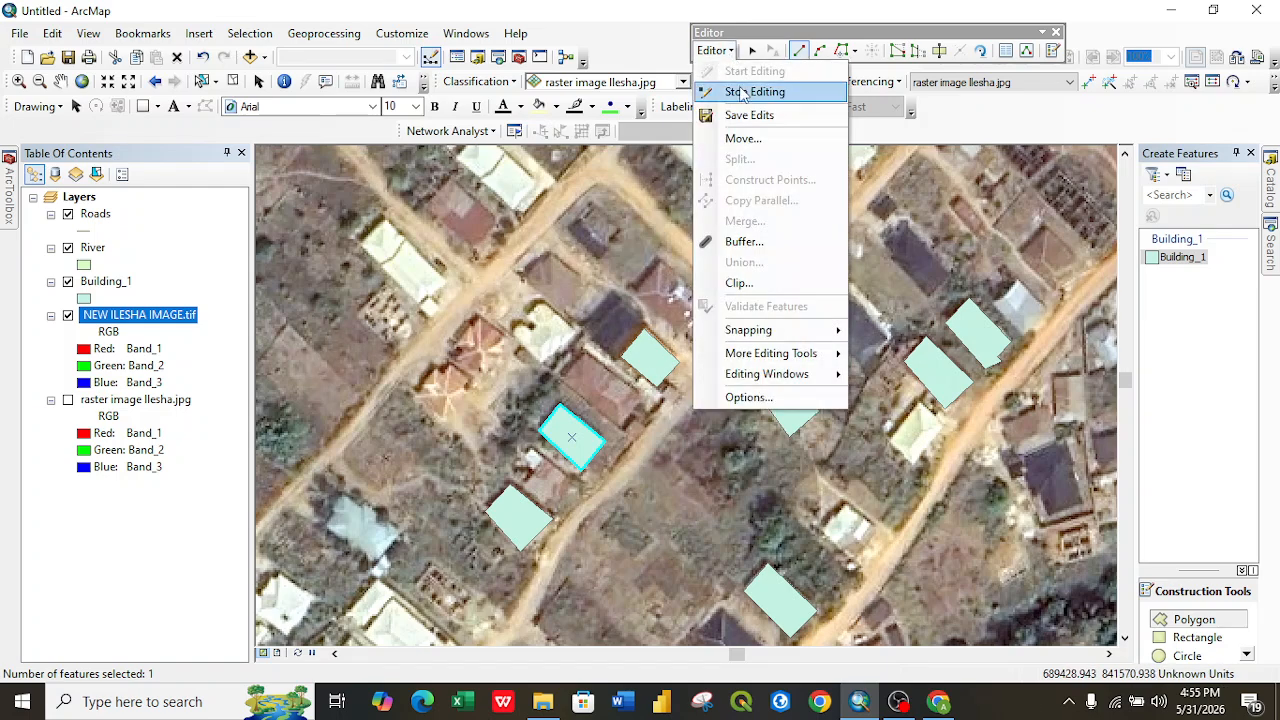
click(745, 90)
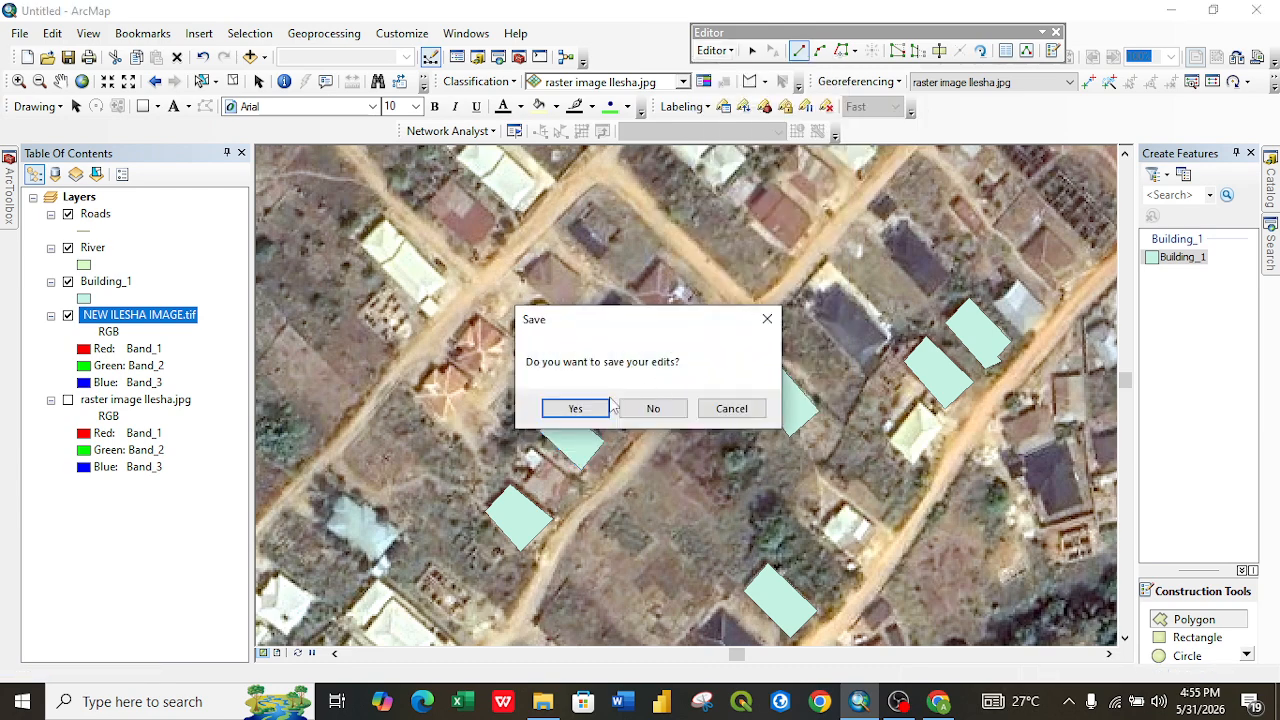
click(576, 409)
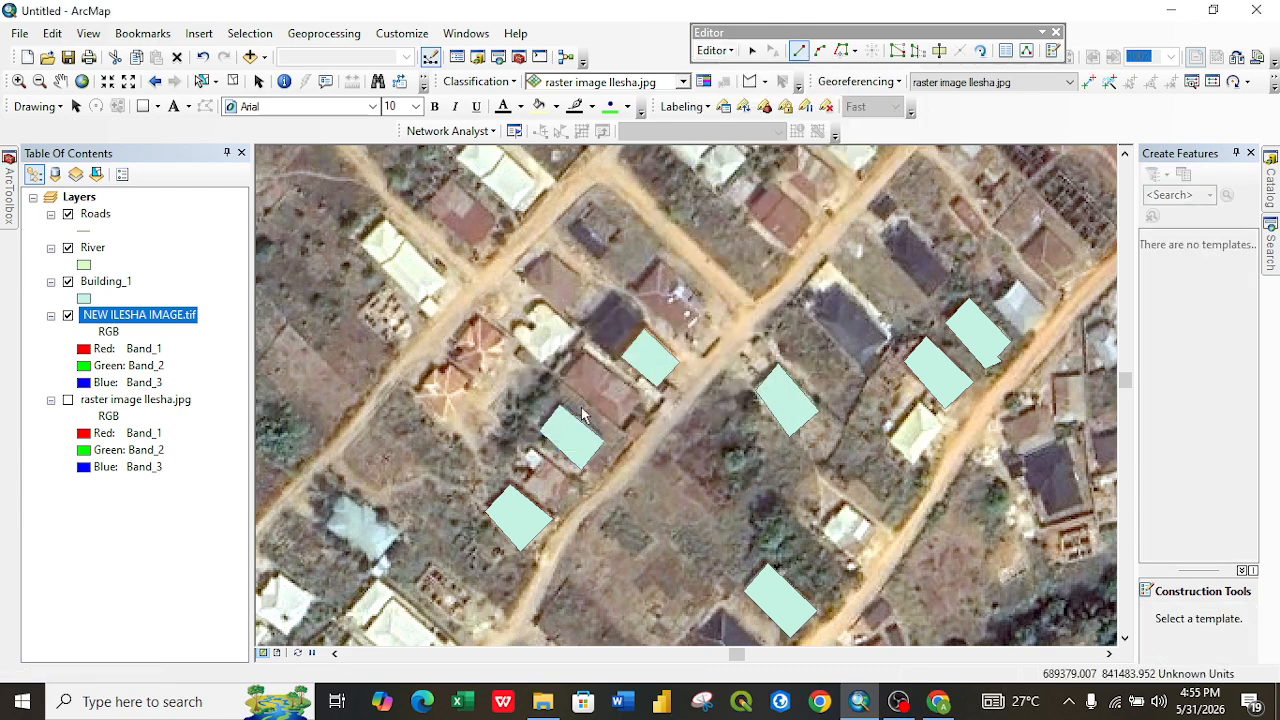
Open the Building_1 attribute table, select the record with FID 1 to highlight its polygon, and return to the map.
click(100, 284)
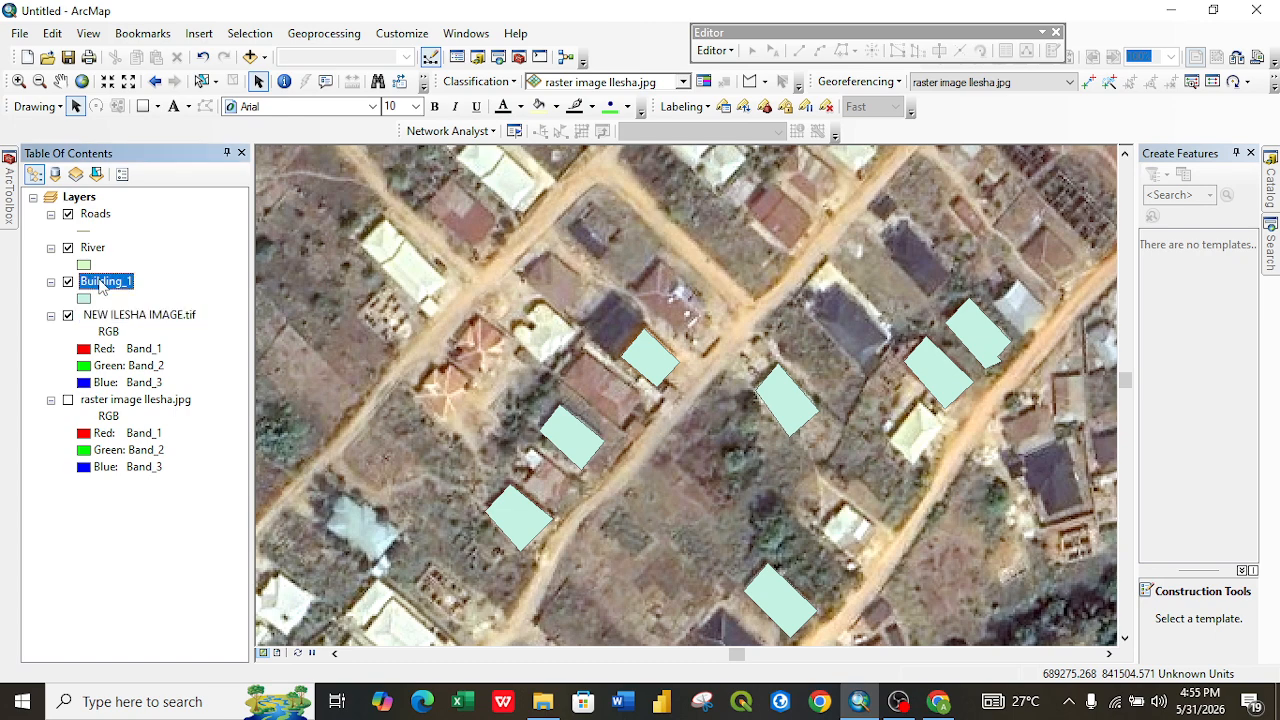
right_click(100, 281)
click(187, 335)
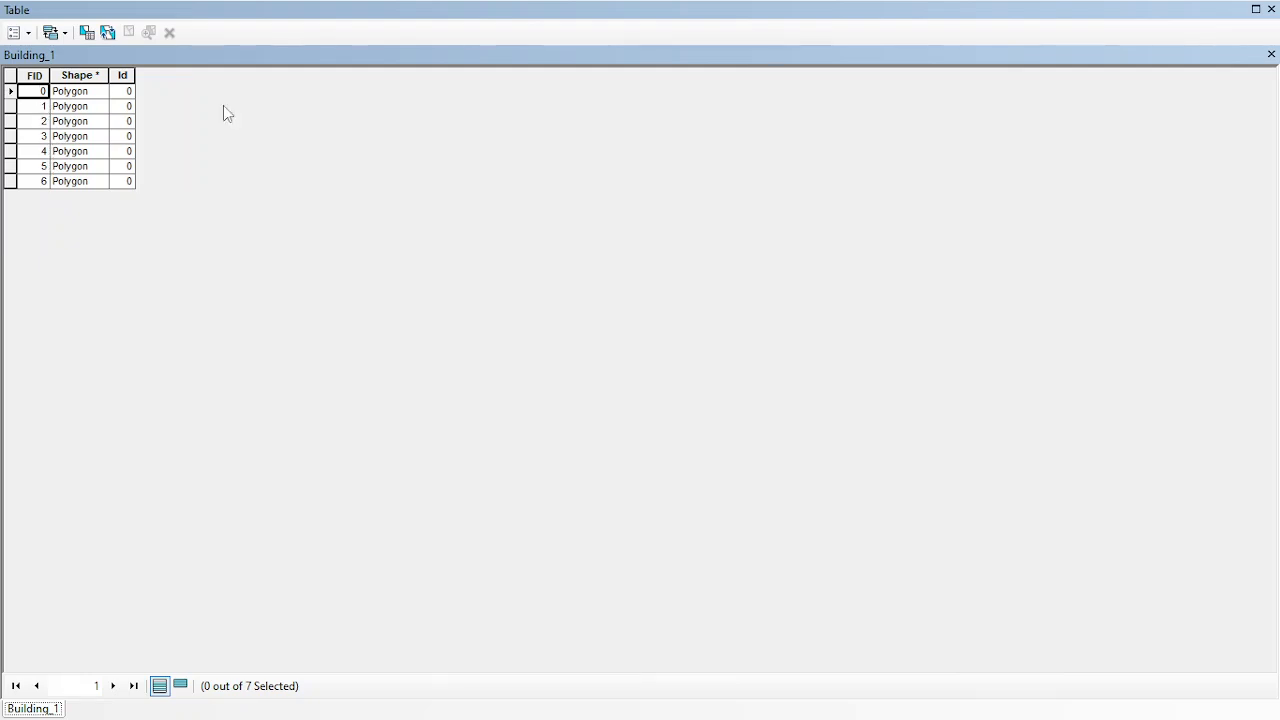
click(9, 107)
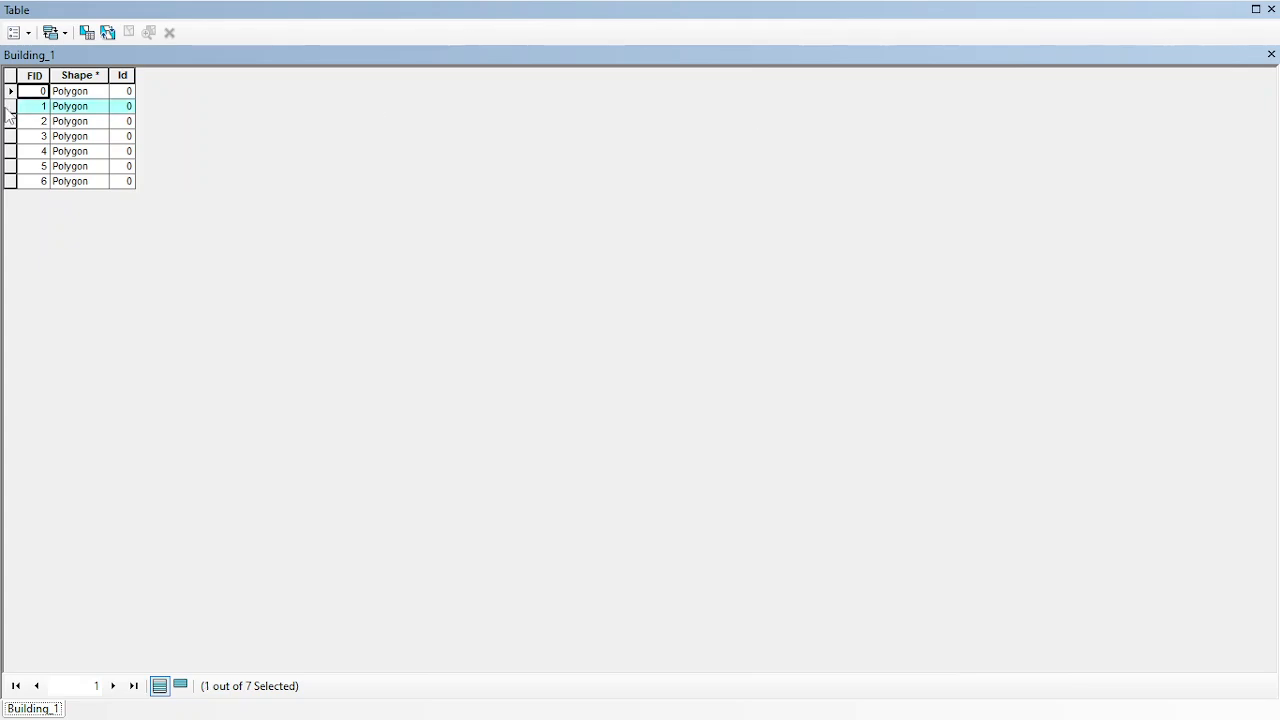
click(1271, 55)
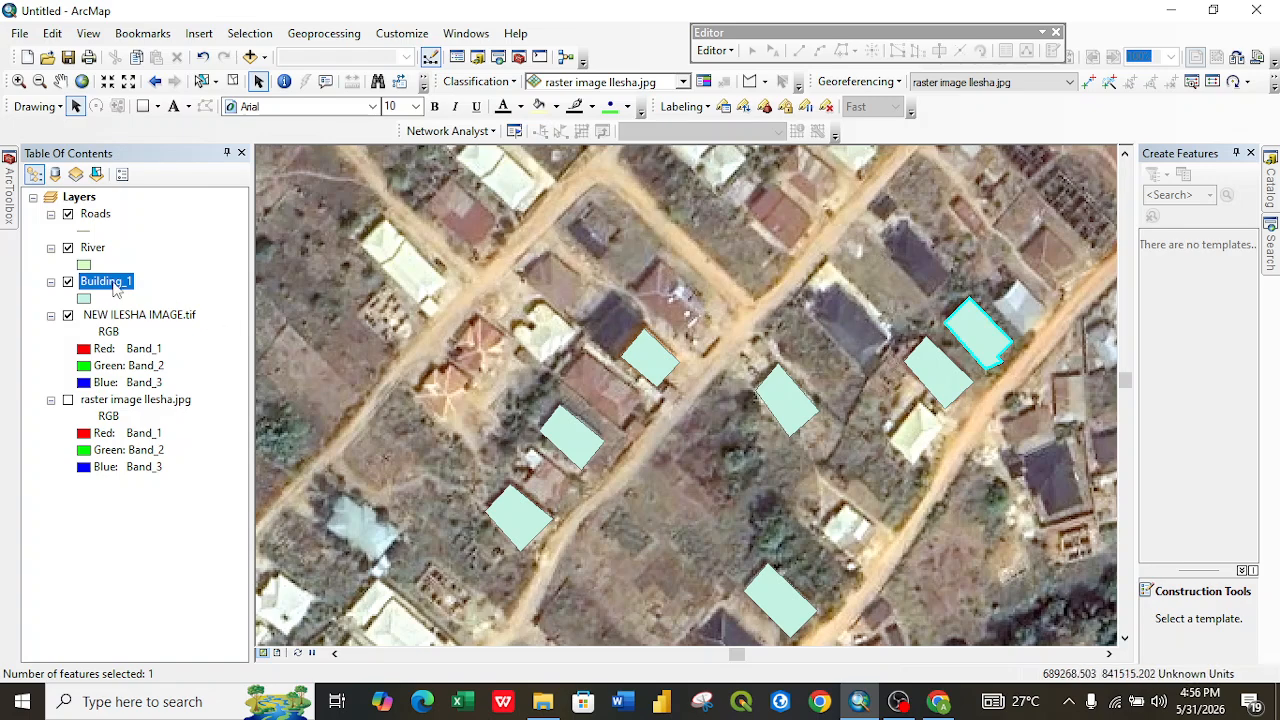
Clear the record selection in the Building_1 attribute table and close the table.
right_click(116, 284)
click(176, 330)
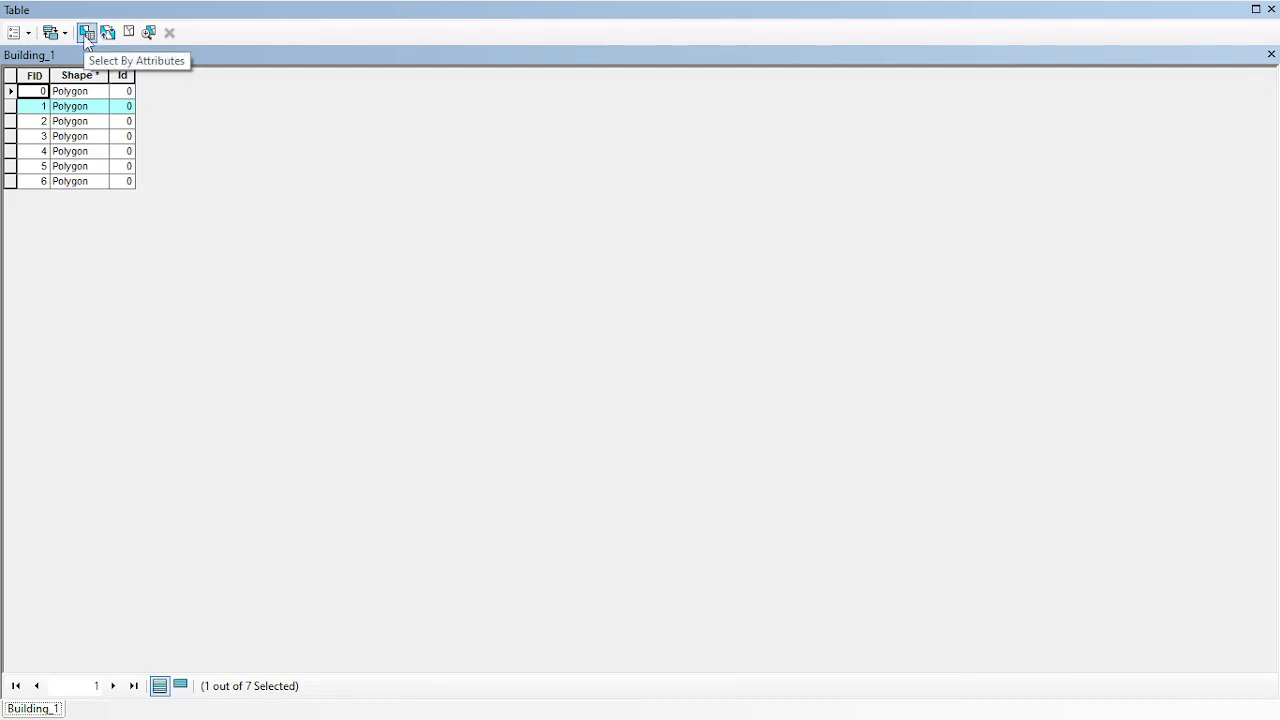
click(127, 33)
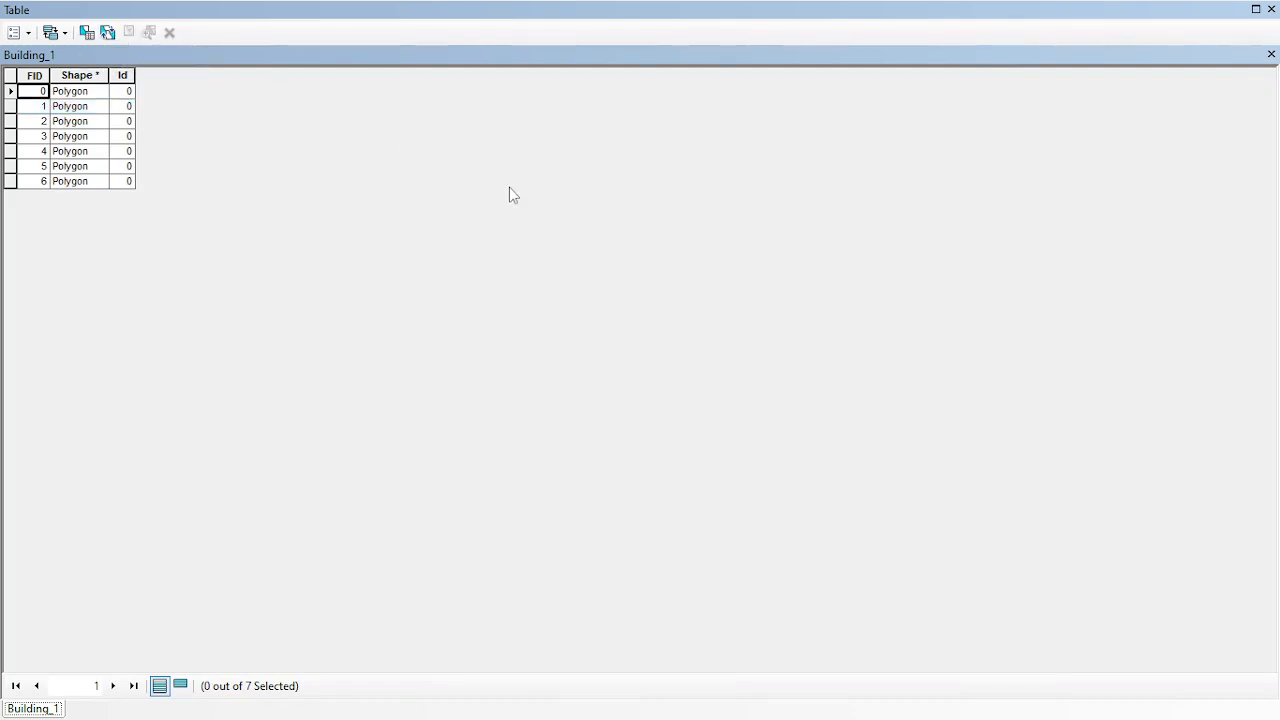
click(1271, 54)
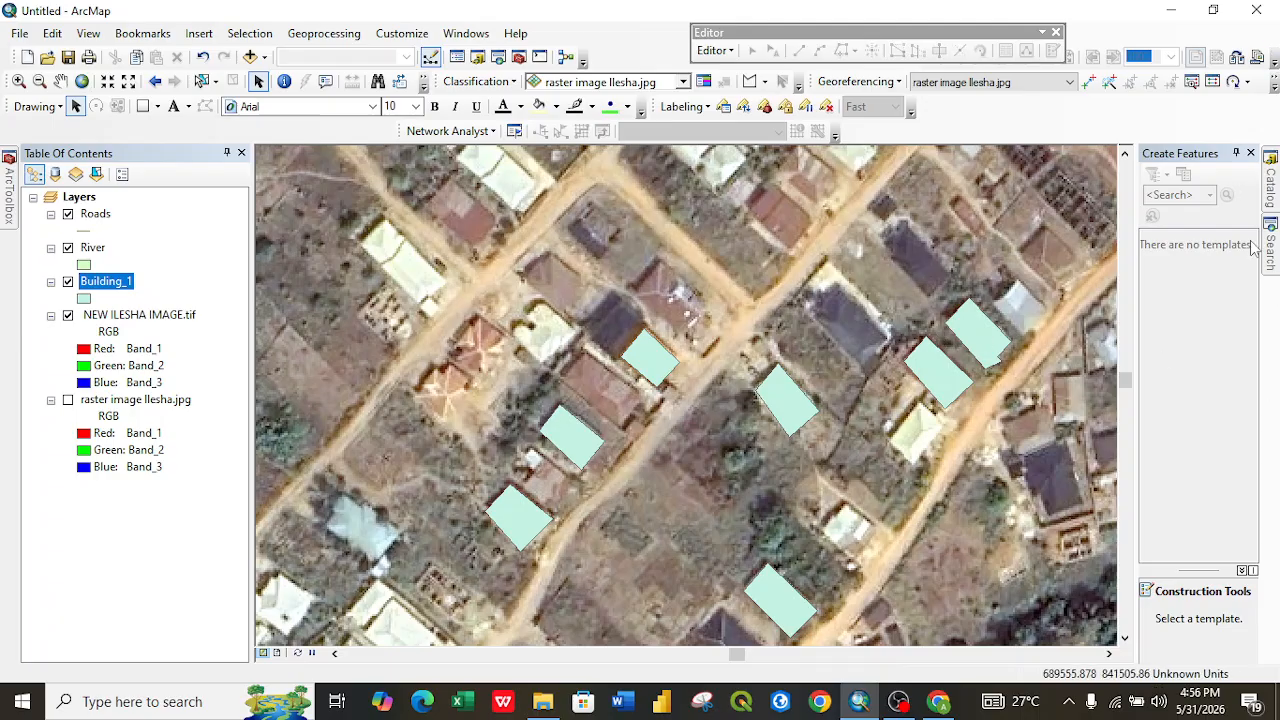
Start an editing session on the River layer in the C:\NEW GIS WORK\shapefile workspace, continuing past the spatial reference warnings.
click(724, 55)
click(753, 70)
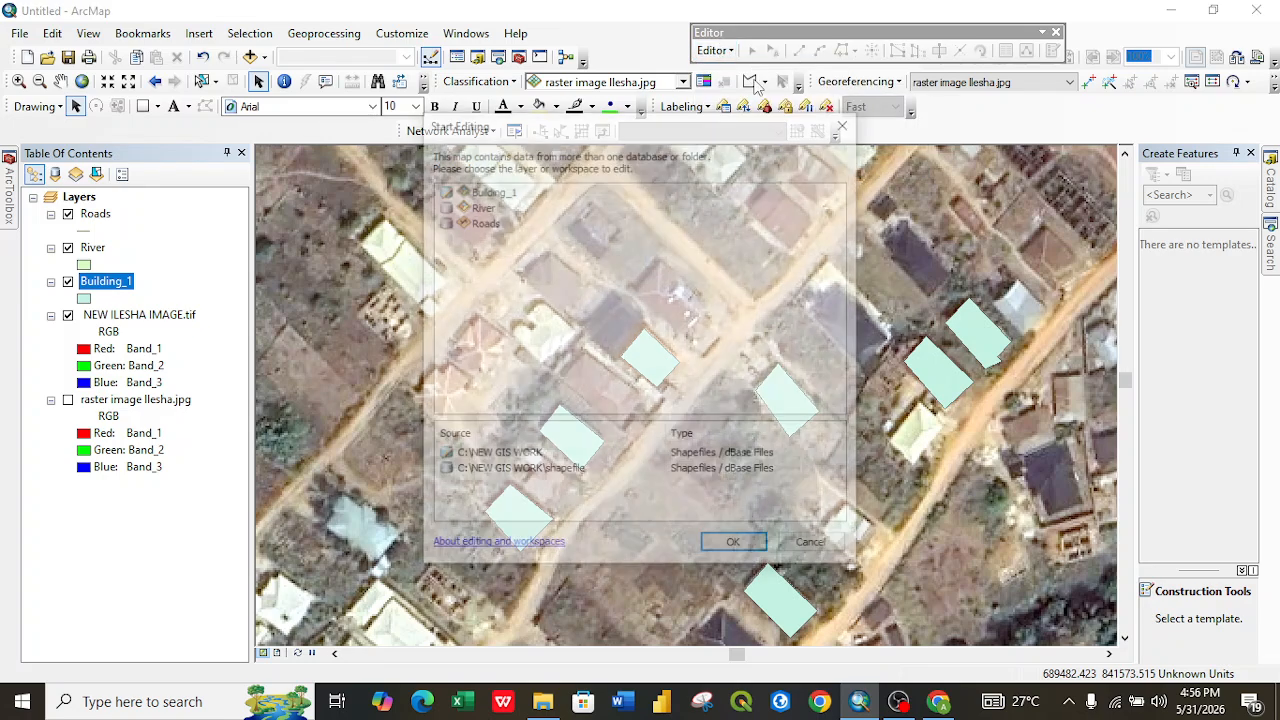
click(485, 206)
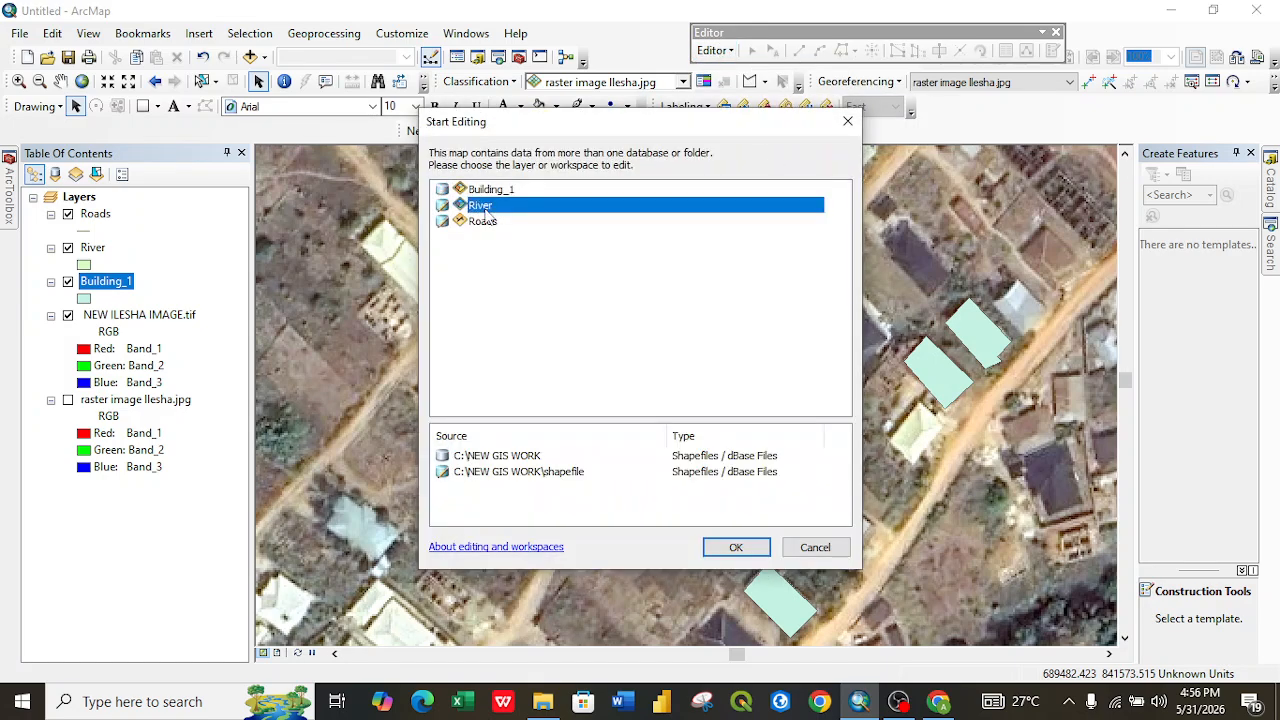
click(736, 548)
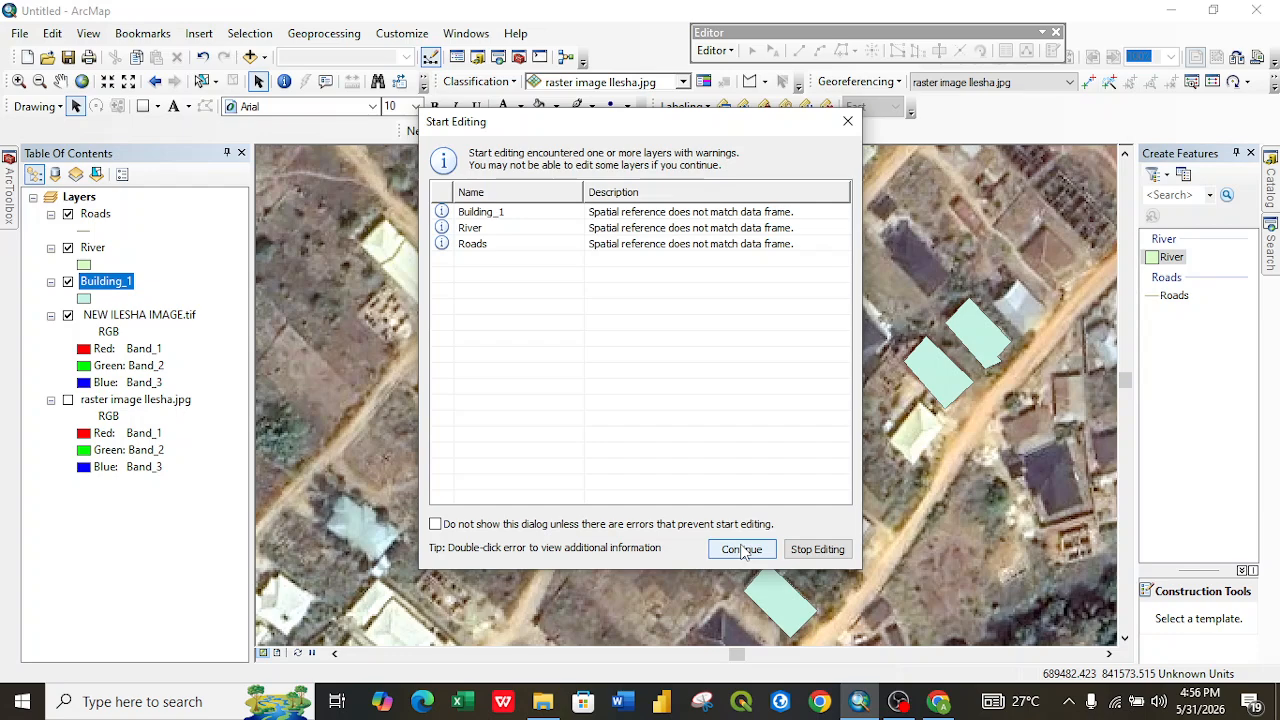
click(741, 549)
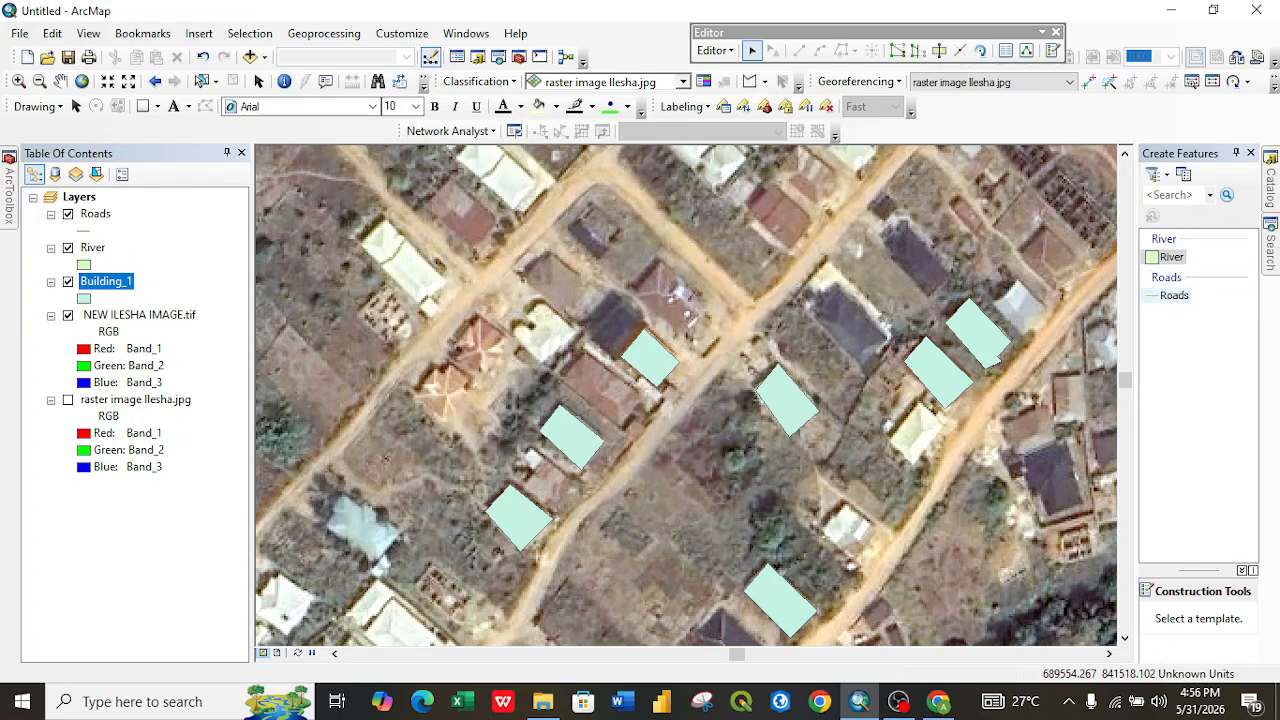
Choose the River feature template with the Polygon construction tool and accept its template properties.
click(1178, 296)
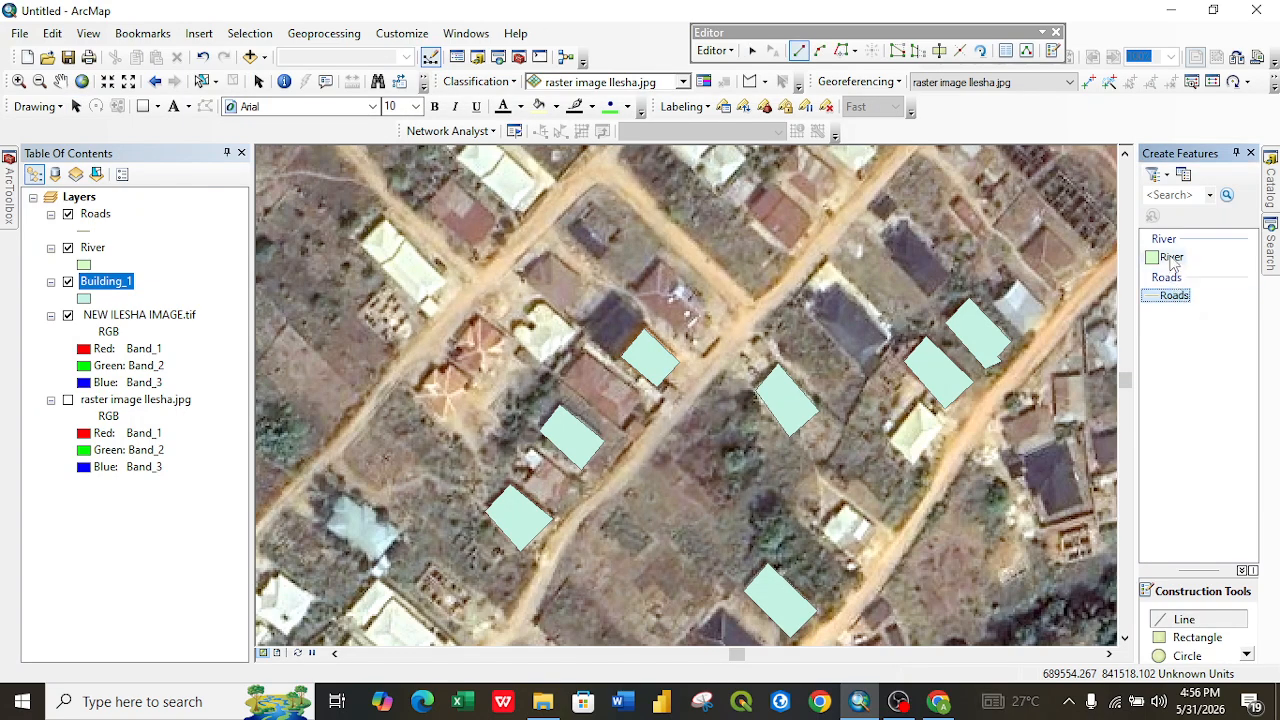
click(1173, 259)
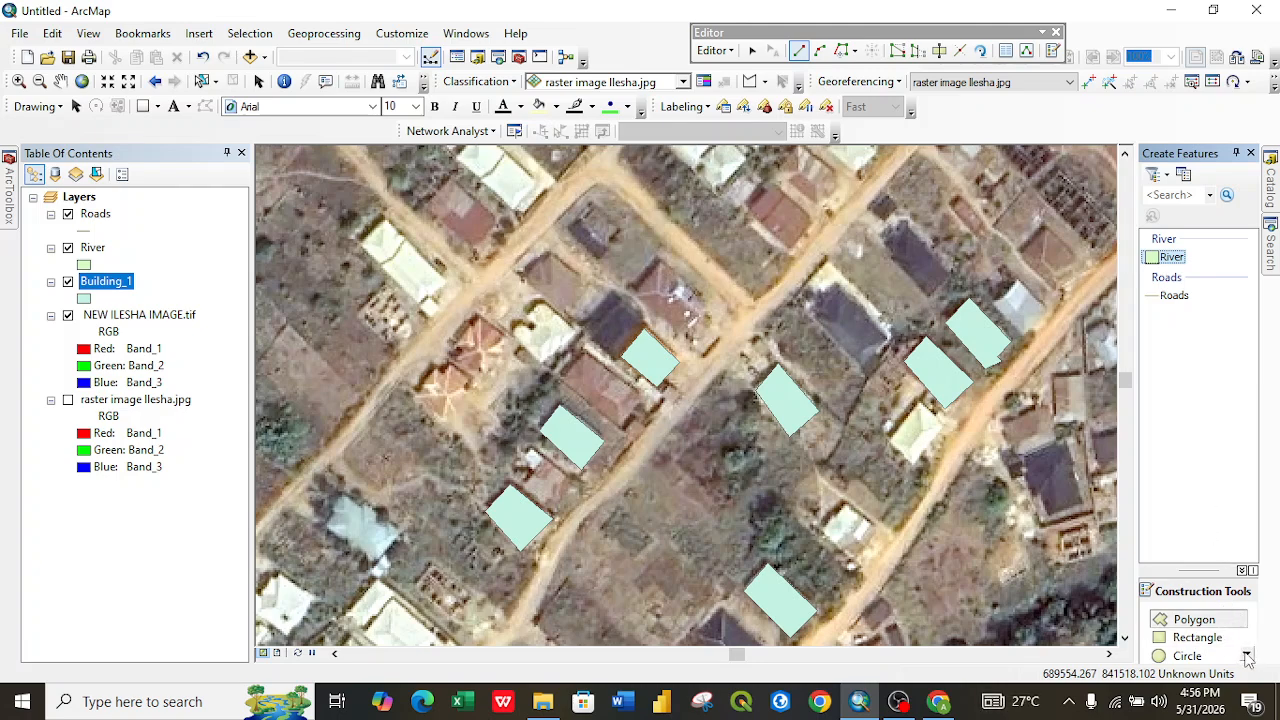
double_click(1171, 257)
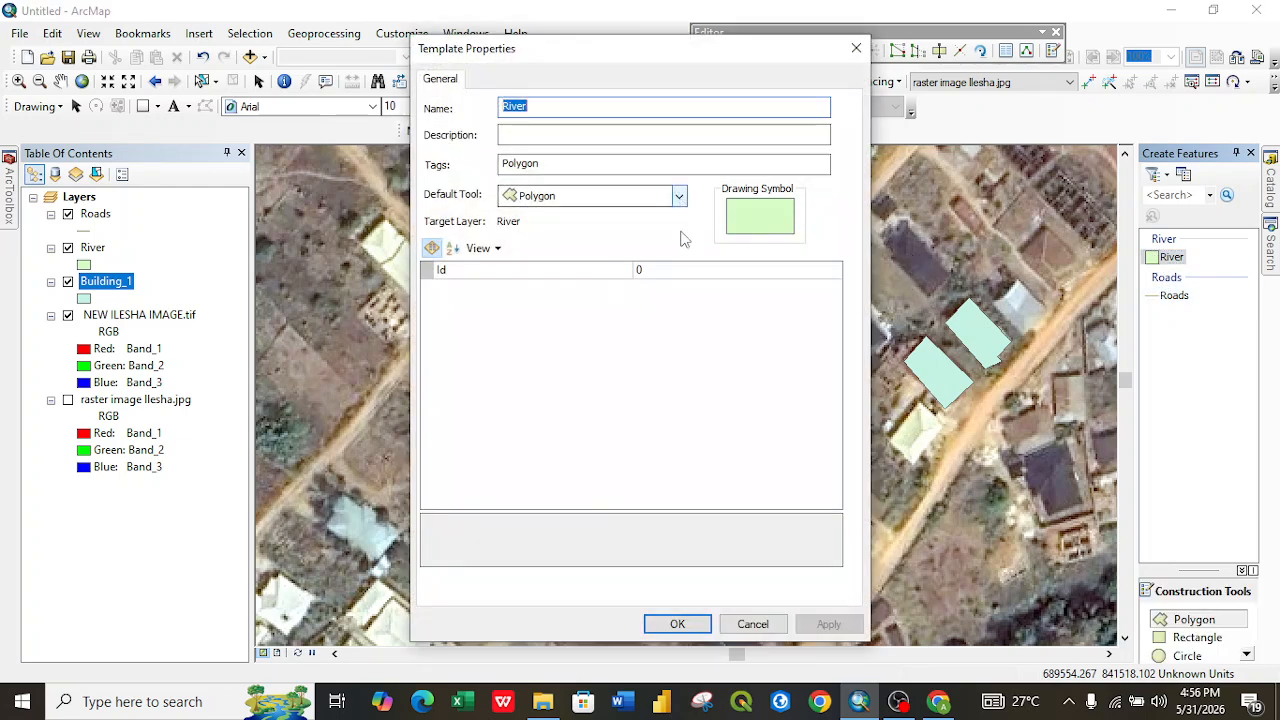
click(677, 624)
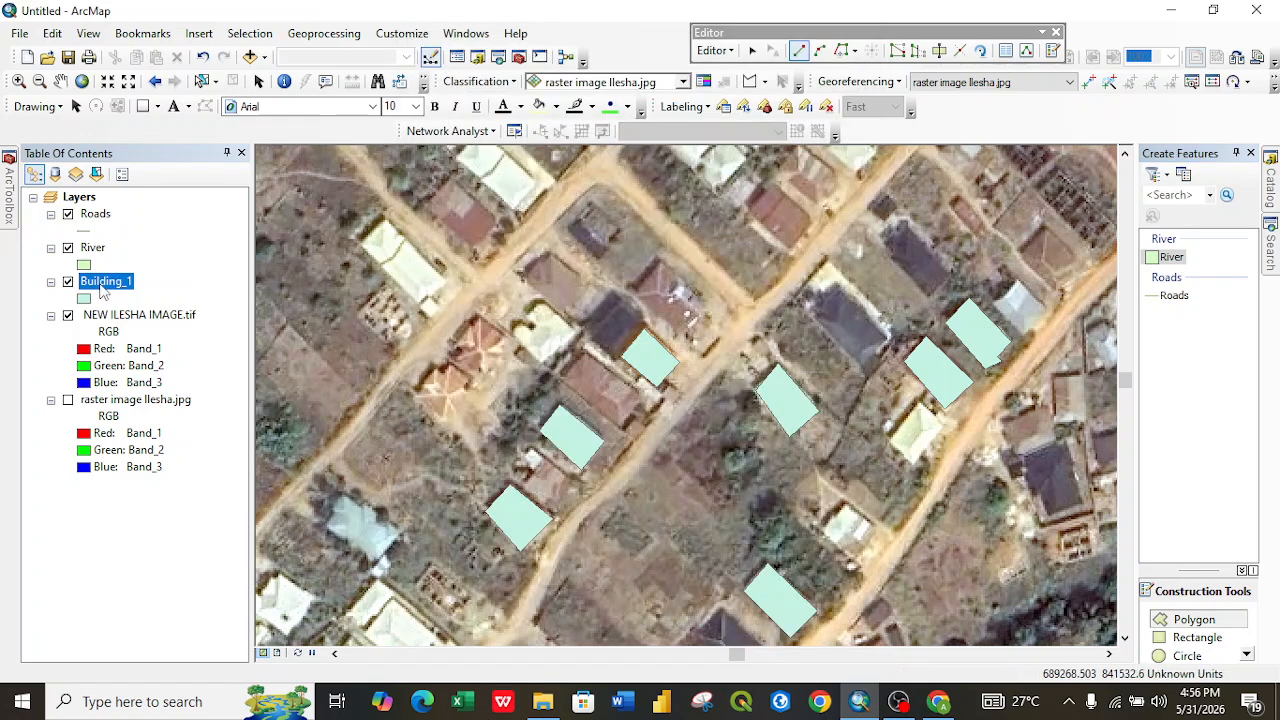
click(91, 247)
right_click(91, 247)
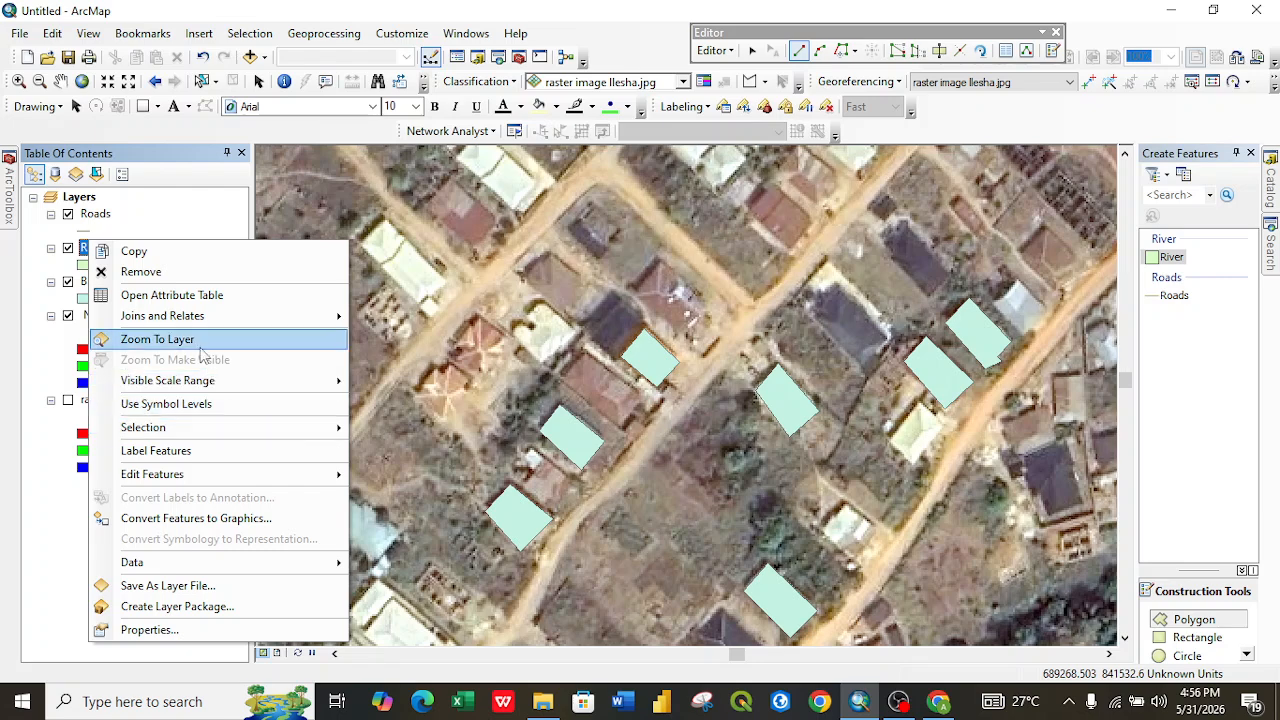
click(160, 339)
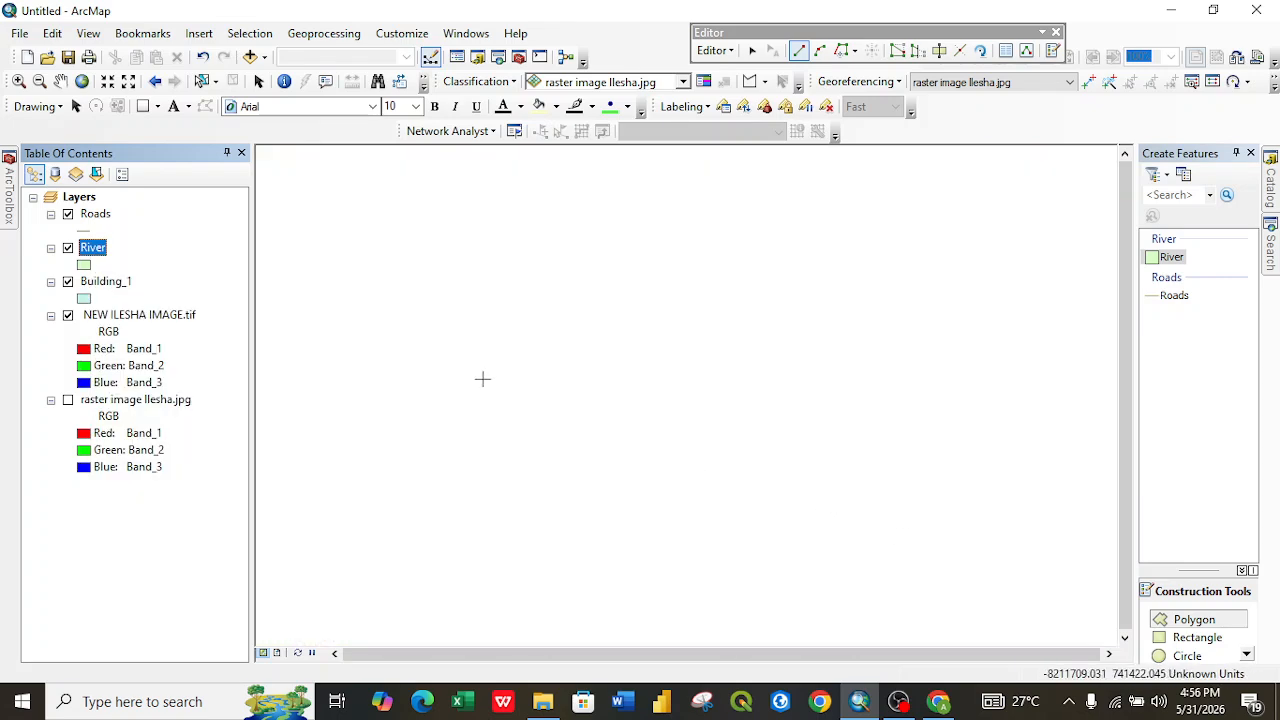
Start the River polygon at the lake's western tip on NEW ILESHA IMAGE.tif and trace the upper bank around its northern head.
right_click(155, 316)
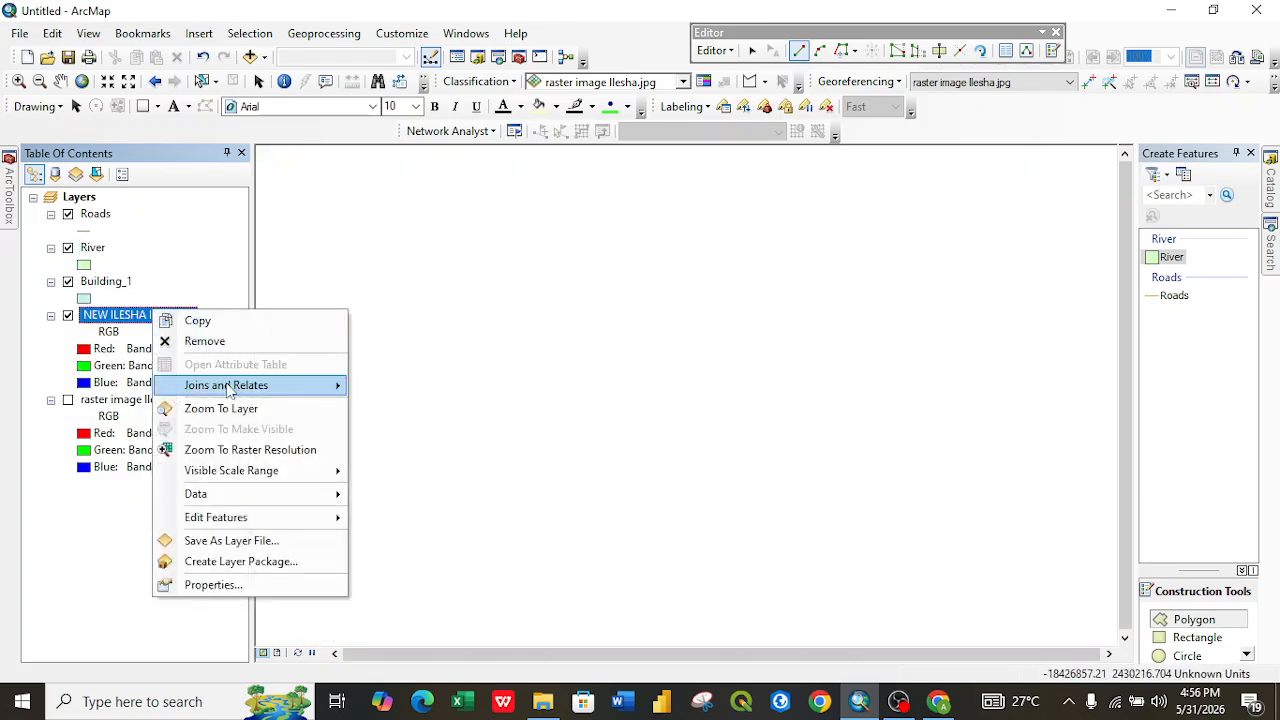
click(206, 407)
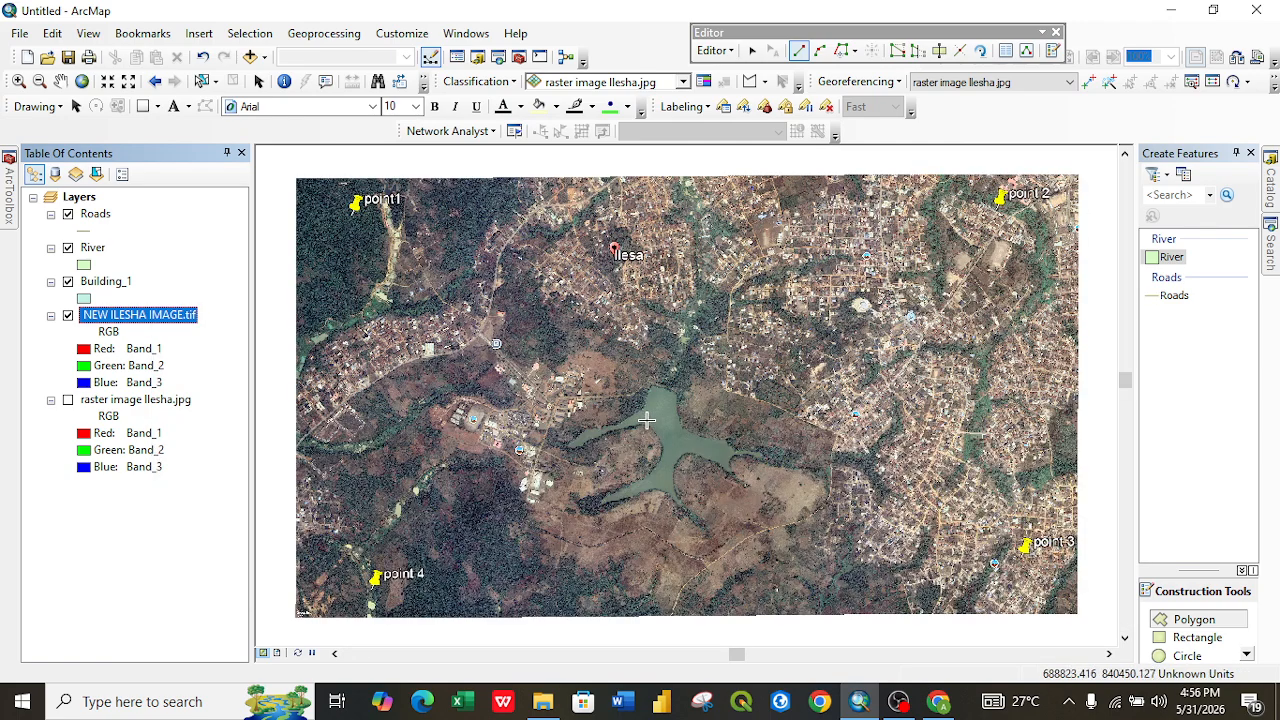
scroll(651, 433, up, 1)
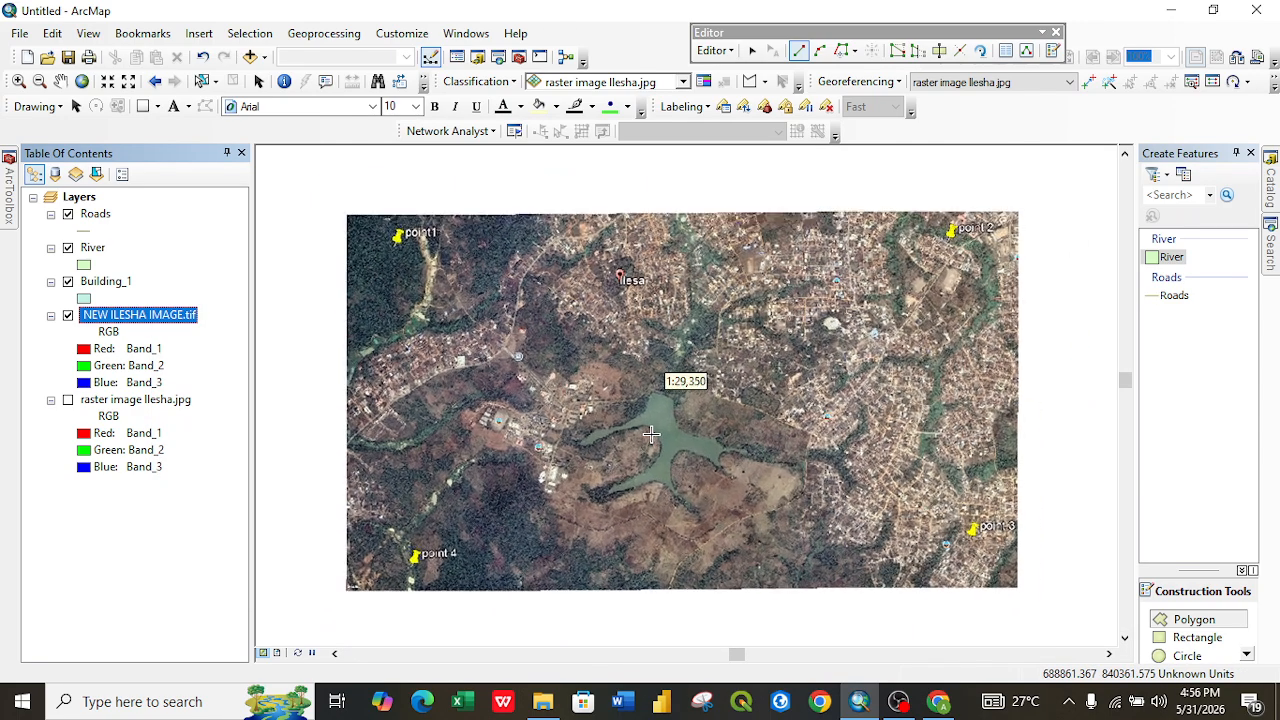
scroll(646, 488, up, 2)
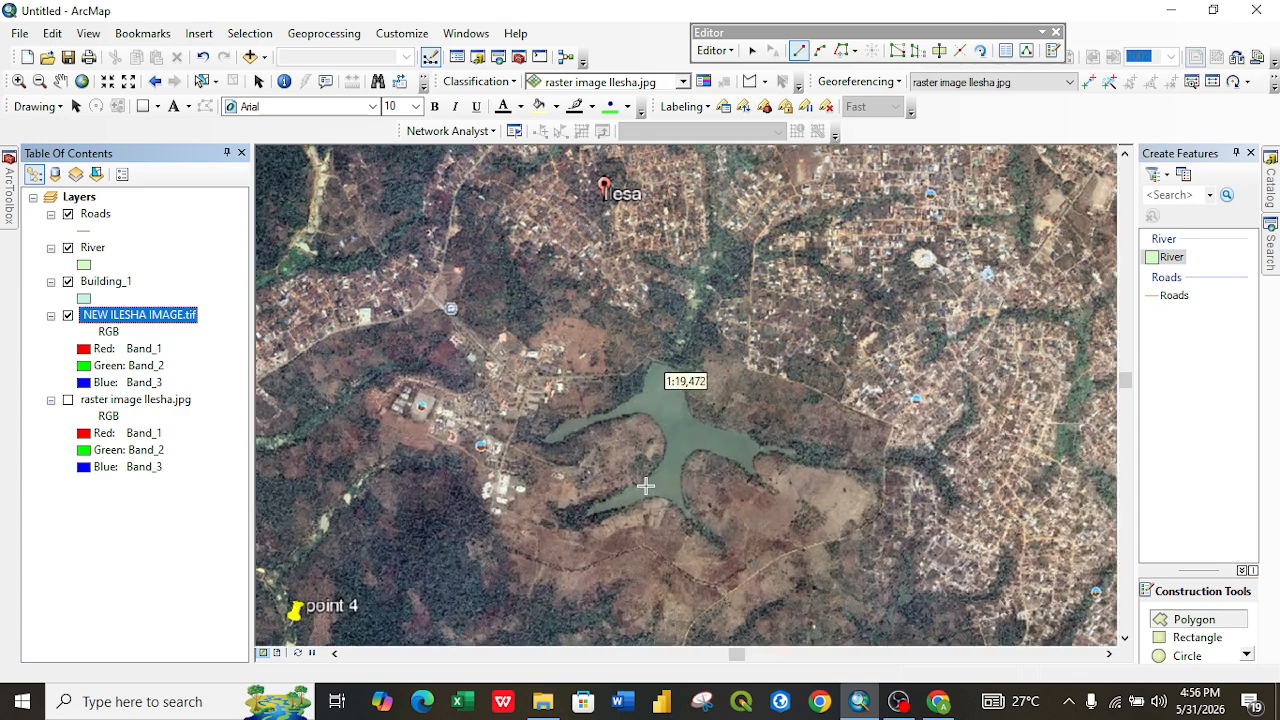
scroll(618, 521, up, 1)
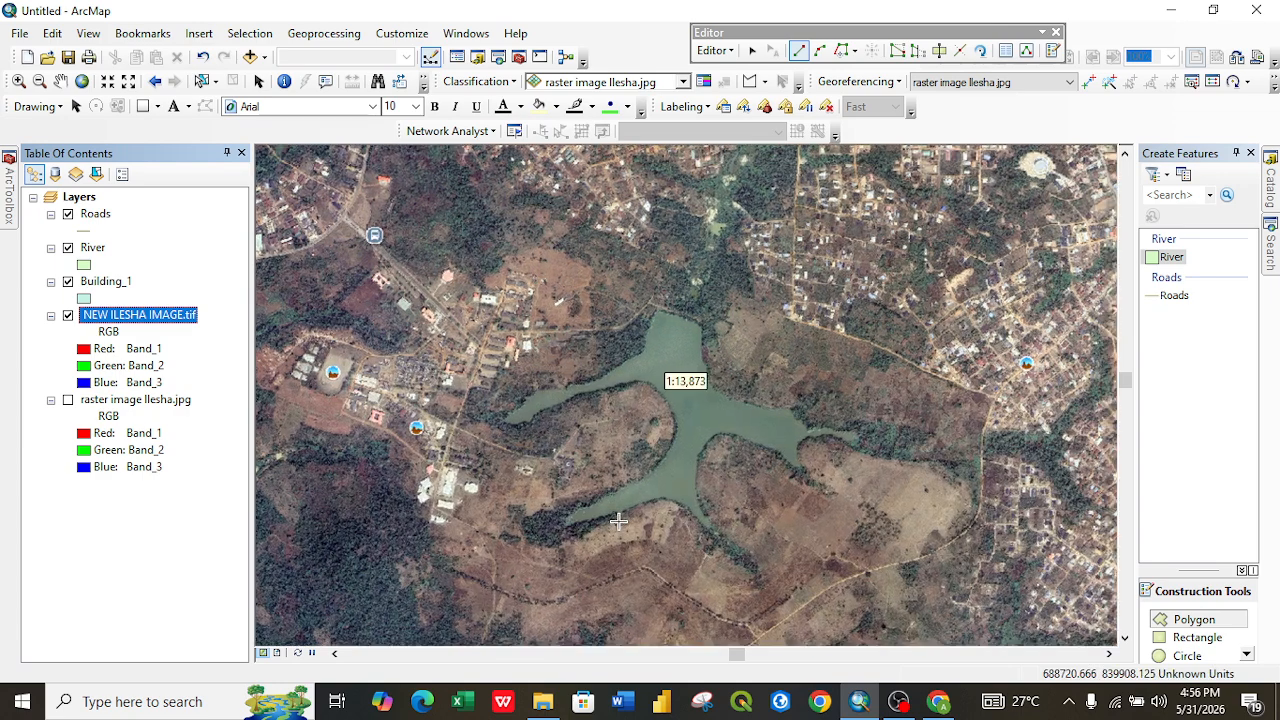
click(500, 418)
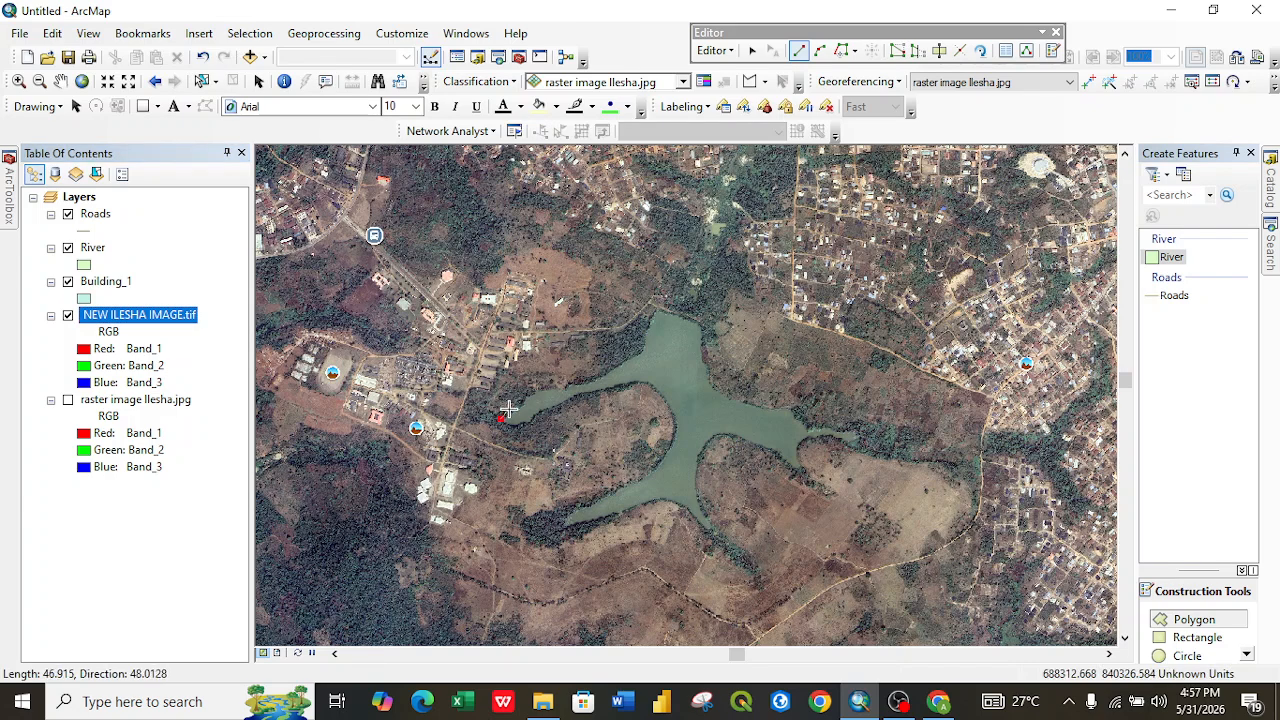
click(521, 404)
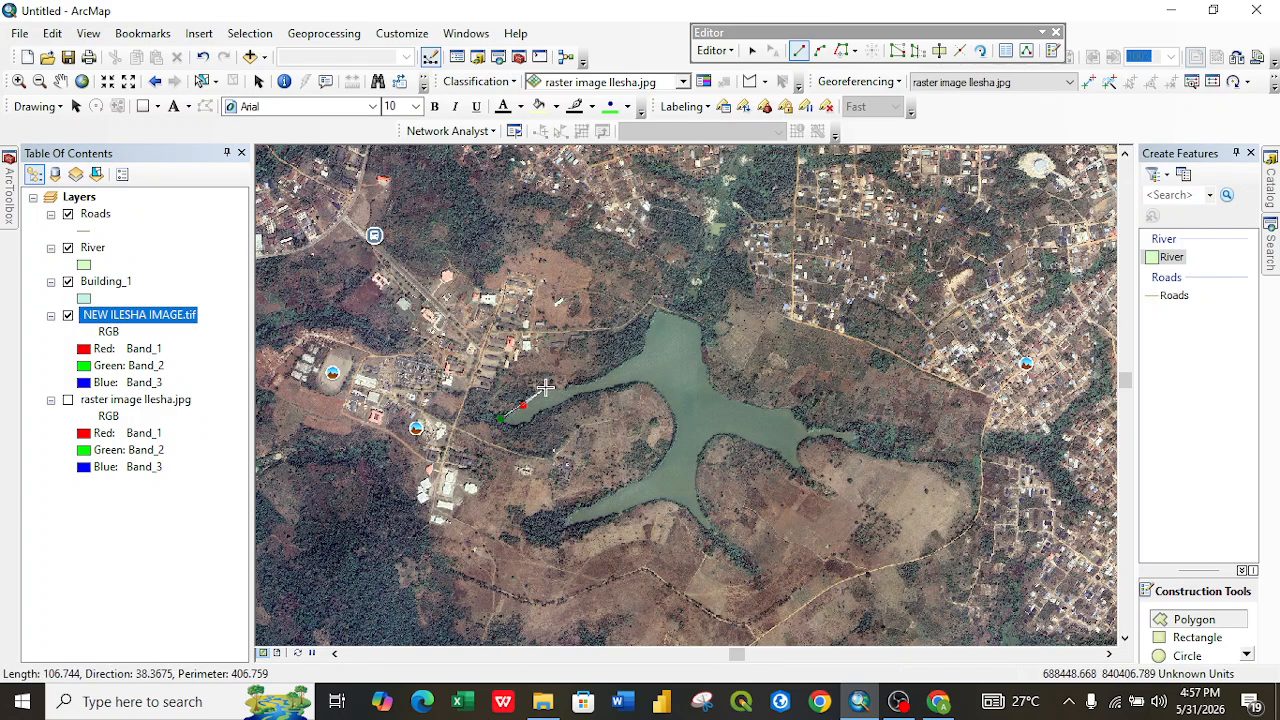
click(543, 386)
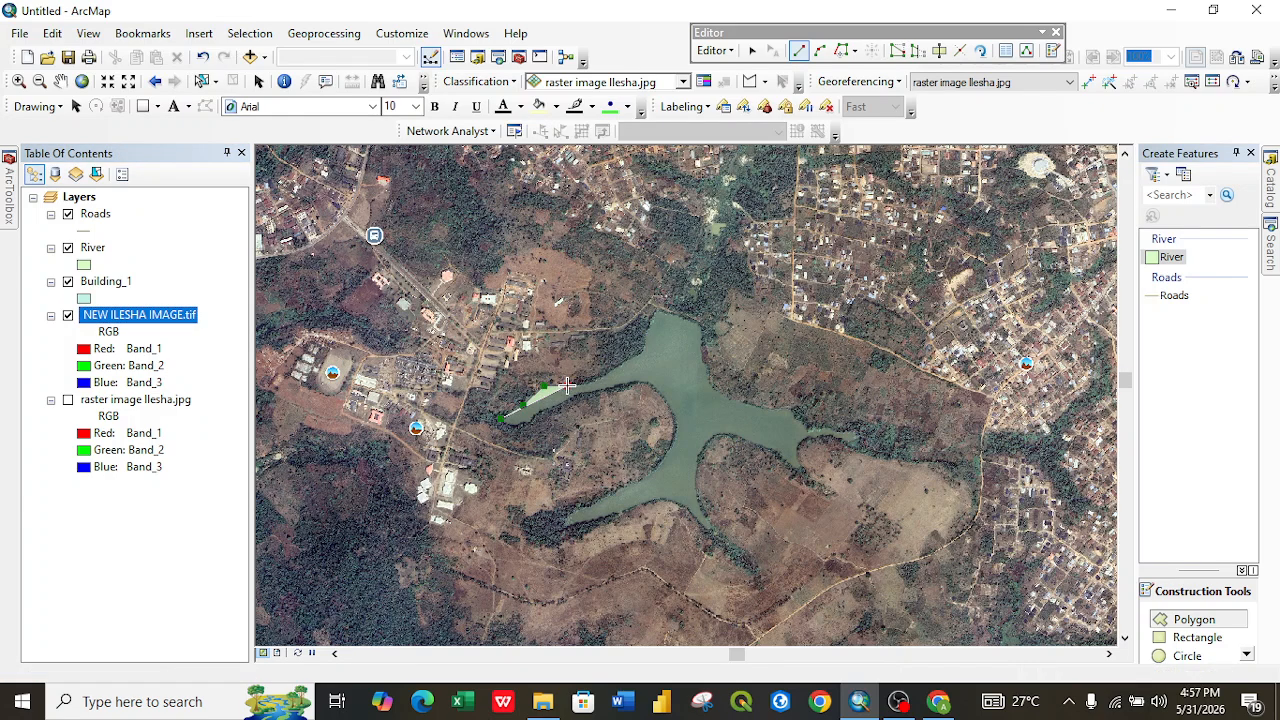
click(593, 380)
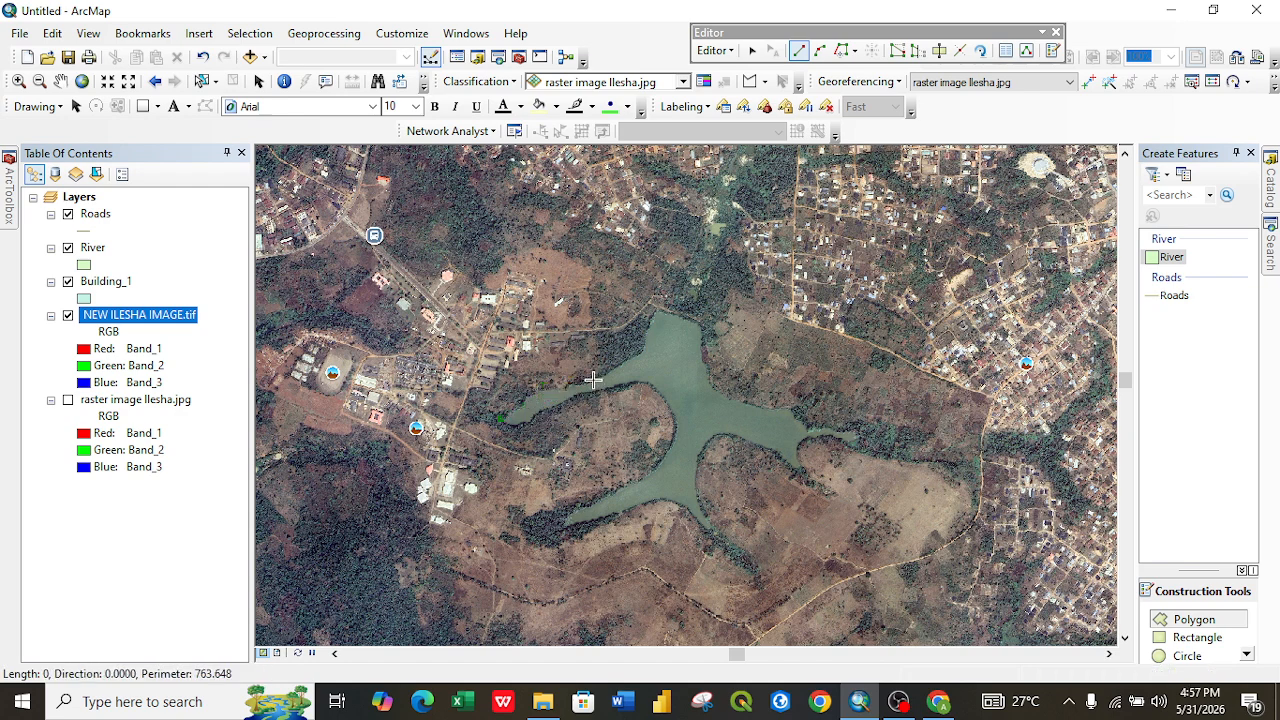
click(642, 349)
click(659, 313)
click(703, 325)
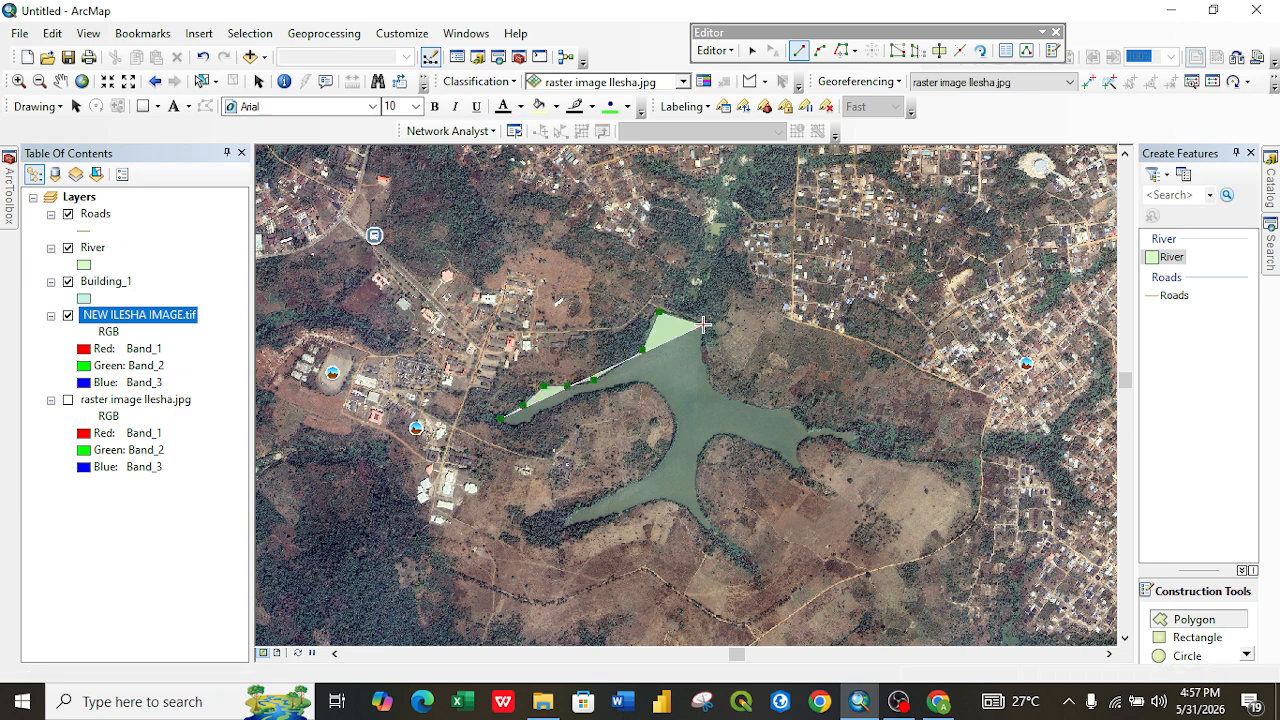
Continue the River polygon down the northern arm's east bank and along the eastern arm's upper bank to its far tip.
click(706, 358)
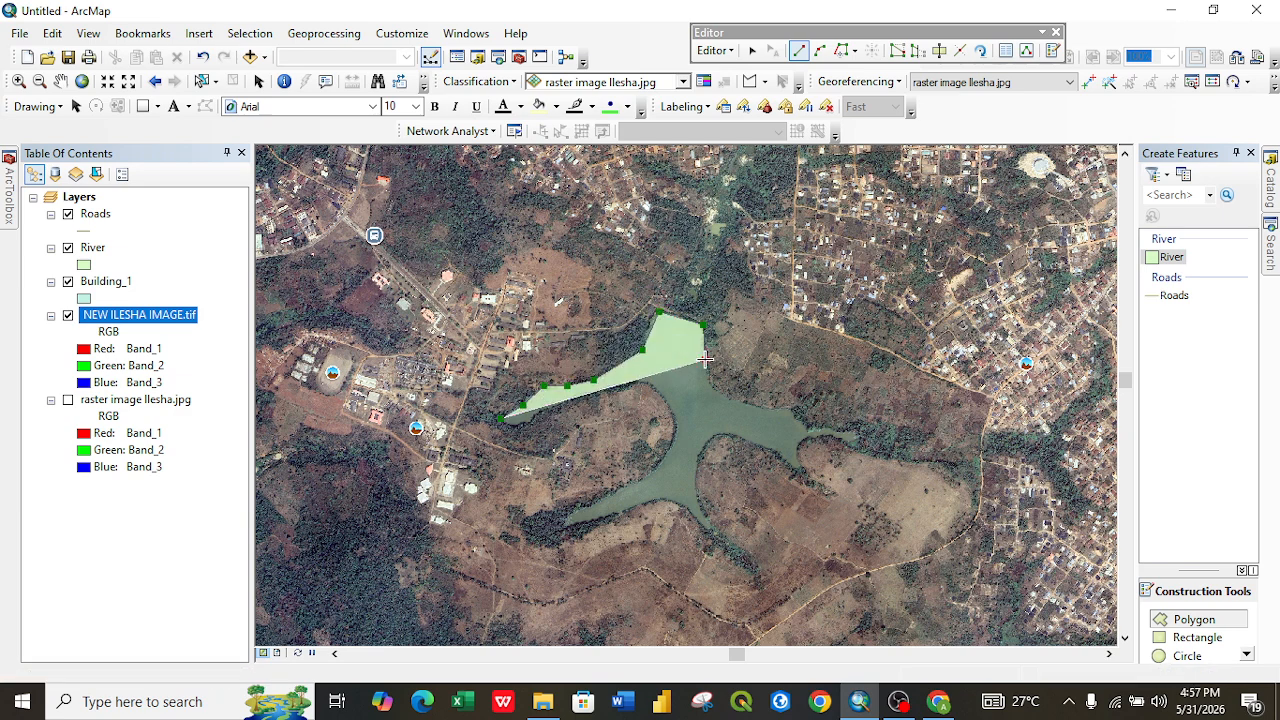
click(712, 385)
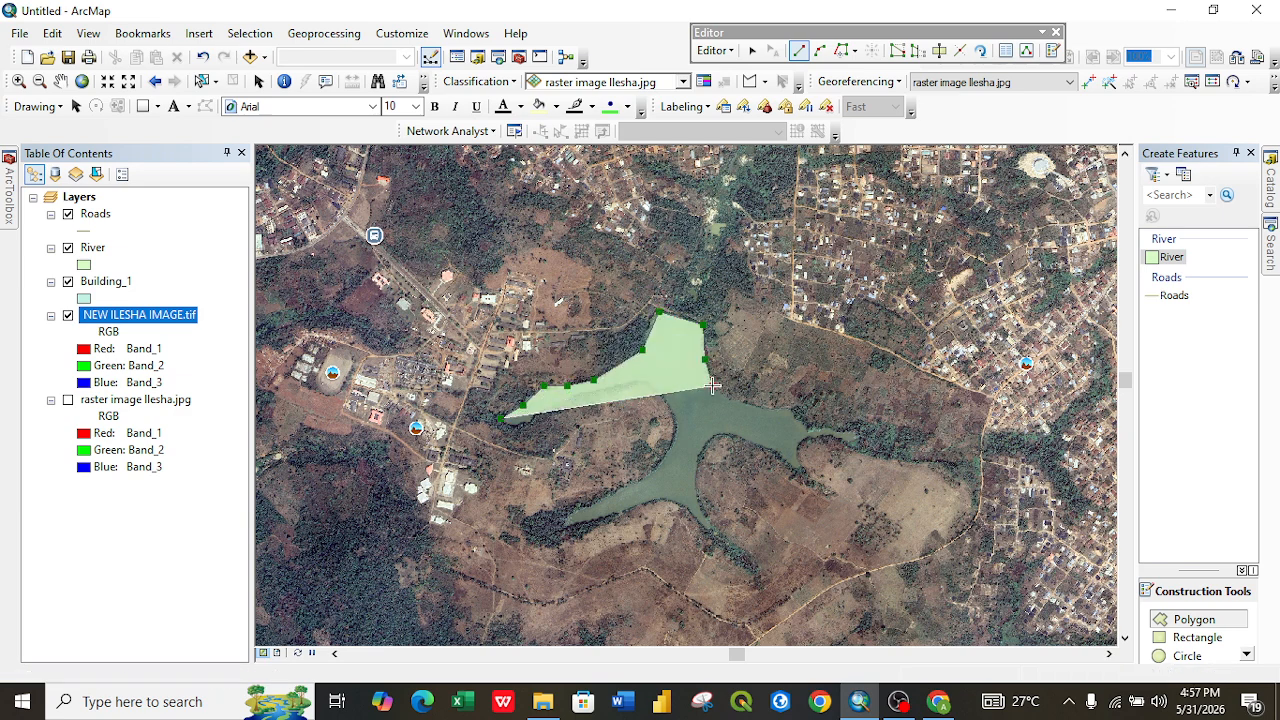
click(760, 407)
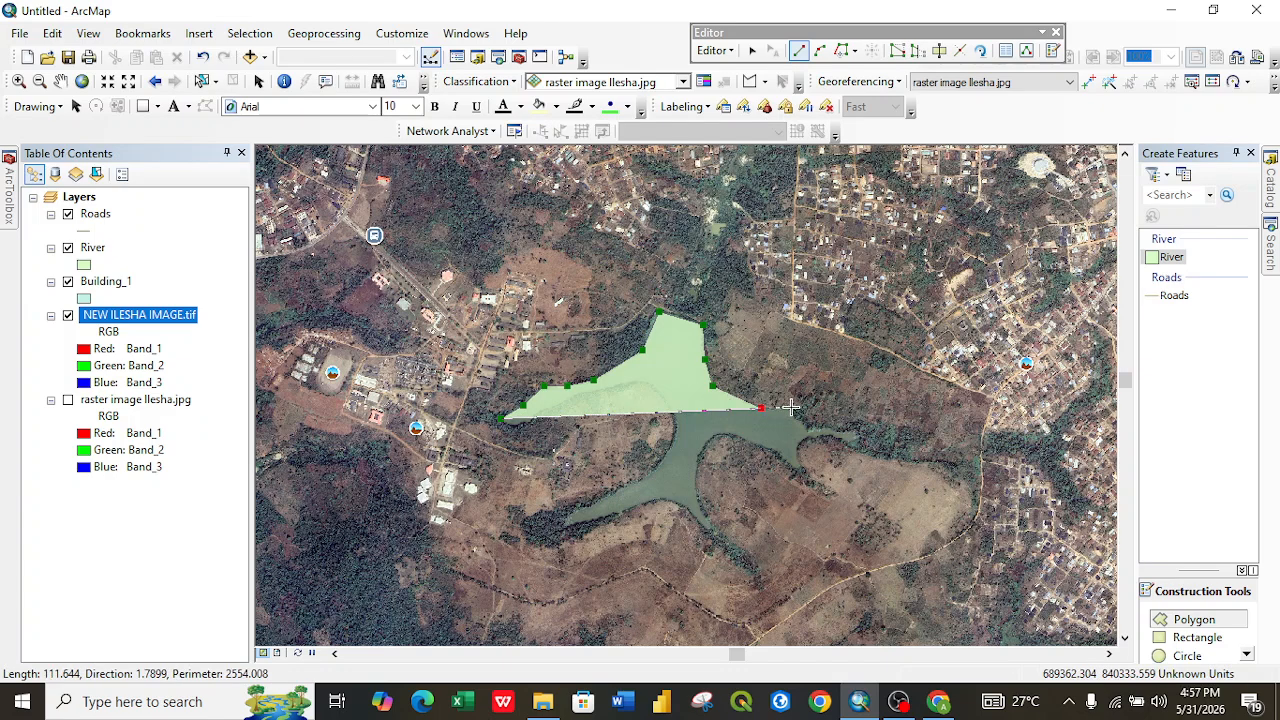
click(792, 406)
click(807, 427)
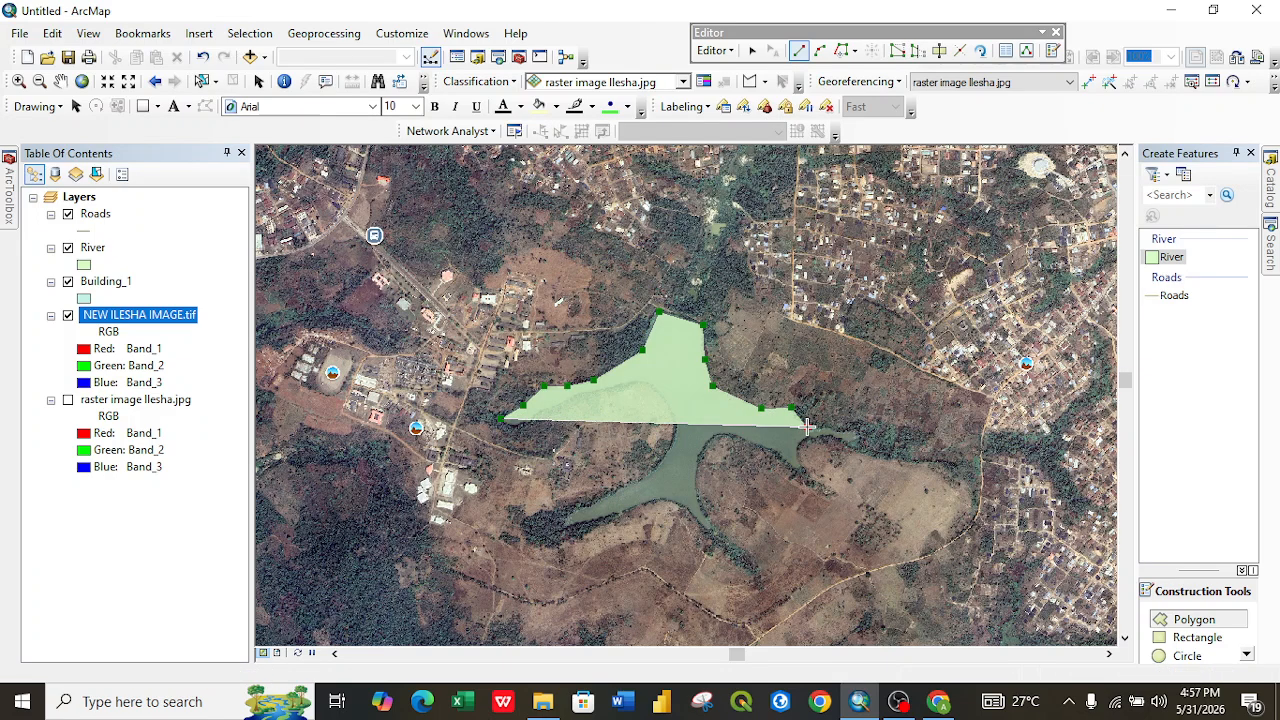
click(853, 431)
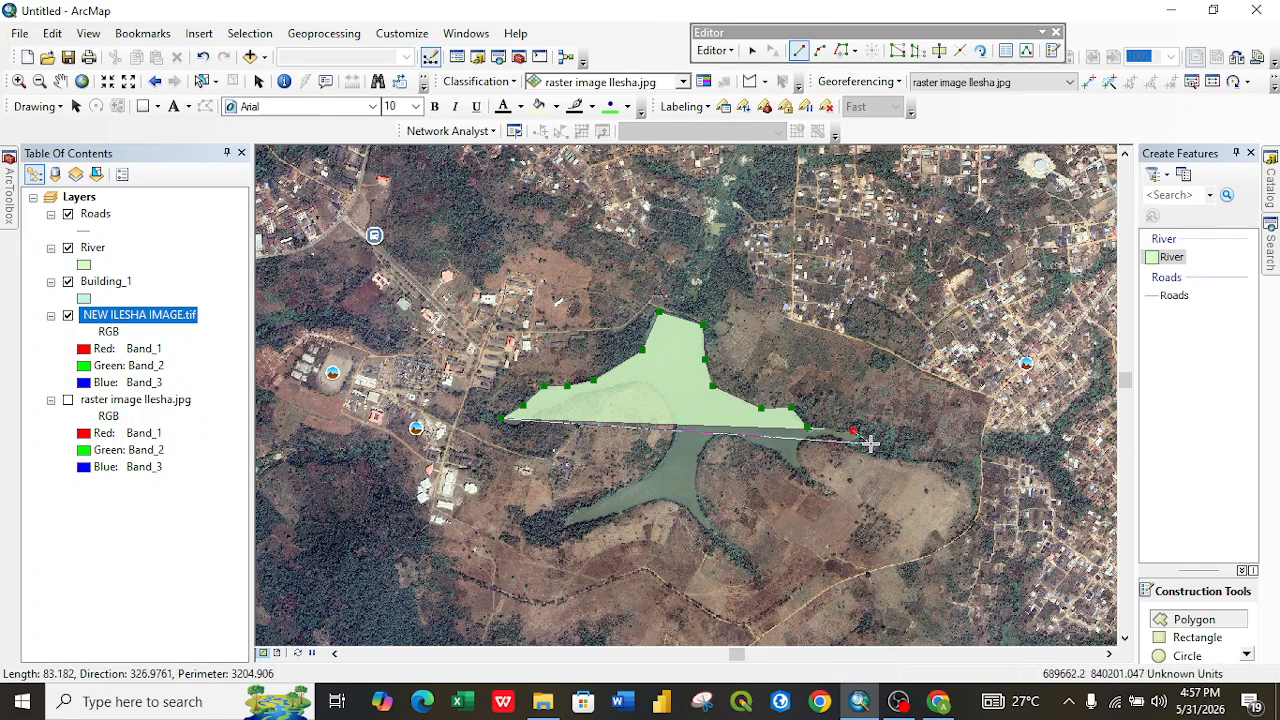
double_click(861, 445)
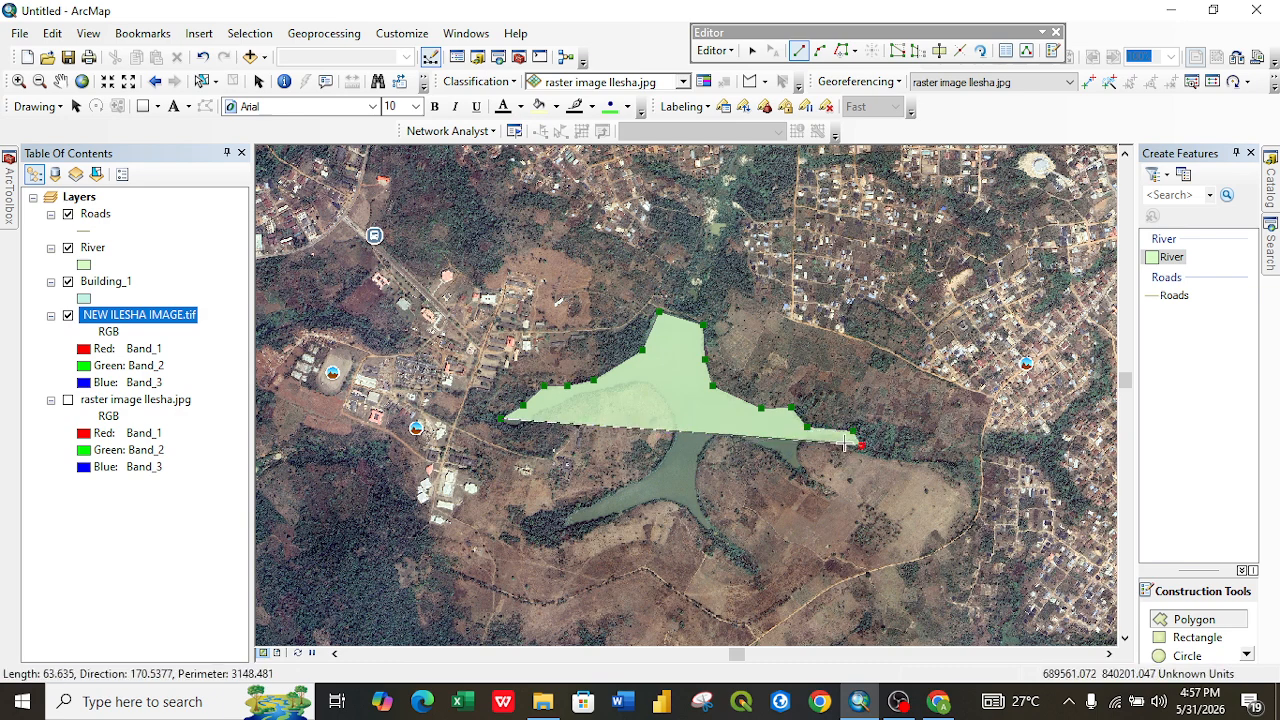
Trace the eastern arm's lower bank back from its tip, around the southward bulge, to the lake's central junction.
click(825, 437)
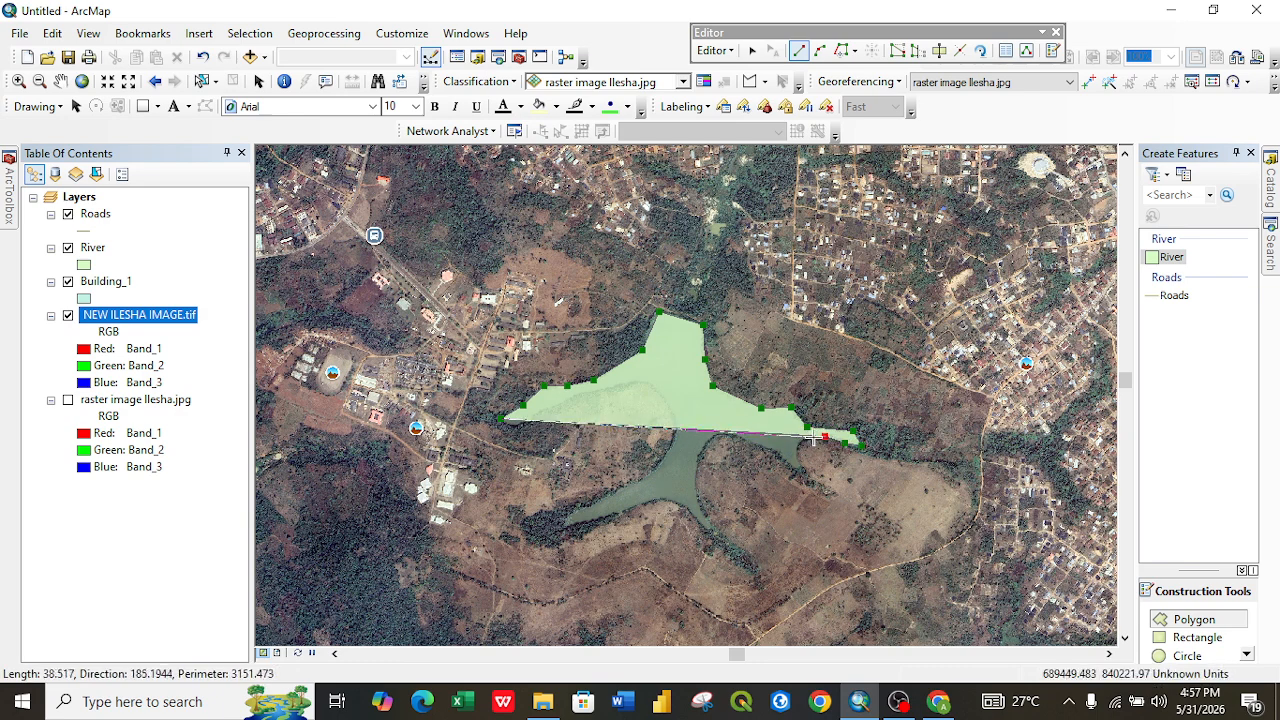
click(799, 441)
click(799, 455)
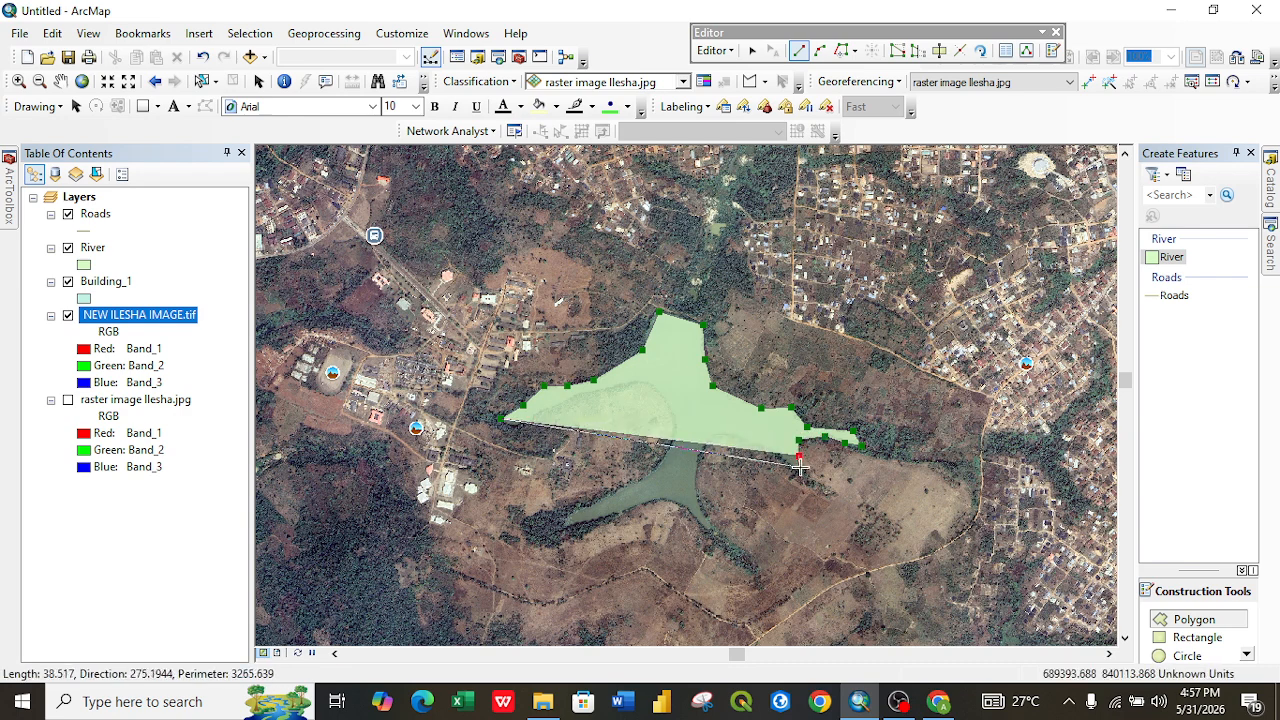
click(800, 467)
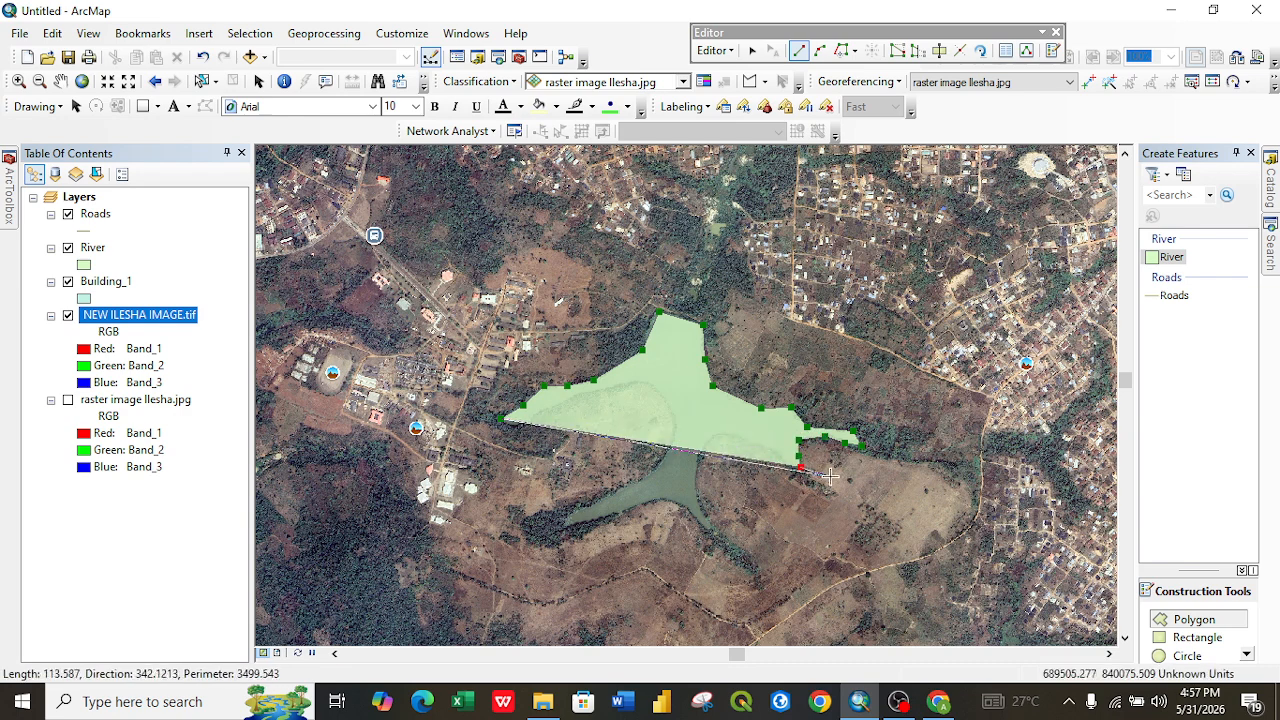
click(760, 447)
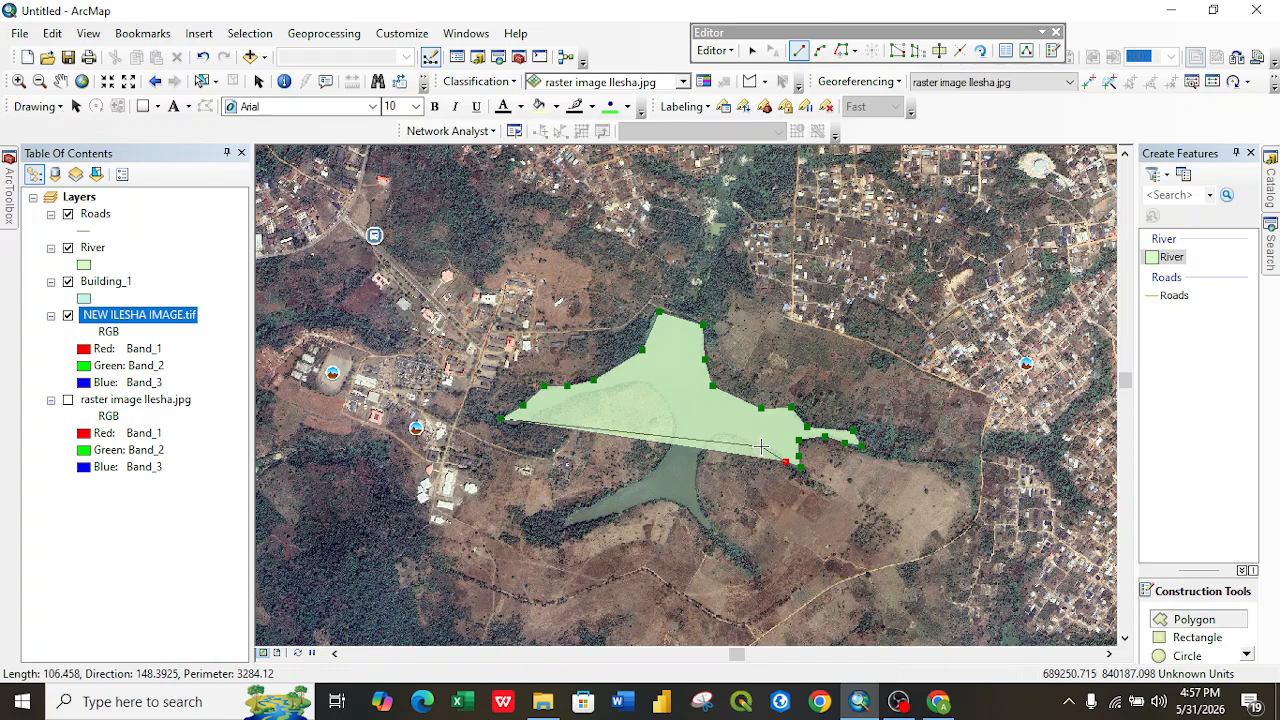
click(727, 436)
click(706, 441)
Extend the River outline along the narrow southeastern arm's east bank and around its tip.
click(697, 462)
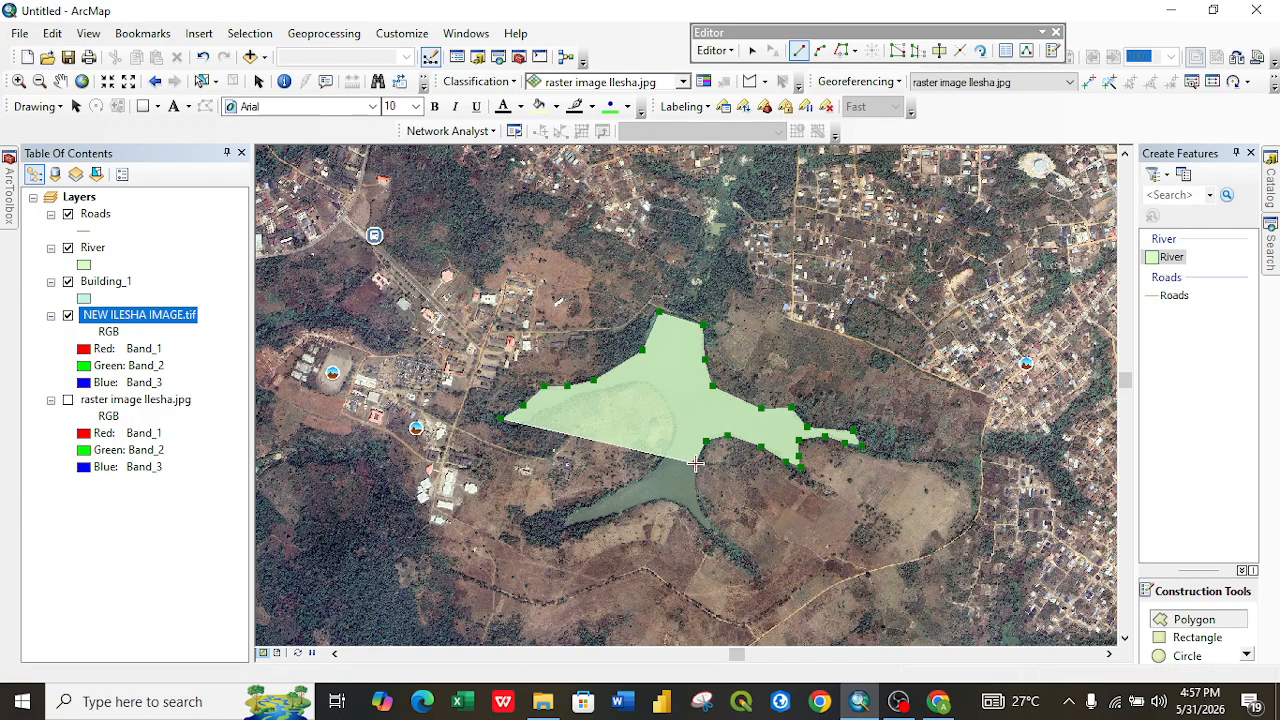
click(697, 495)
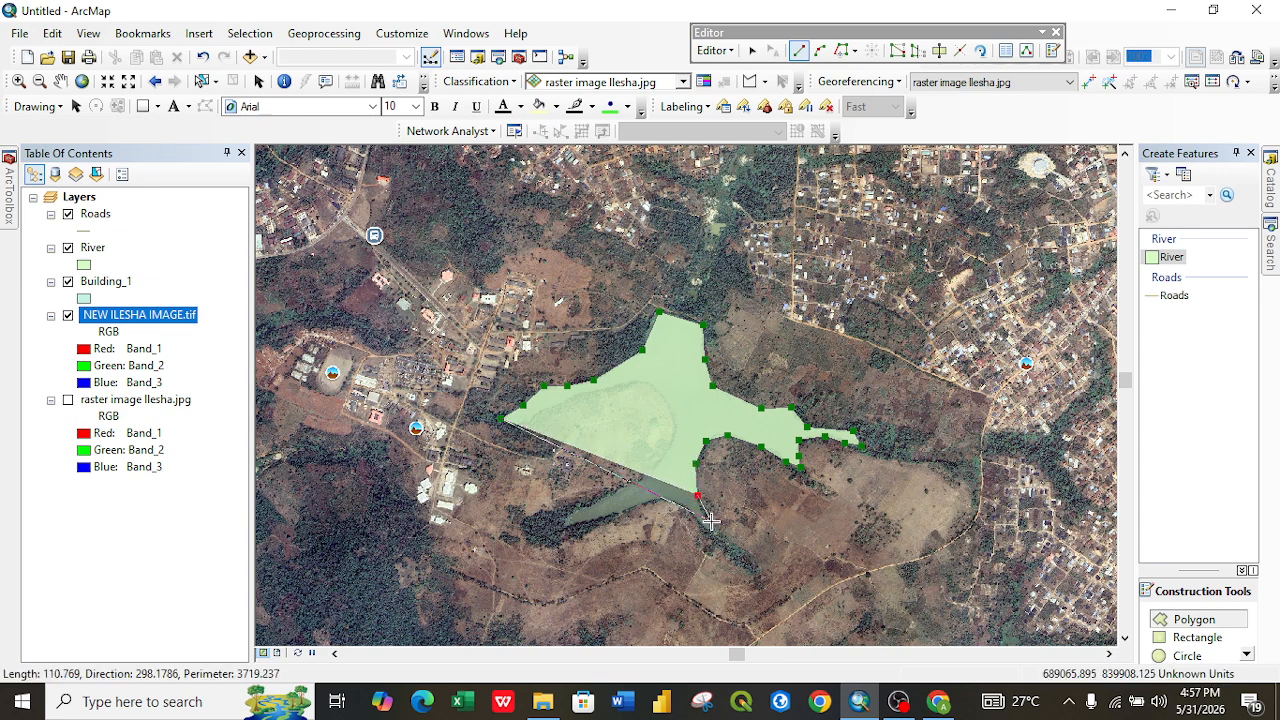
click(710, 524)
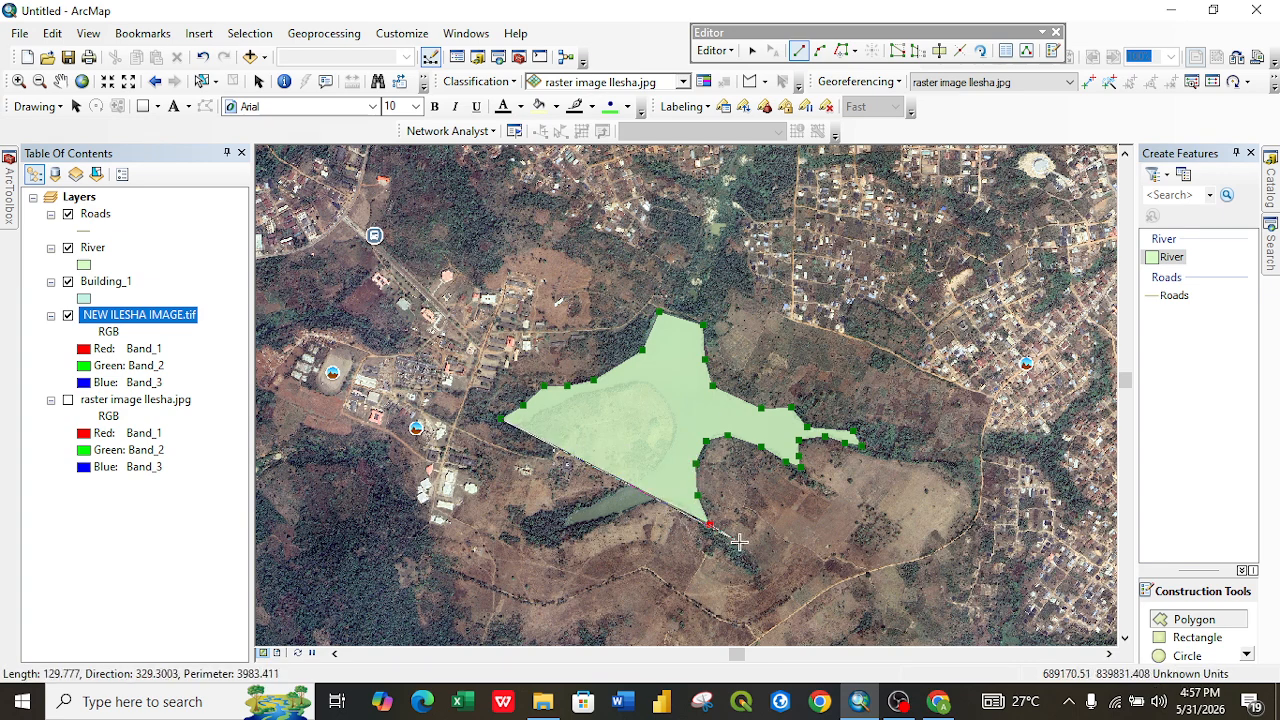
click(744, 547)
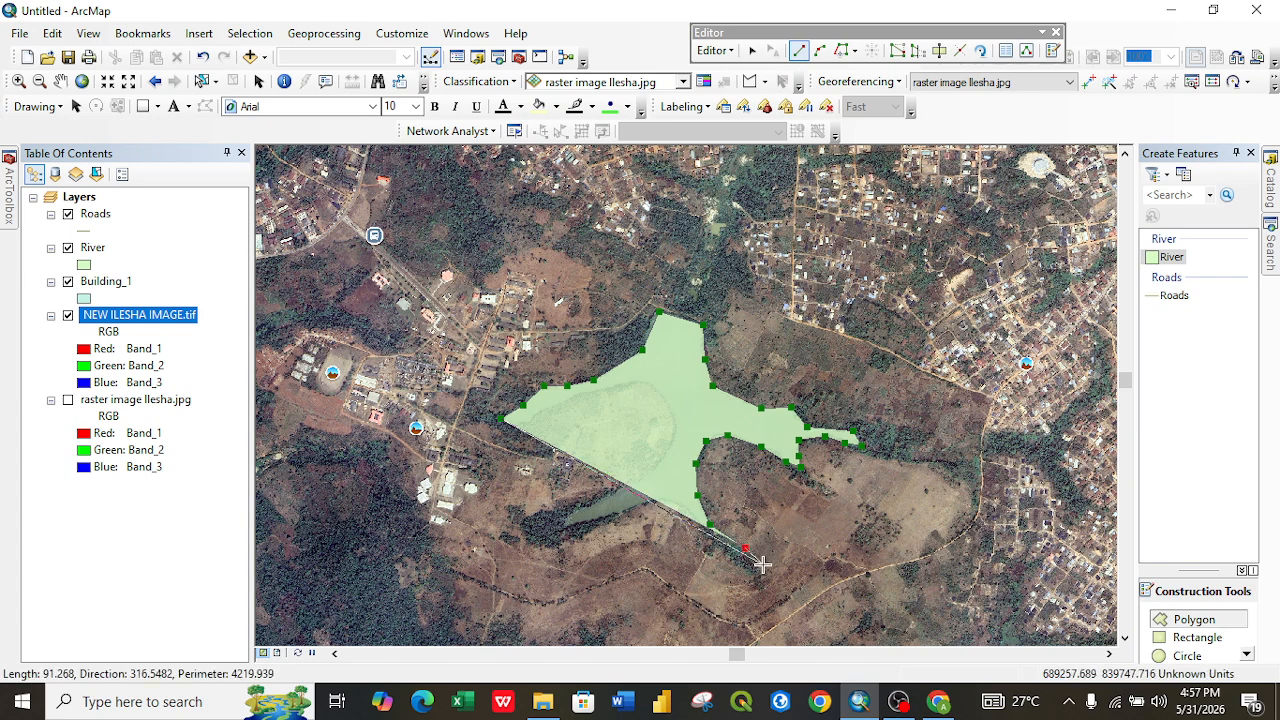
click(756, 566)
click(741, 564)
Trace back up the southeastern arm's west bank and along the southwestern arm's lower bank, rounding the southwestern tip.
click(703, 529)
click(681, 507)
click(661, 500)
click(610, 516)
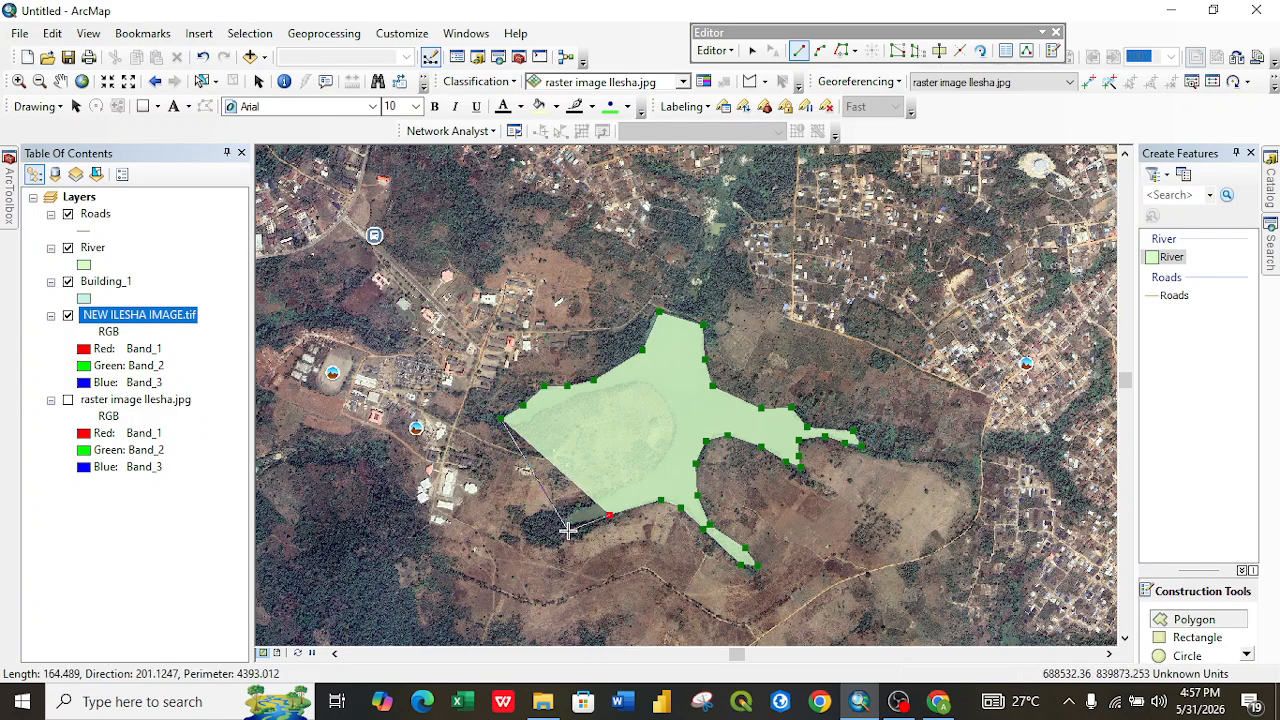
click(567, 527)
click(567, 511)
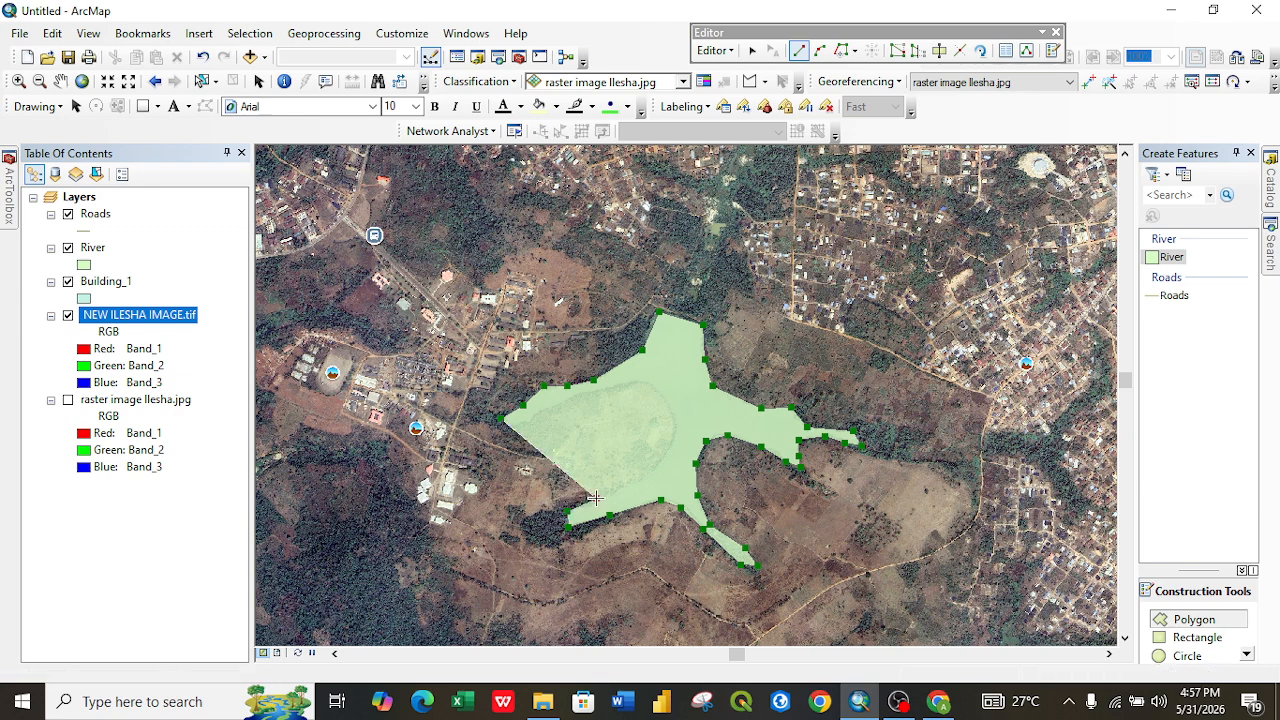
Trace the southwestern arm's upper bank and the inner shoreline north to where the western arm begins.
double_click(633, 484)
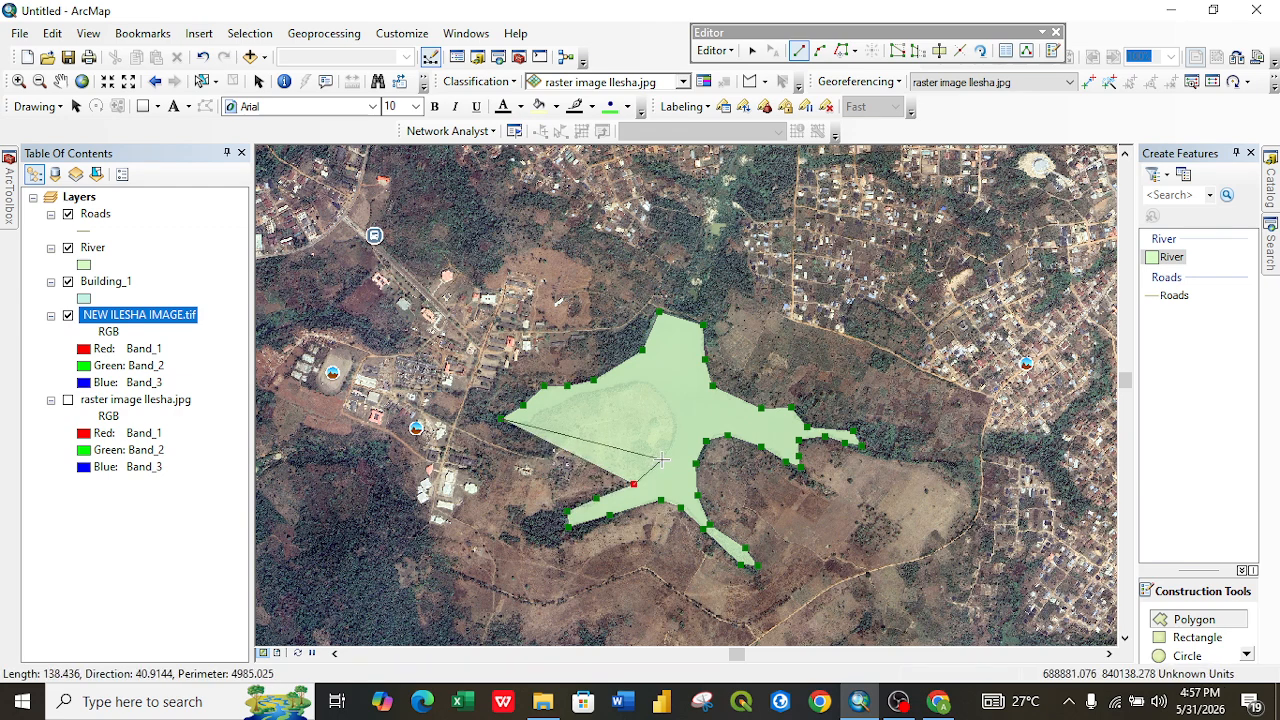
click(661, 460)
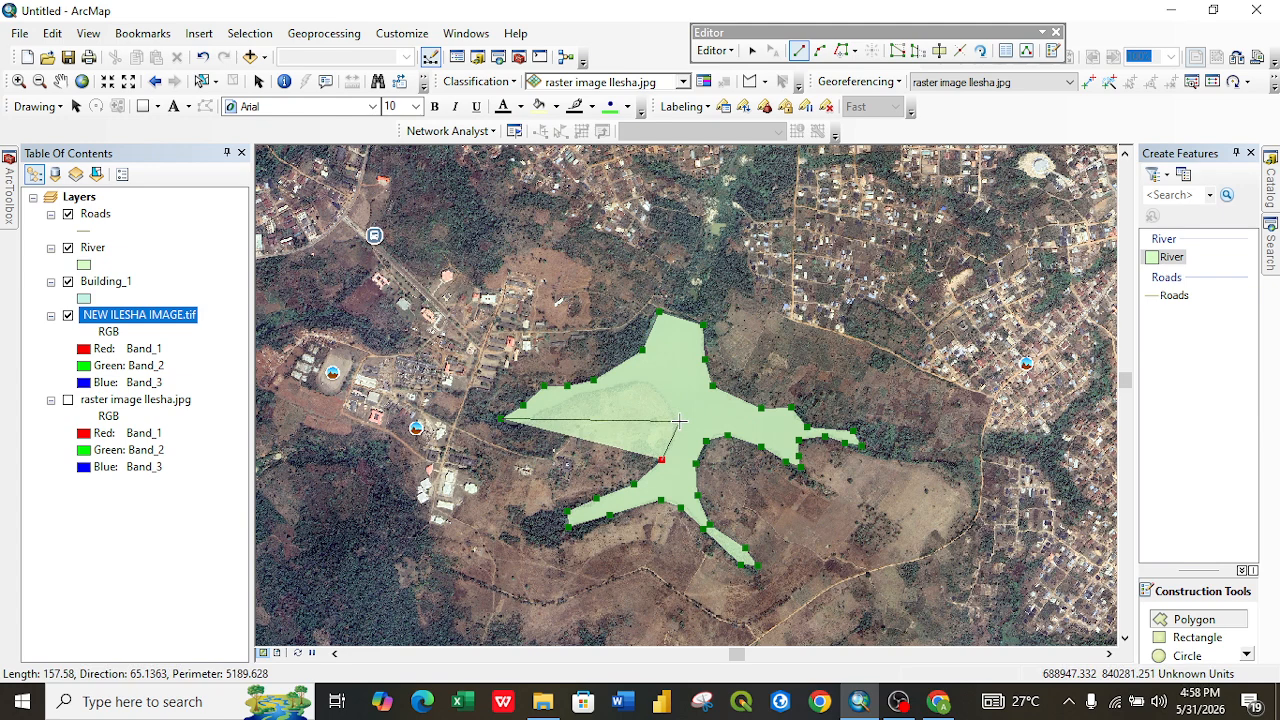
click(677, 421)
double_click(663, 400)
click(663, 400)
click(647, 383)
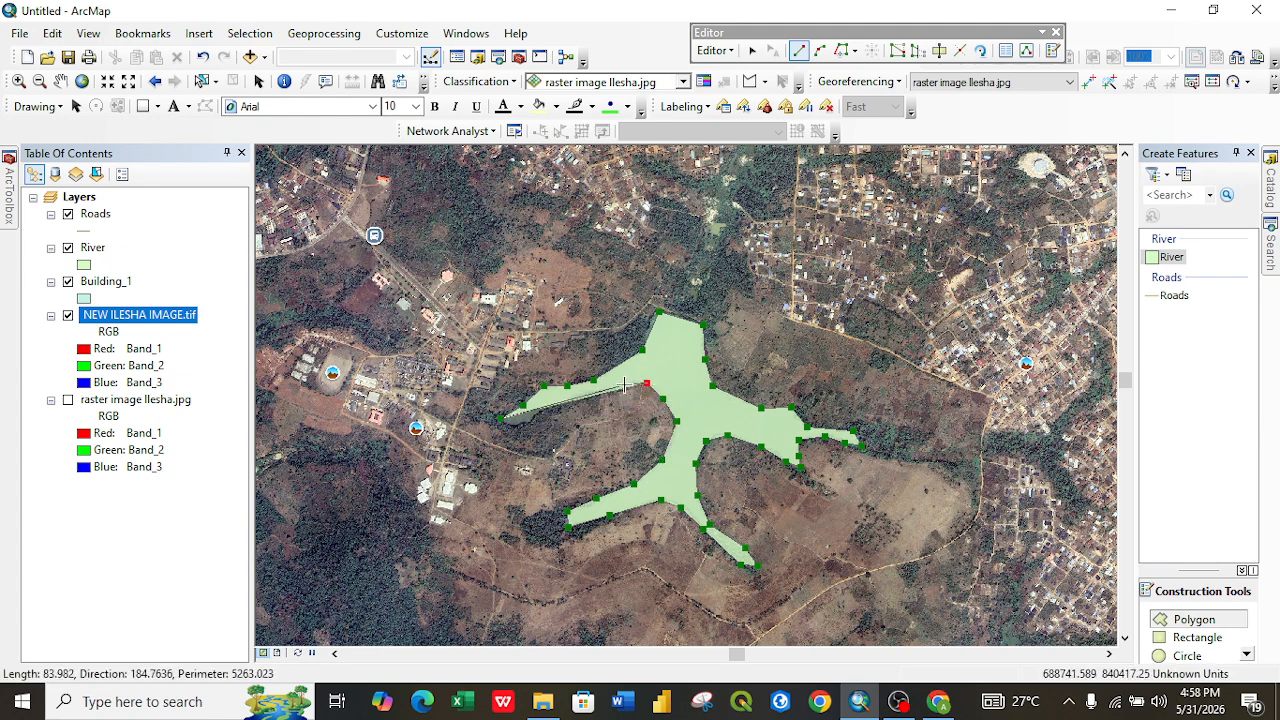
Trace the western arm's lower bank back to the starting tip and finish the River polygon with a perimeter of about 5,270 units.
click(590, 397)
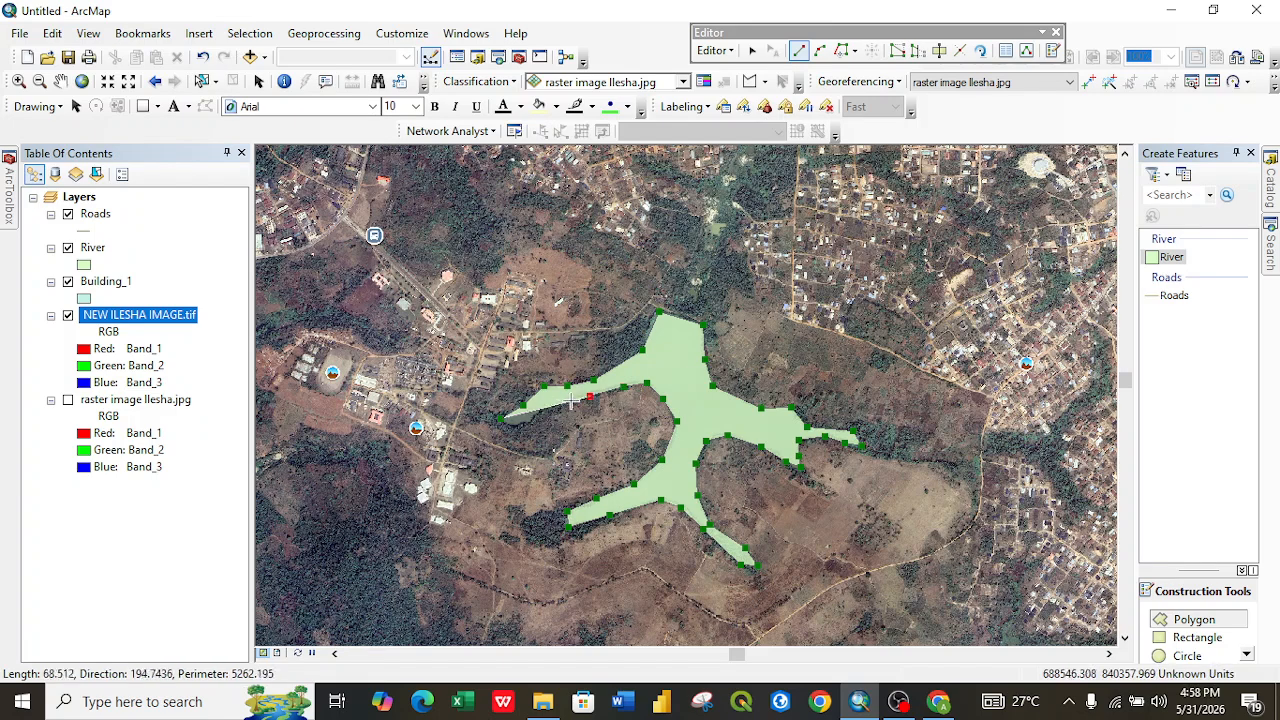
click(554, 404)
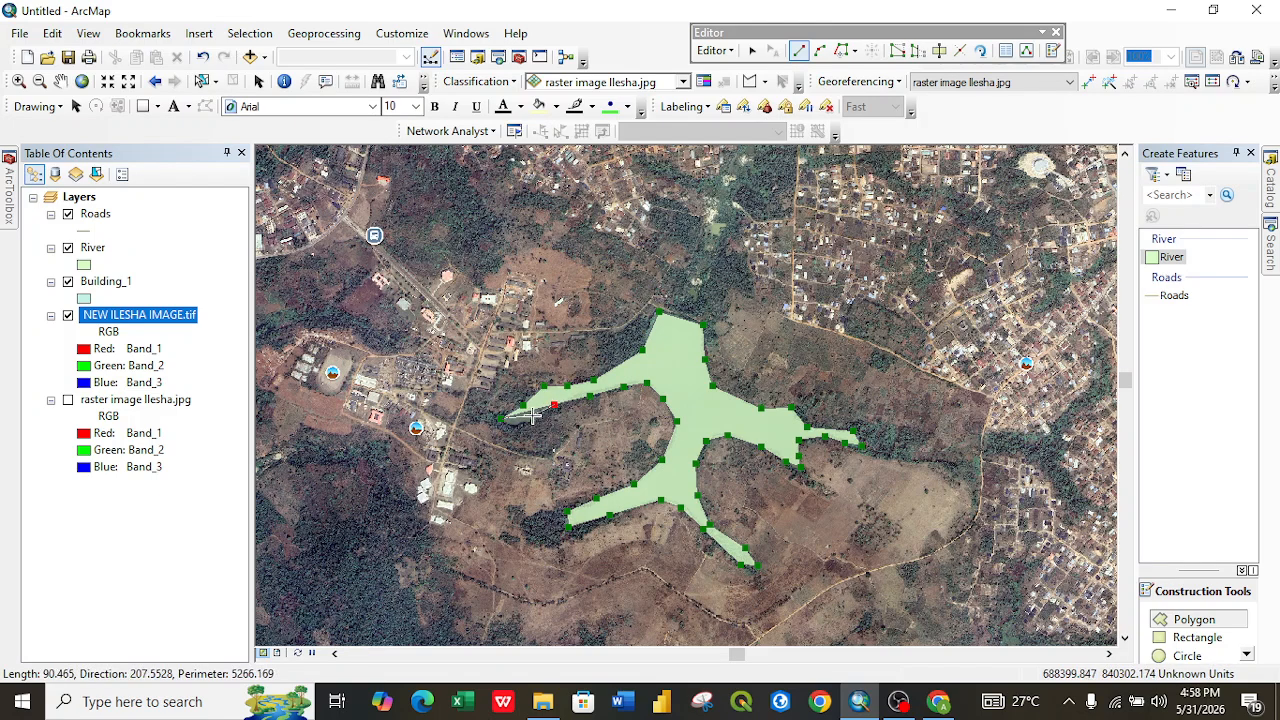
click(529, 415)
click(518, 425)
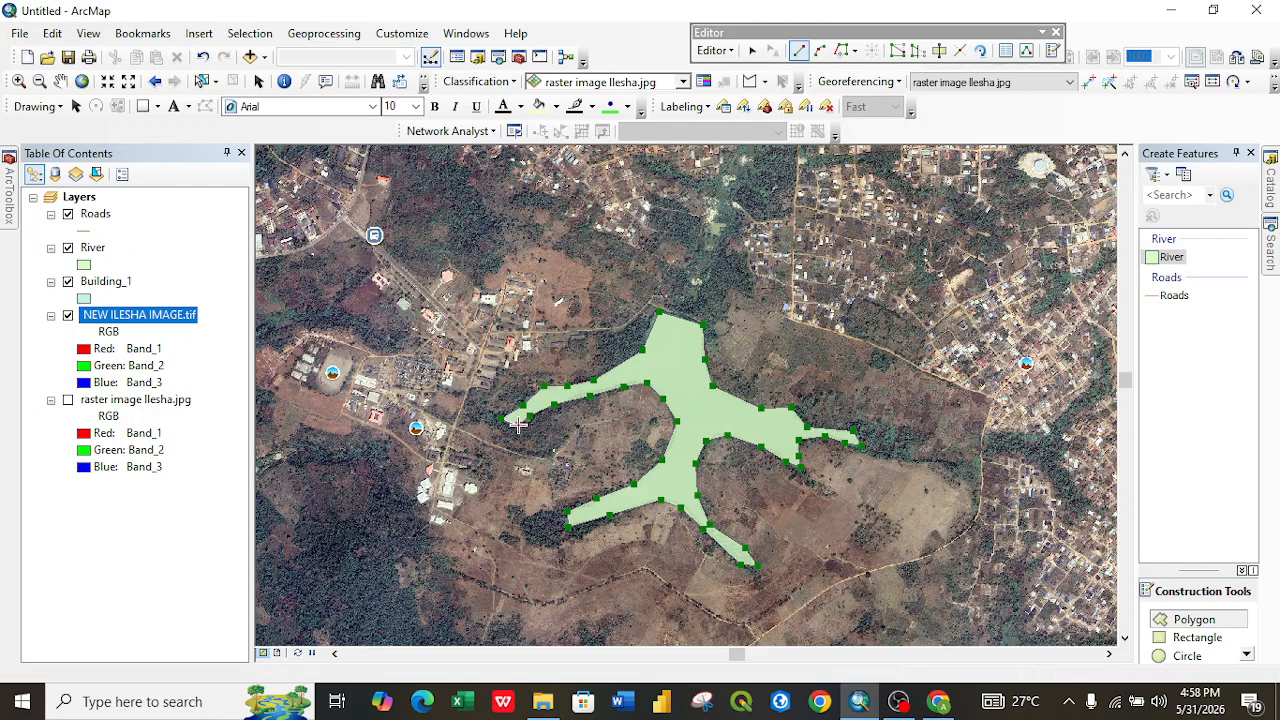
double_click(518, 425)
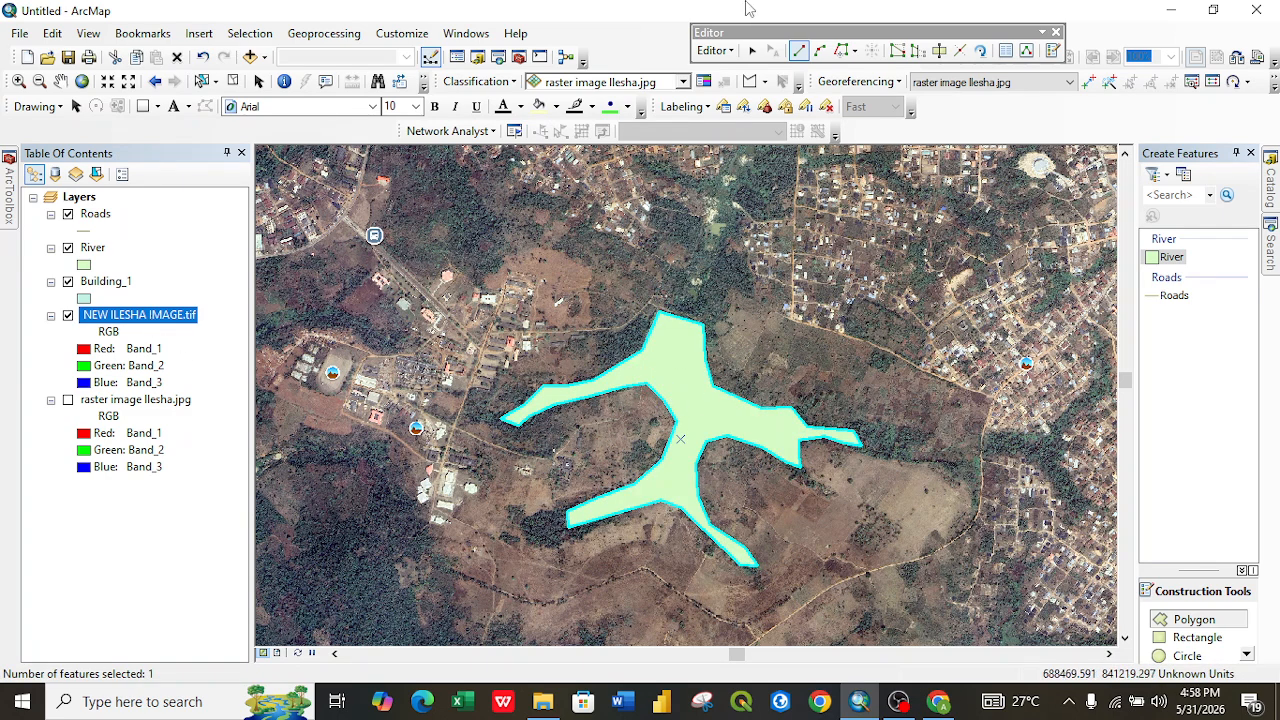
Stop the editing session and save the River layer edits.
click(714, 50)
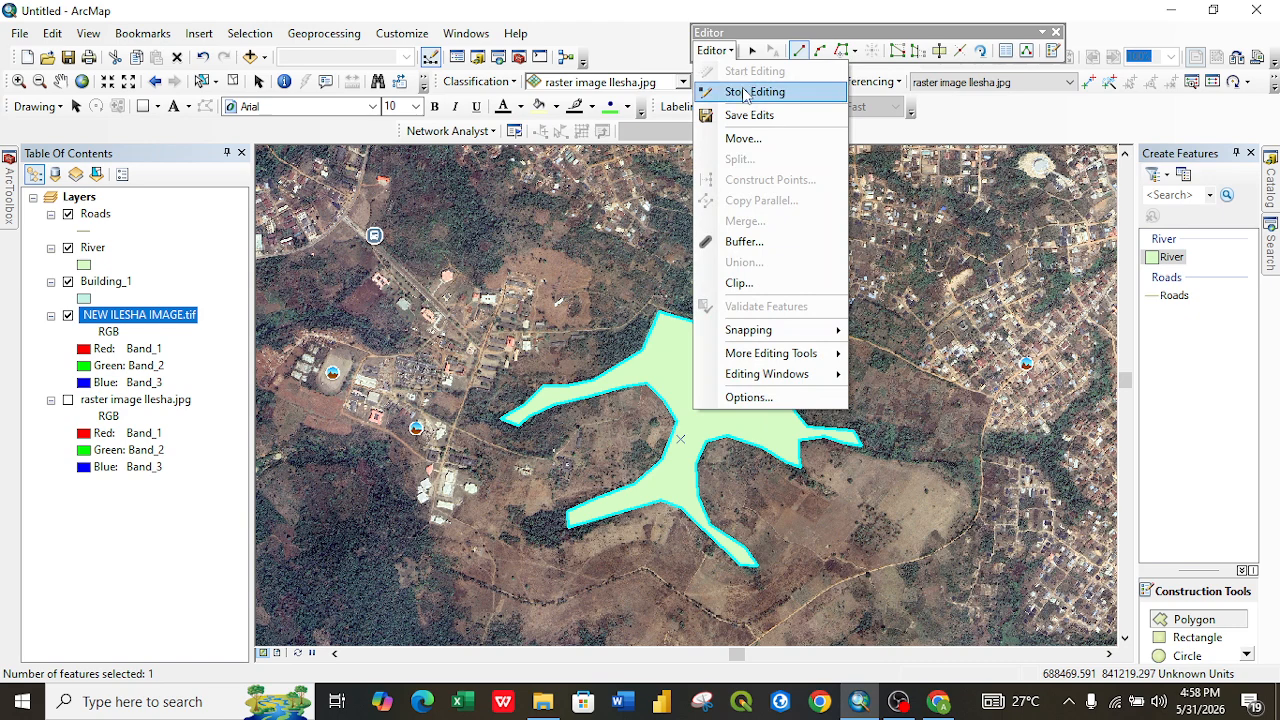
click(752, 91)
click(577, 410)
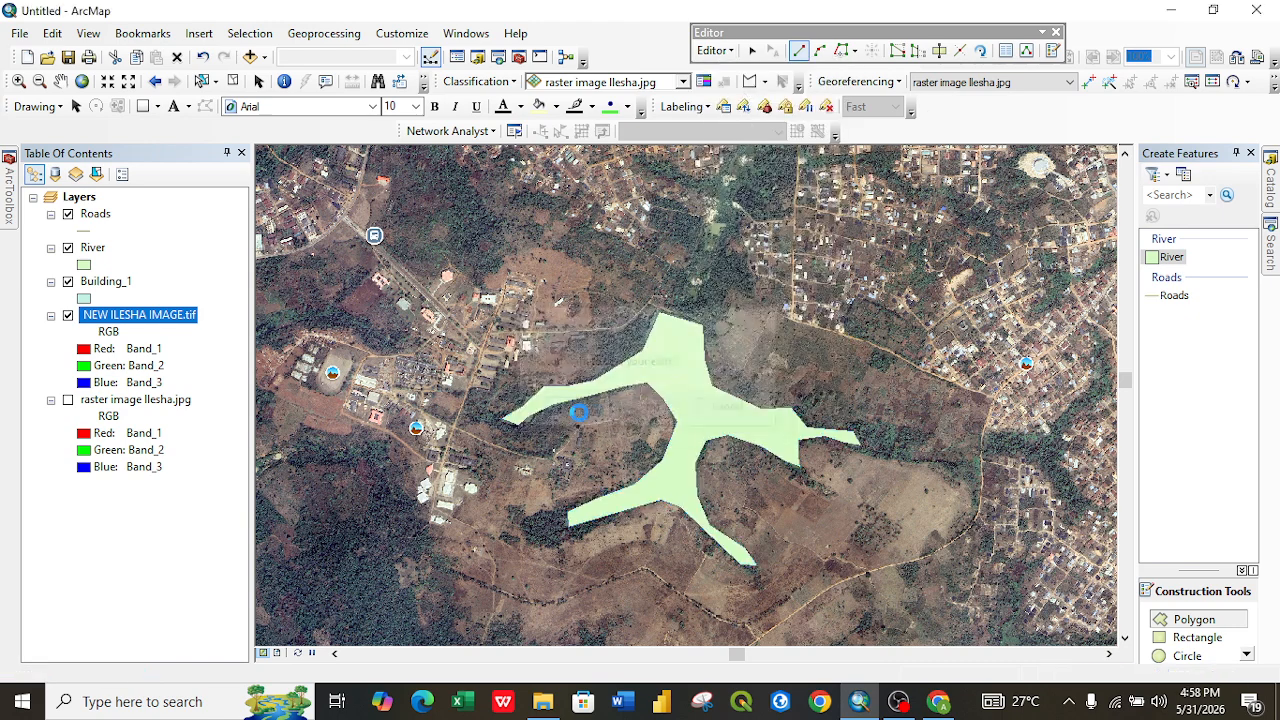
Start a new editing session on the Roads layer and continue past the spatial reference warnings.
click(721, 52)
click(763, 75)
click(703, 48)
click(742, 76)
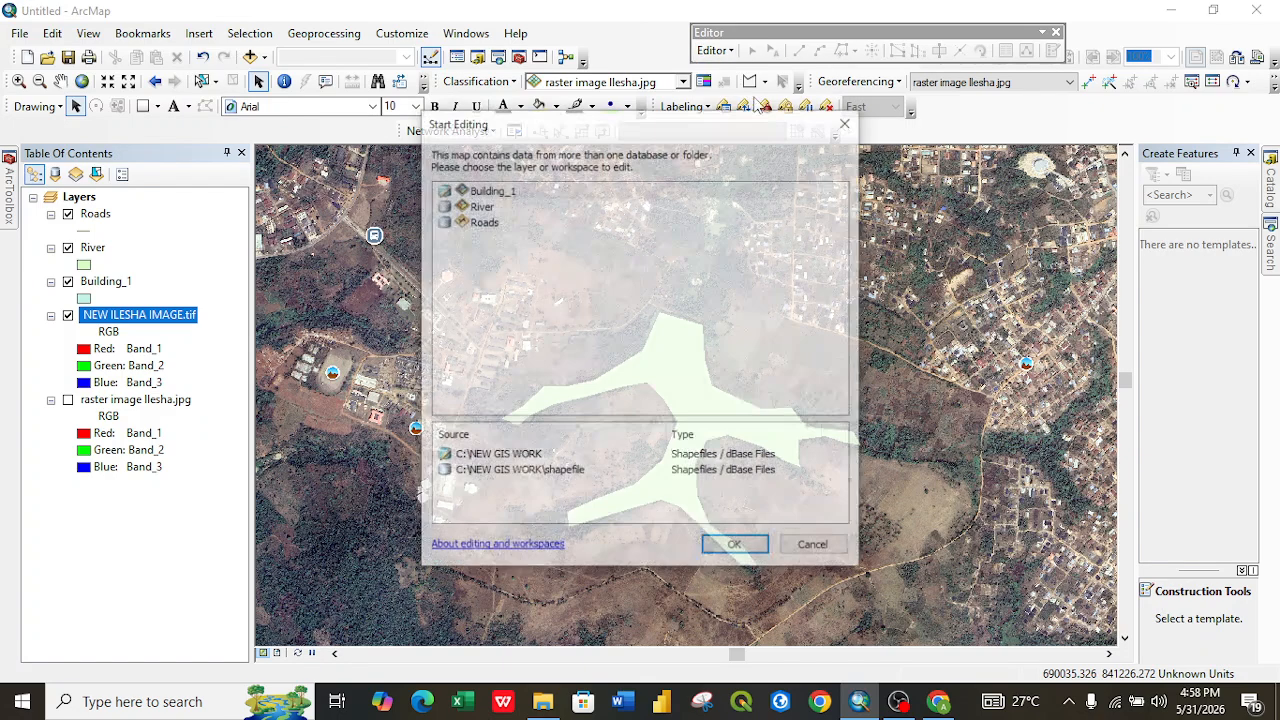
click(492, 225)
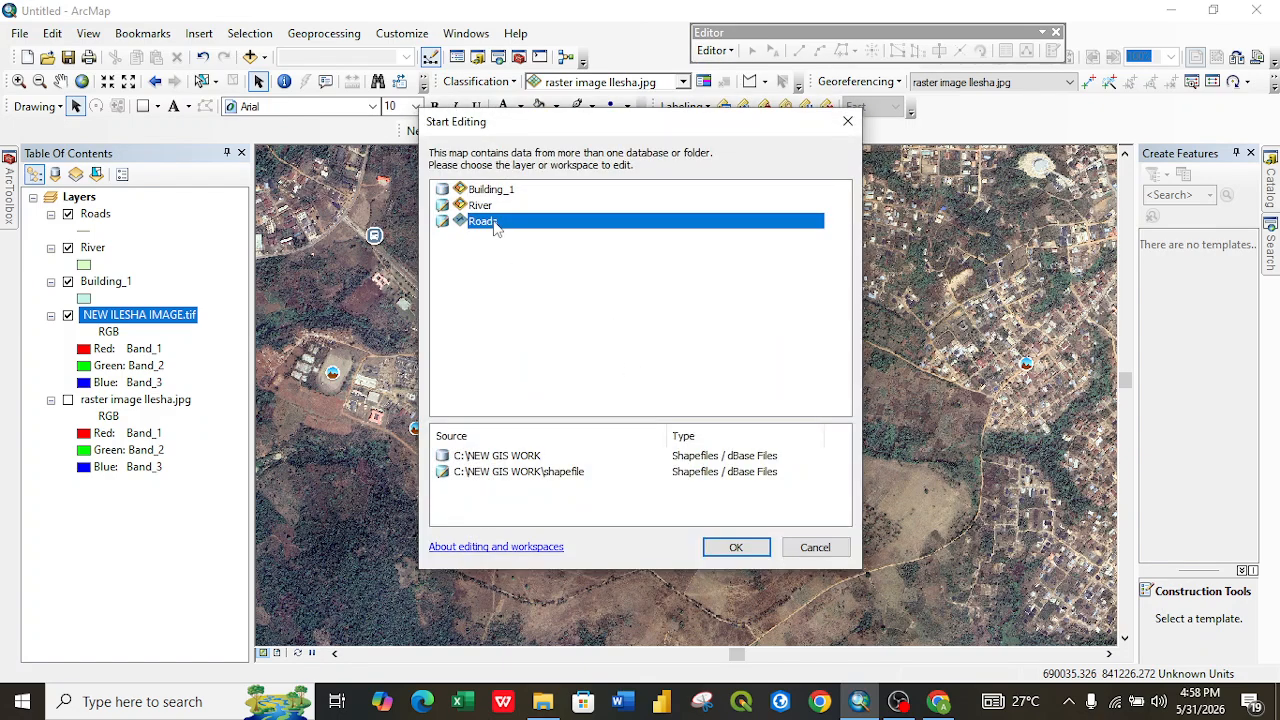
click(740, 549)
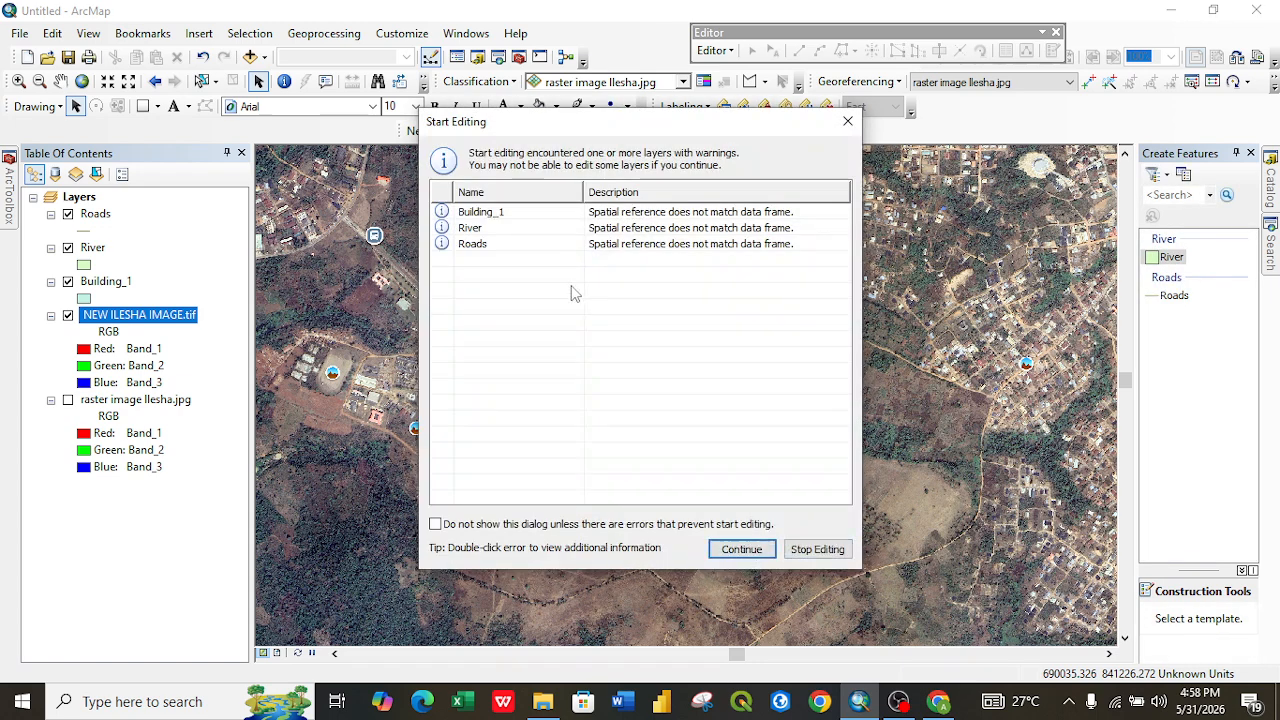
Set the default construction tool of the Roads feature template to Line.
double_click(1174, 295)
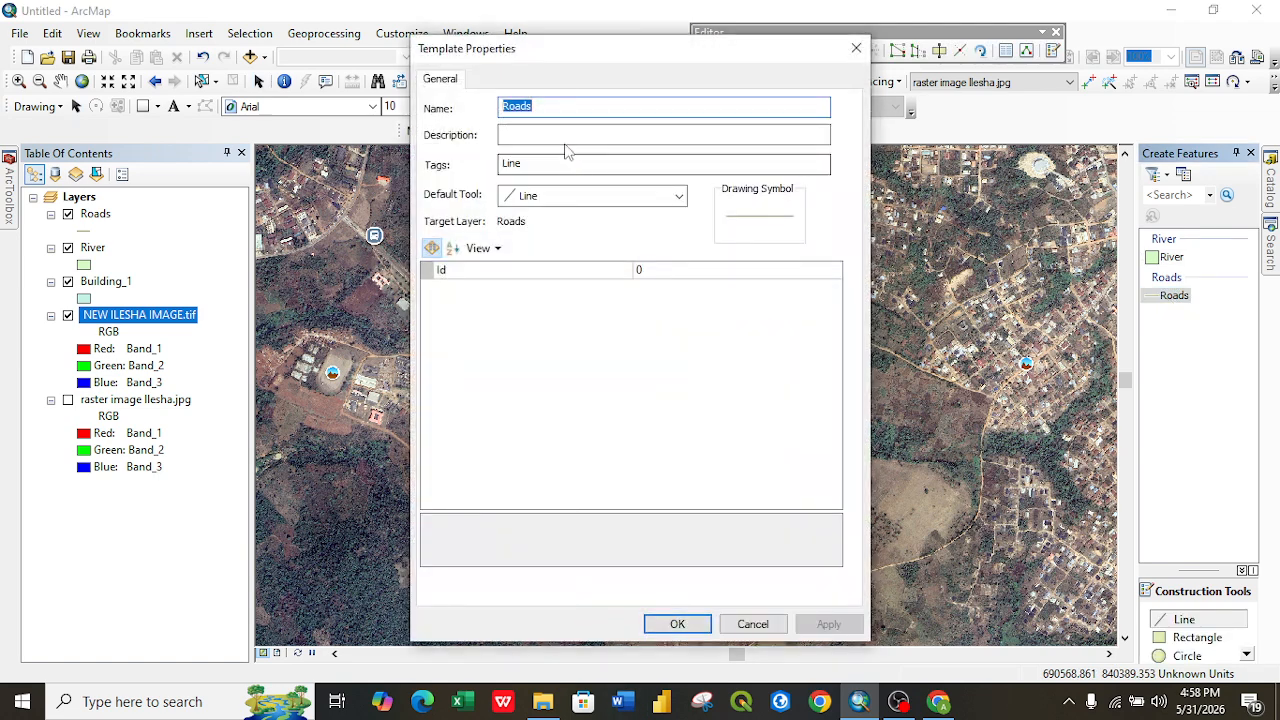
click(670, 195)
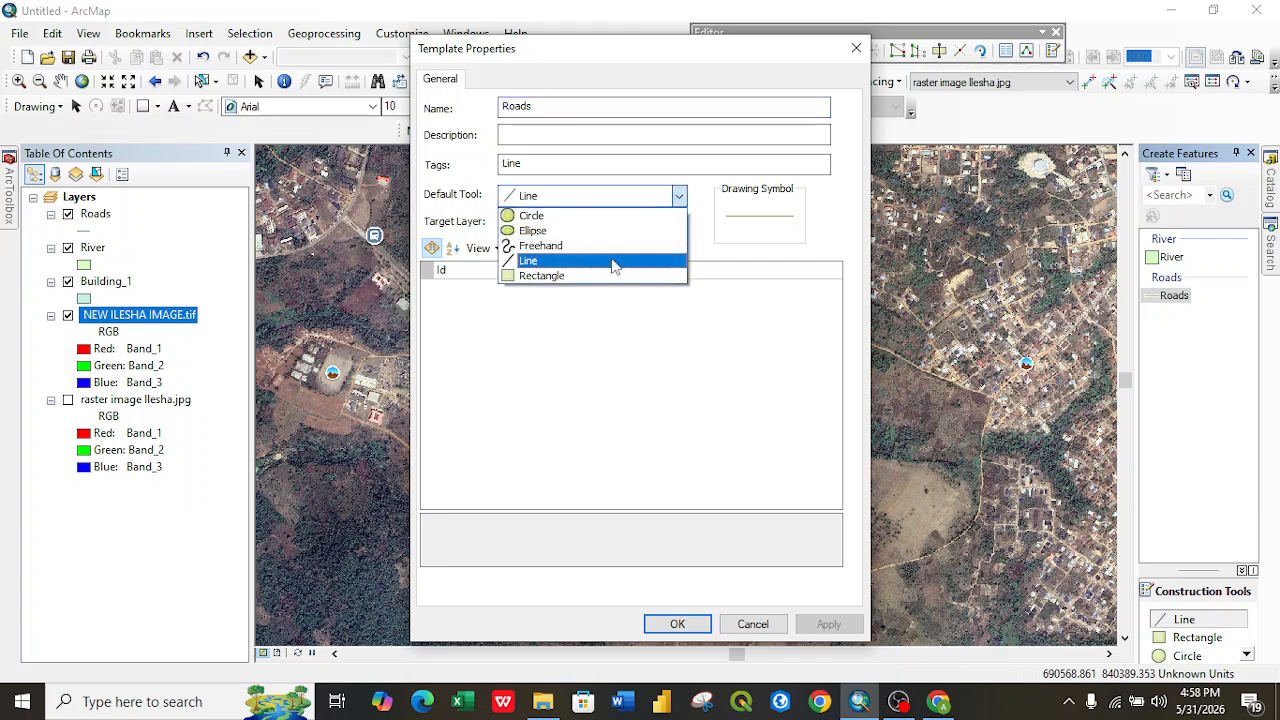
click(606, 266)
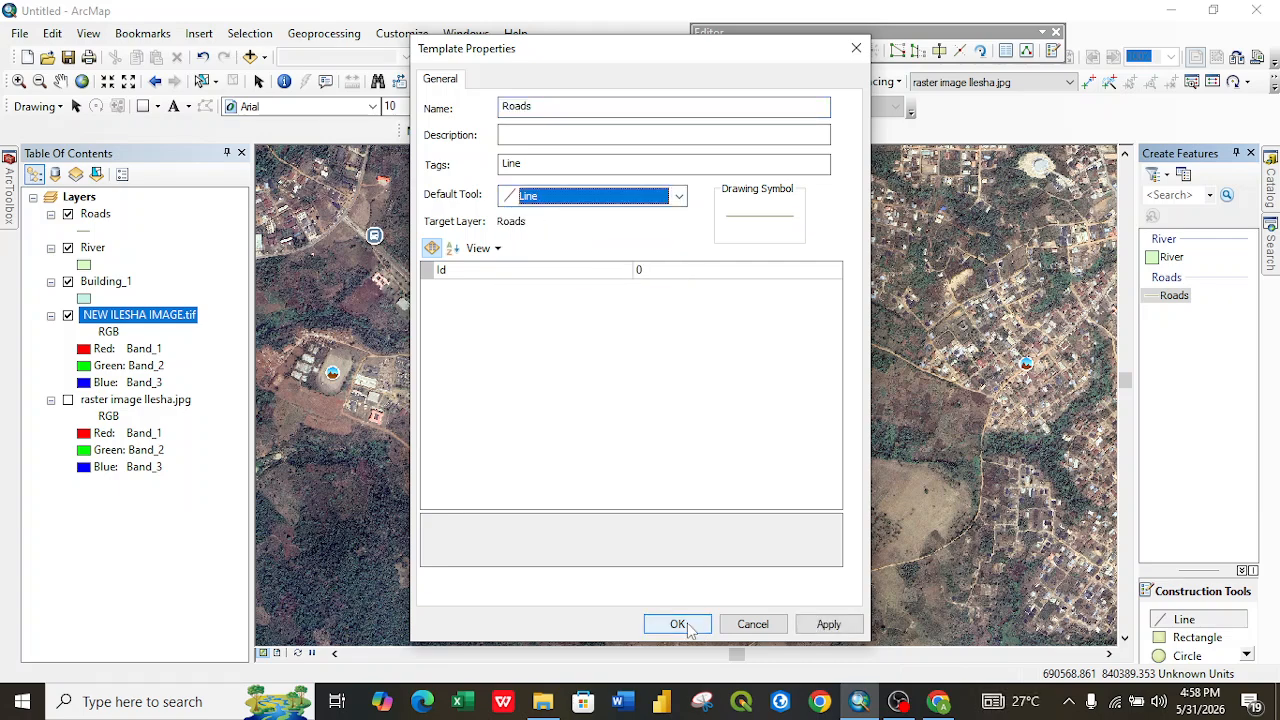
click(684, 623)
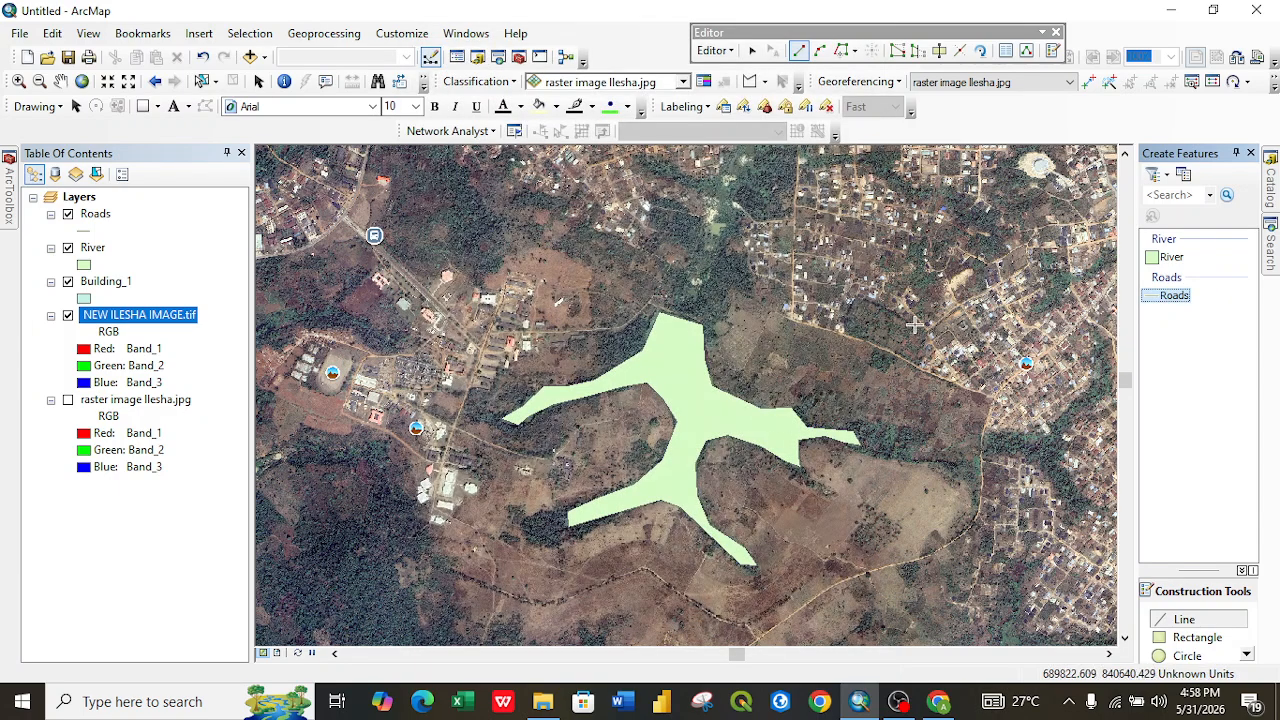
Trace the straight road west of the river's western tip, from the upper junction southwest to the next junction, as a Roads line.
scroll(505, 342, down, 2)
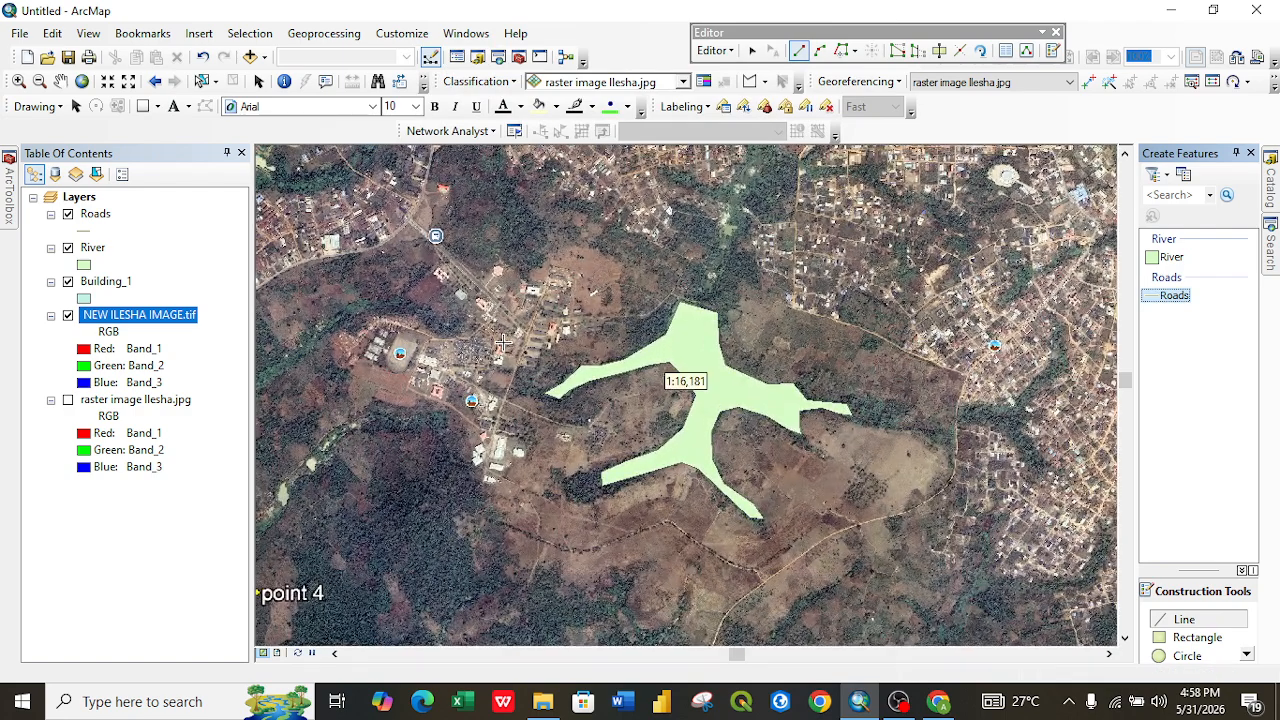
scroll(530, 367, up, 2)
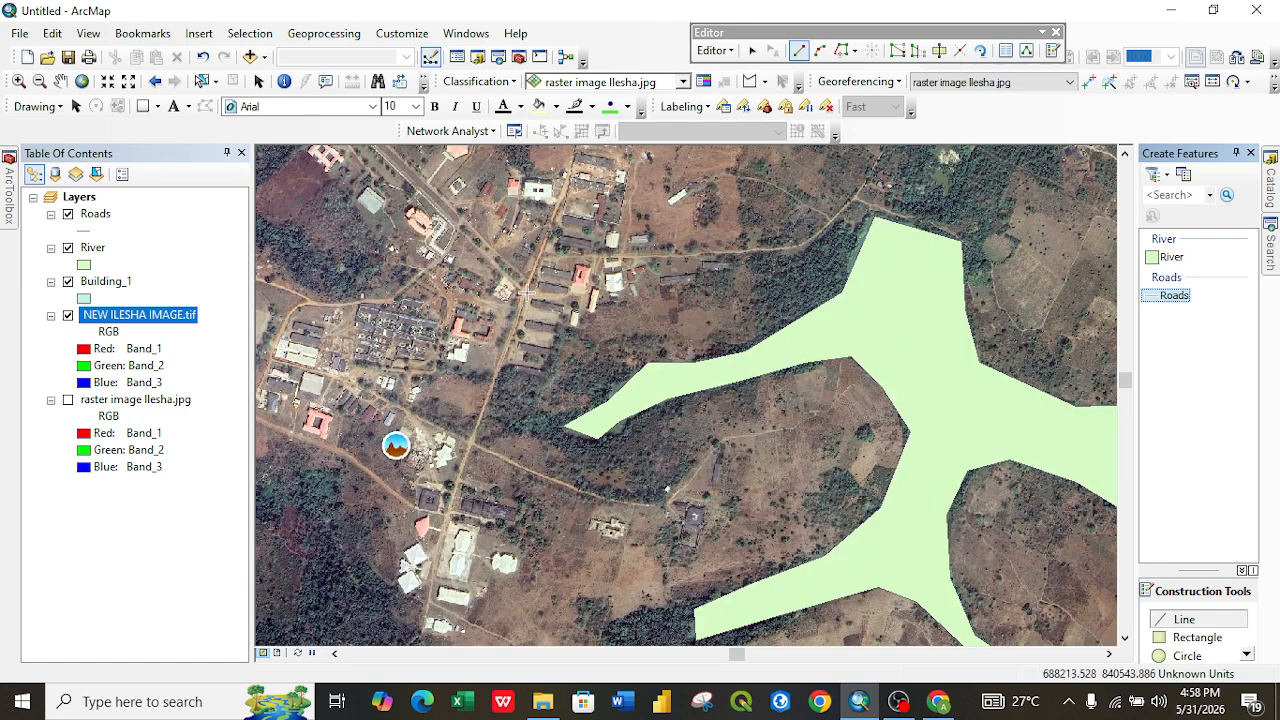
scroll(524, 290, up, 1)
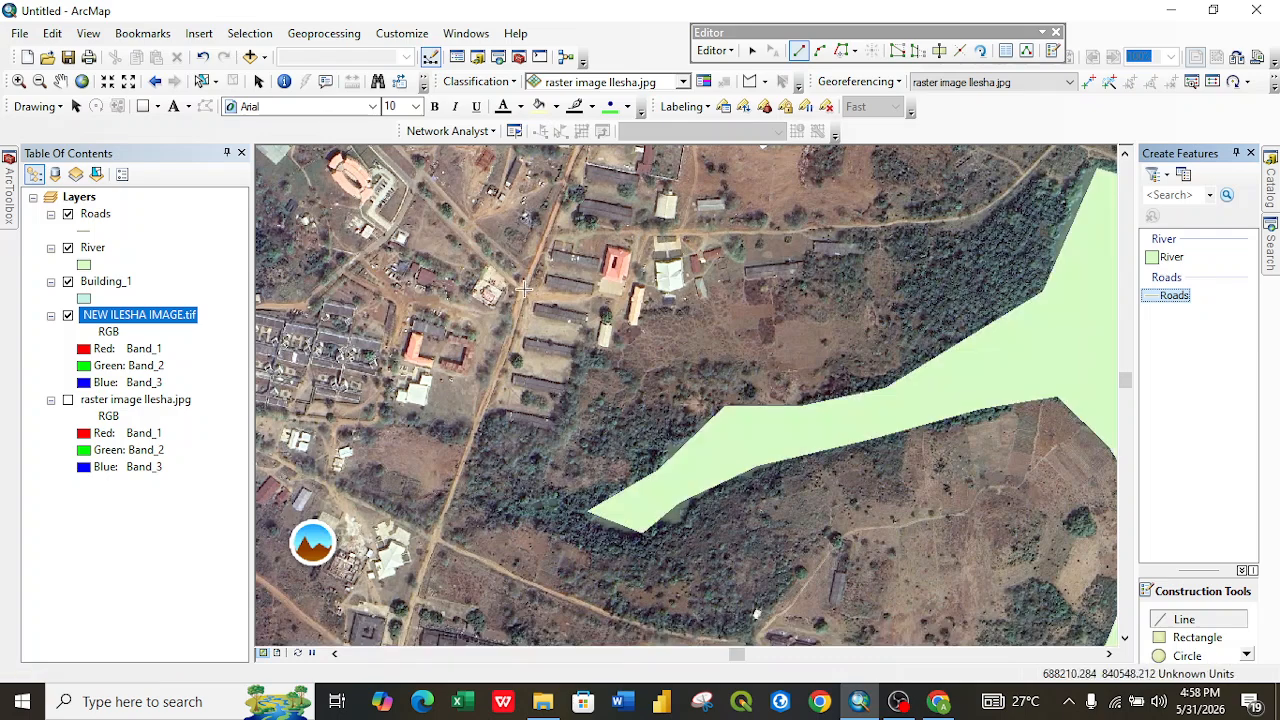
click(522, 290)
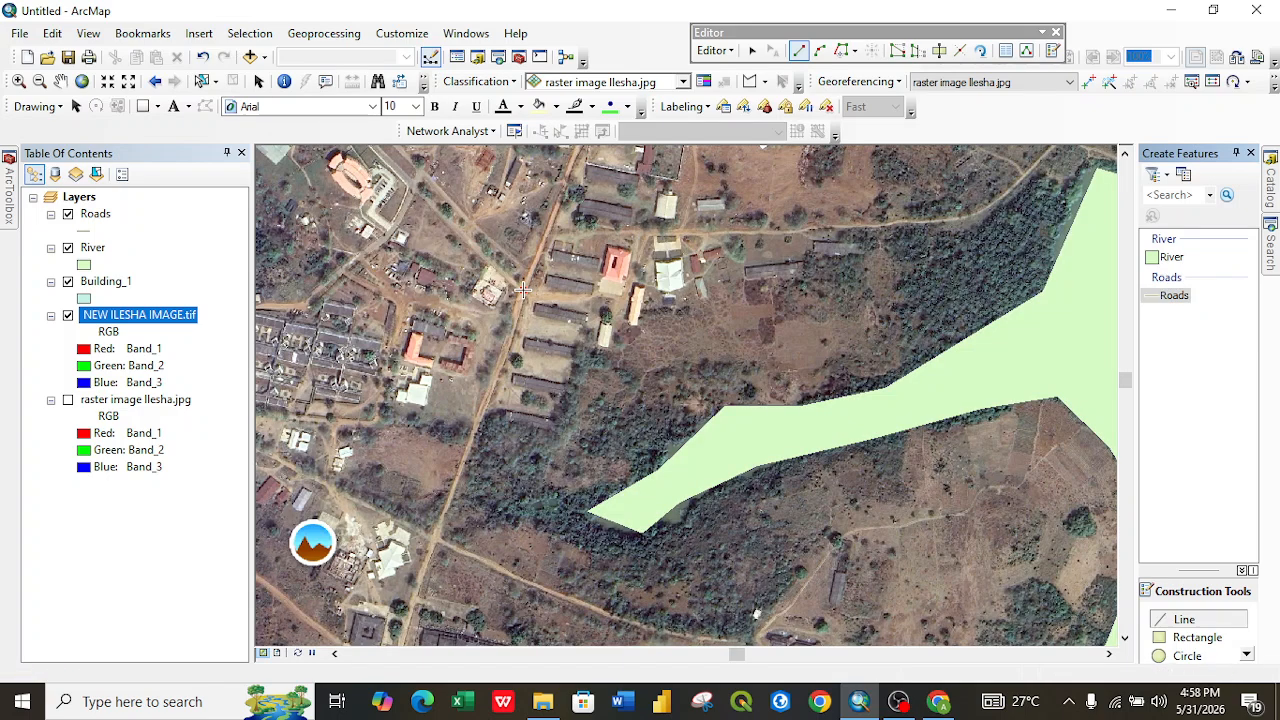
click(431, 541)
double_click(431, 541)
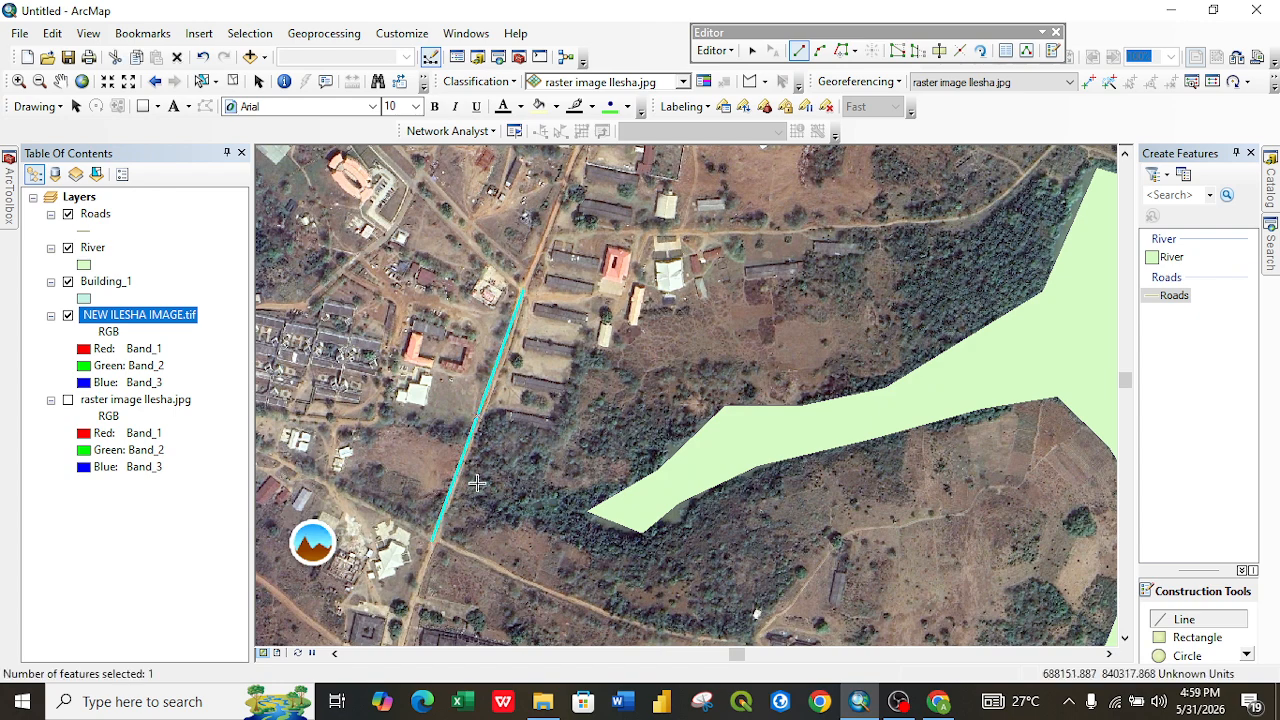
Trace the road running northwest from the upper junction, plus its branch bending southwest with a length of about 190 units.
click(521, 291)
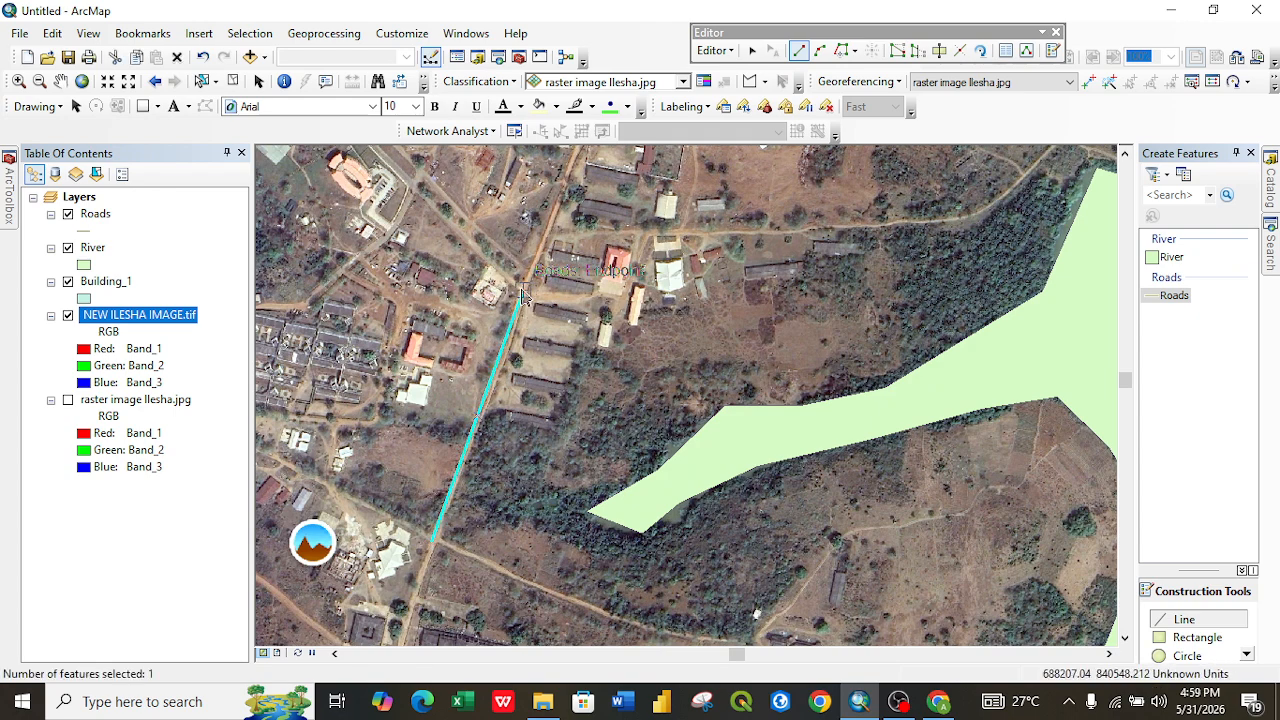
double_click(410, 187)
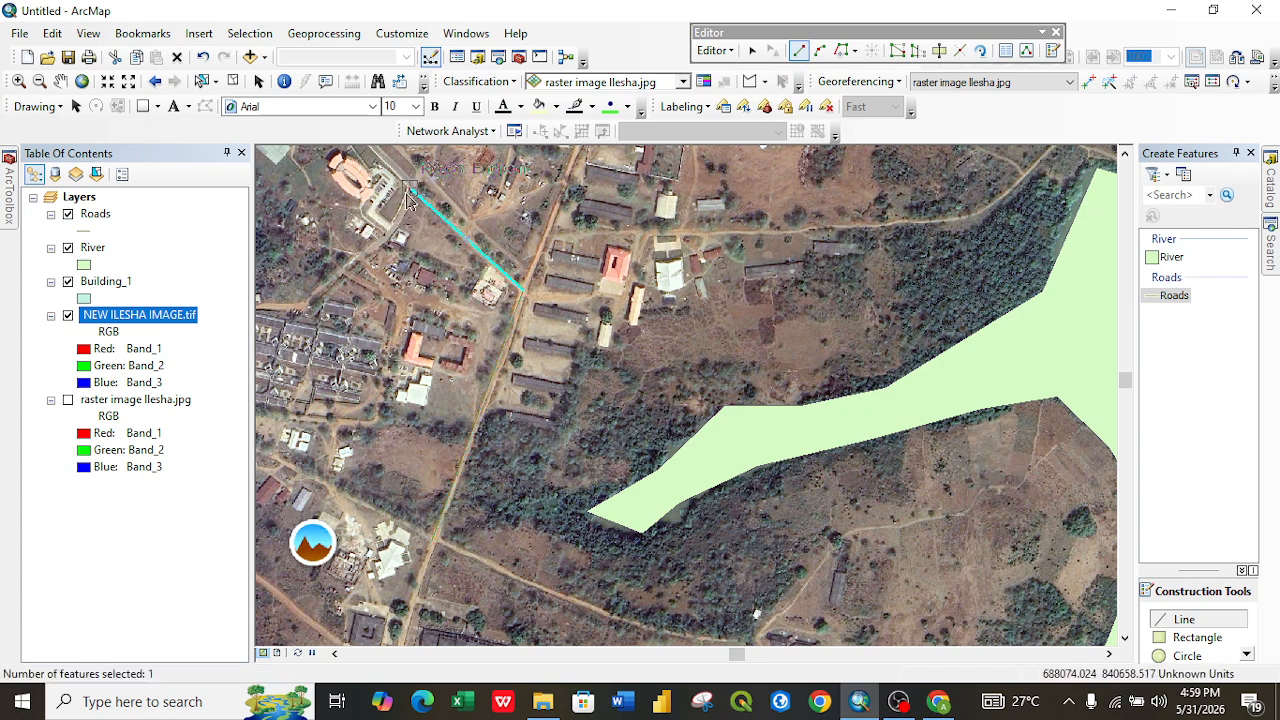
click(409, 188)
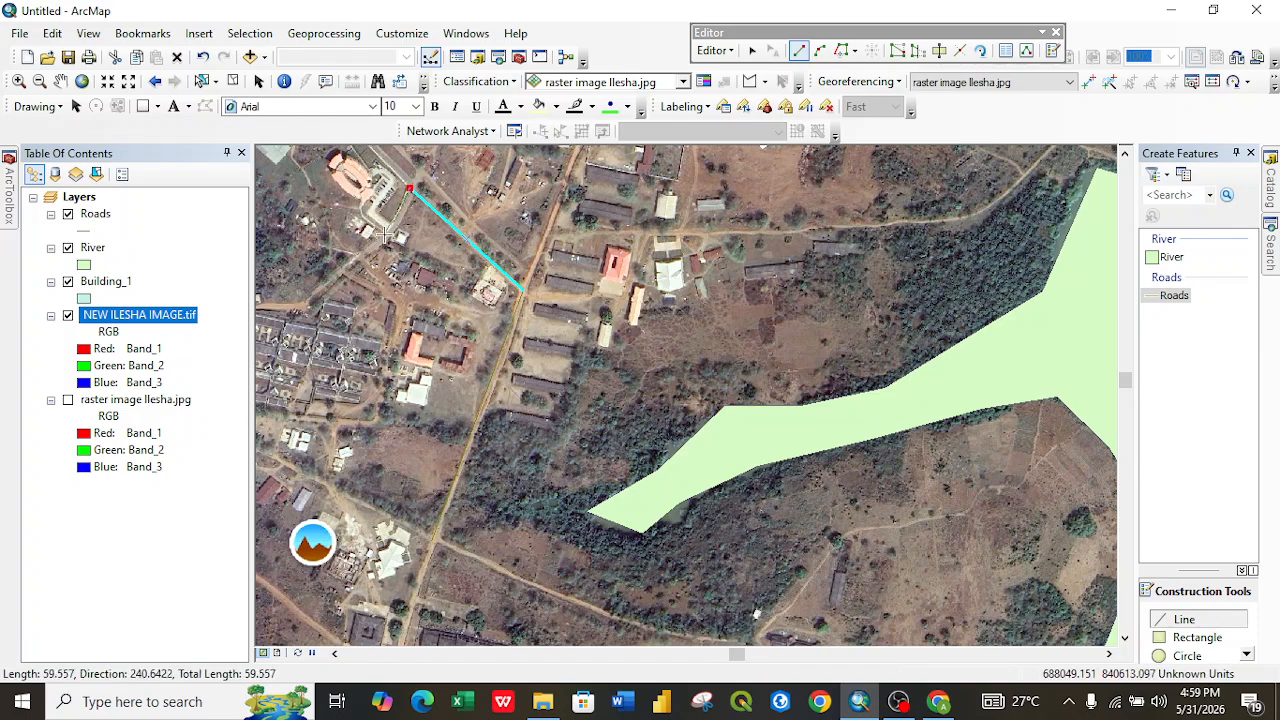
click(386, 244)
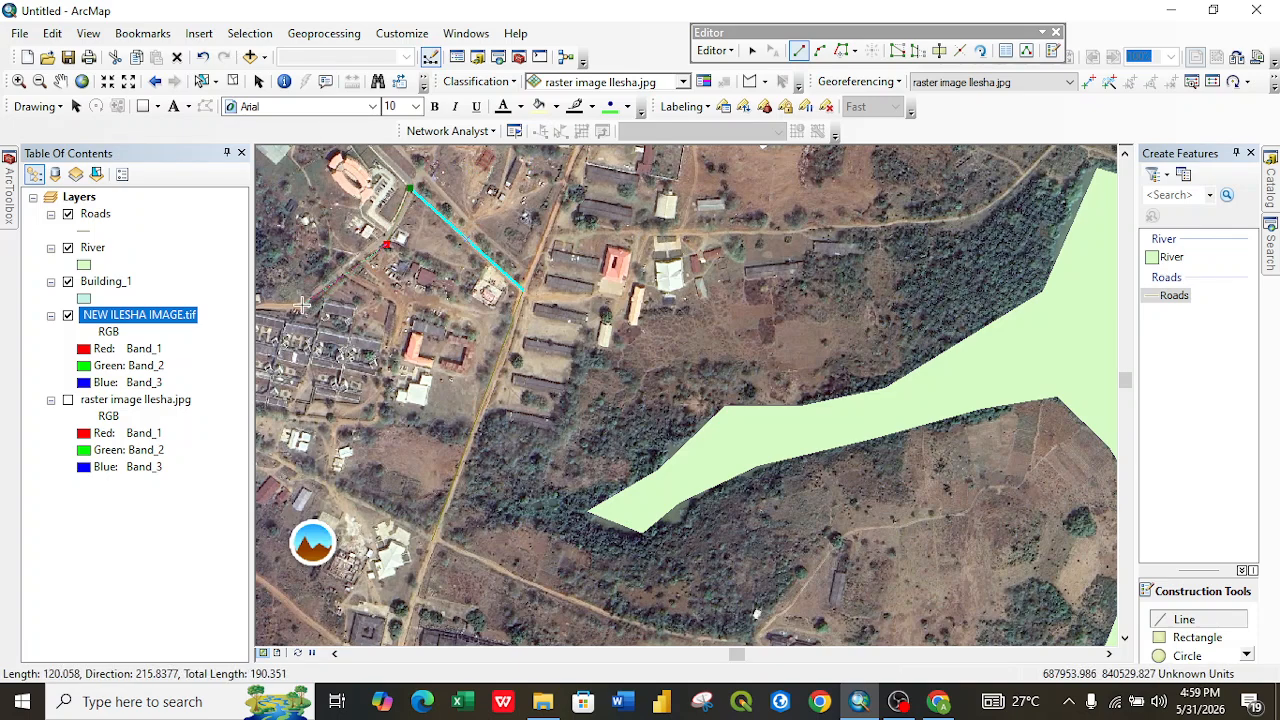
double_click(301, 303)
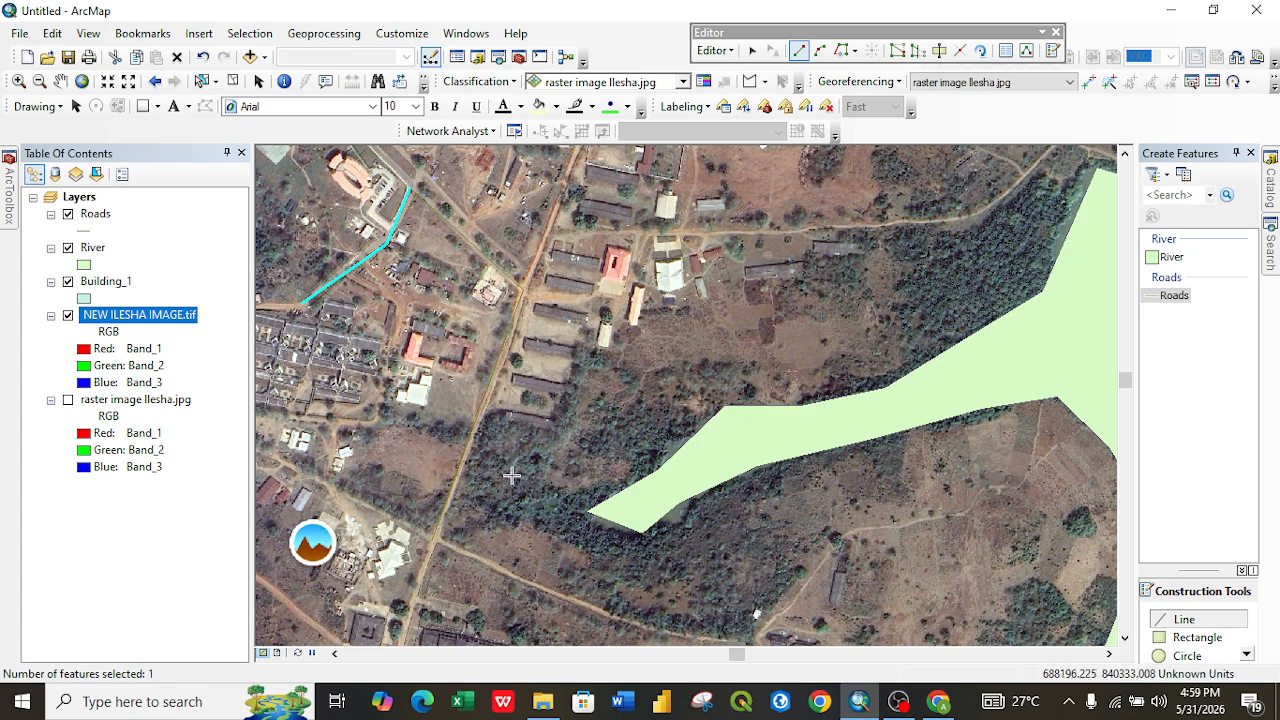
Change the Roads layer's line symbol to red with a width of 5.
click(92, 231)
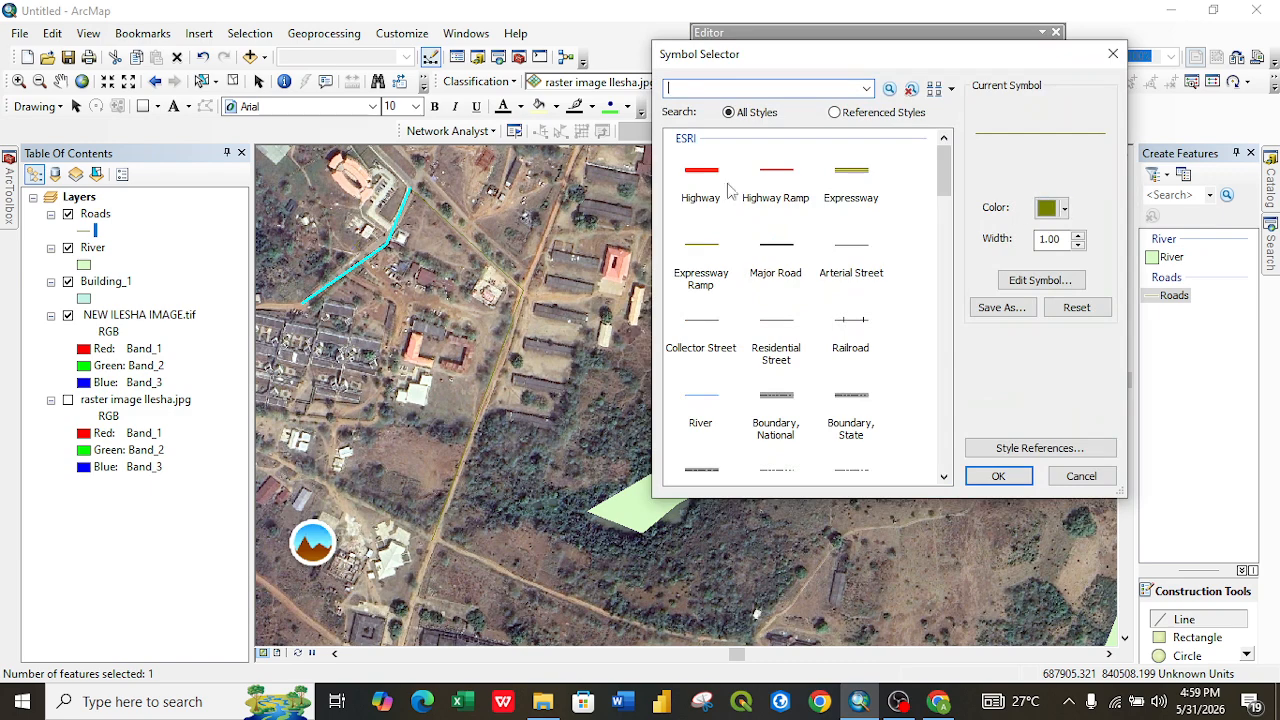
click(1066, 207)
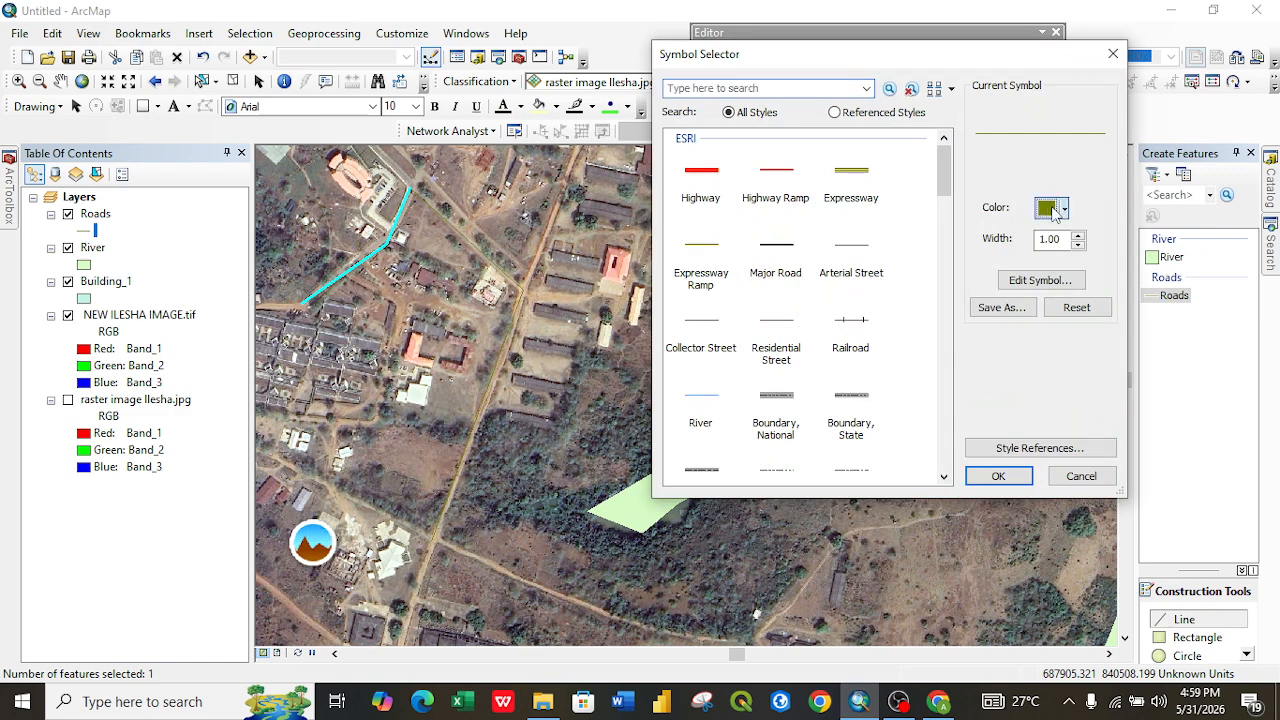
click(1061, 309)
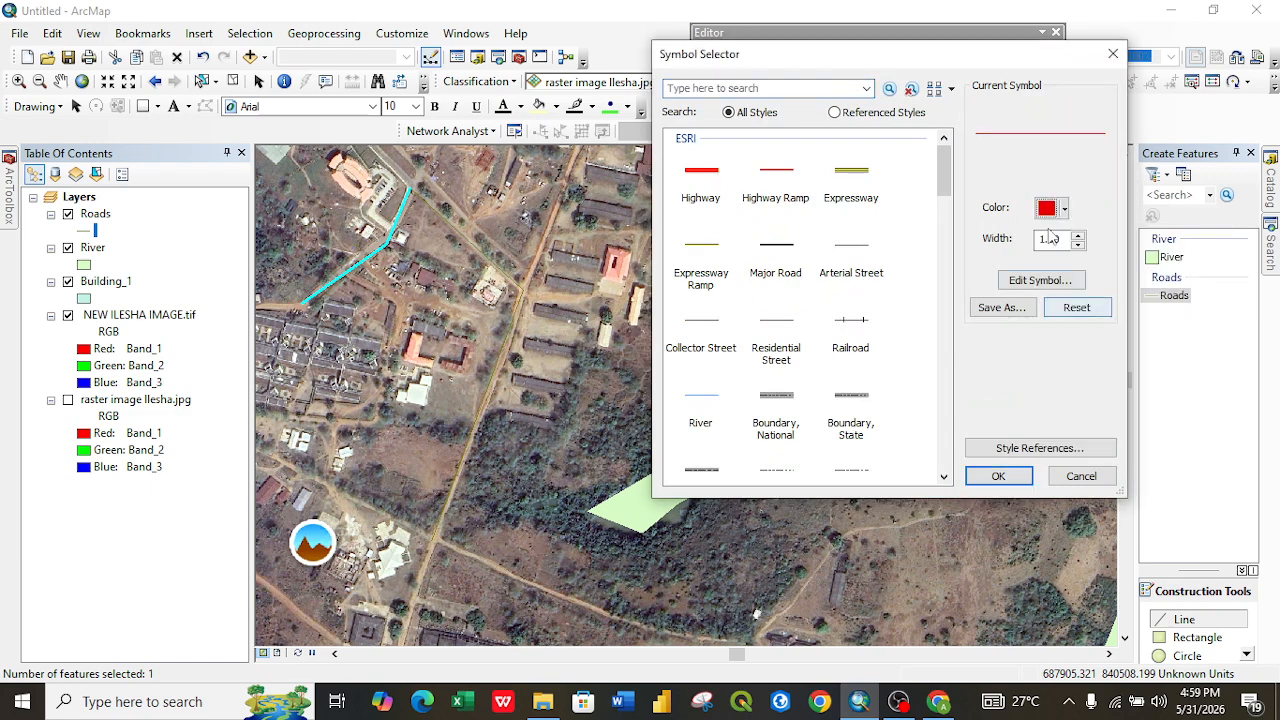
click(1078, 235)
click(1078, 235)
click(1078, 235)
click(1078, 235)
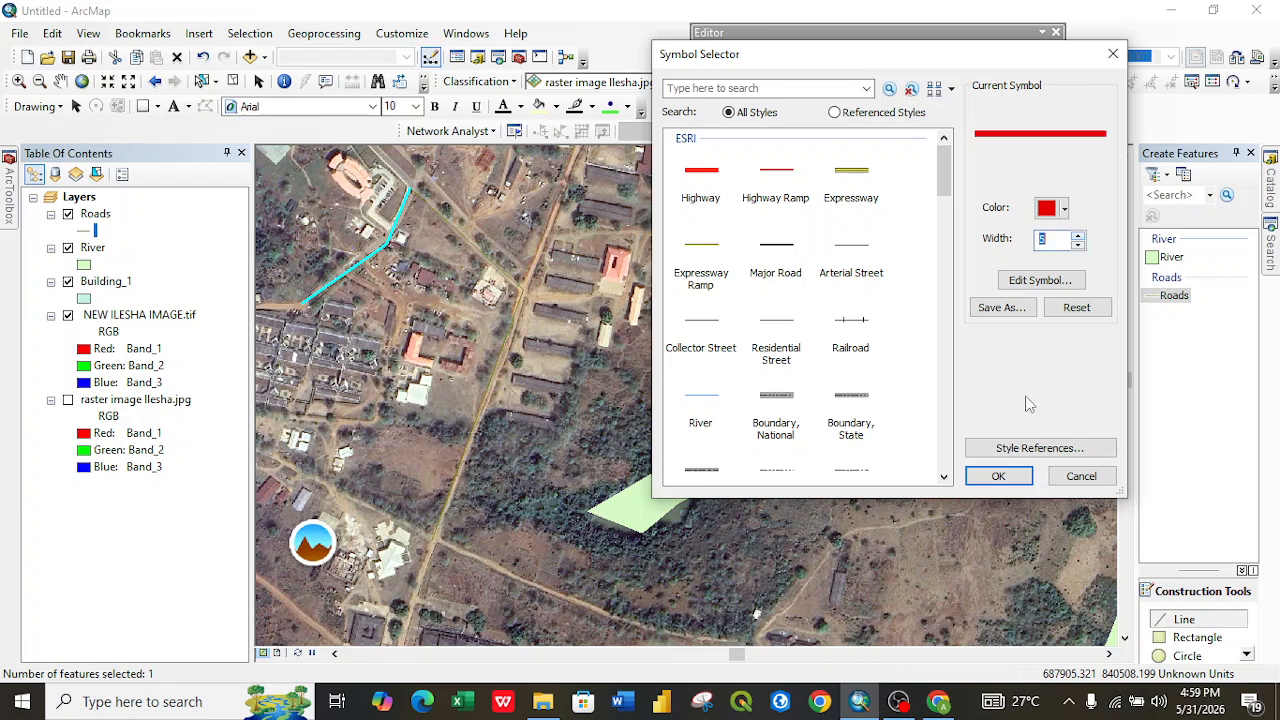
click(998, 476)
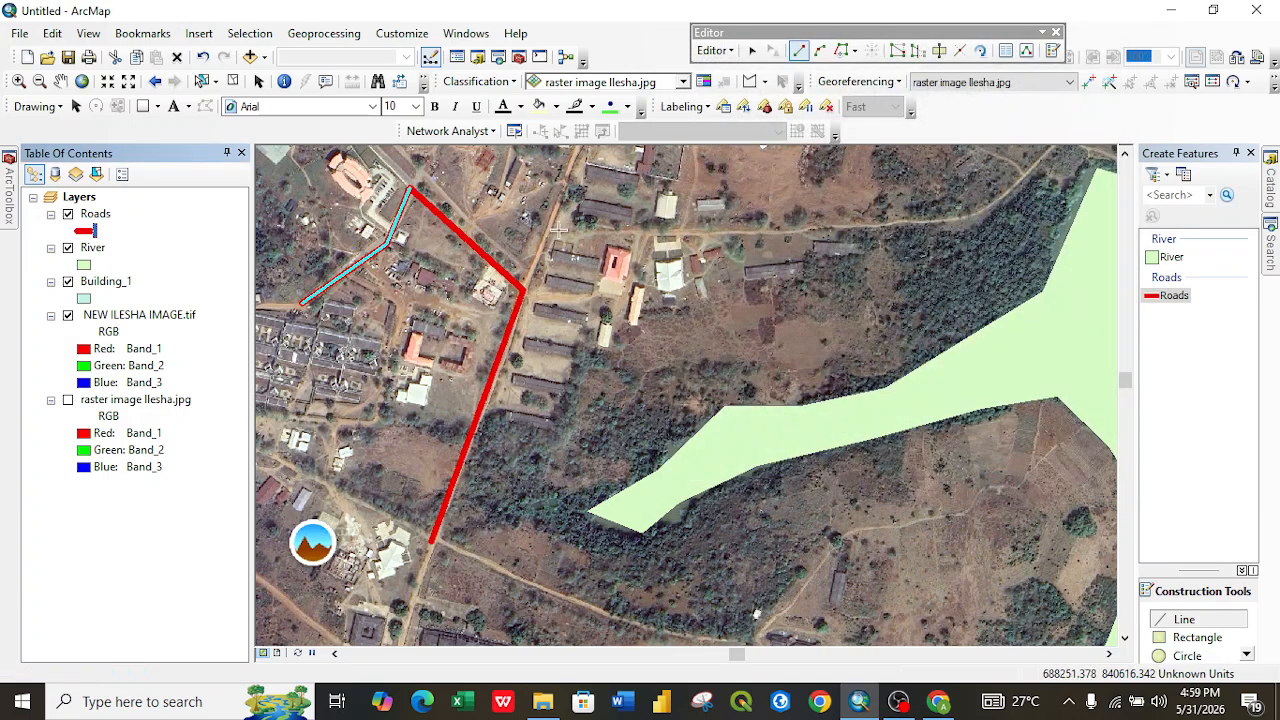
Trace the bending road southeast from the first road's lower junction, and the short road continuing south-southwest from the same junction.
scroll(530, 514, down, 3)
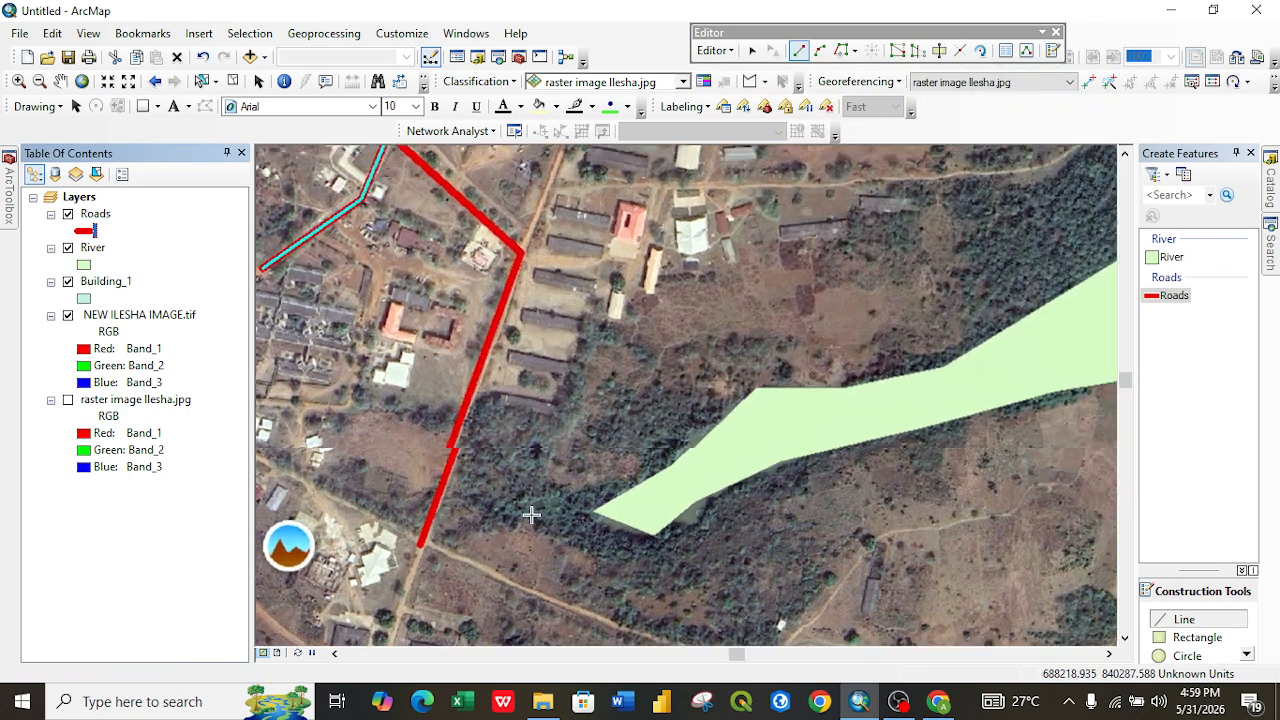
scroll(530, 514, up, 2)
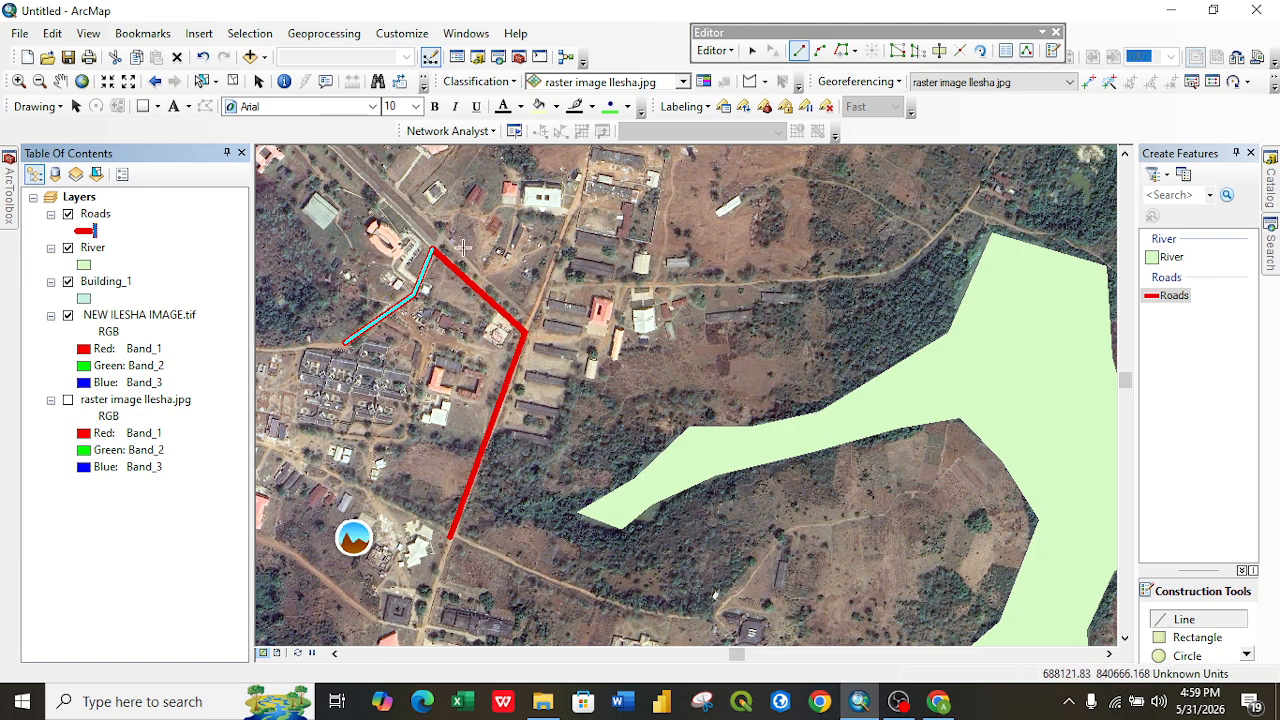
click(453, 540)
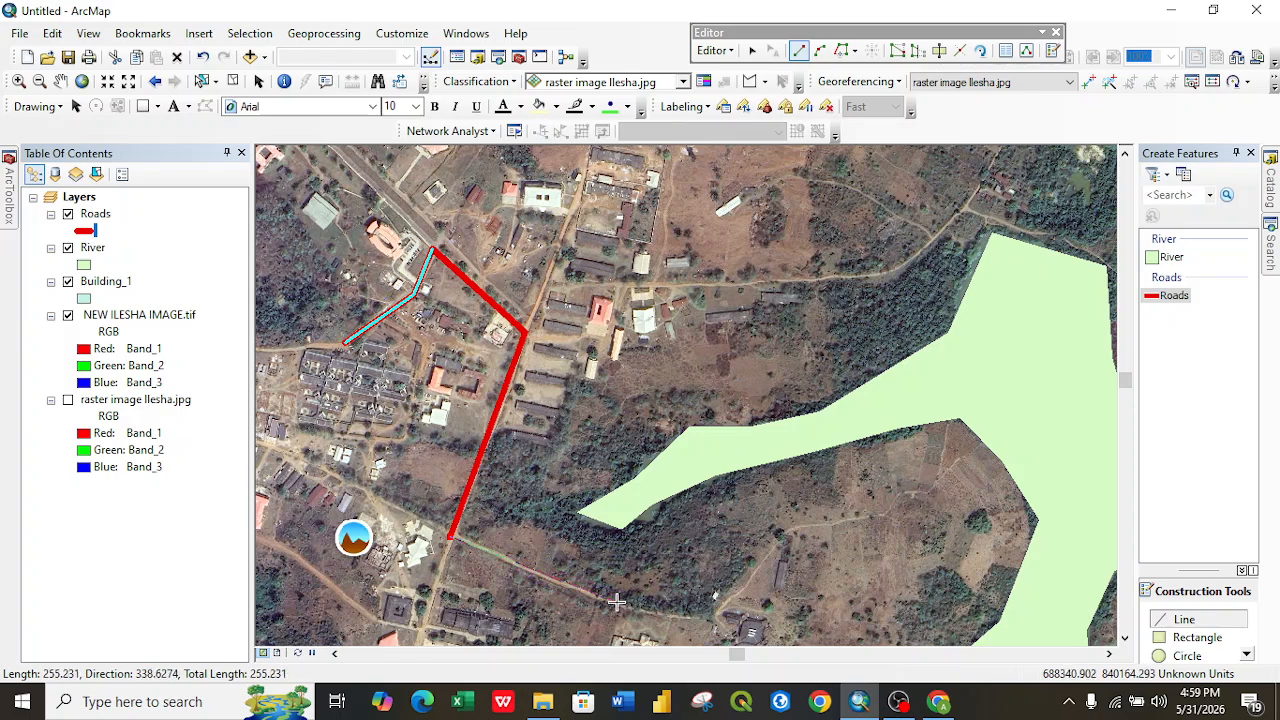
click(607, 601)
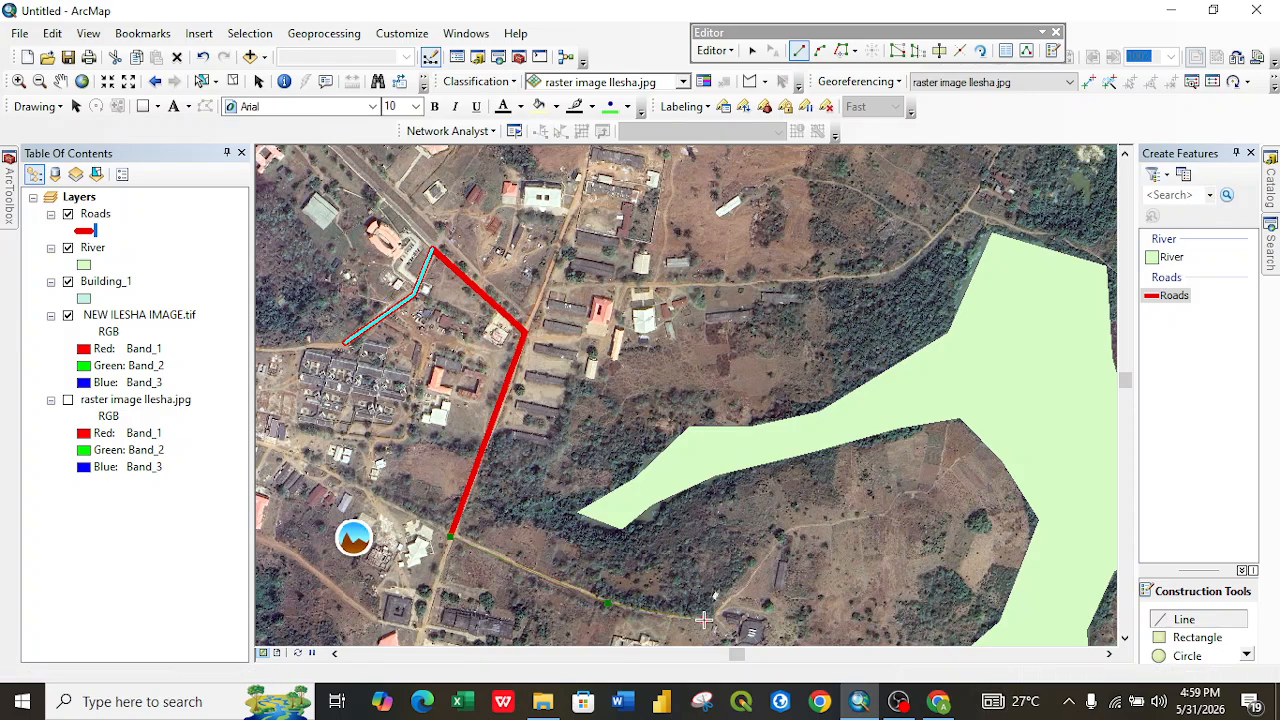
double_click(704, 620)
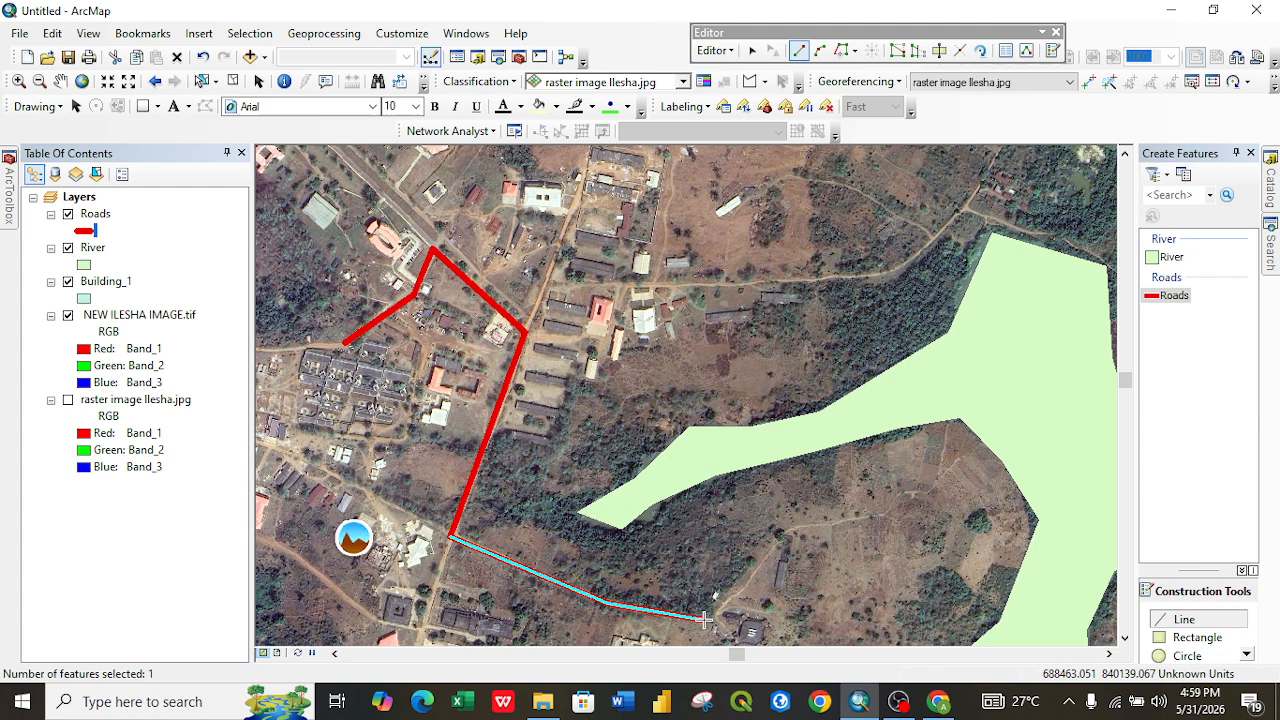
click(452, 542)
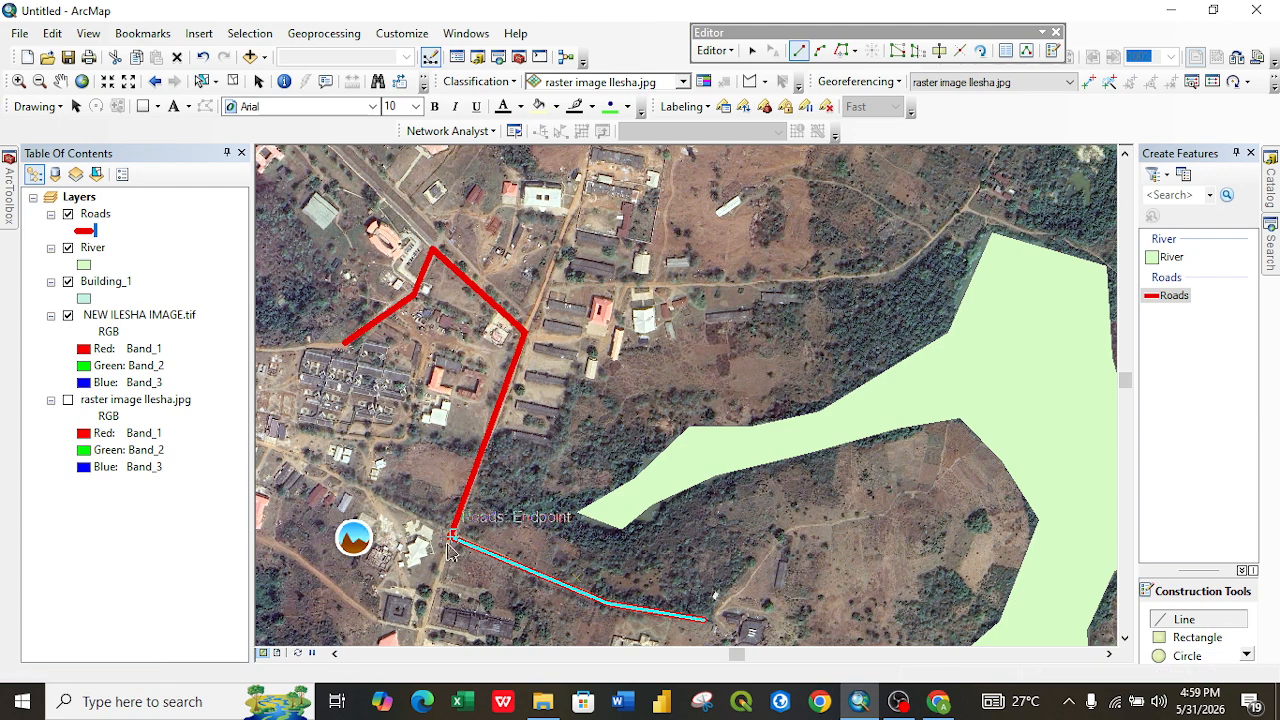
double_click(423, 628)
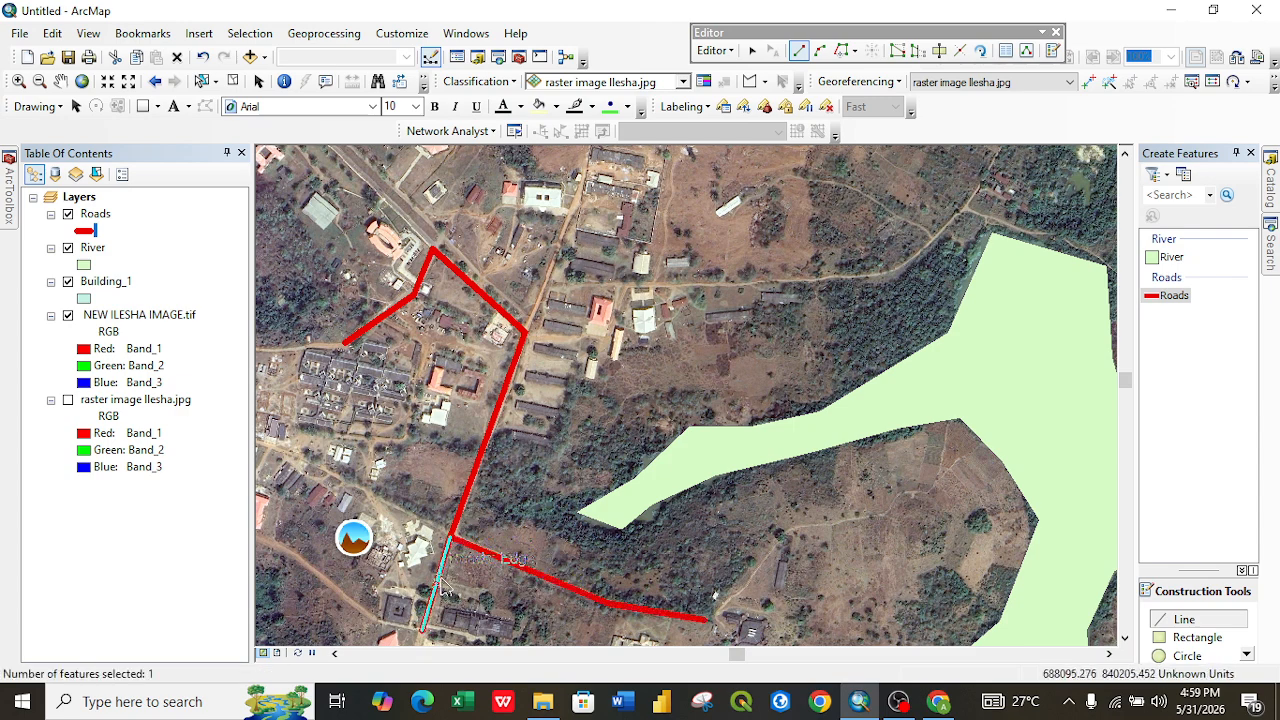
click(440, 592)
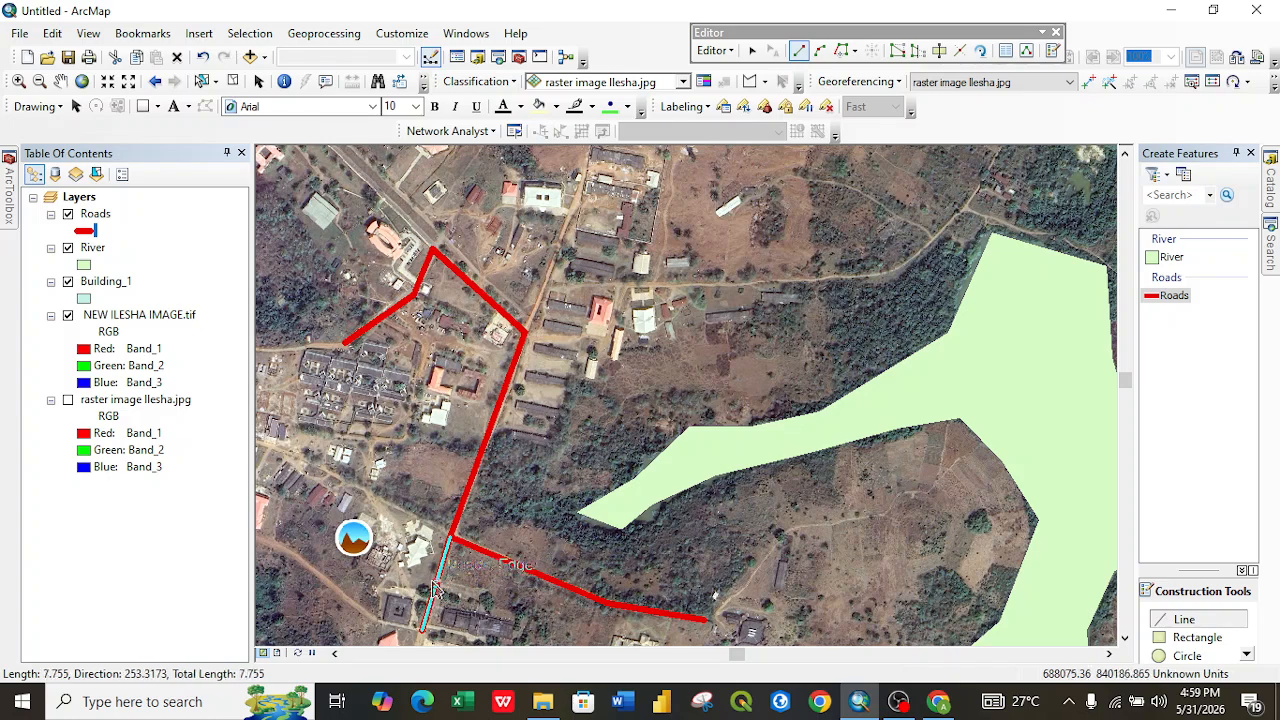
right_click(433, 588)
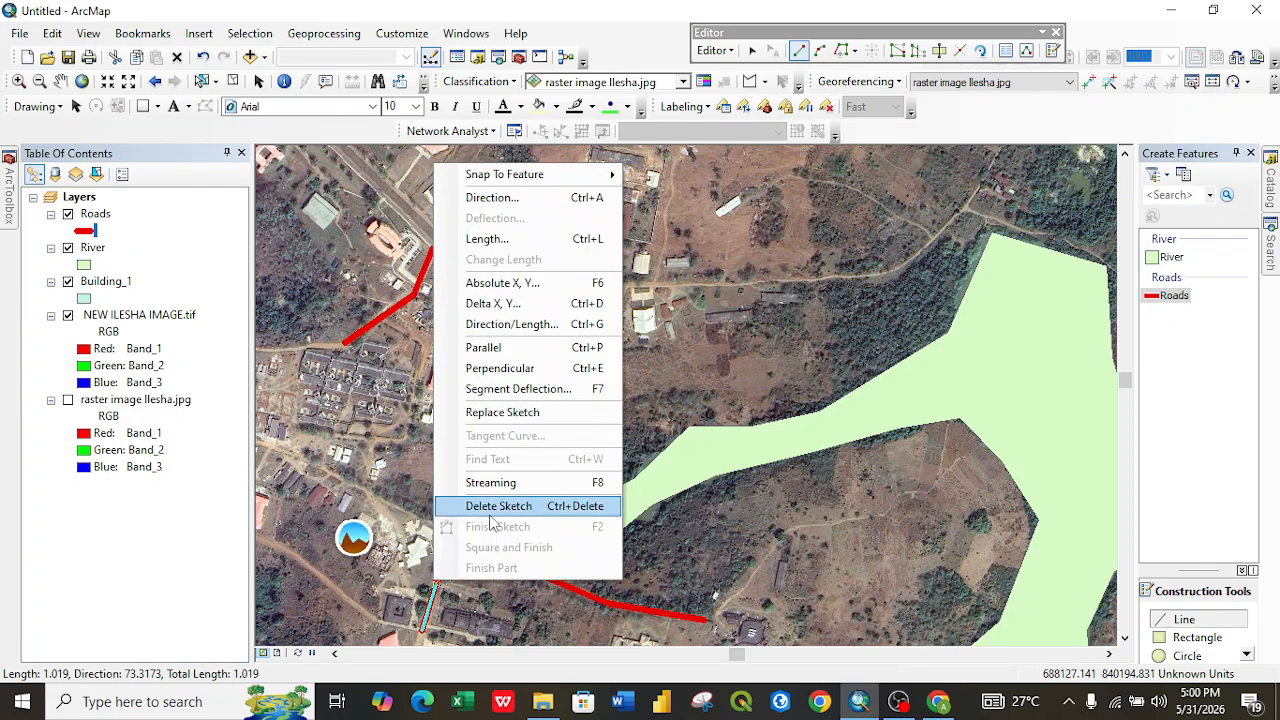
click(486, 506)
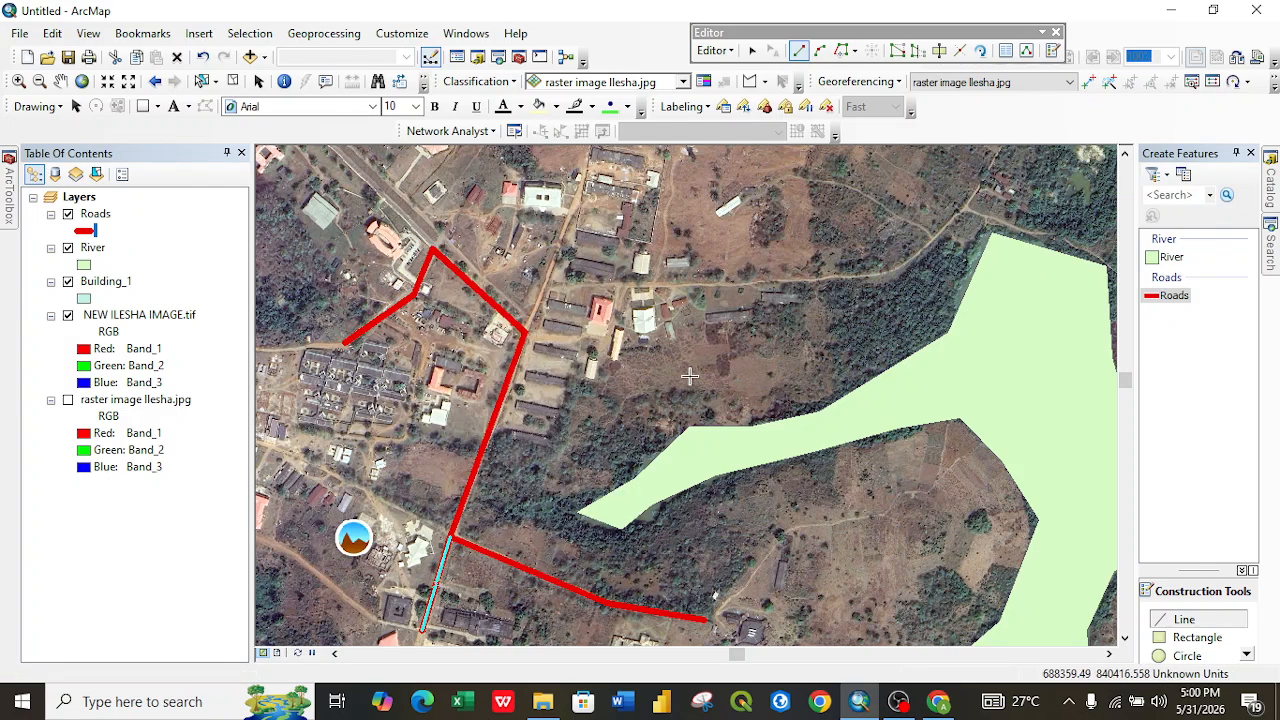
Stop the editing session and save the Roads layer edits.
click(728, 52)
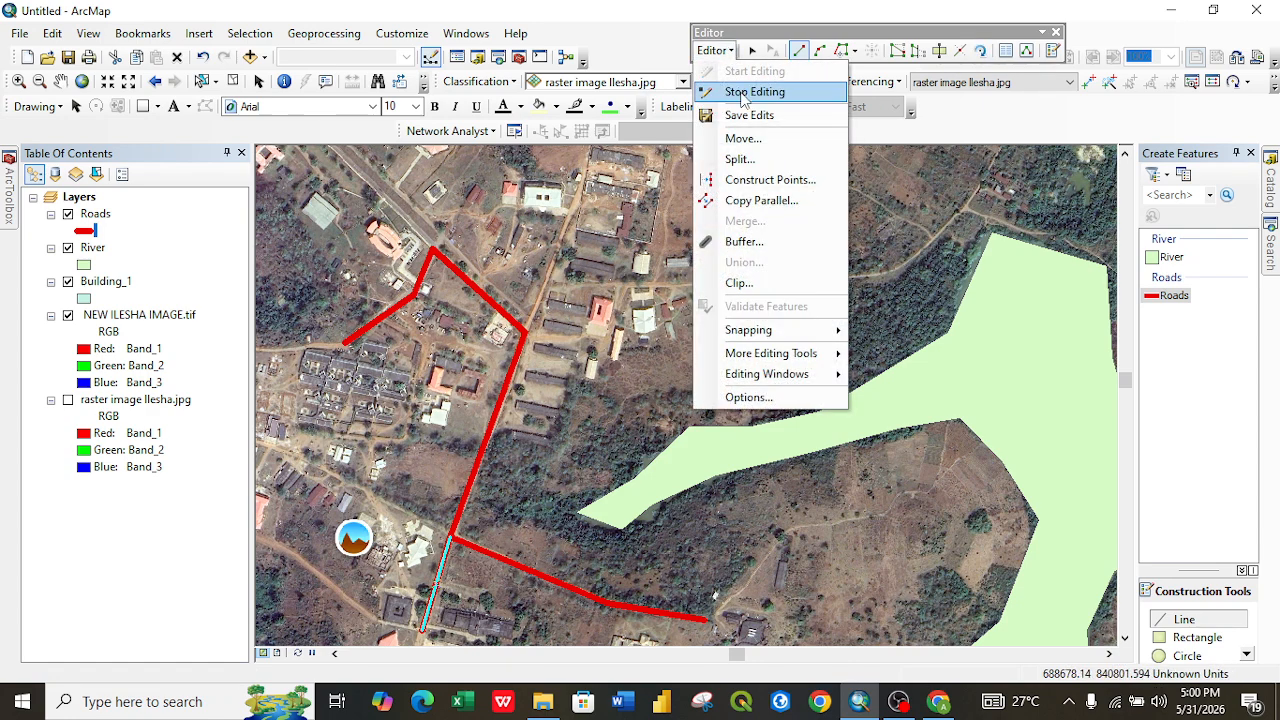
click(742, 91)
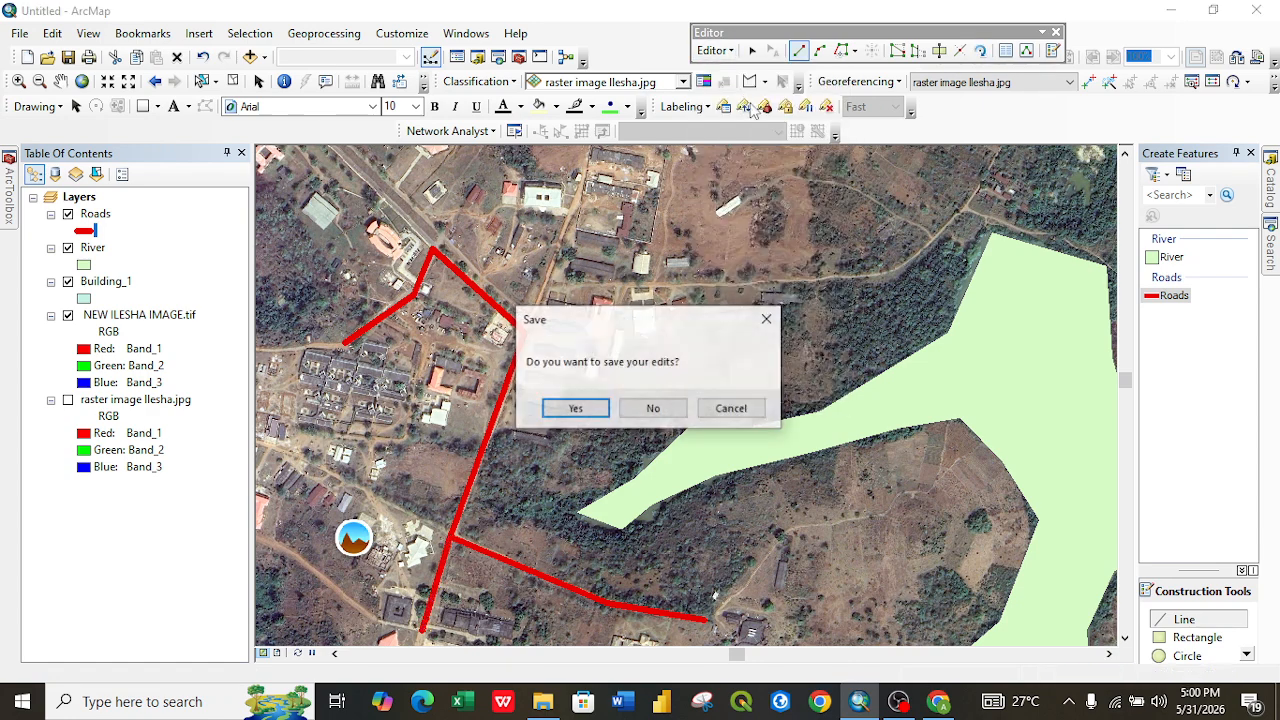
click(575, 410)
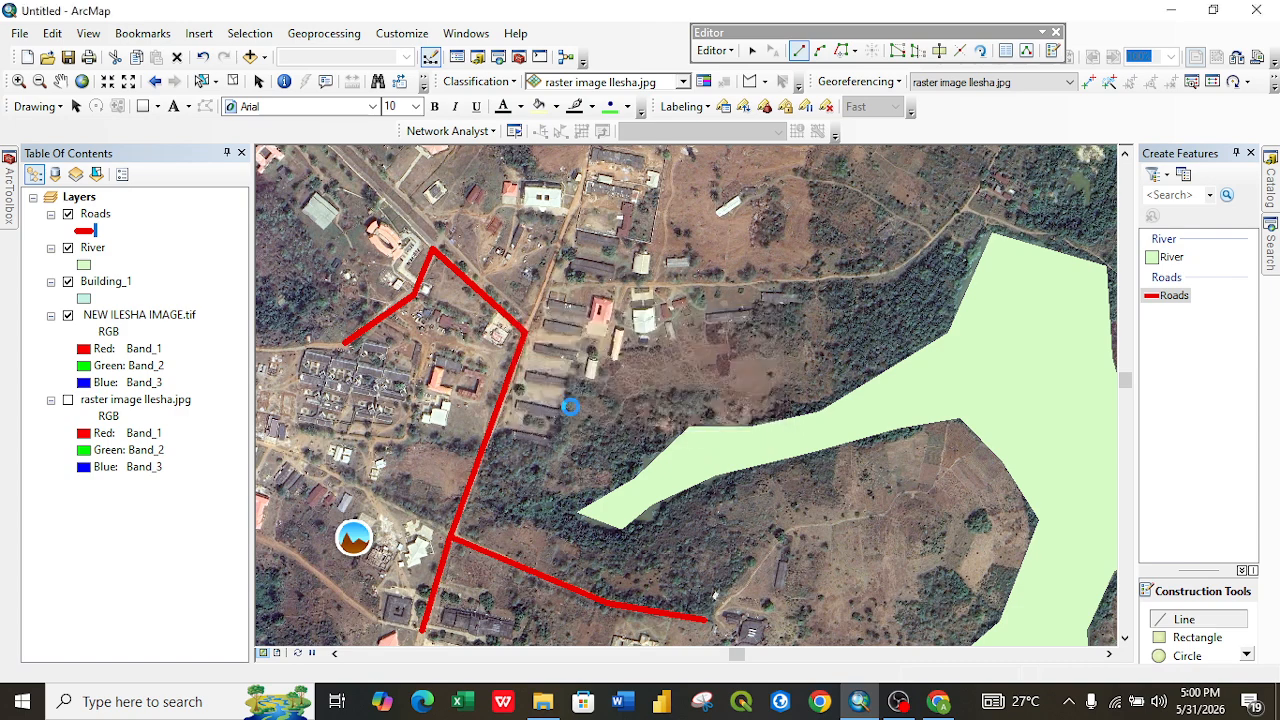
Check the Roads layer's attribute table by selecting its first record (FID 0), and close the table.
right_click(94, 216)
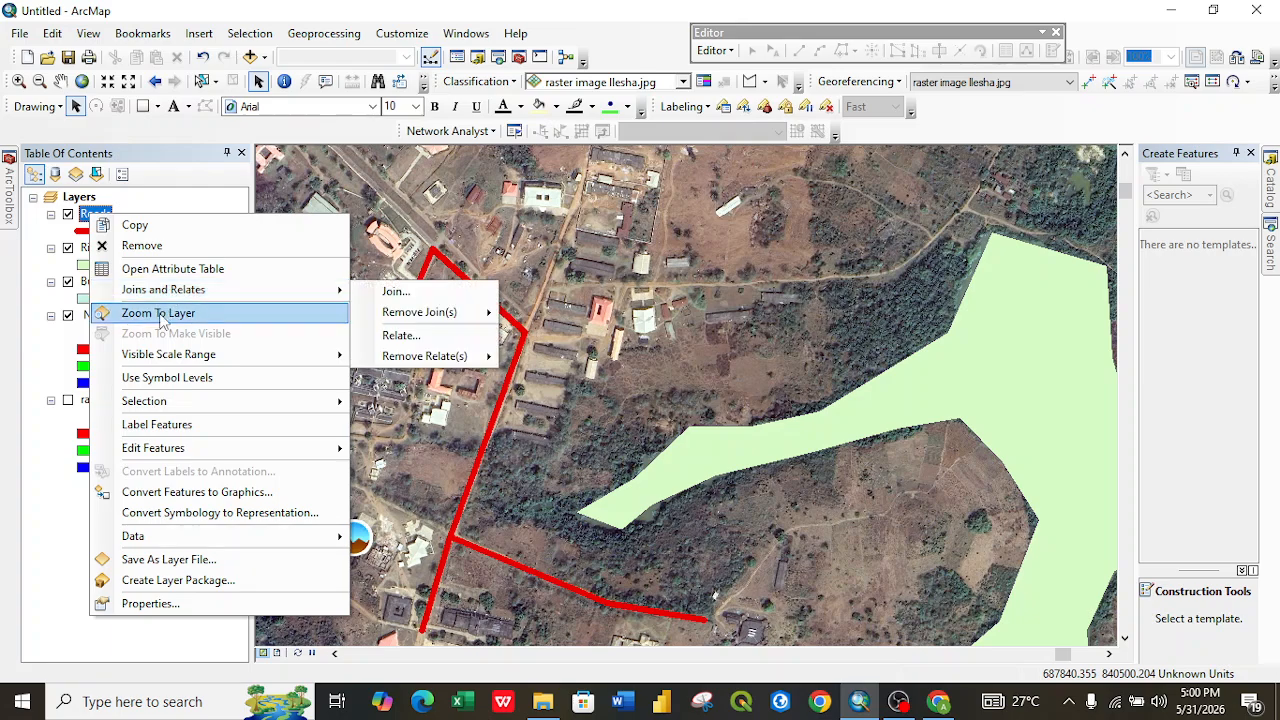
click(165, 268)
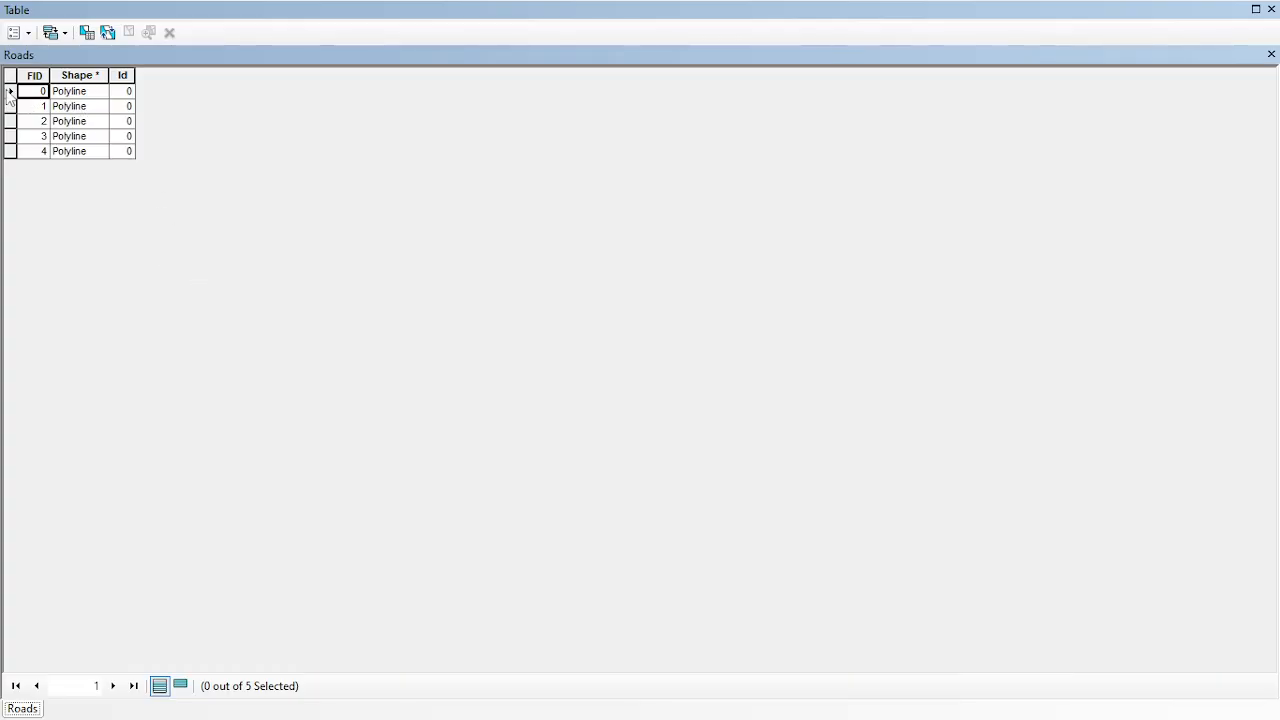
click(9, 92)
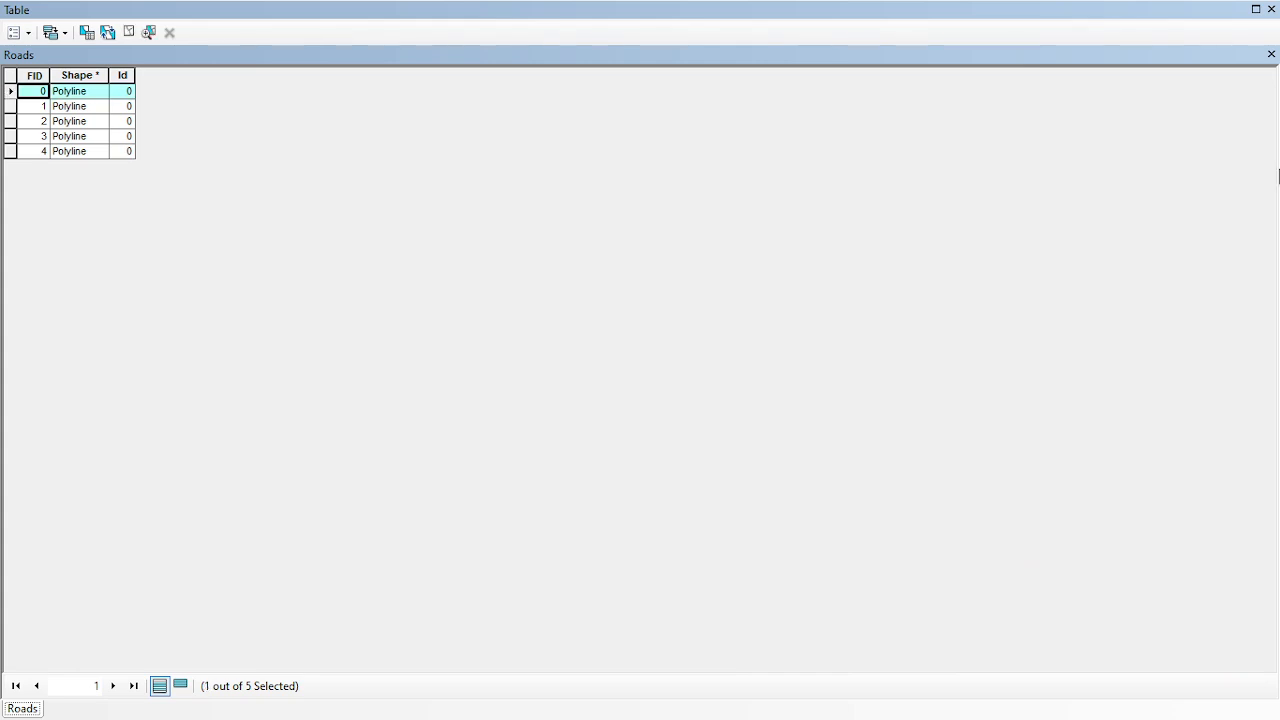
click(1271, 54)
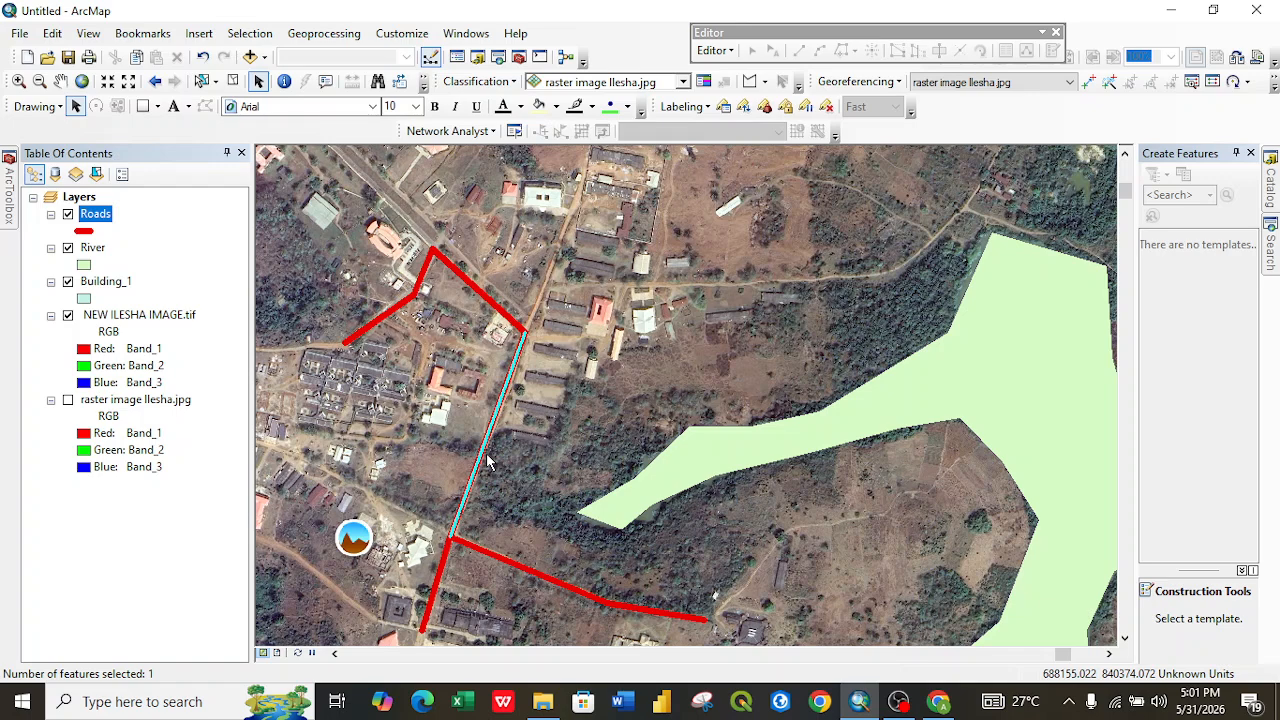
Add a text field named Names_build to the Building_1 attribute table, accepting the shortened field name Names_buil.
right_click(108, 283)
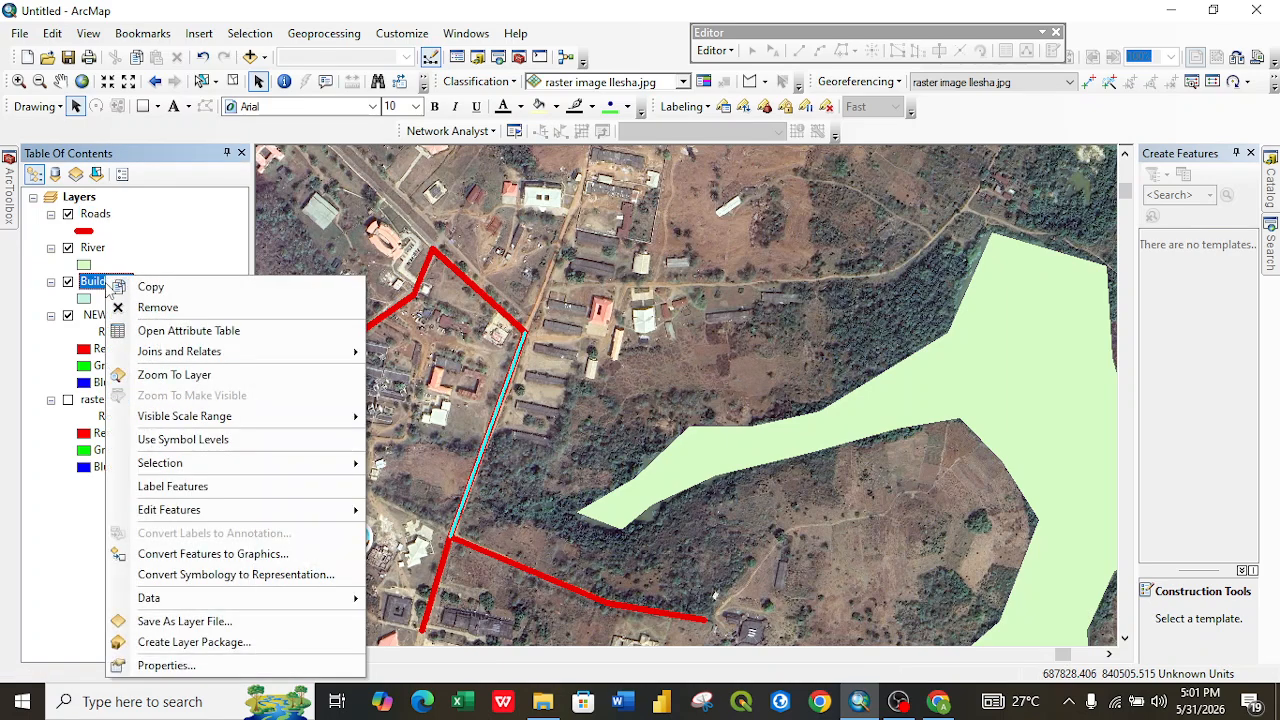
click(180, 331)
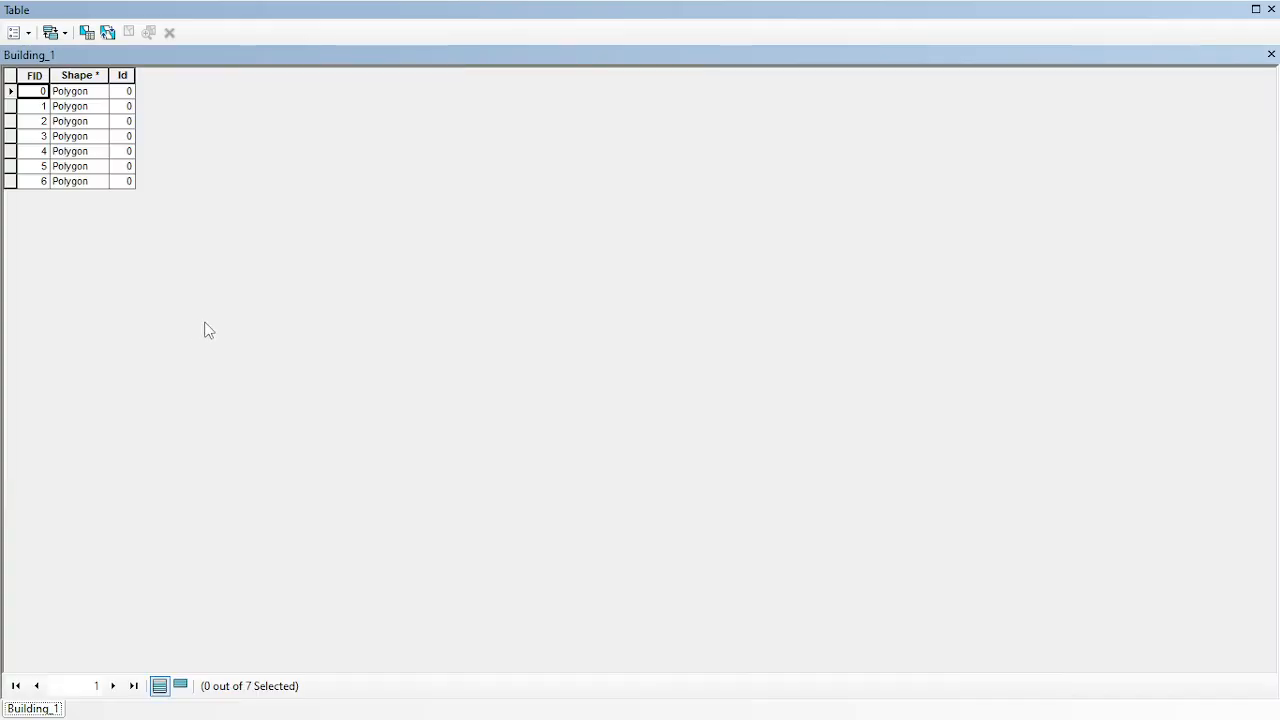
click(28, 34)
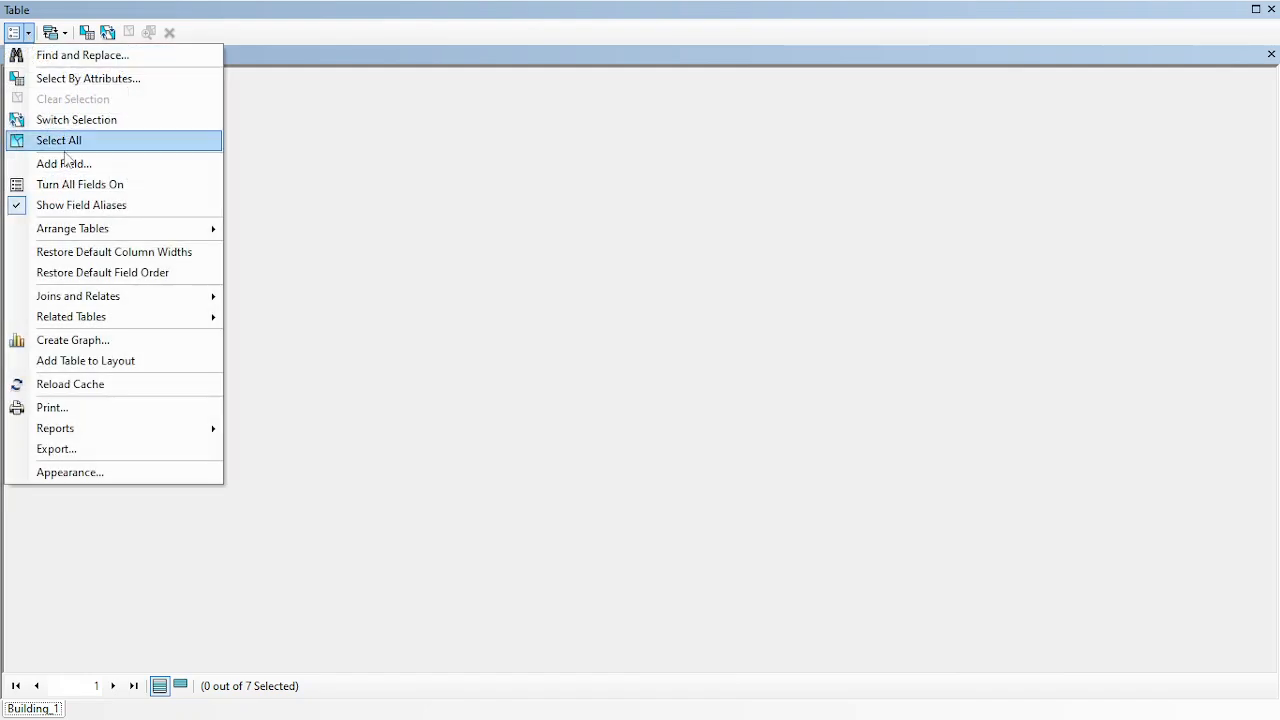
click(62, 164)
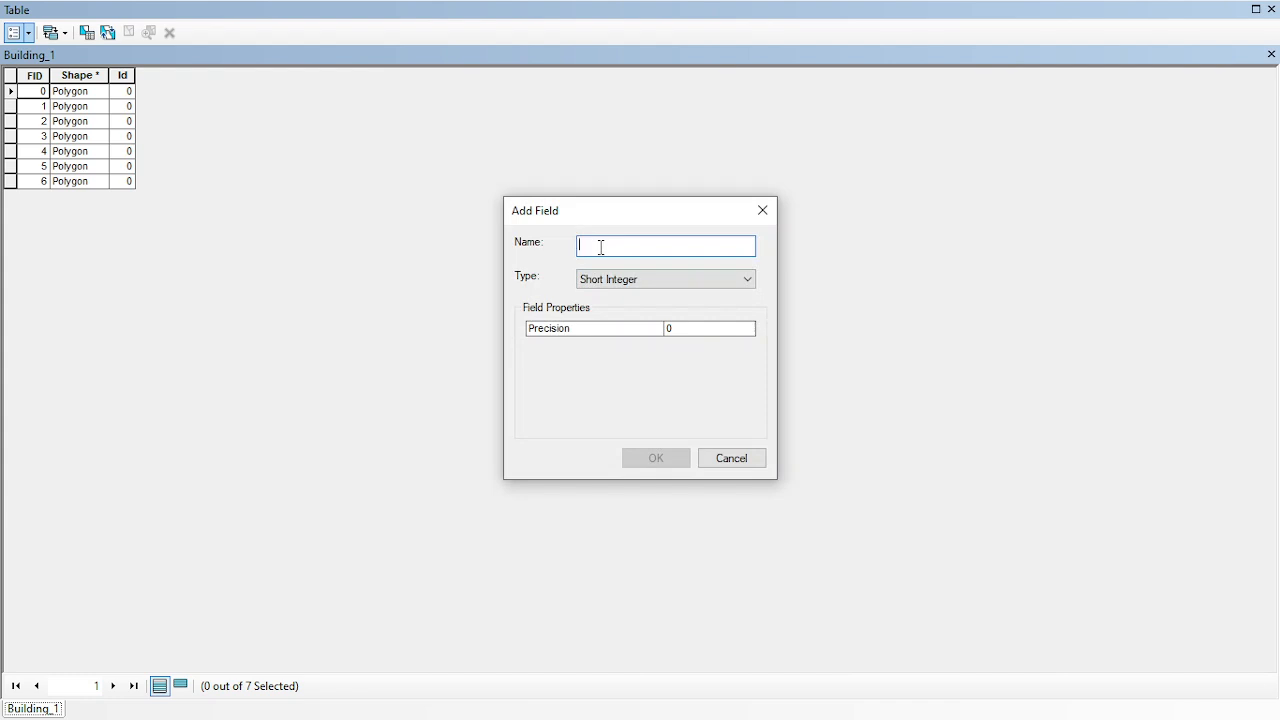
text(n)
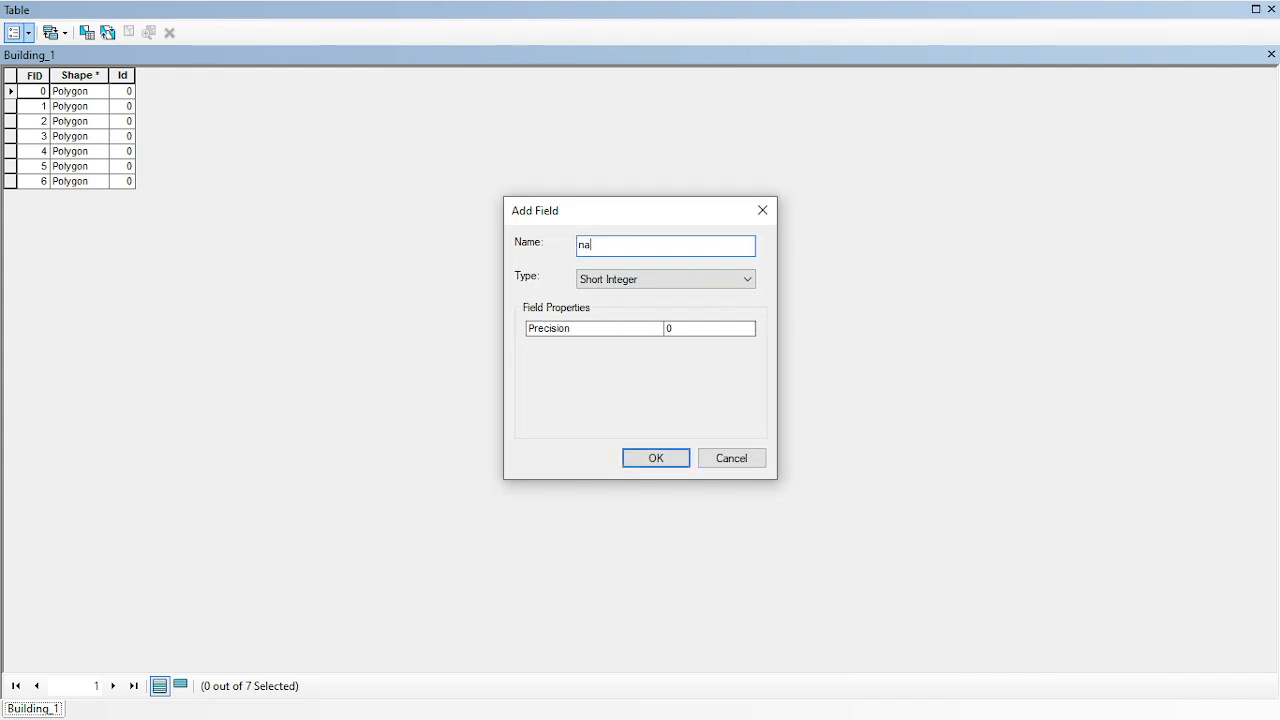
key(BackSpace)
text(Na,)
text(mes_build)
click(668, 284)
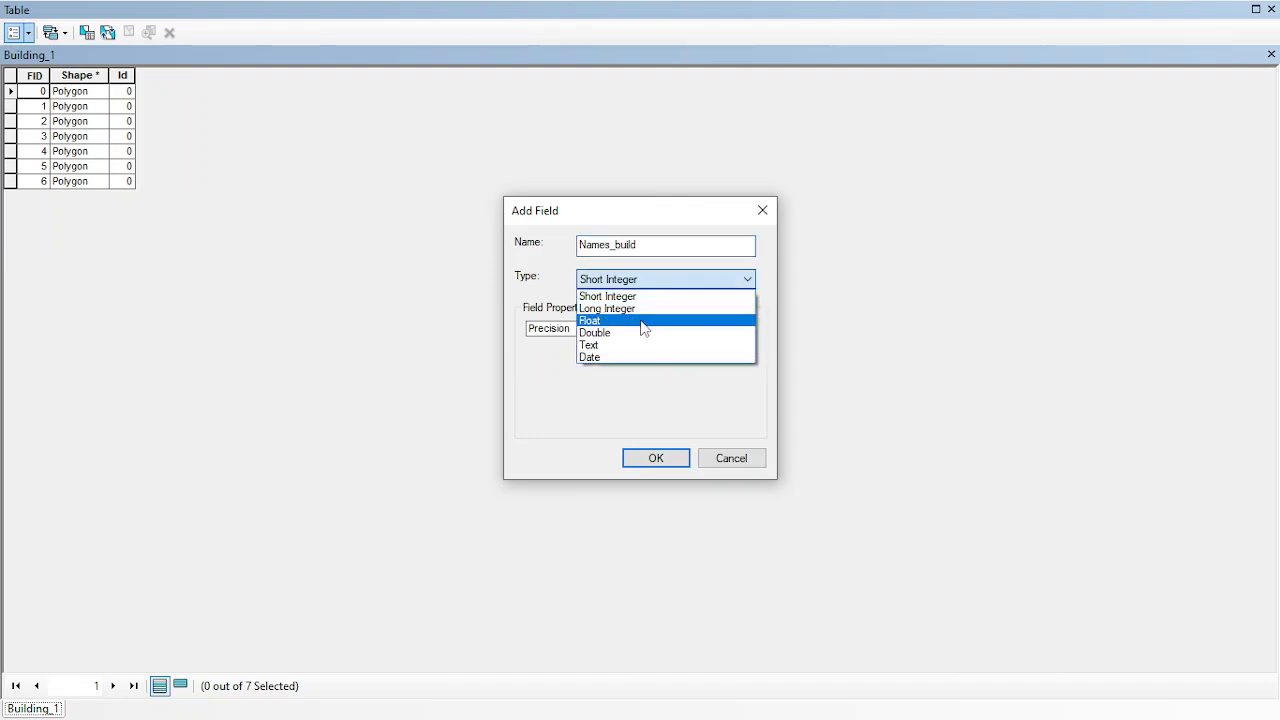
click(622, 345)
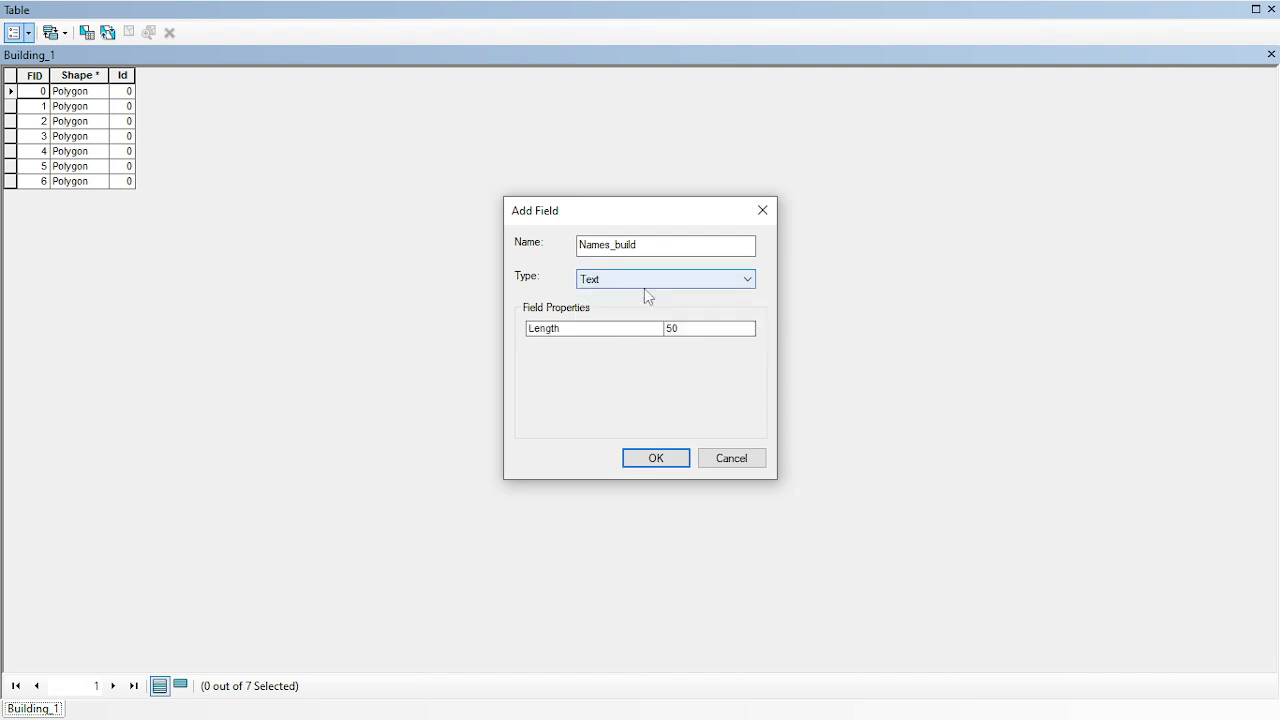
click(670, 458)
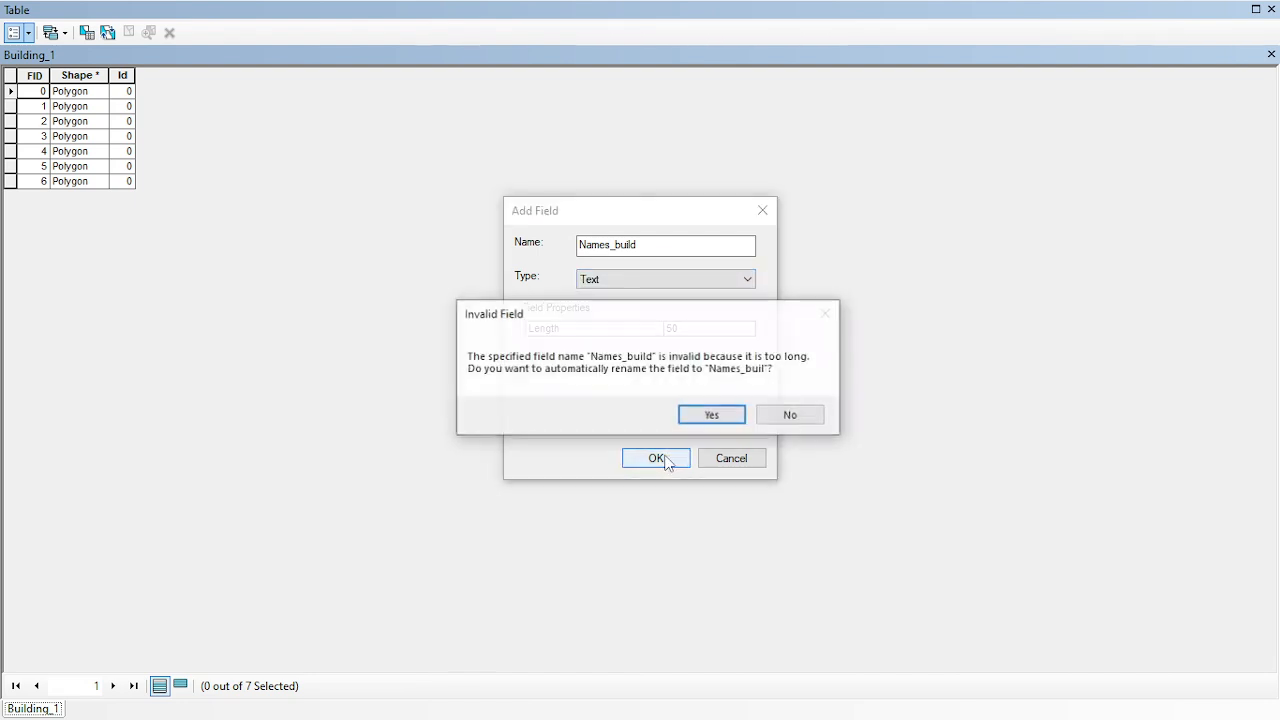
click(712, 415)
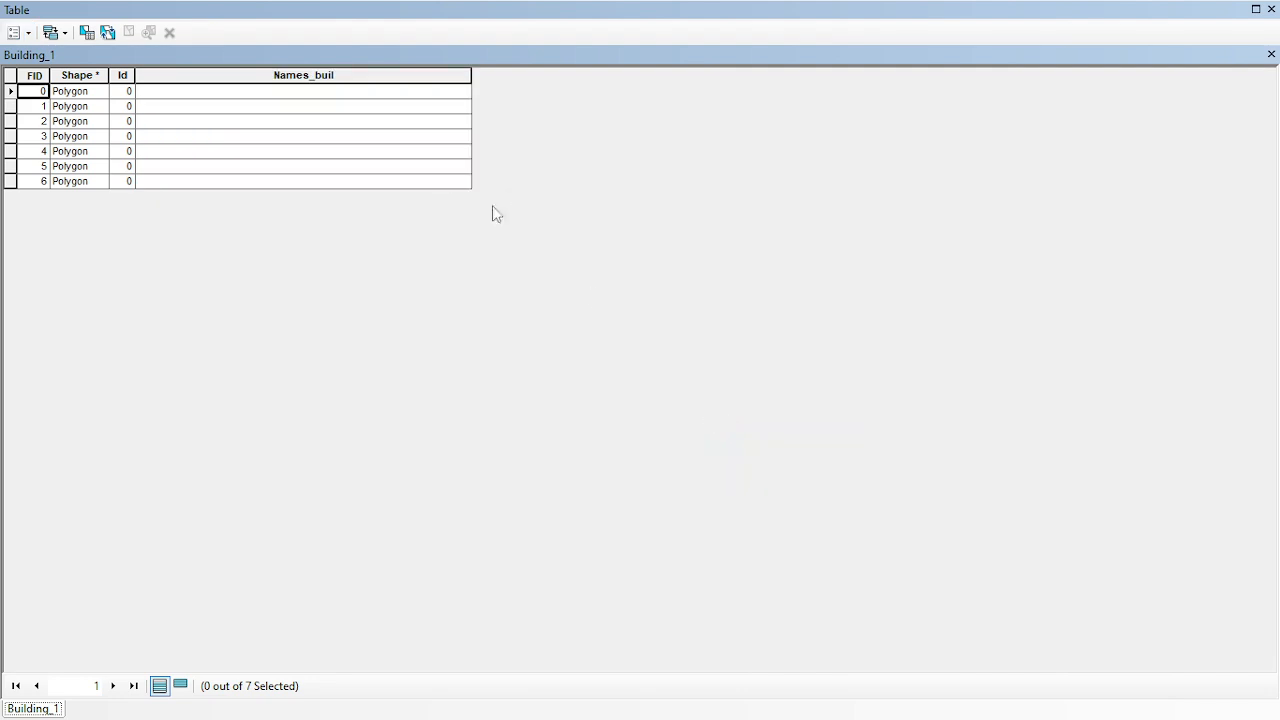
Set the Names_buil field's alias to Names_build and close the Building_1 attribute table.
click(352, 78)
right_click(352, 80)
click(449, 310)
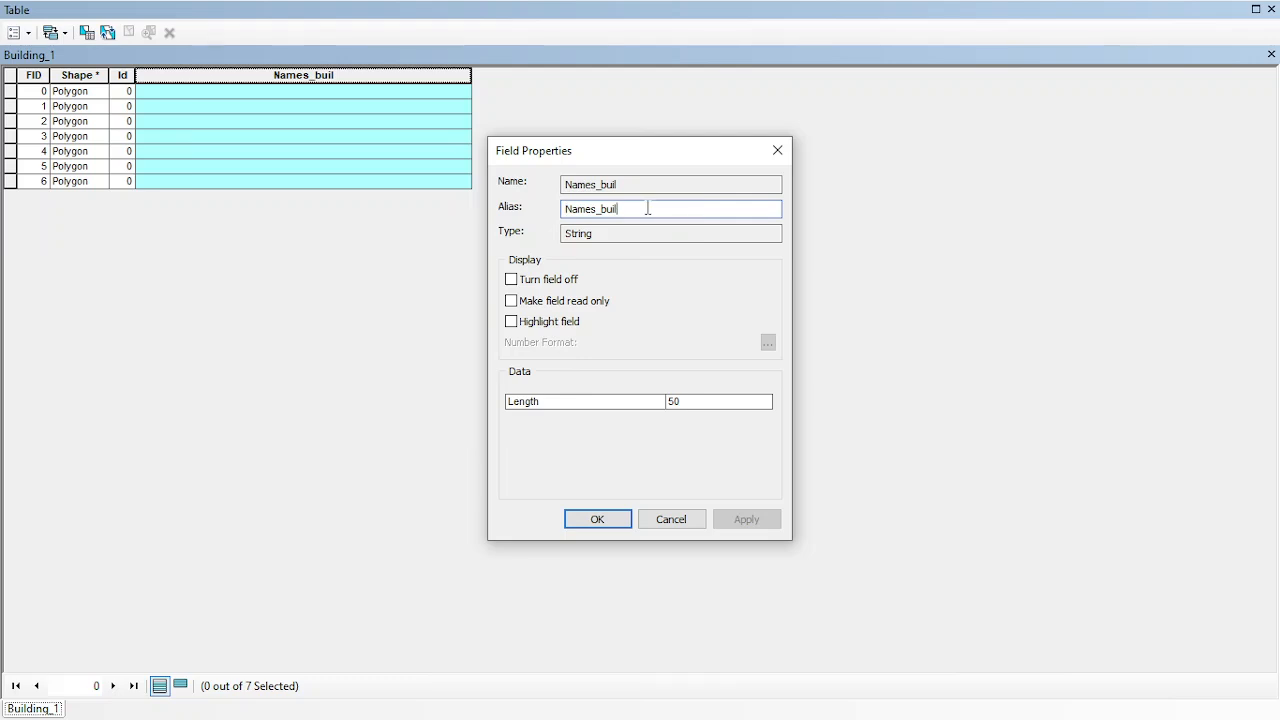
text(d)
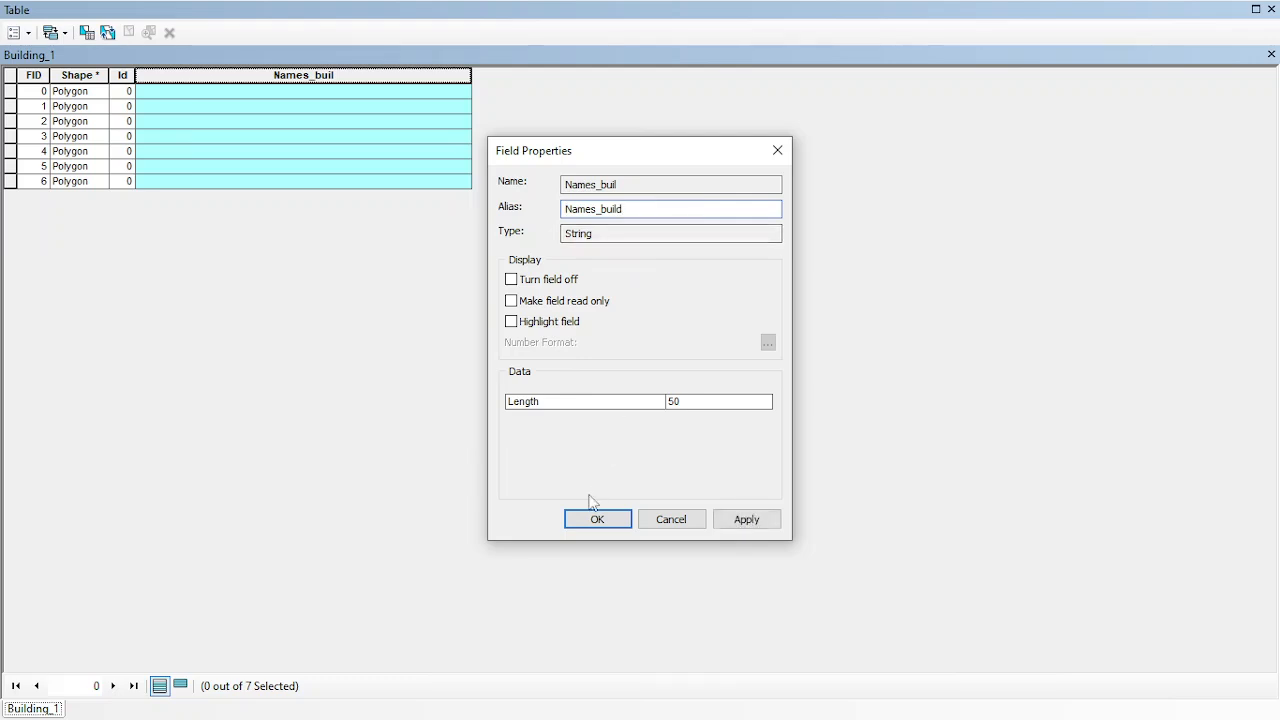
click(597, 519)
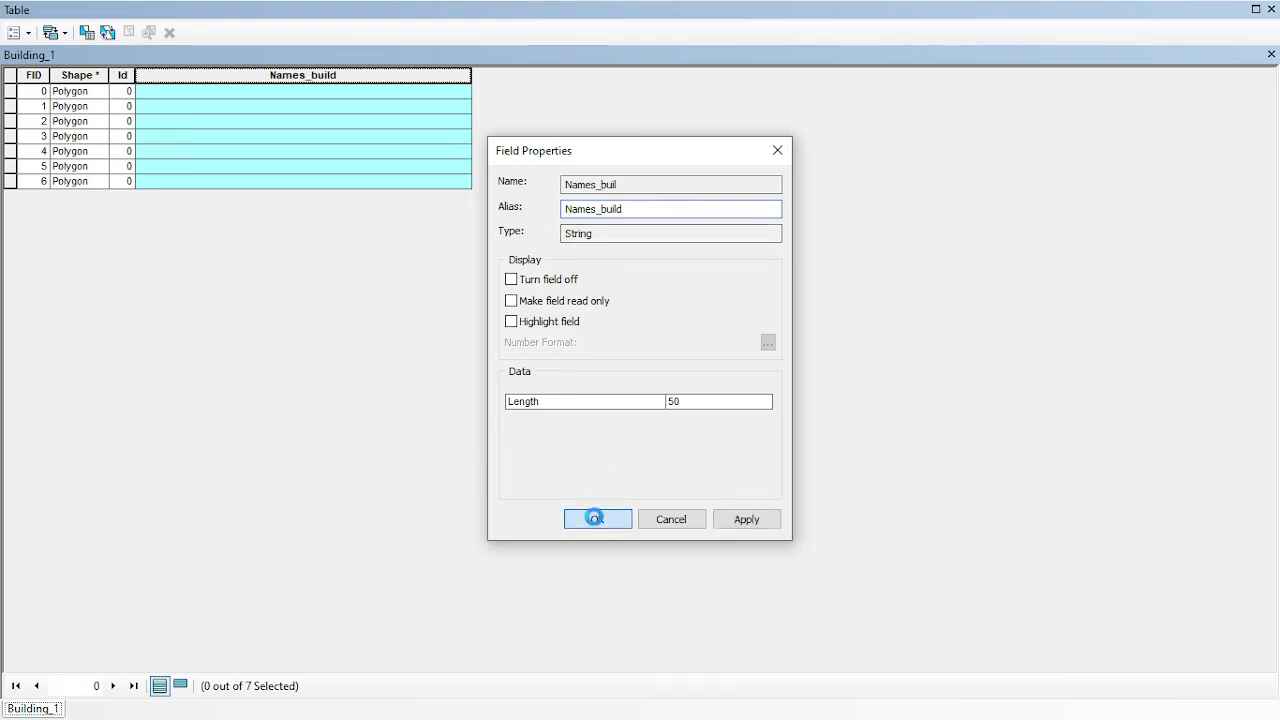
click(280, 92)
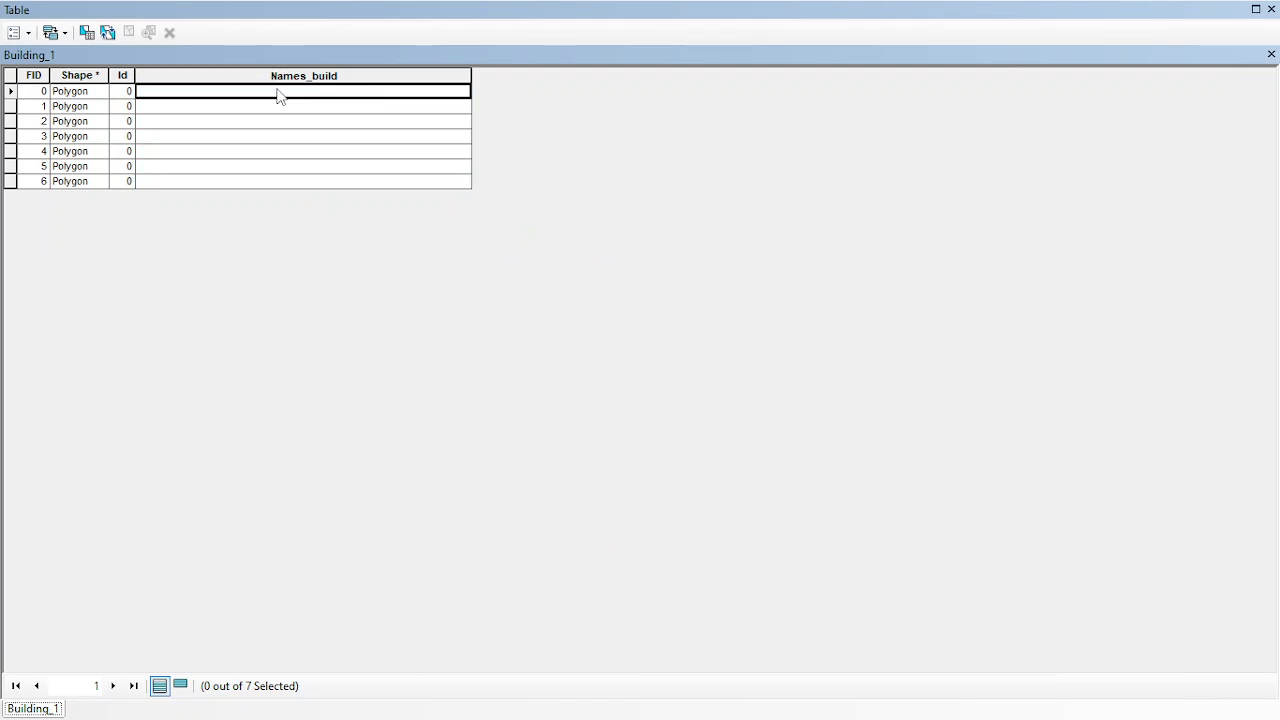
click(1271, 54)
Start an editing session on the Building_1 layer, continuing past the spatial reference warnings.
click(716, 50)
click(746, 70)
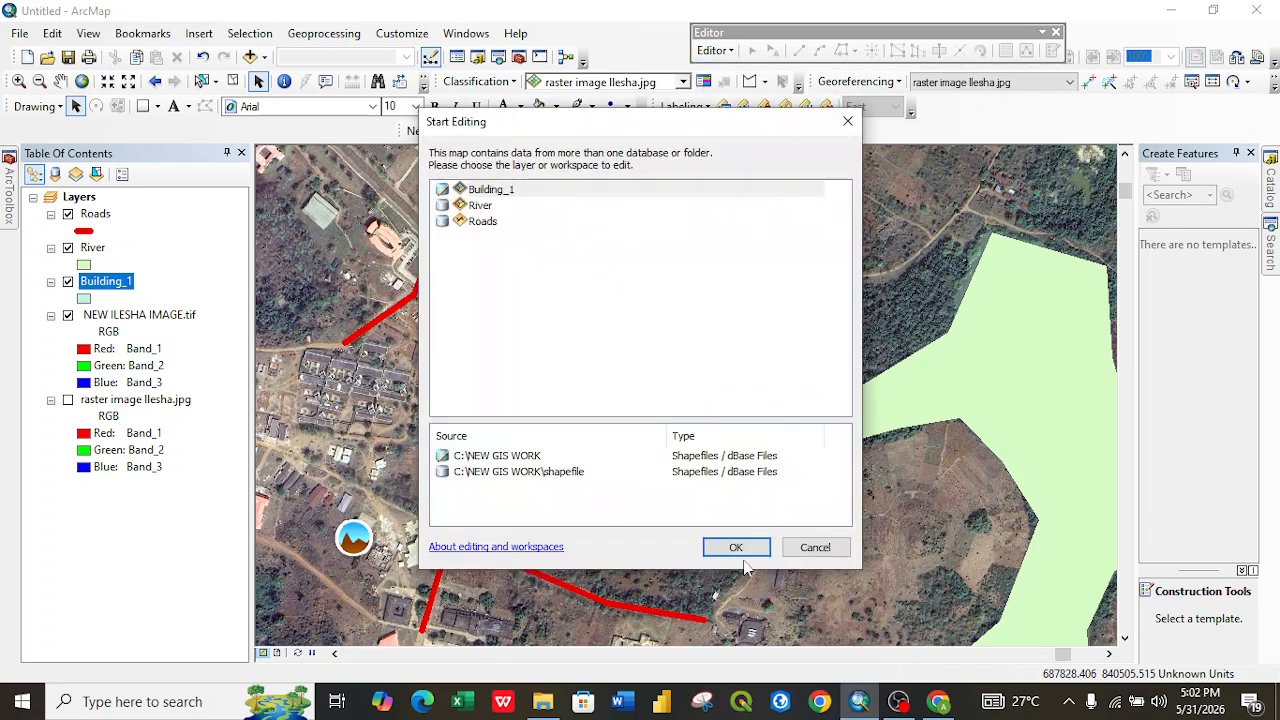
click(736, 548)
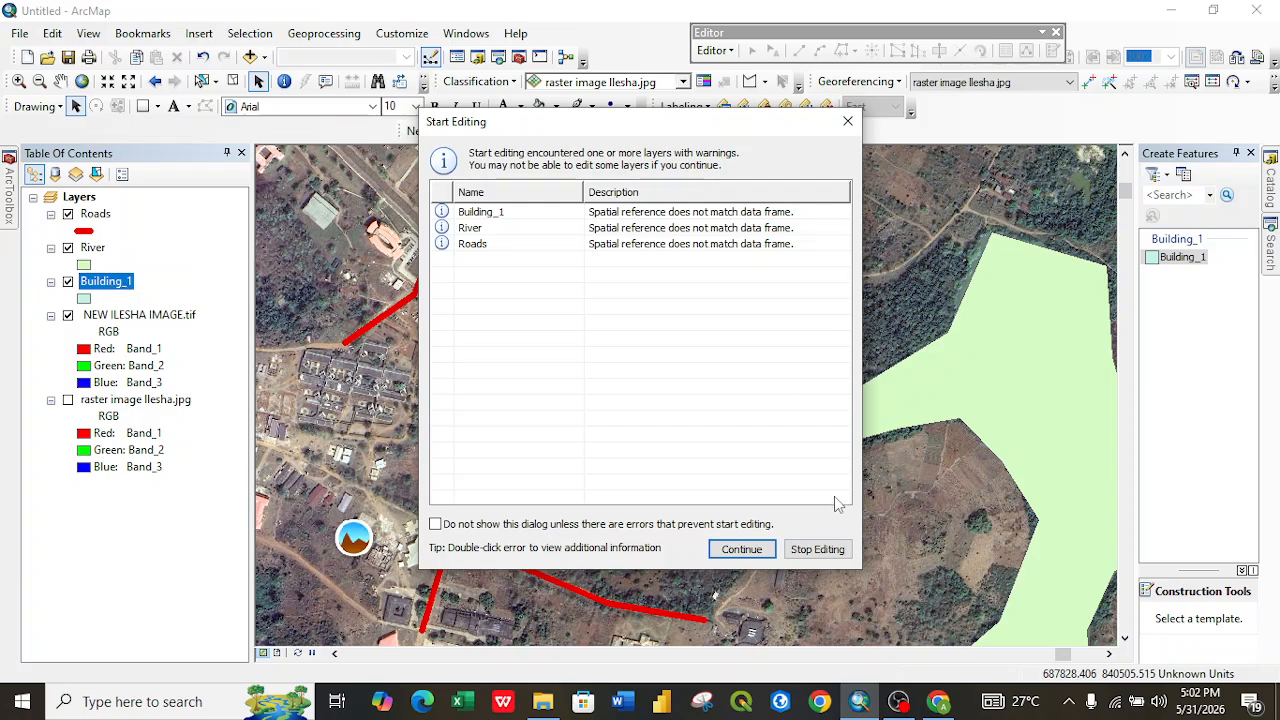
click(751, 556)
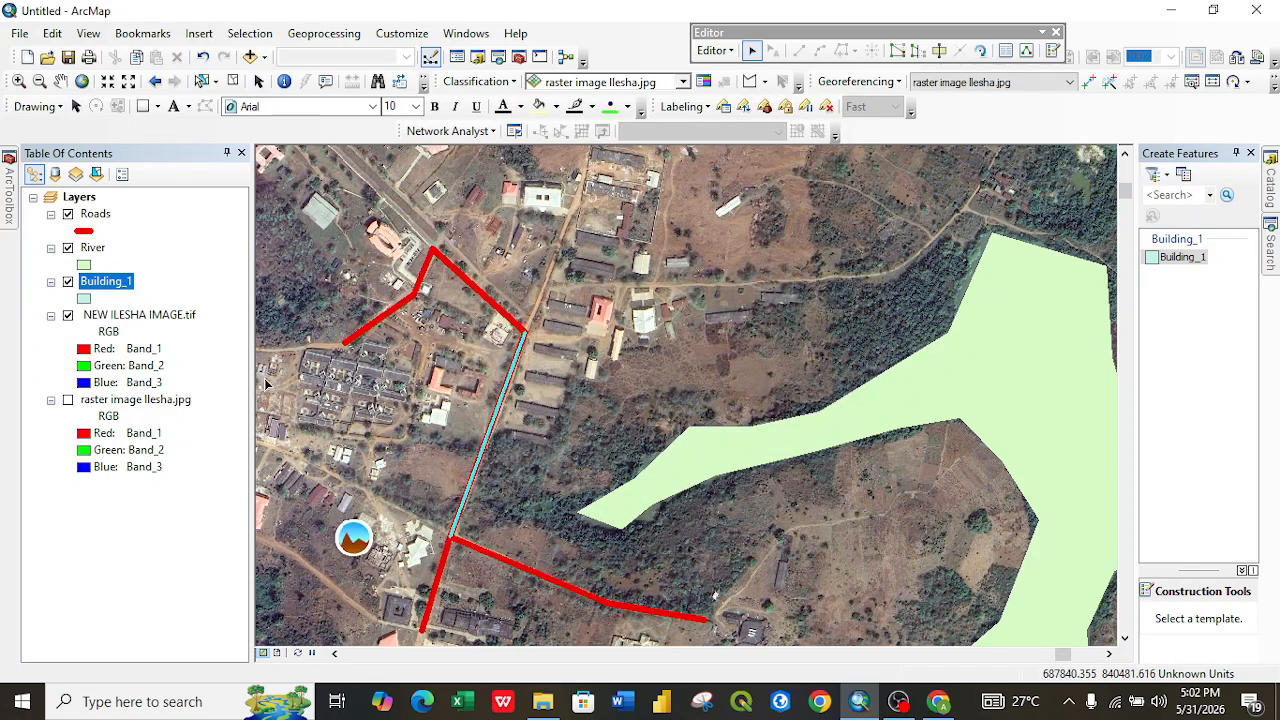
right_click(117, 287)
click(192, 331)
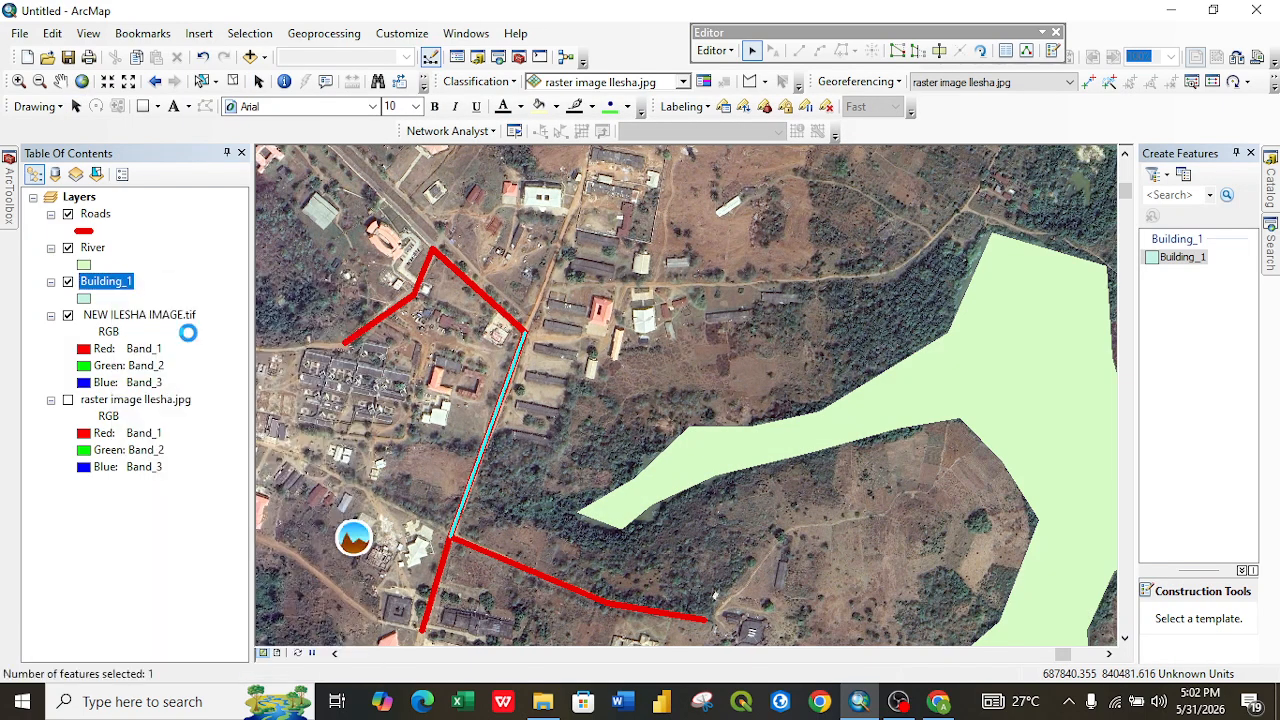
click(203, 91)
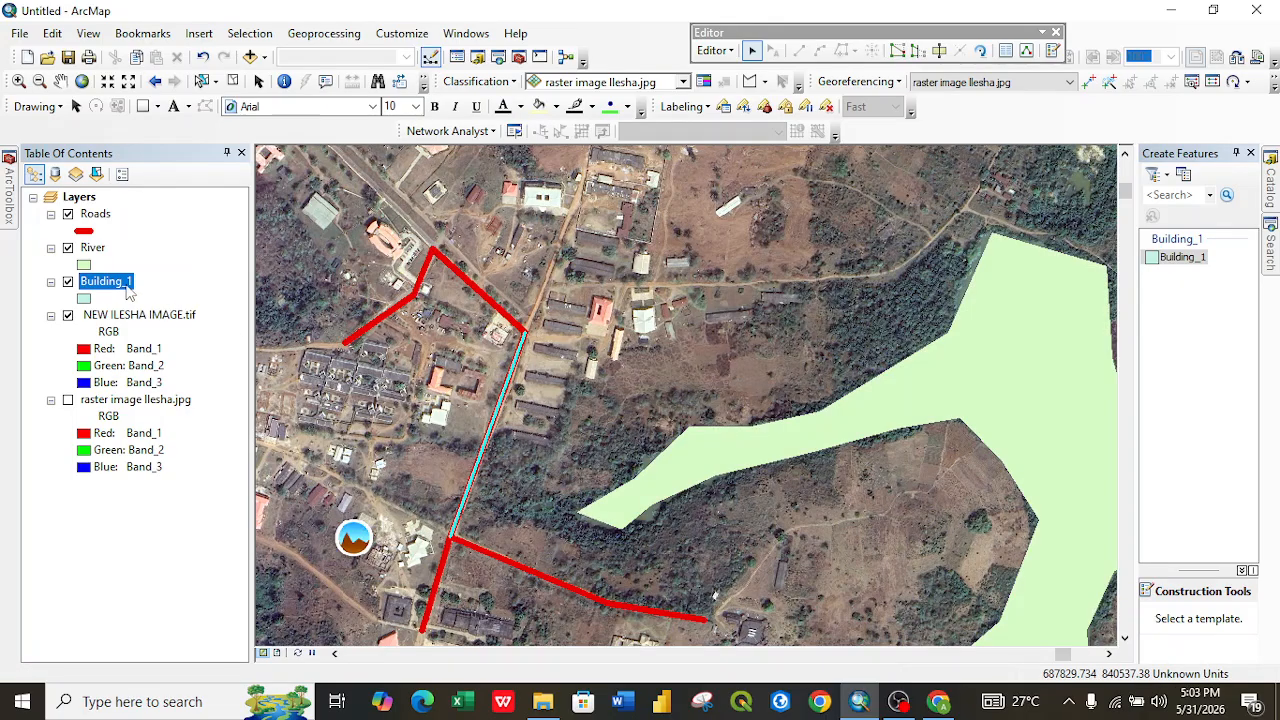
In the Building_1 attribute table, fill Names_build for FID 0 to 2 with Build 1, Build 2 and Build 3.
right_click(126, 282)
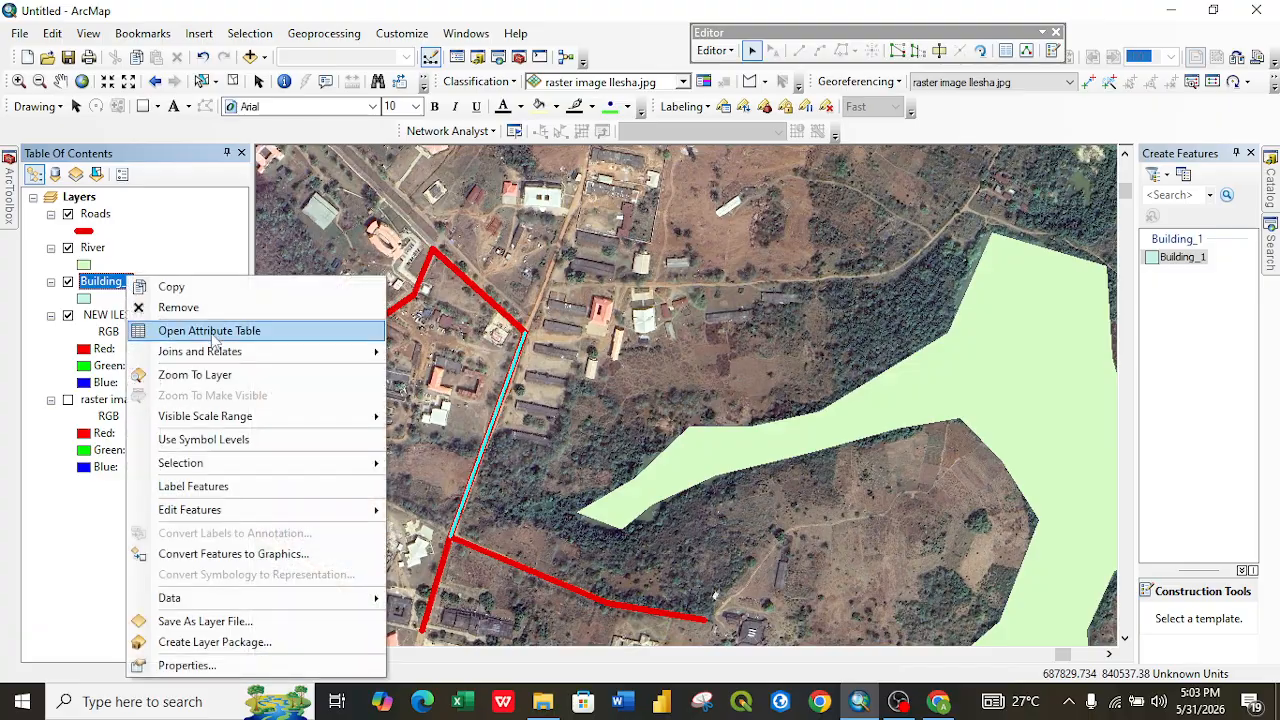
click(213, 337)
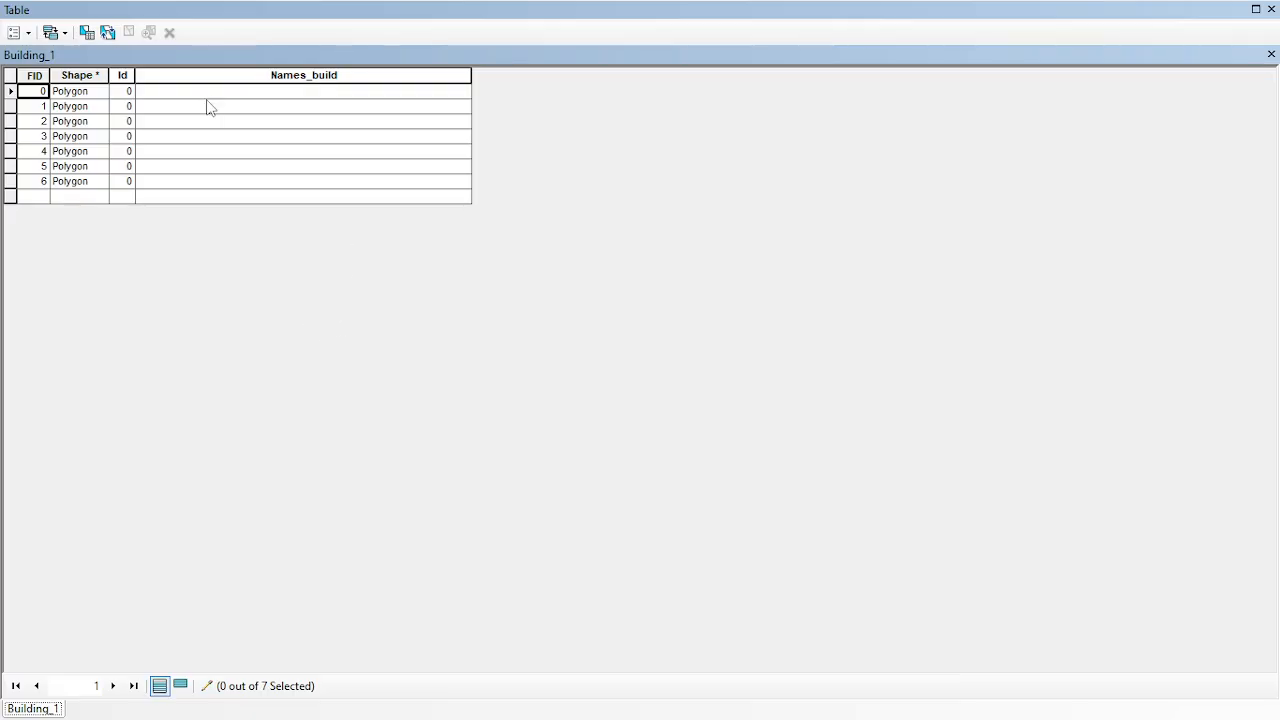
click(205, 97)
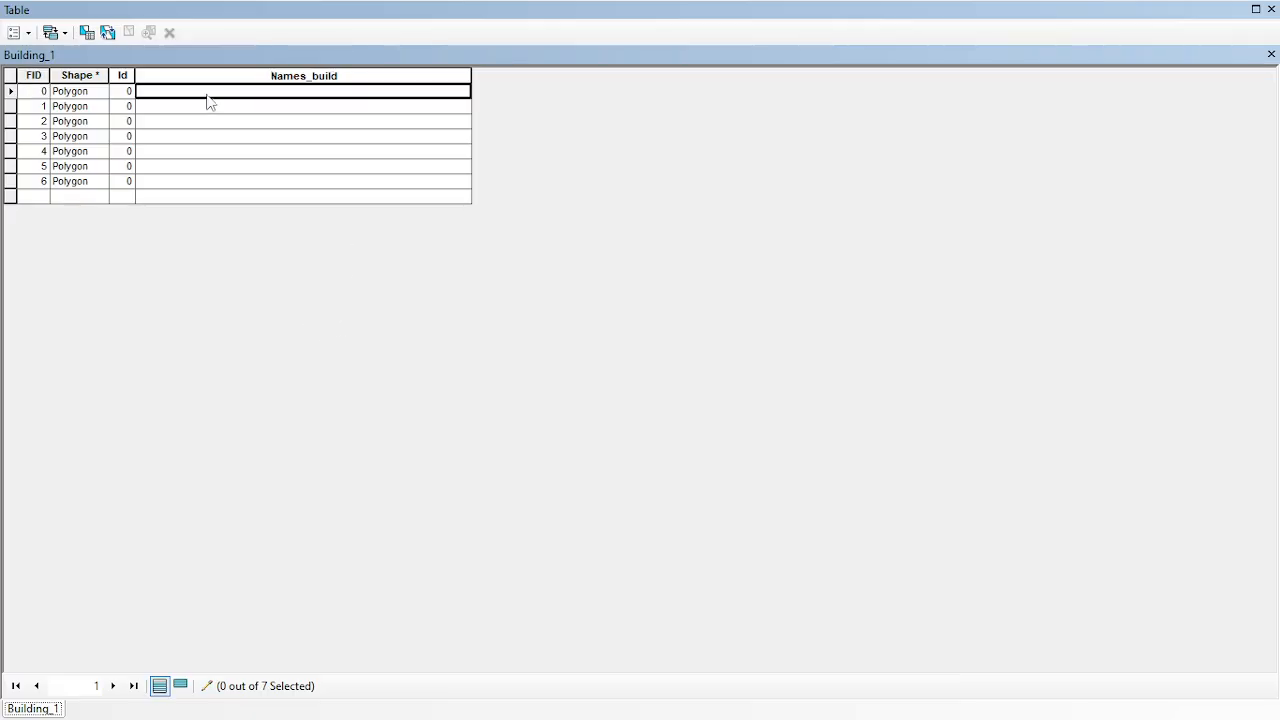
text(Build 1)
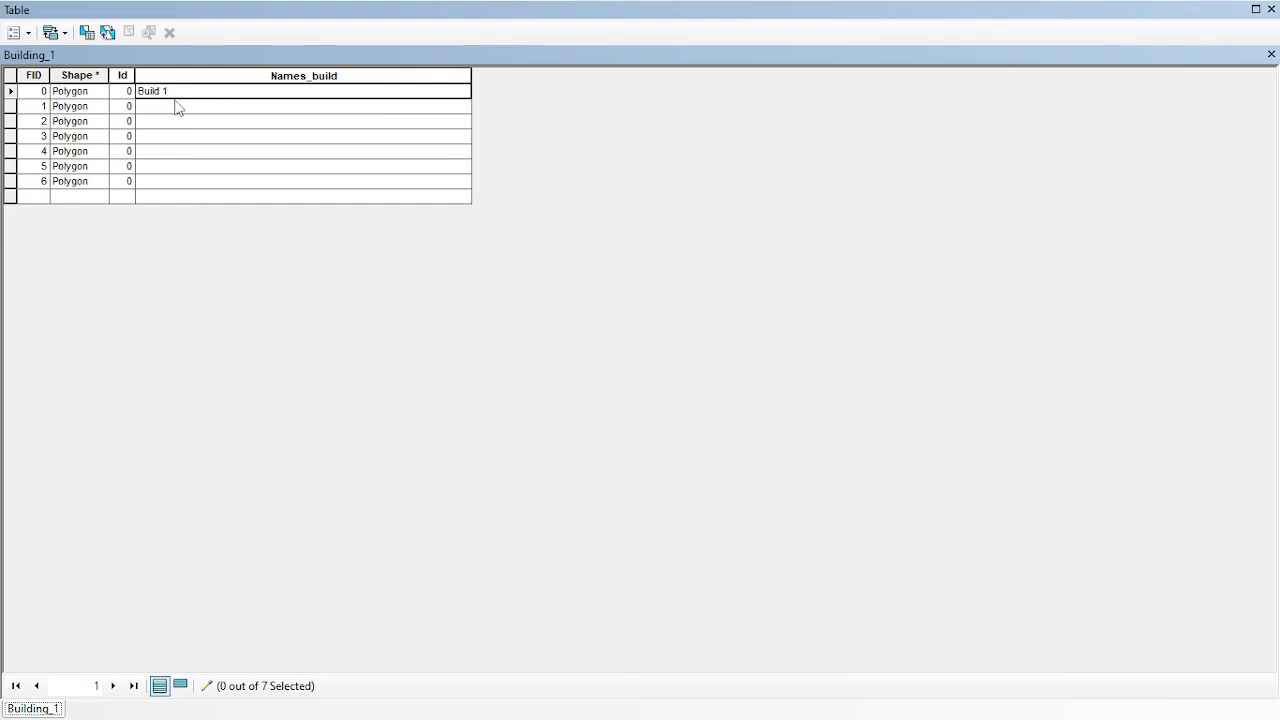
click(172, 108)
text(Build 2)
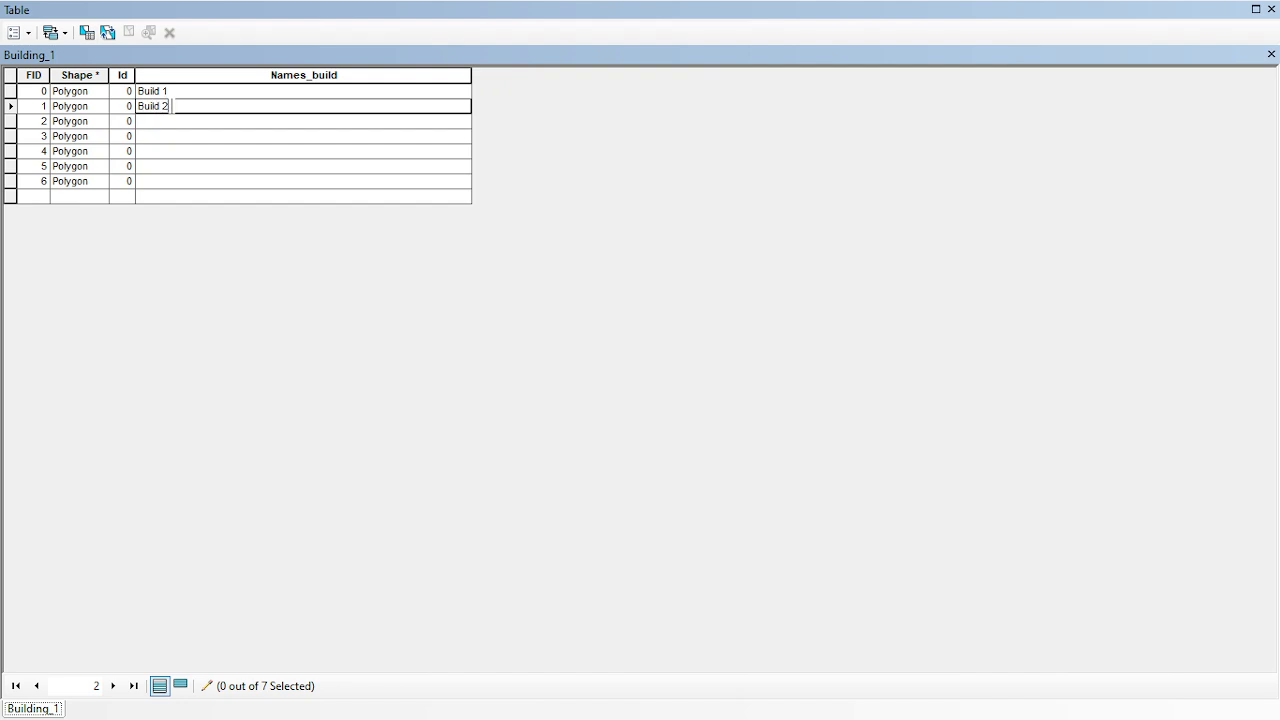
key(Return)
click(162, 121)
text(Build 3)
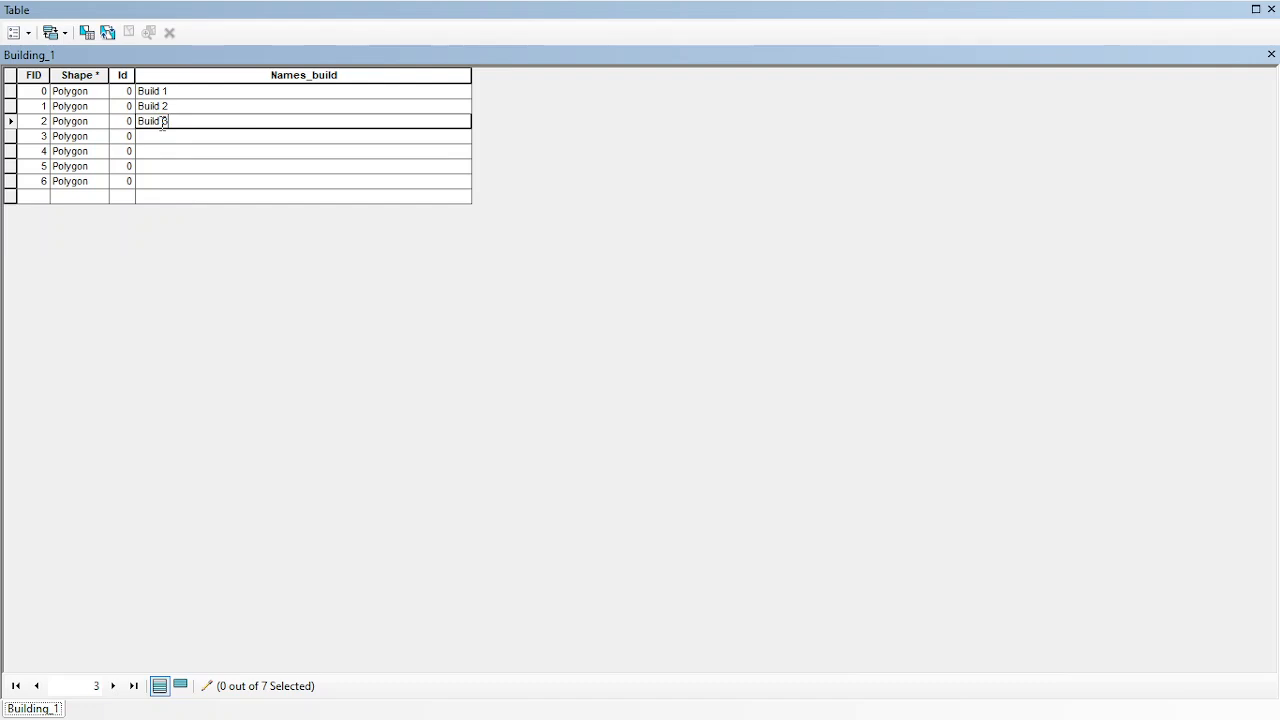
Fill Names_build for FID 3 to 6 with Build 4, Build 5, Build 6 and Build 7, and close the table.
click(162, 140)
text(Build 4)
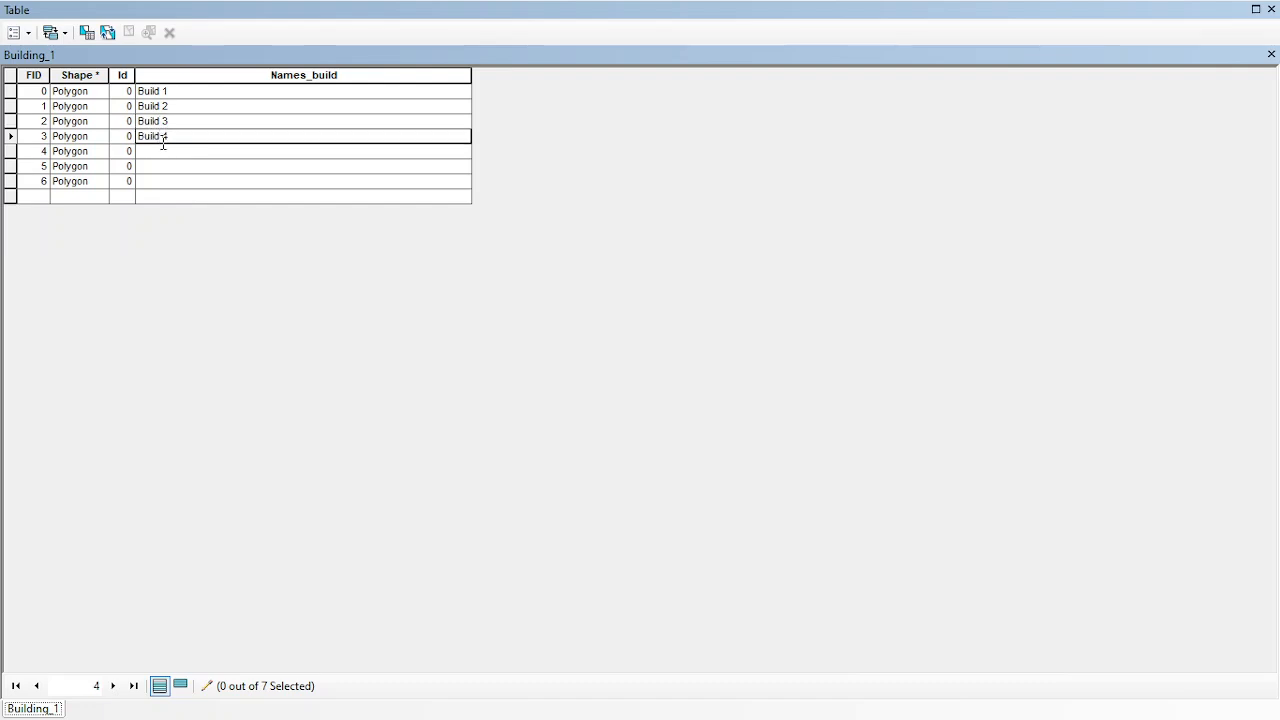
click(168, 152)
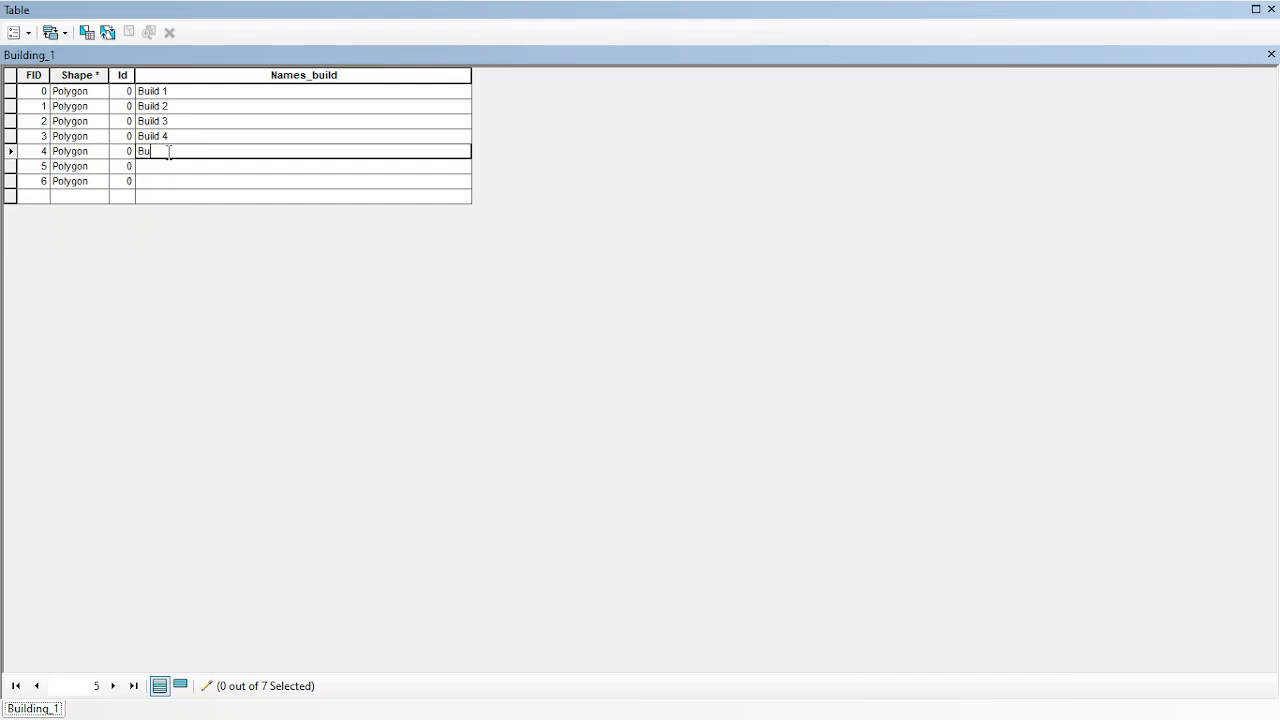
click(168, 166)
text(Build 6)
click(179, 184)
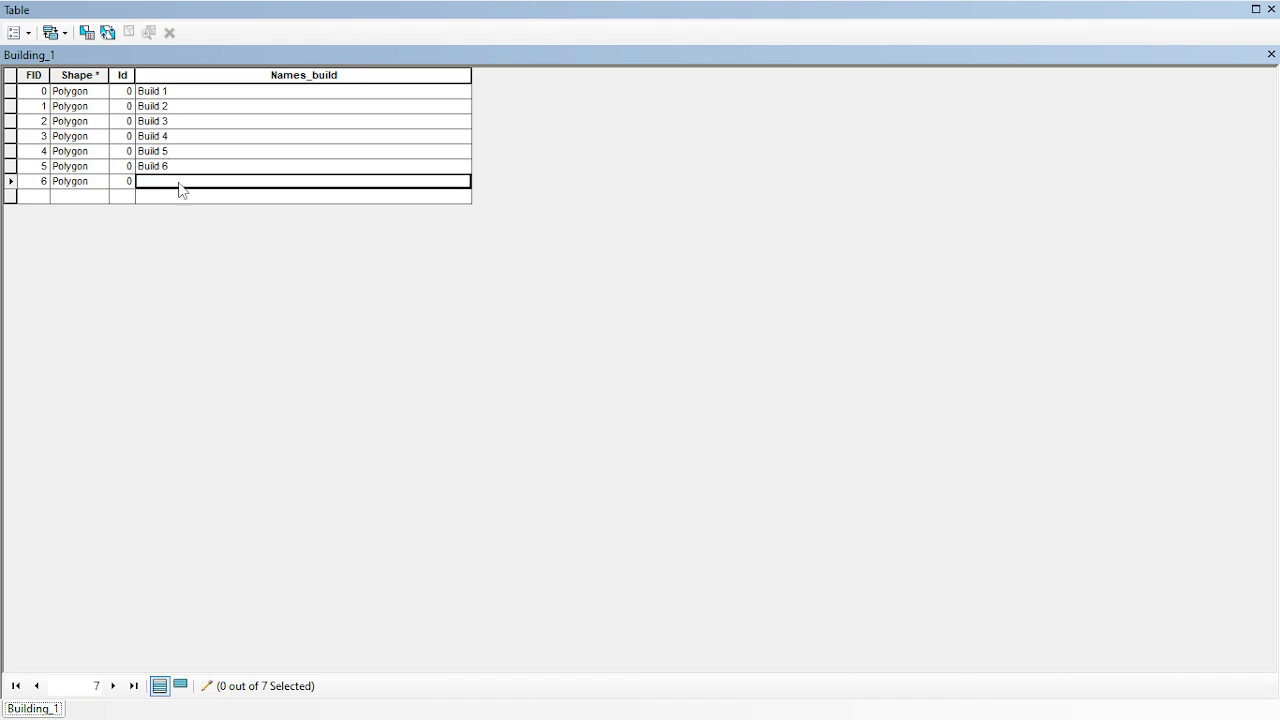
text(Build 7)
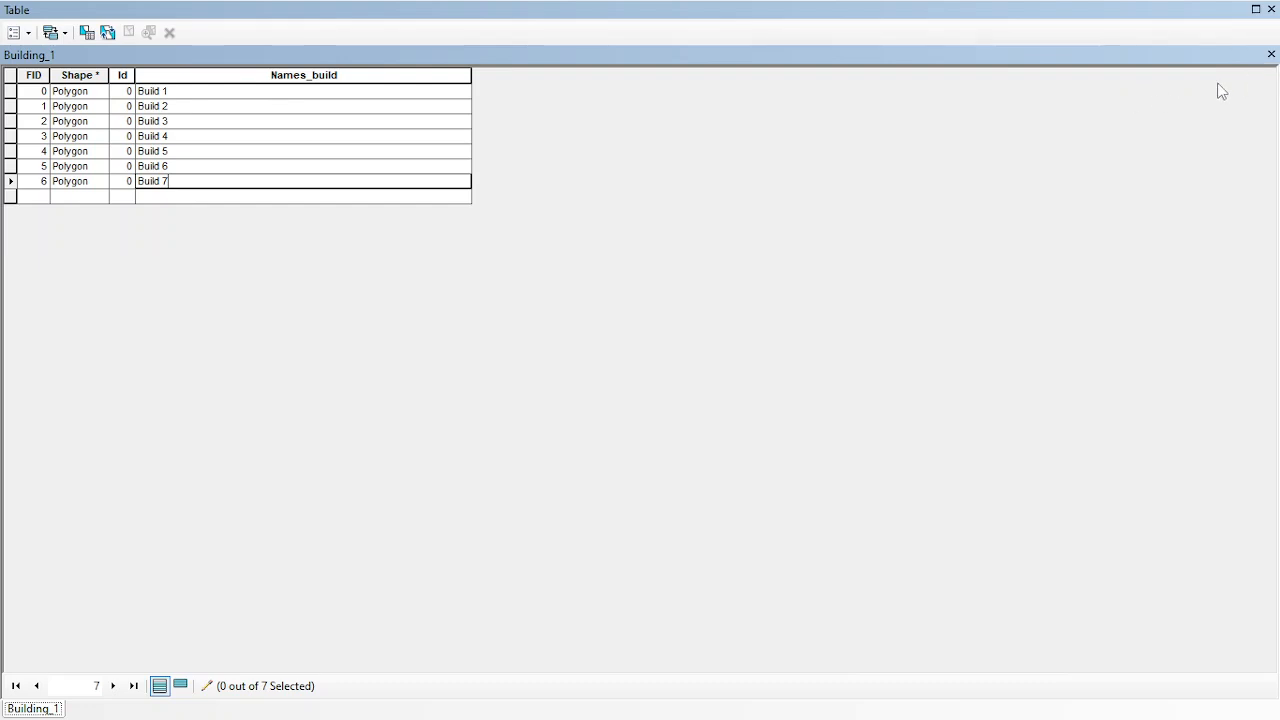
click(1271, 55)
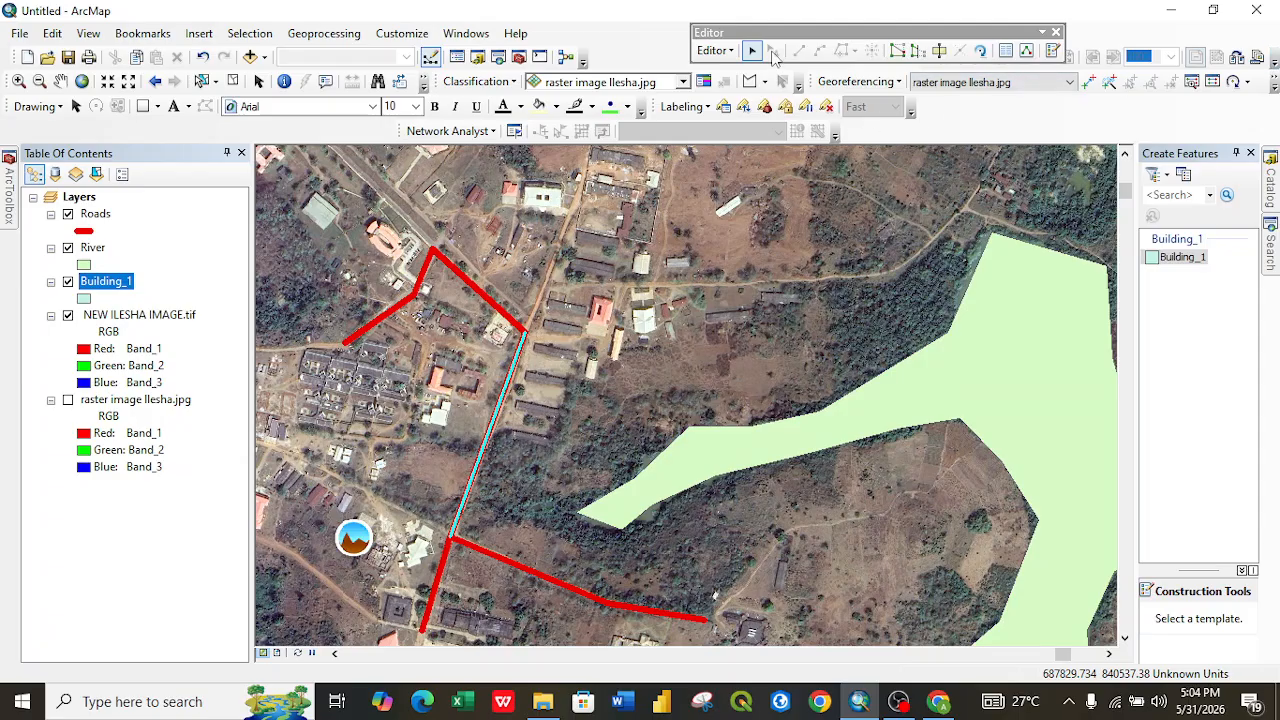
Stop the editing session and save the Building_1 attribute edits.
click(733, 55)
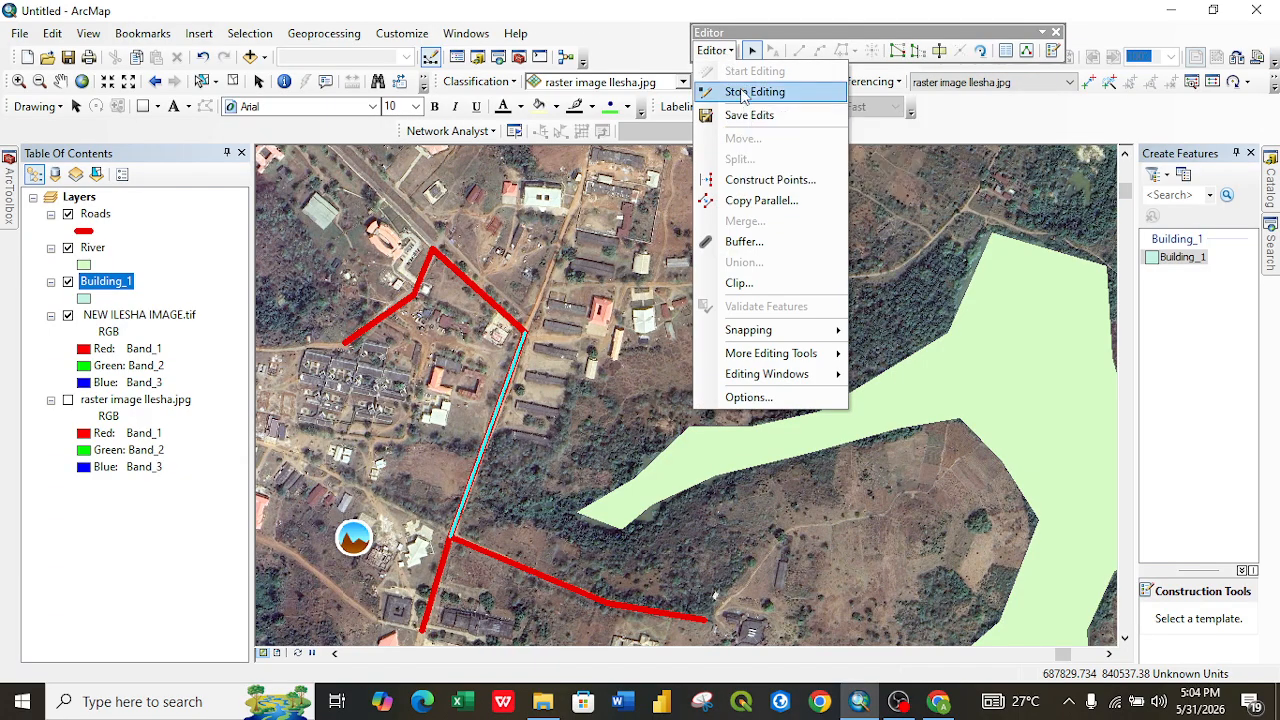
click(742, 92)
click(578, 408)
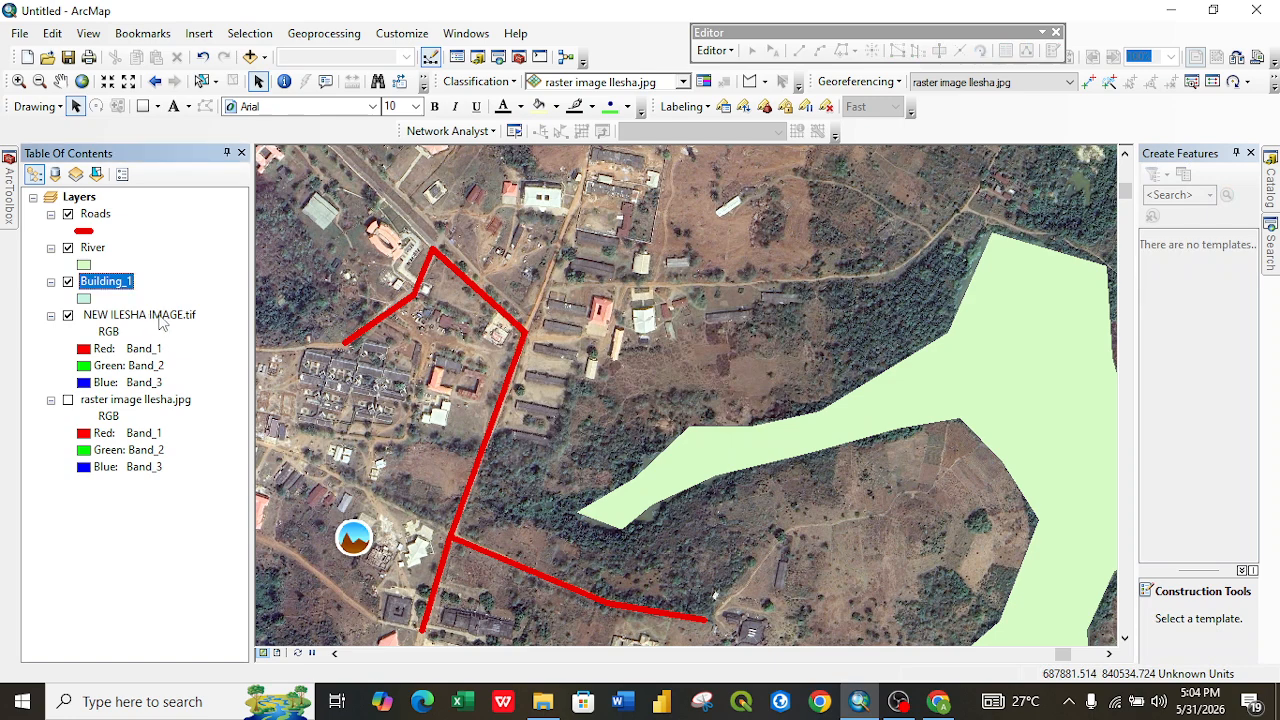
Hide the NEW ILESHA IMAGE.tif layer and bring the digitized buildings into close view.
right_click(158, 315)
click(220, 414)
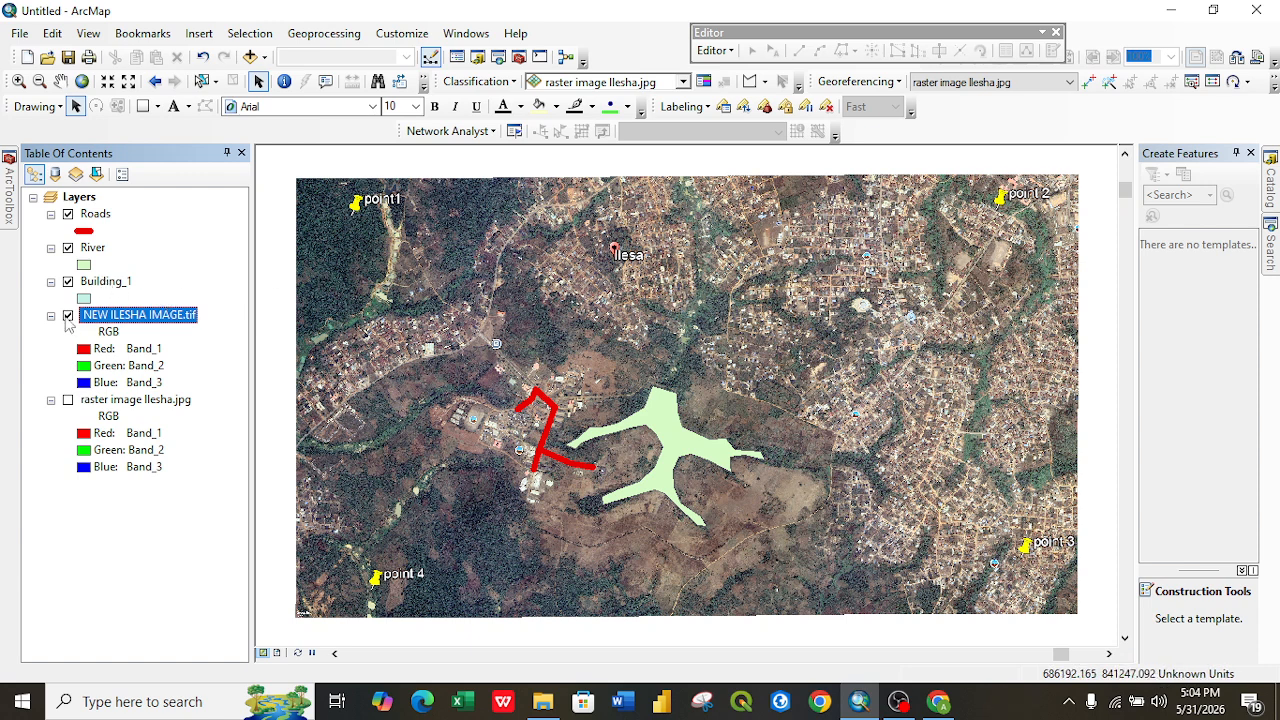
click(68, 316)
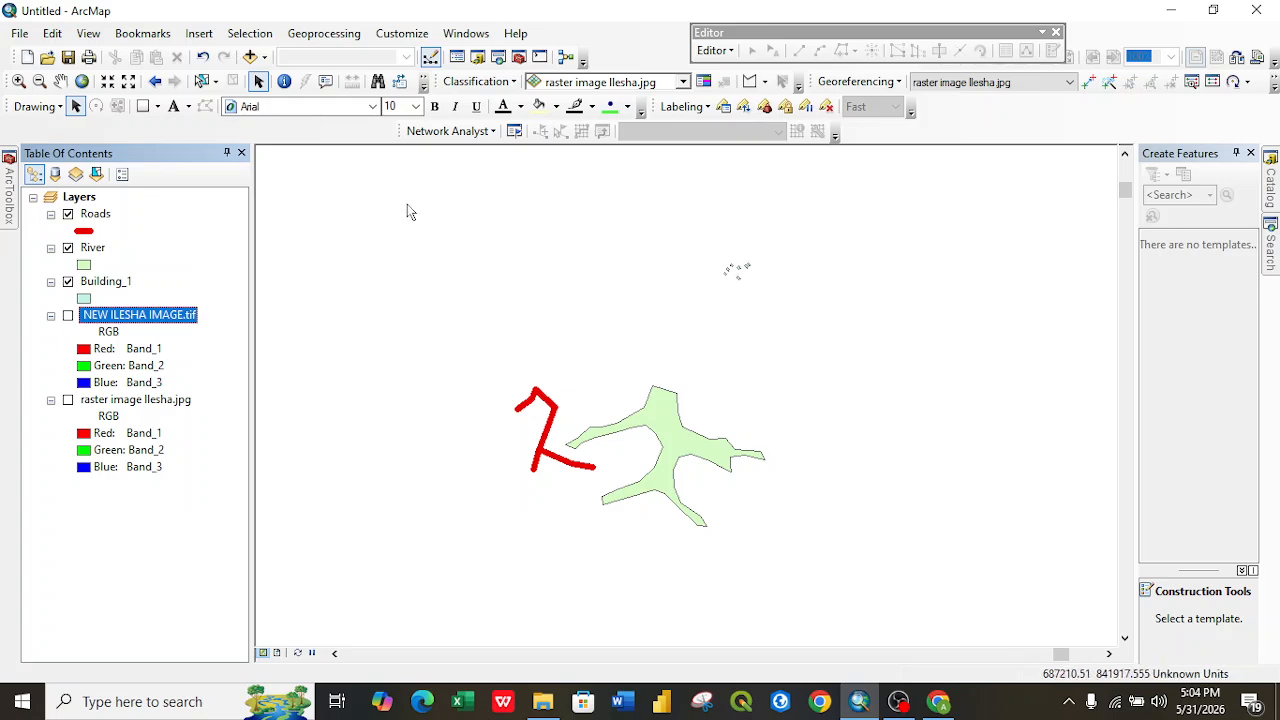
click(19, 81)
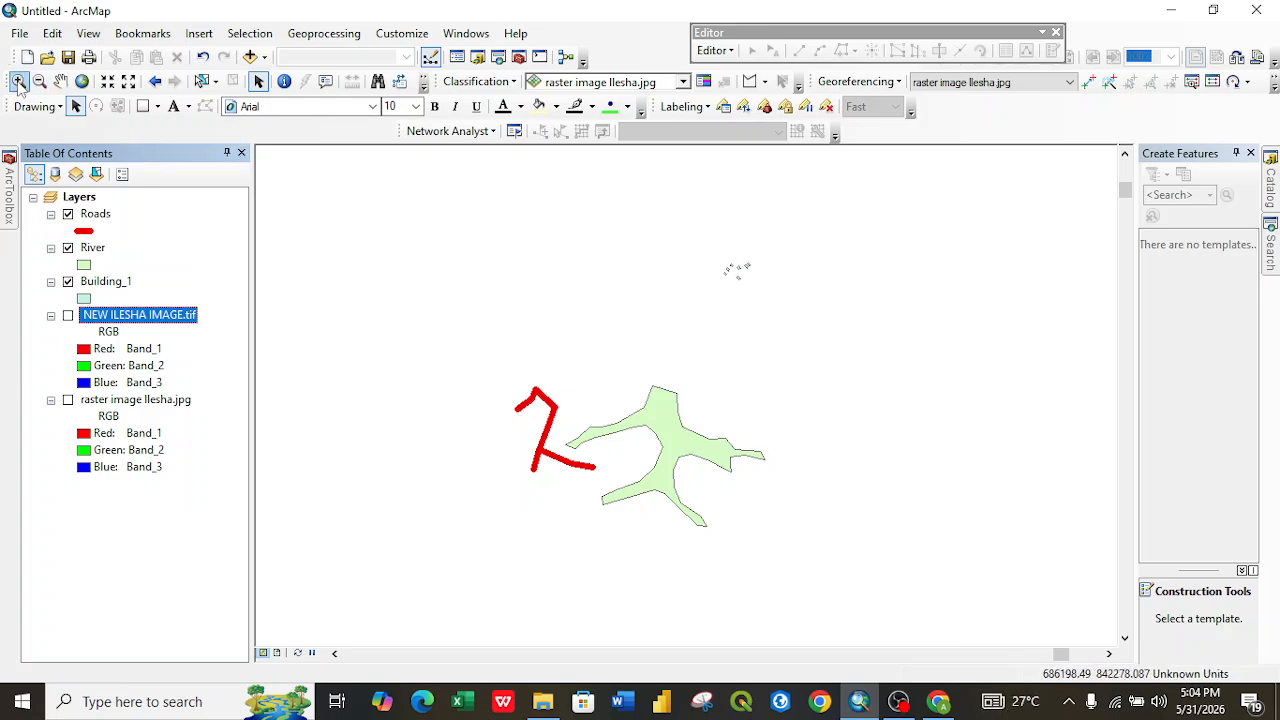
click(752, 300)
drag(514, 258, 863, 461)
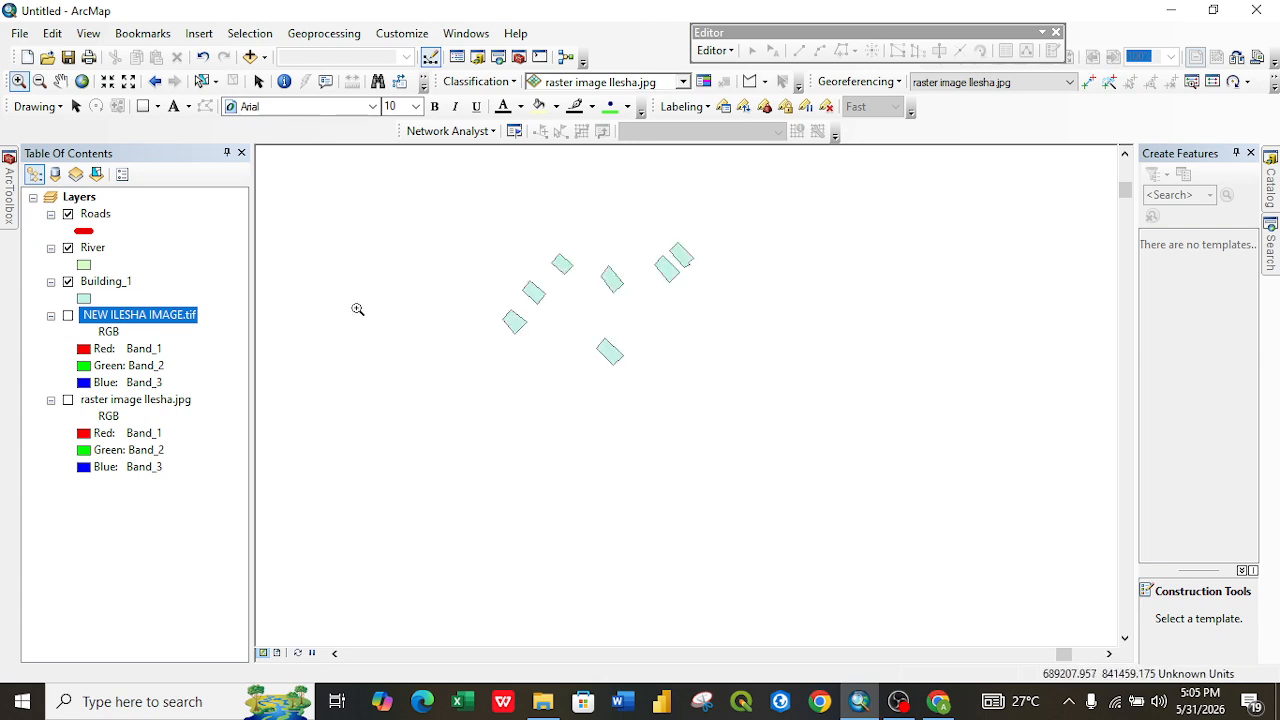
Set the Building_1 fill color to medium gray and apply the ESRI Blue preset symbol to the River layer.
click(84, 300)
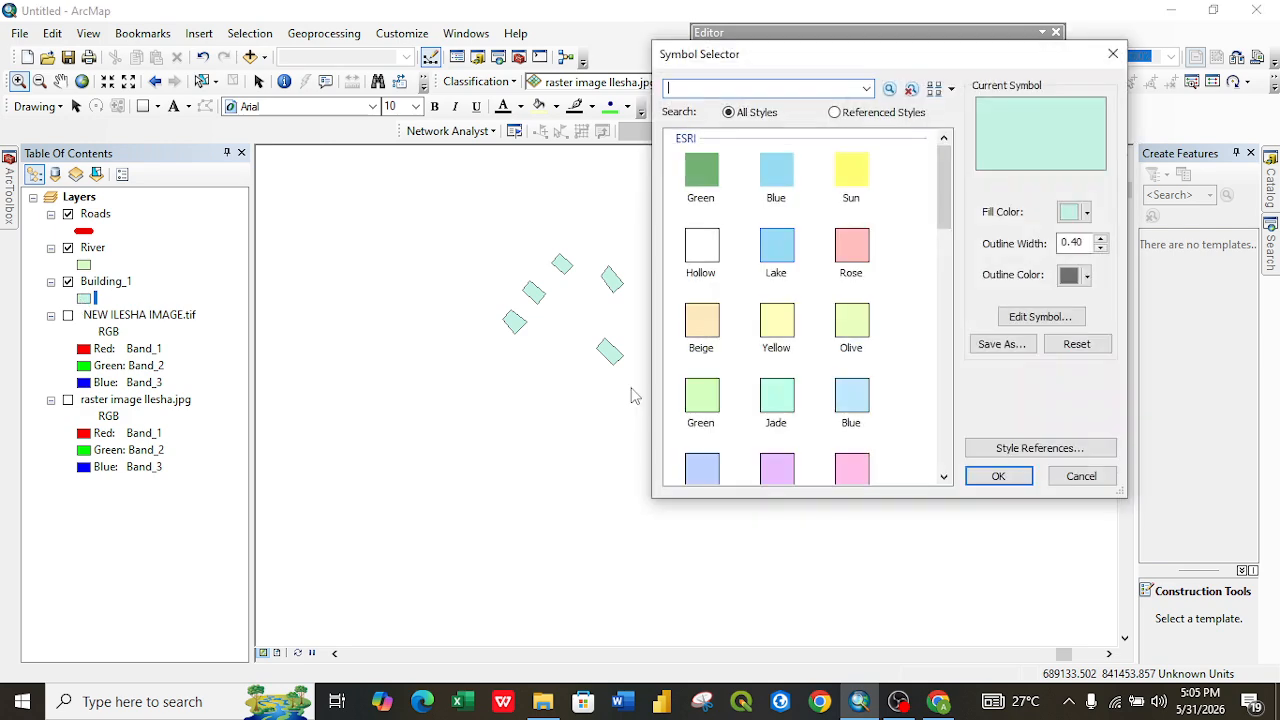
click(1078, 212)
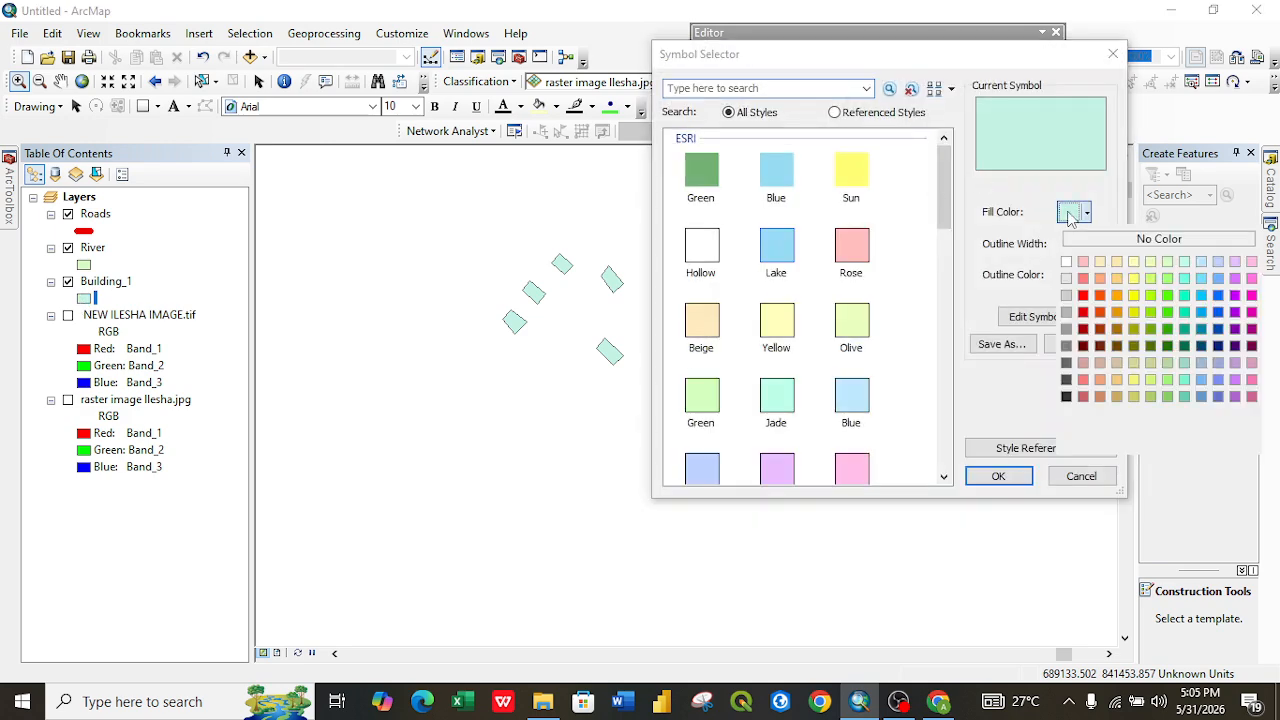
click(1066, 360)
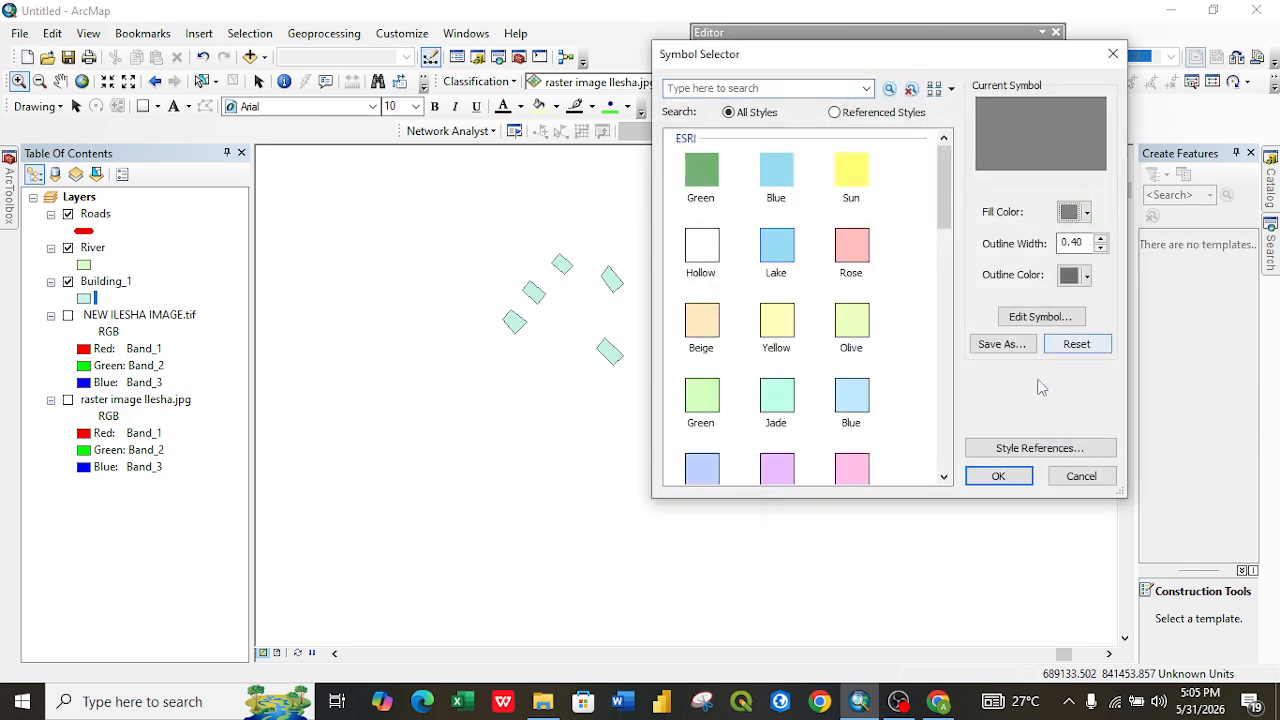
click(998, 477)
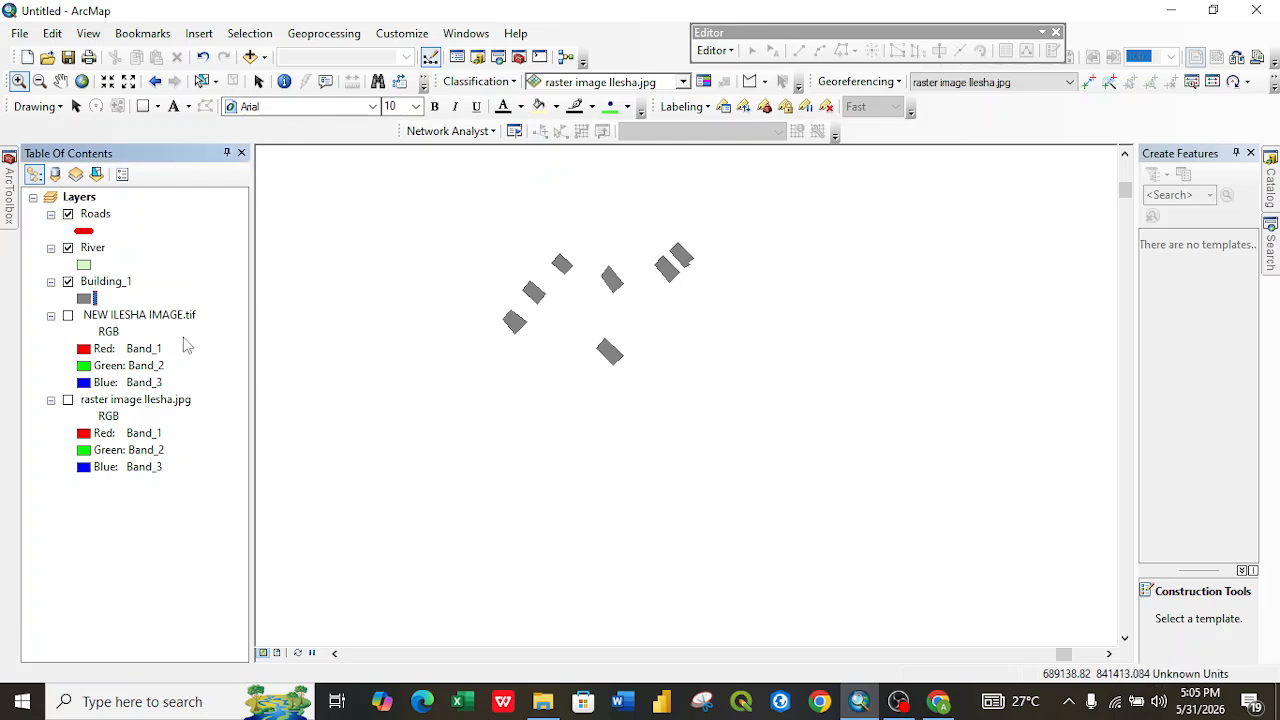
click(84, 266)
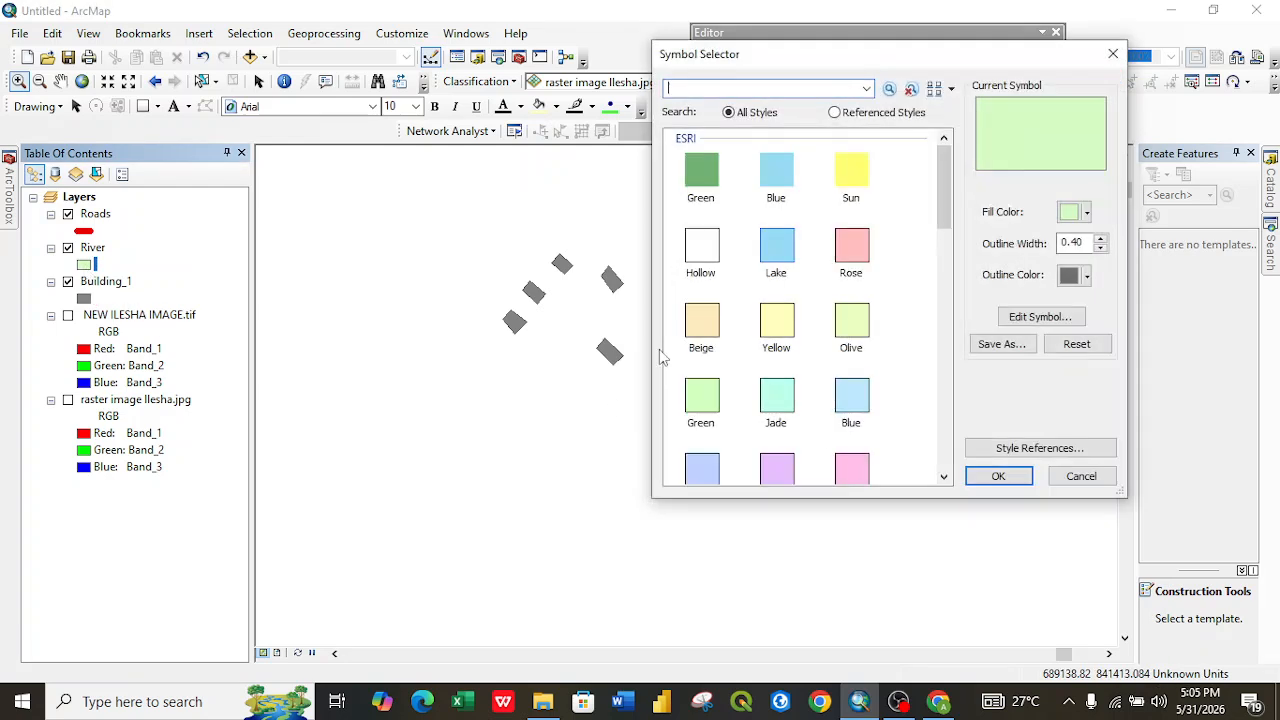
double_click(776, 171)
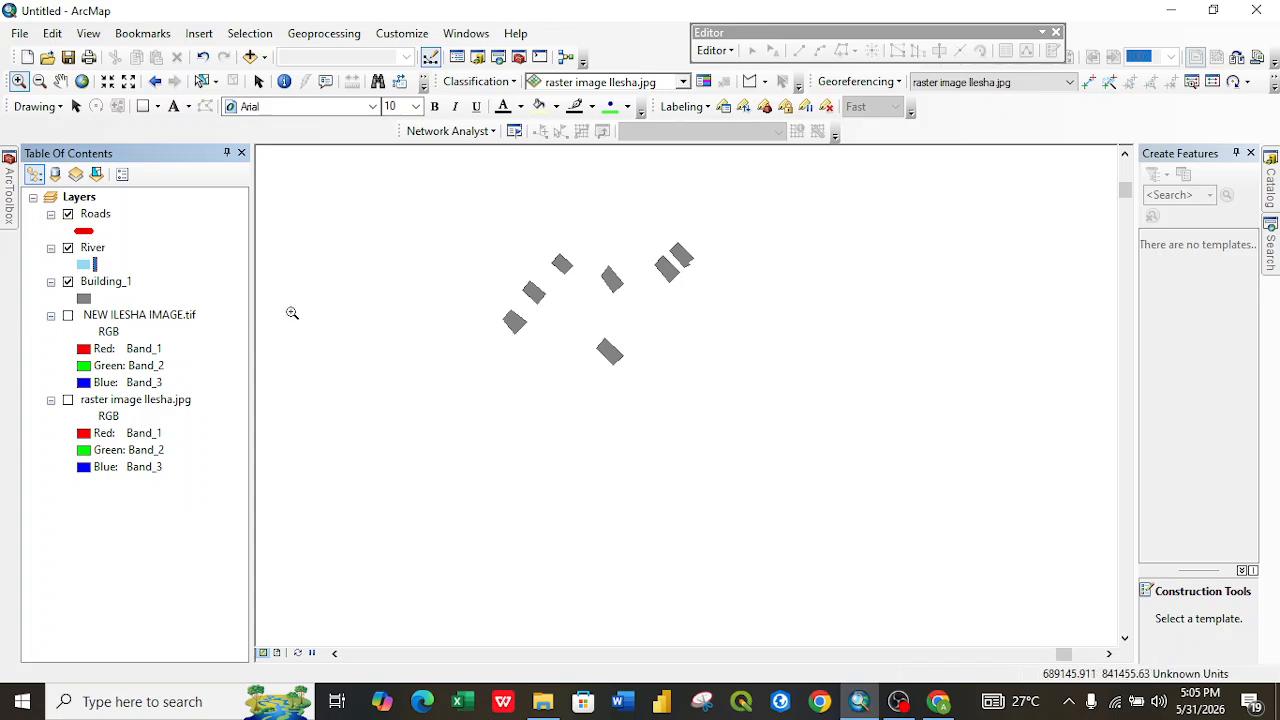
Turn on labels for the Building_1 layer using the Names_build field.
right_click(119, 281)
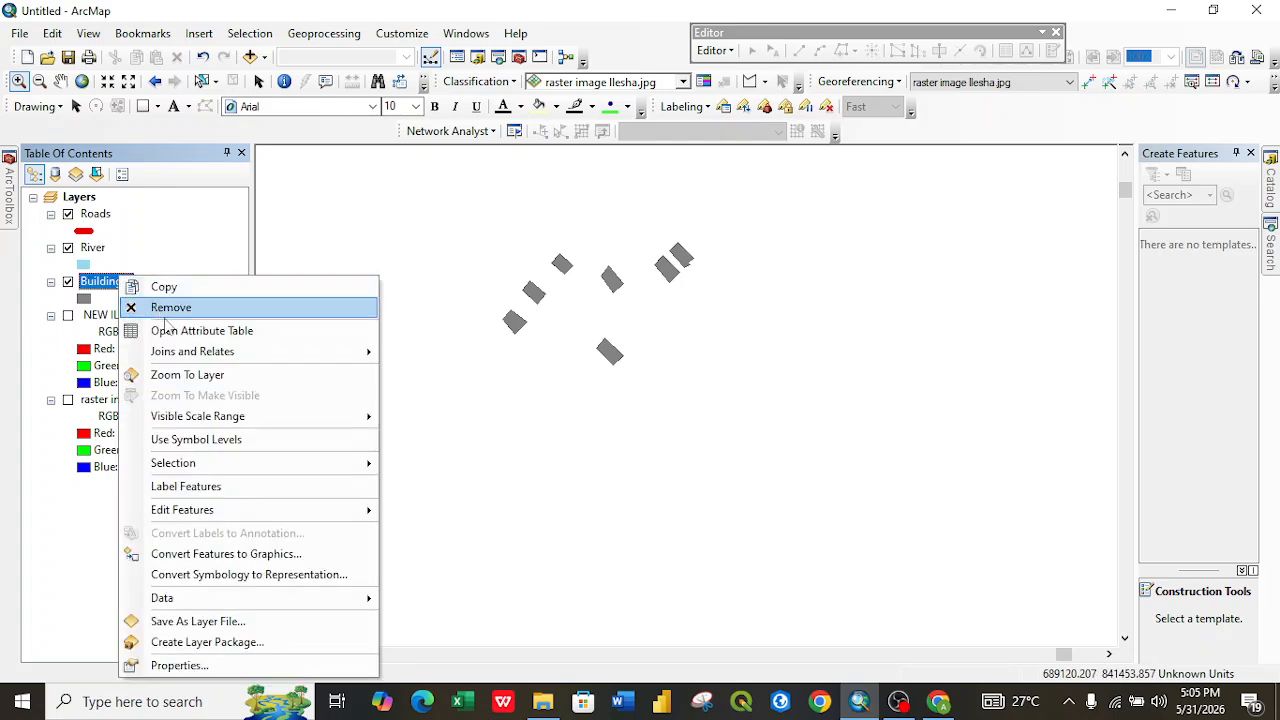
click(180, 665)
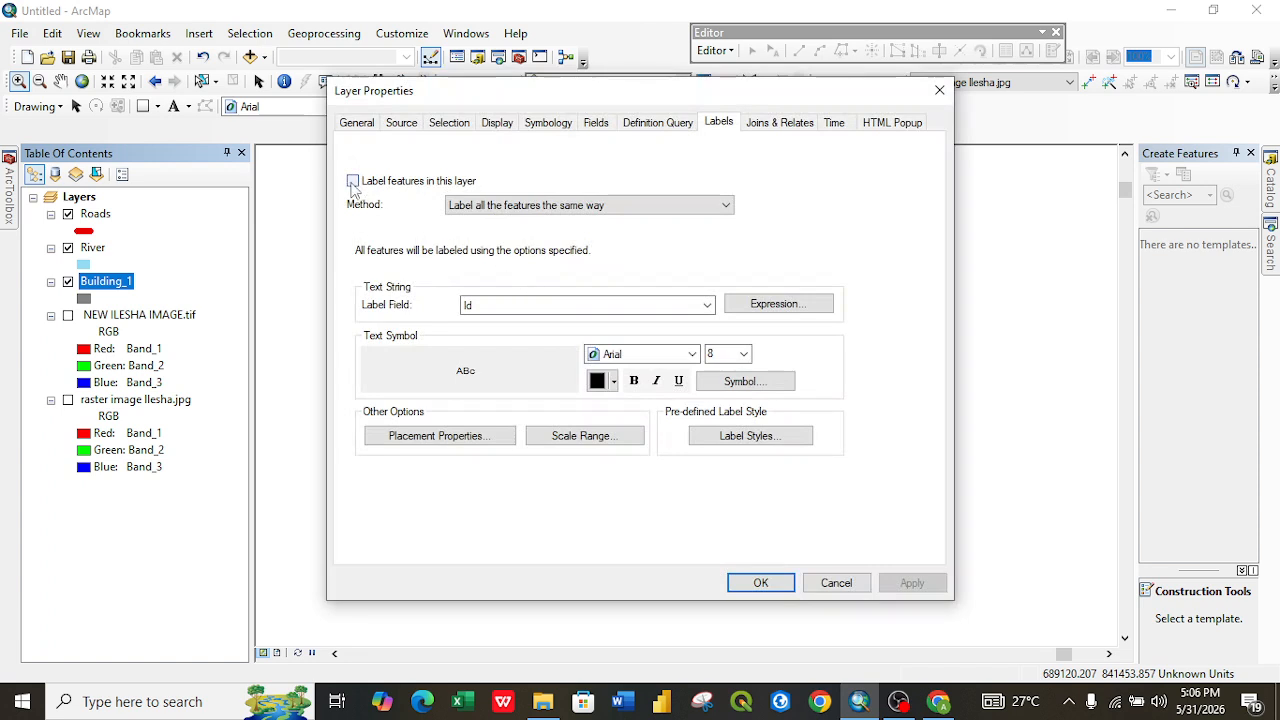
click(353, 182)
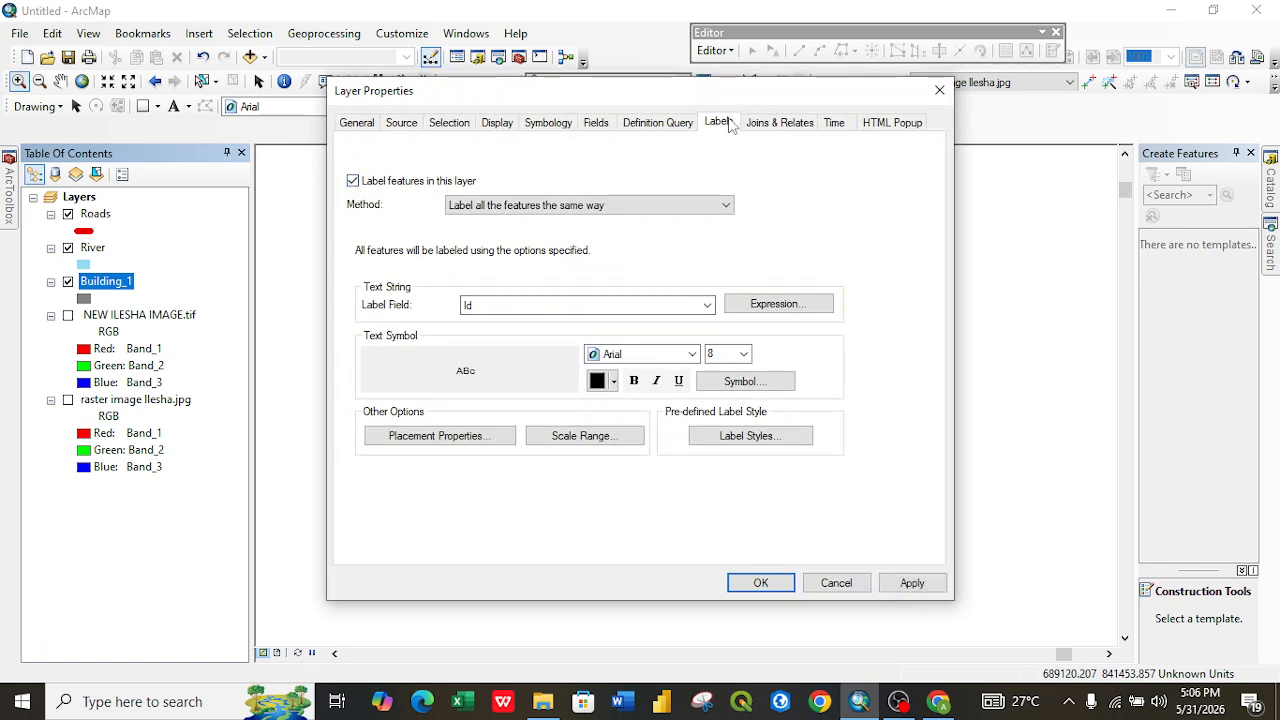
click(700, 304)
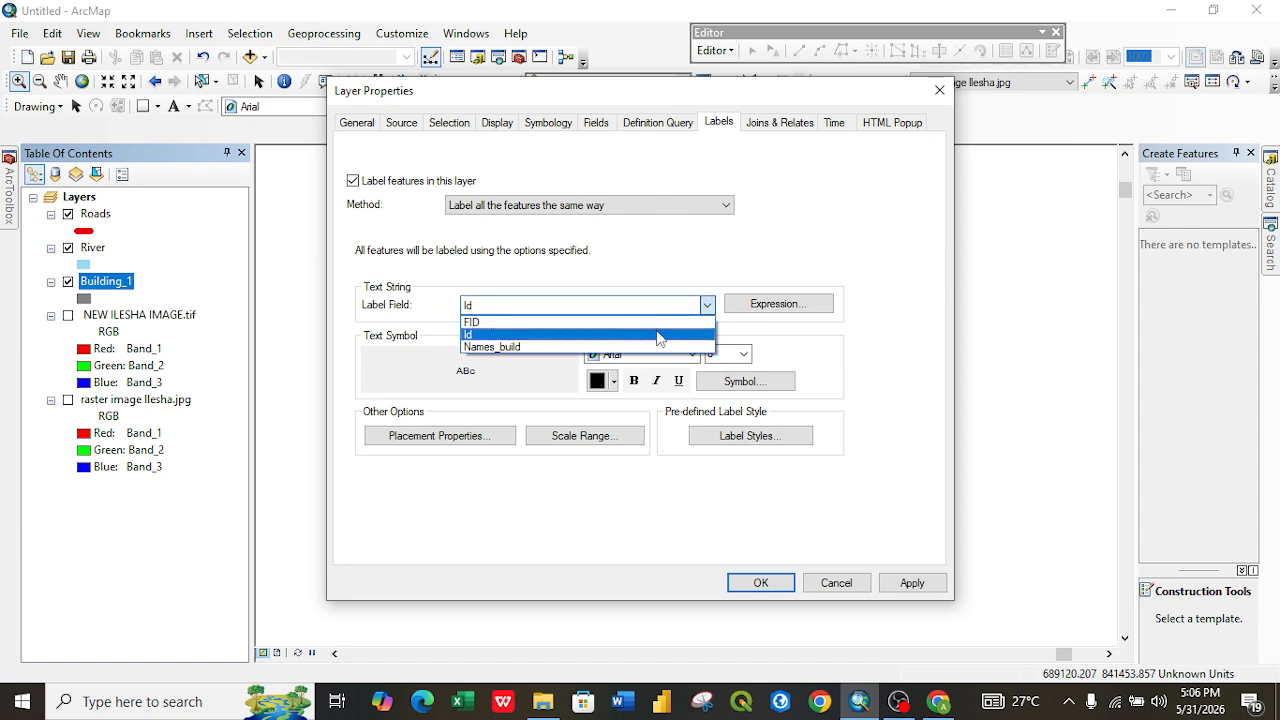
click(643, 347)
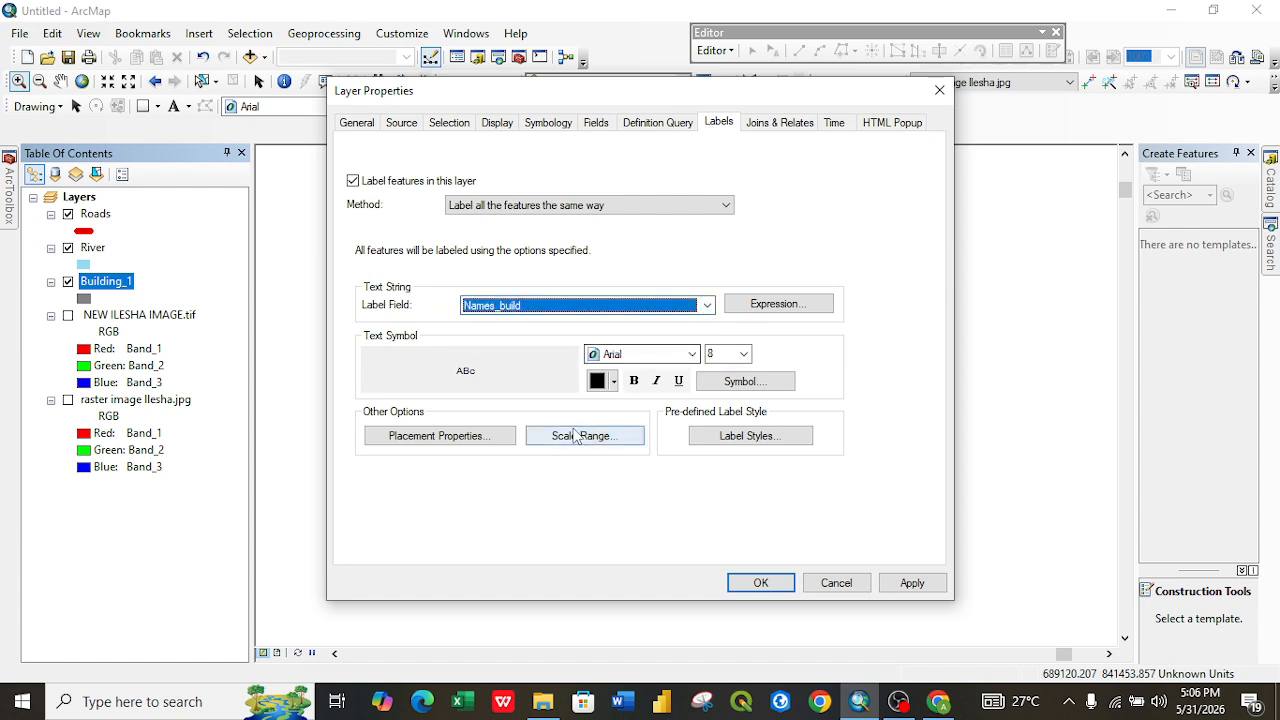
click(919, 585)
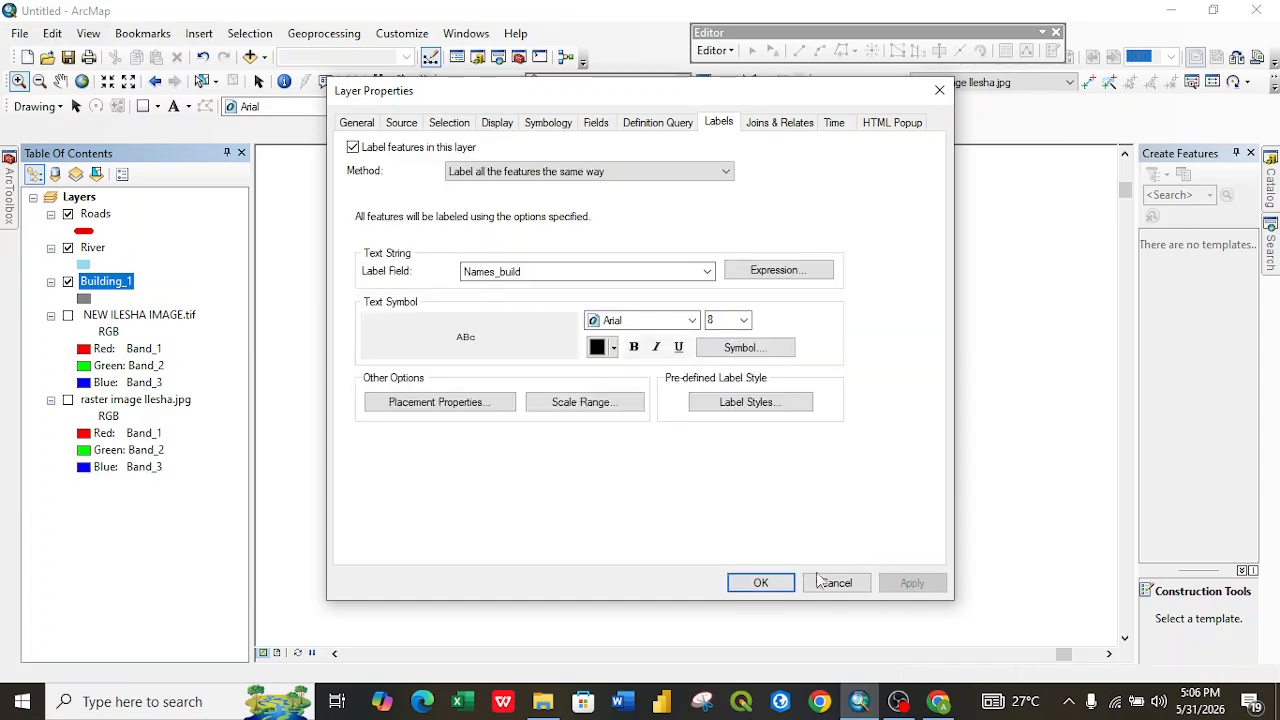
click(762, 583)
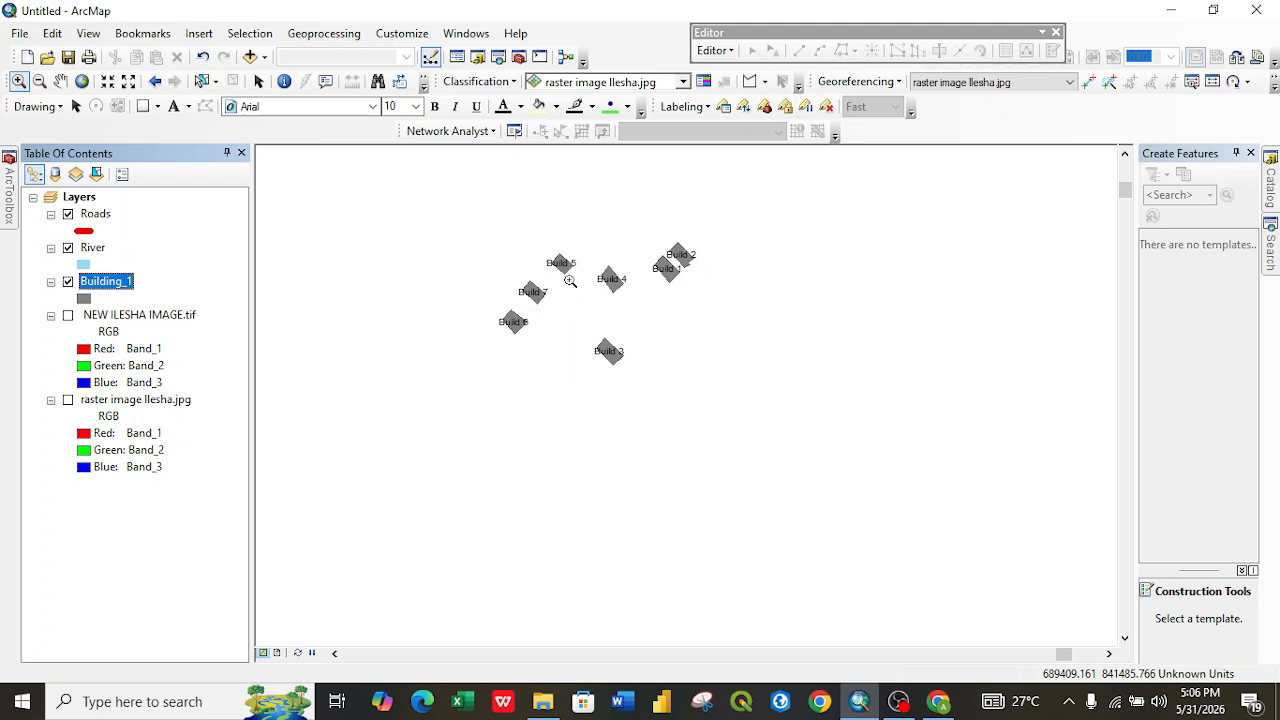
click(93, 250)
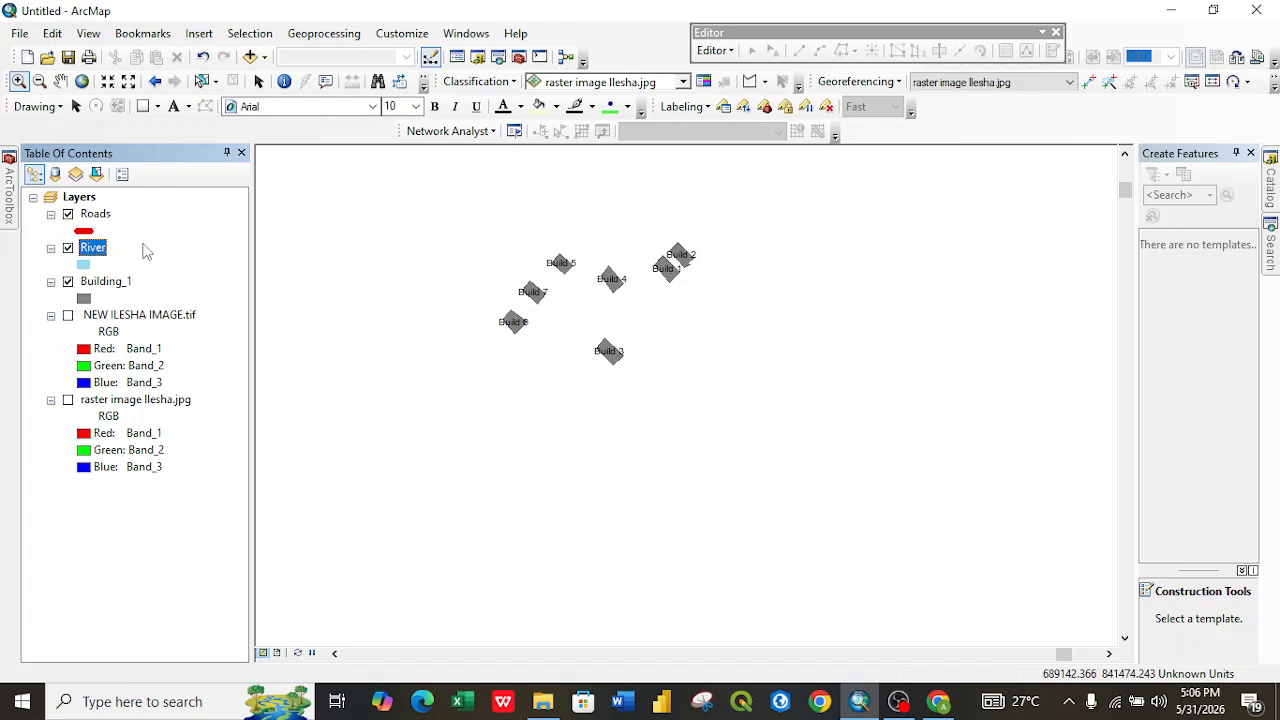
click(716, 51)
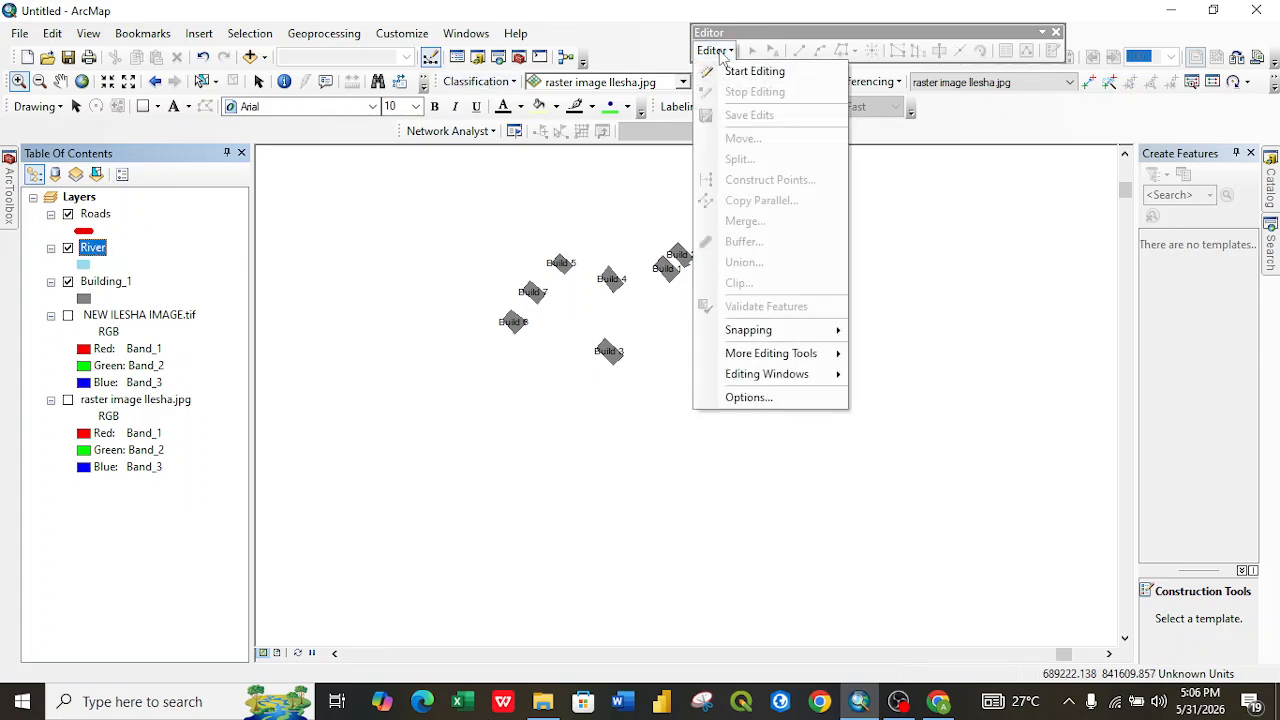
click(745, 72)
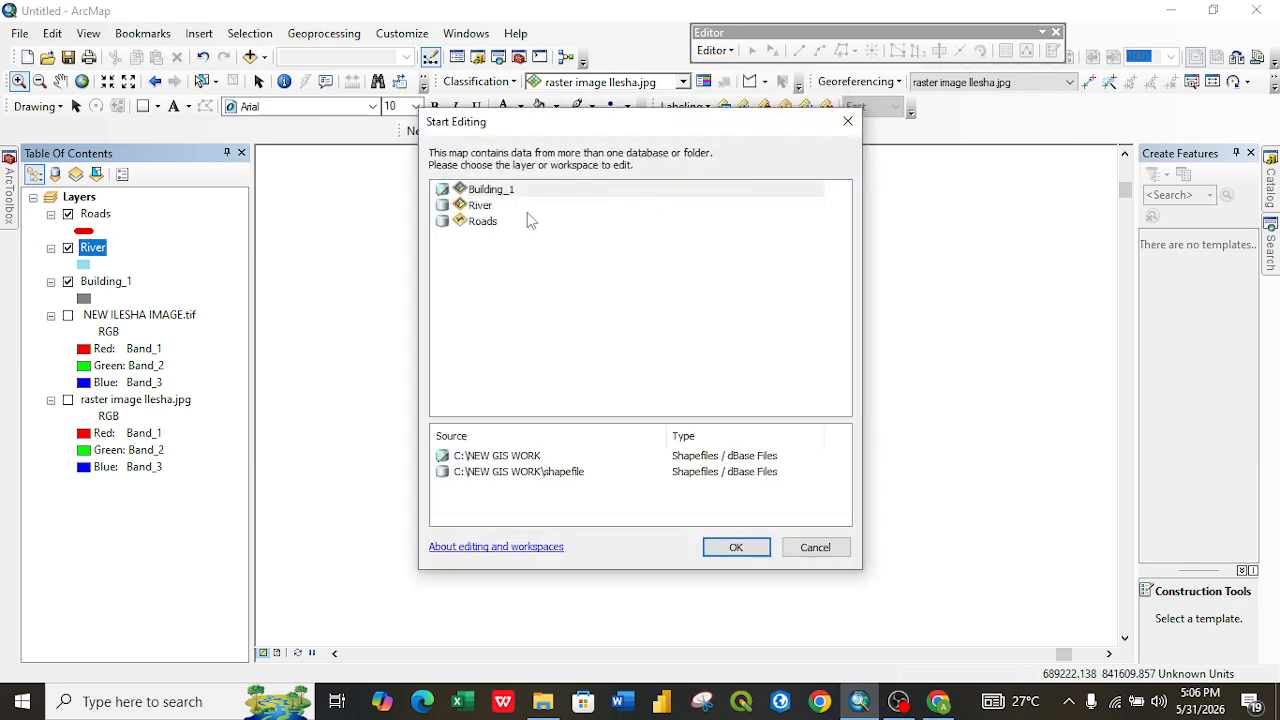
click(487, 208)
click(733, 550)
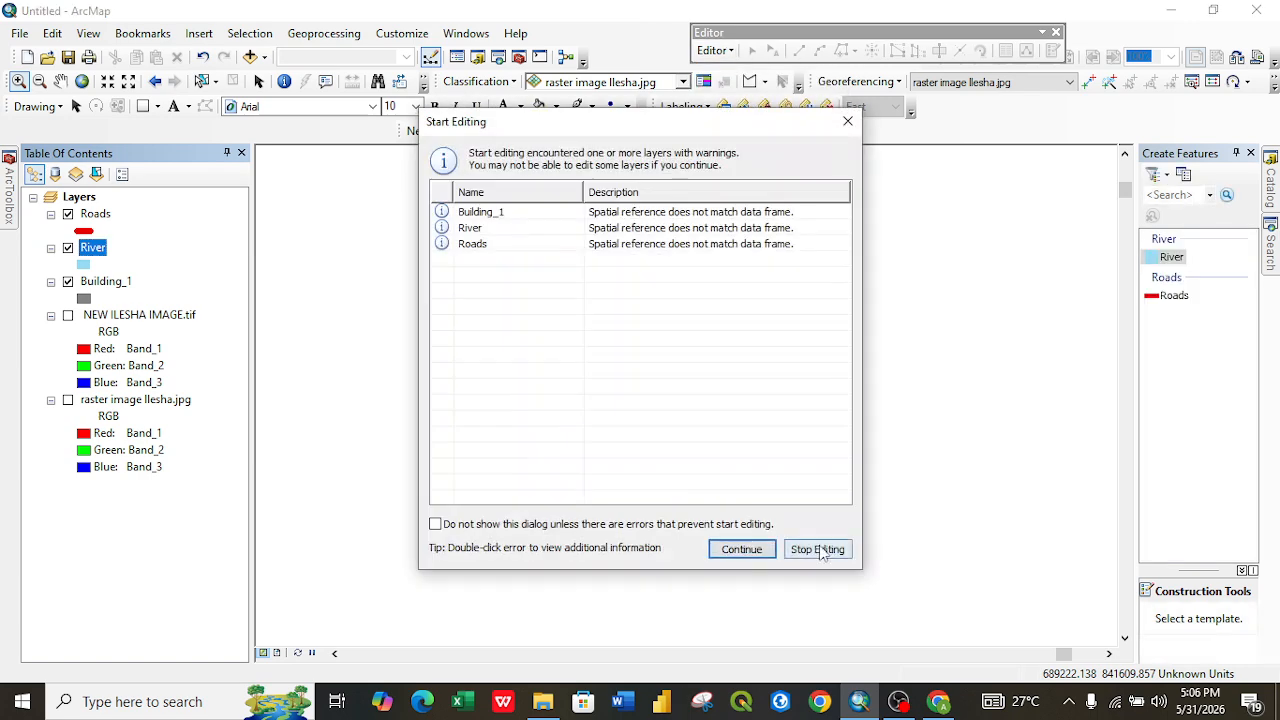
click(742, 548)
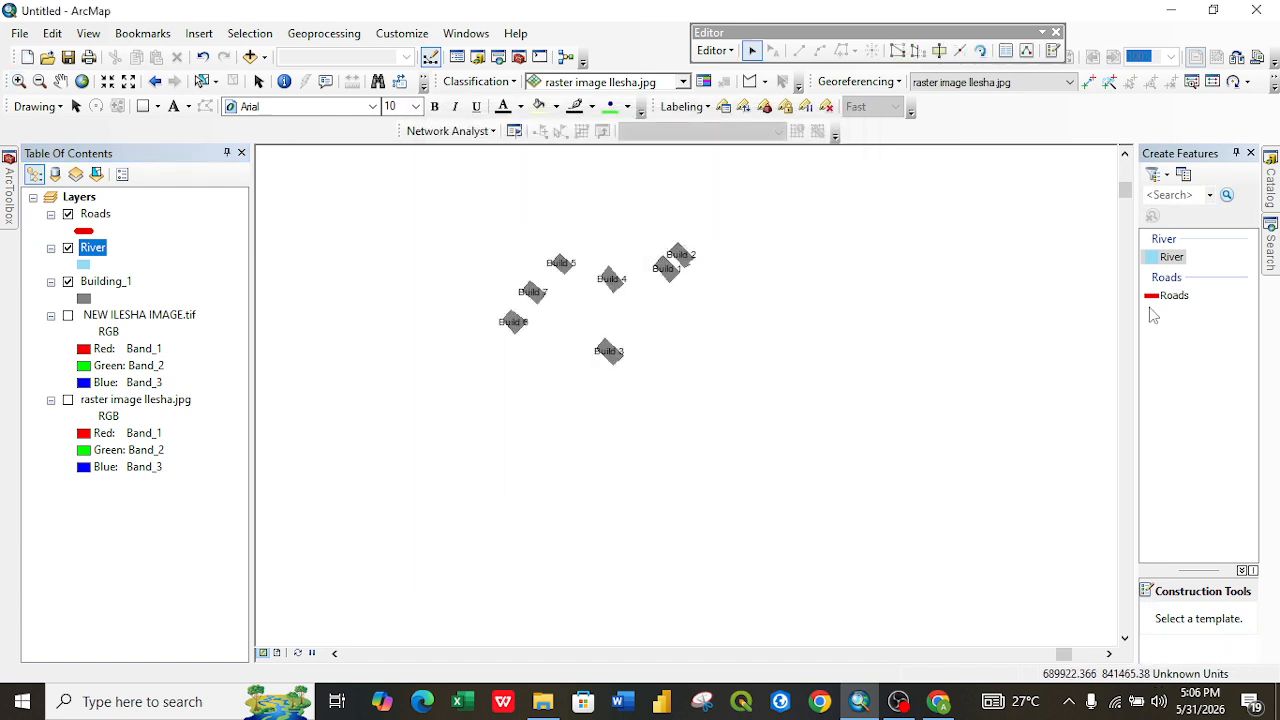
right_click(97, 255)
click(166, 304)
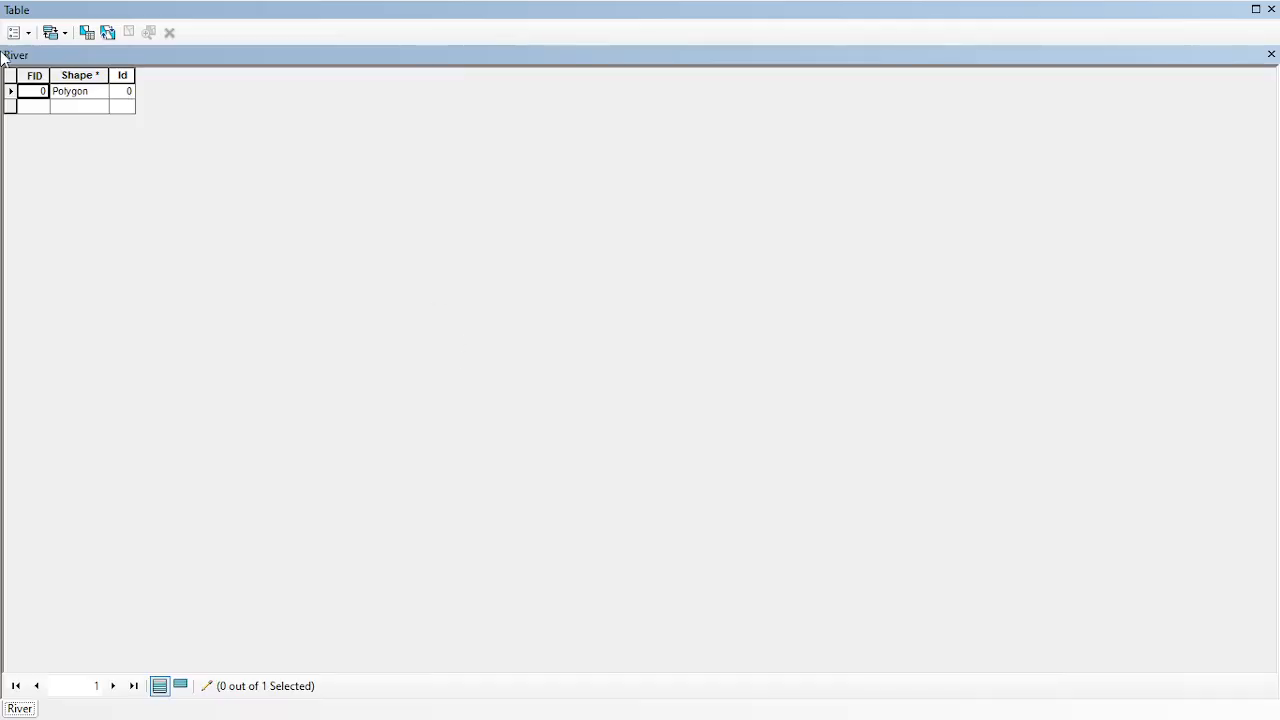
click(14, 32)
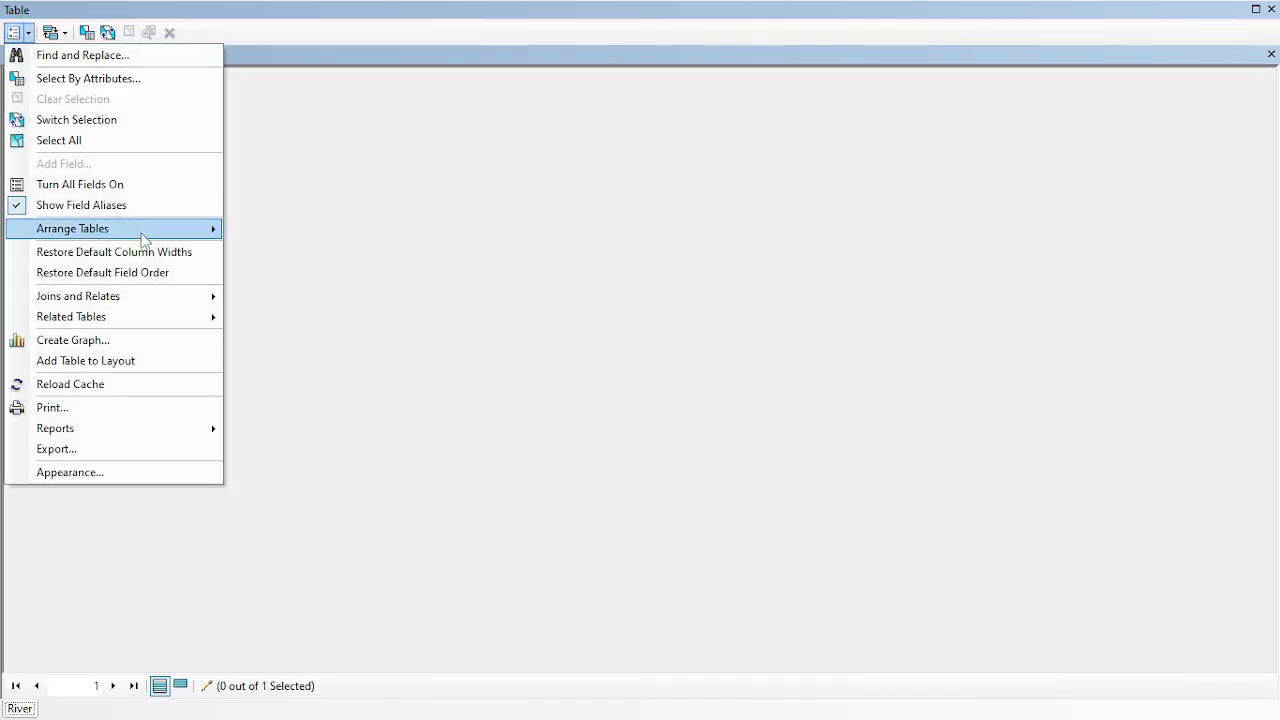
click(1272, 54)
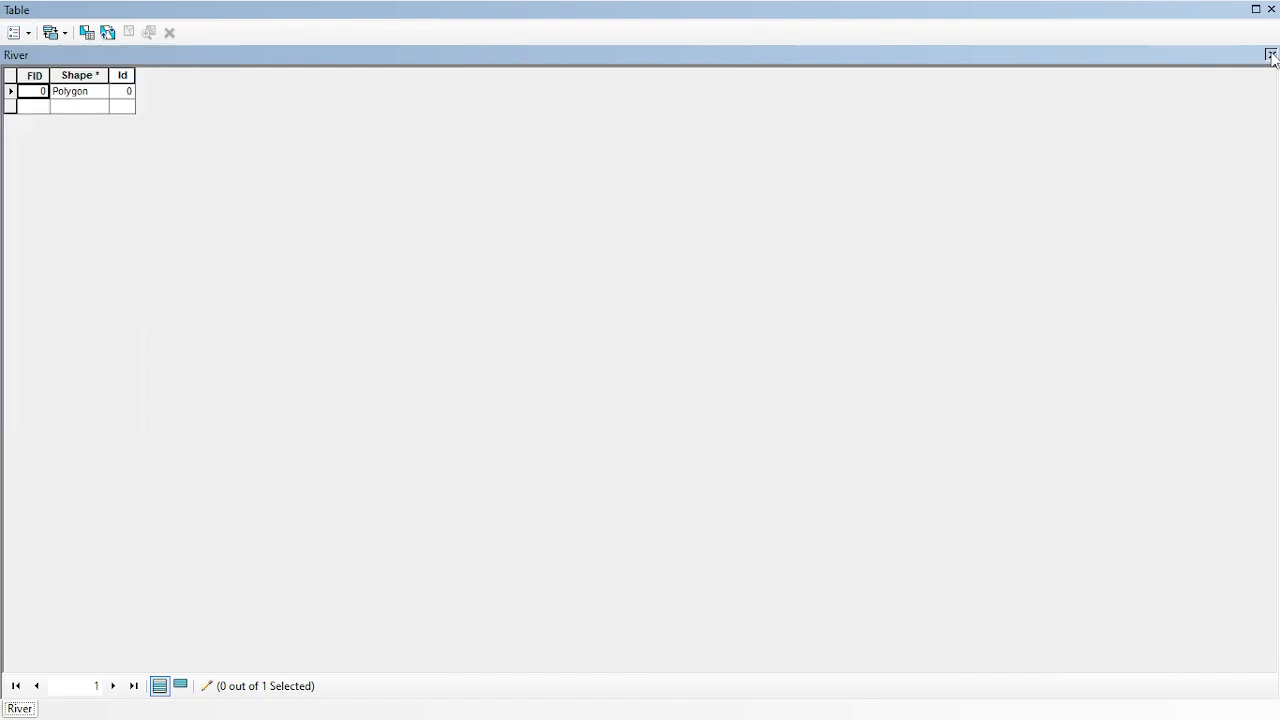
click(1272, 54)
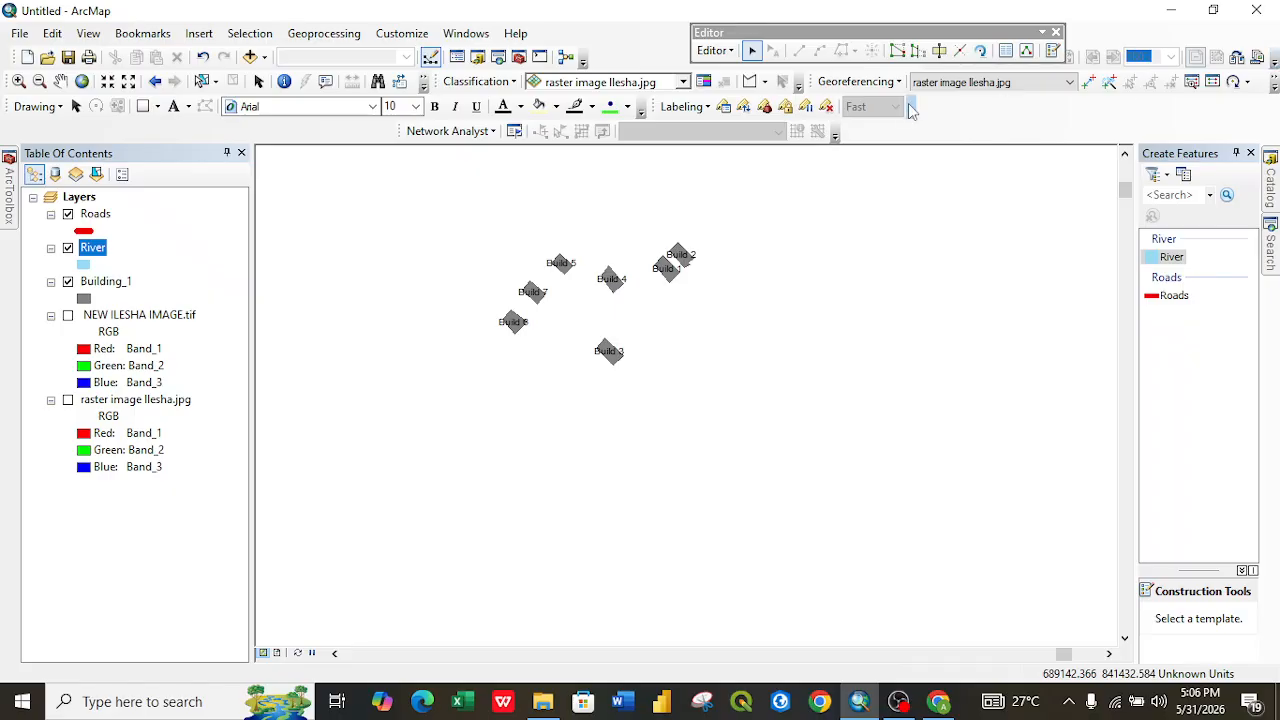
click(714, 50)
click(752, 91)
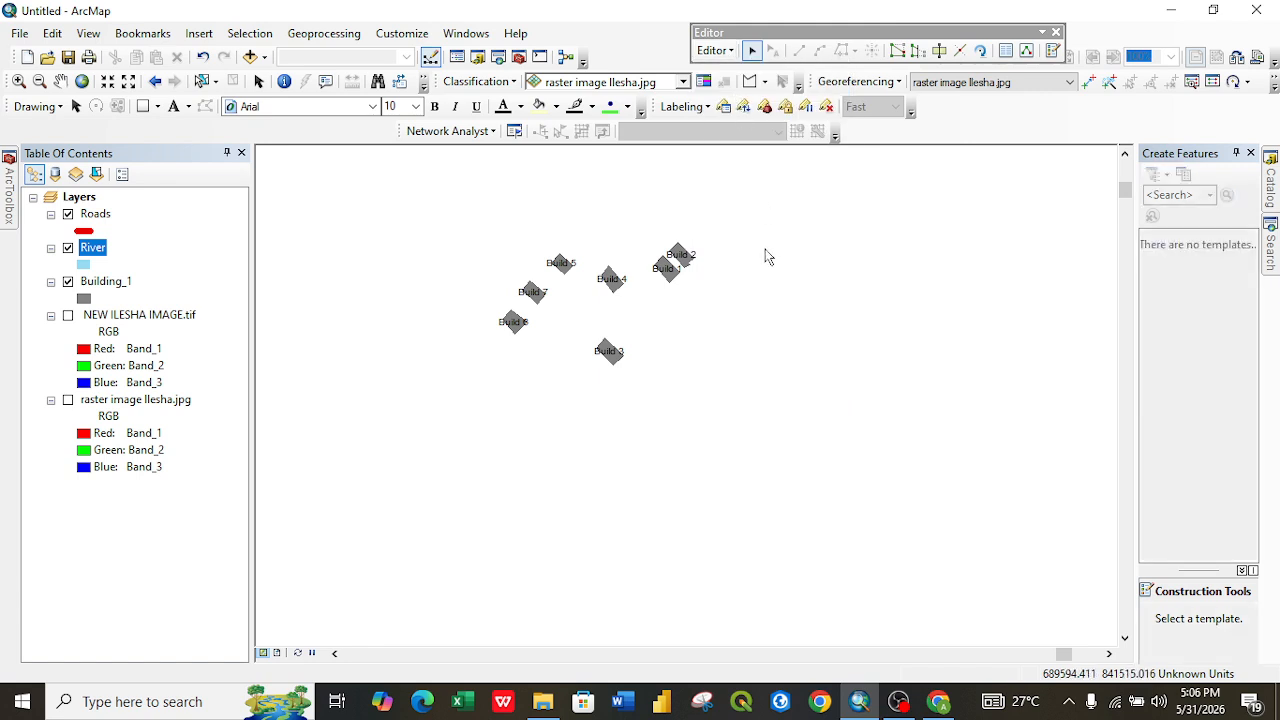
click(714, 50)
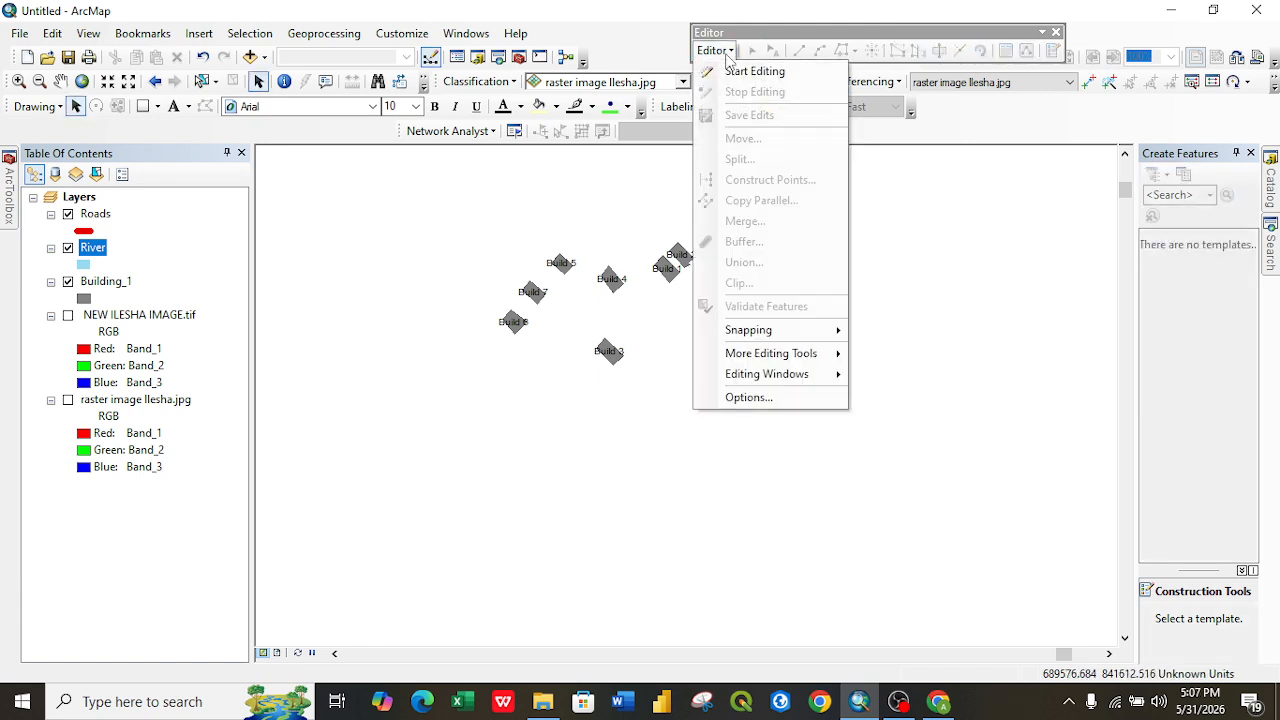
Add a Text field called name_river to the River layer's attribute table.
right_click(93, 248)
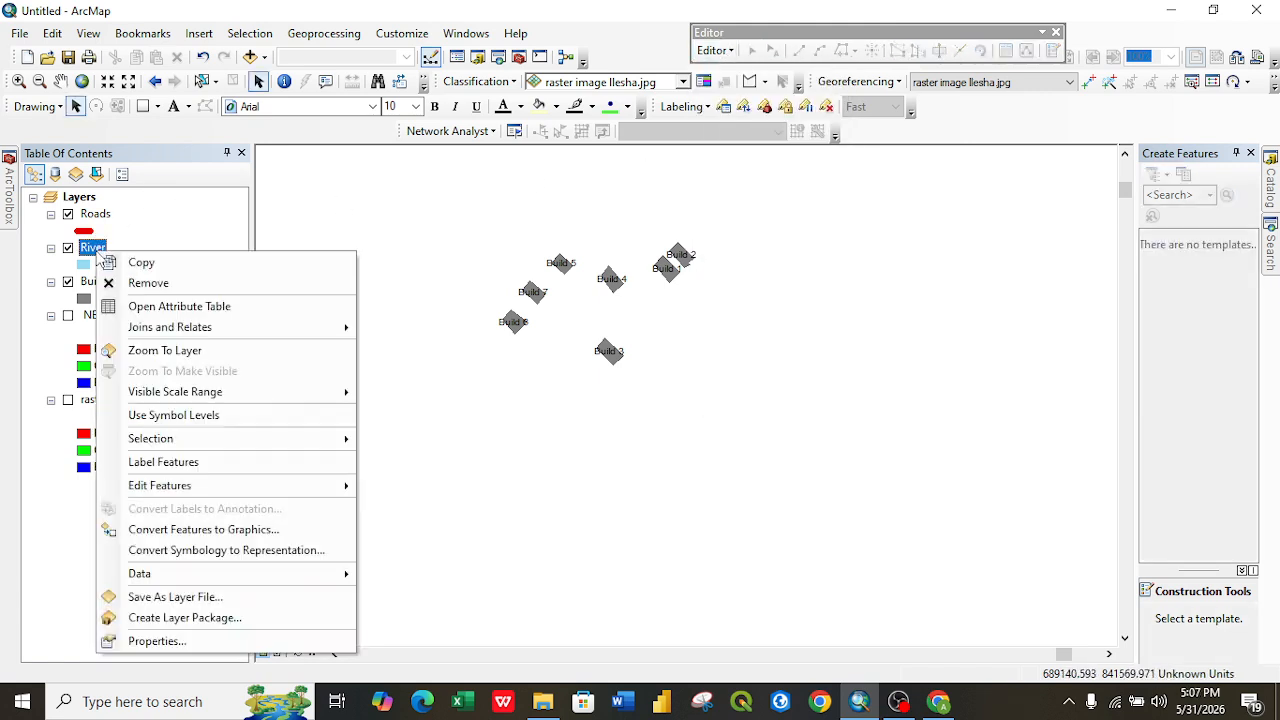
click(153, 306)
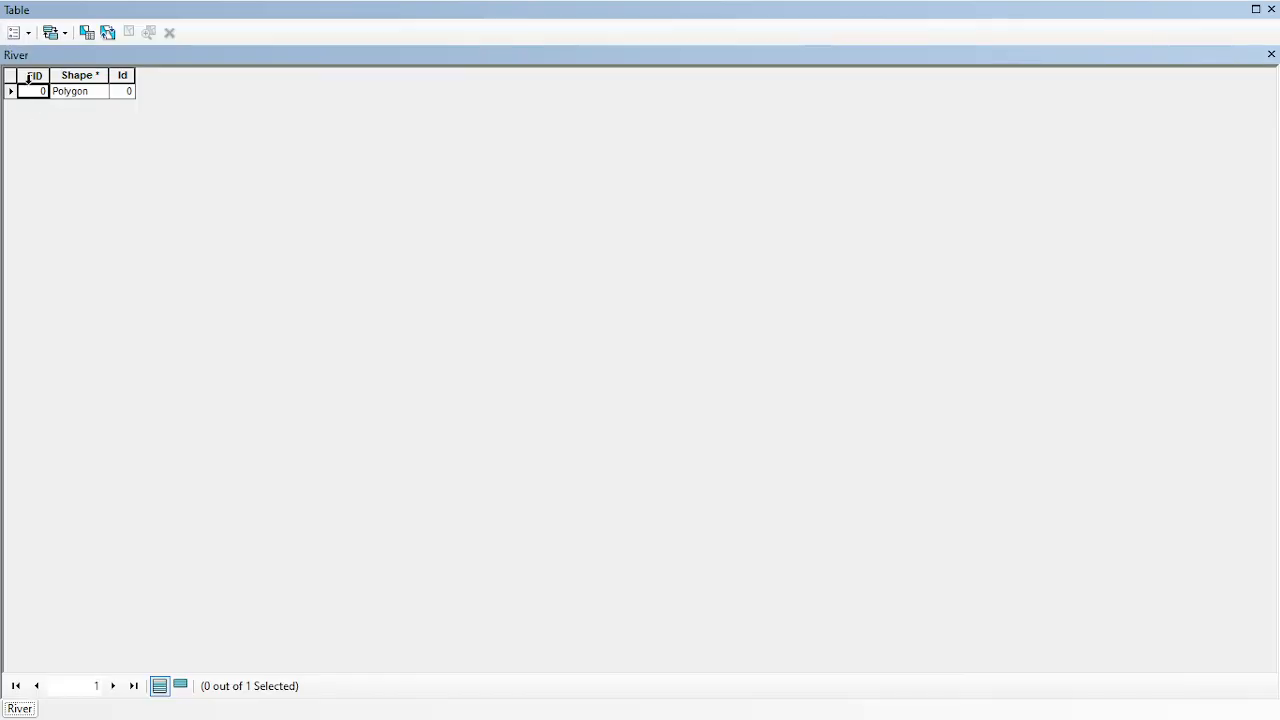
click(27, 33)
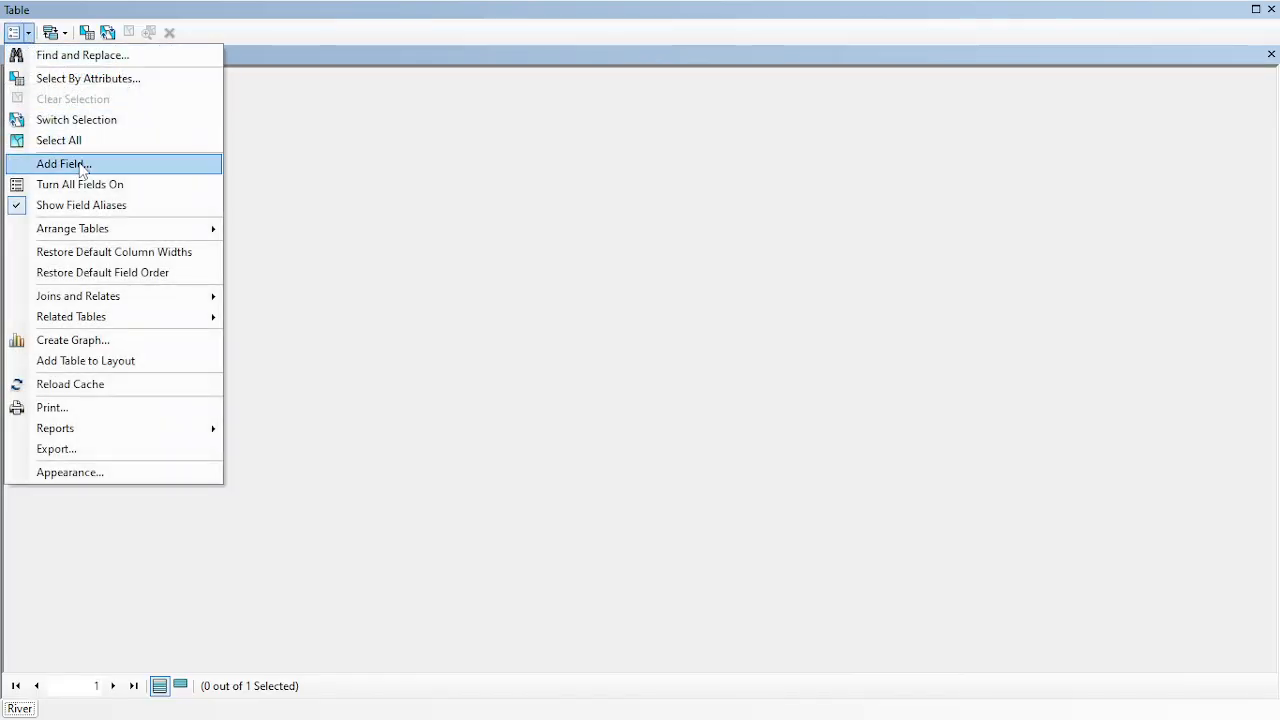
click(90, 164)
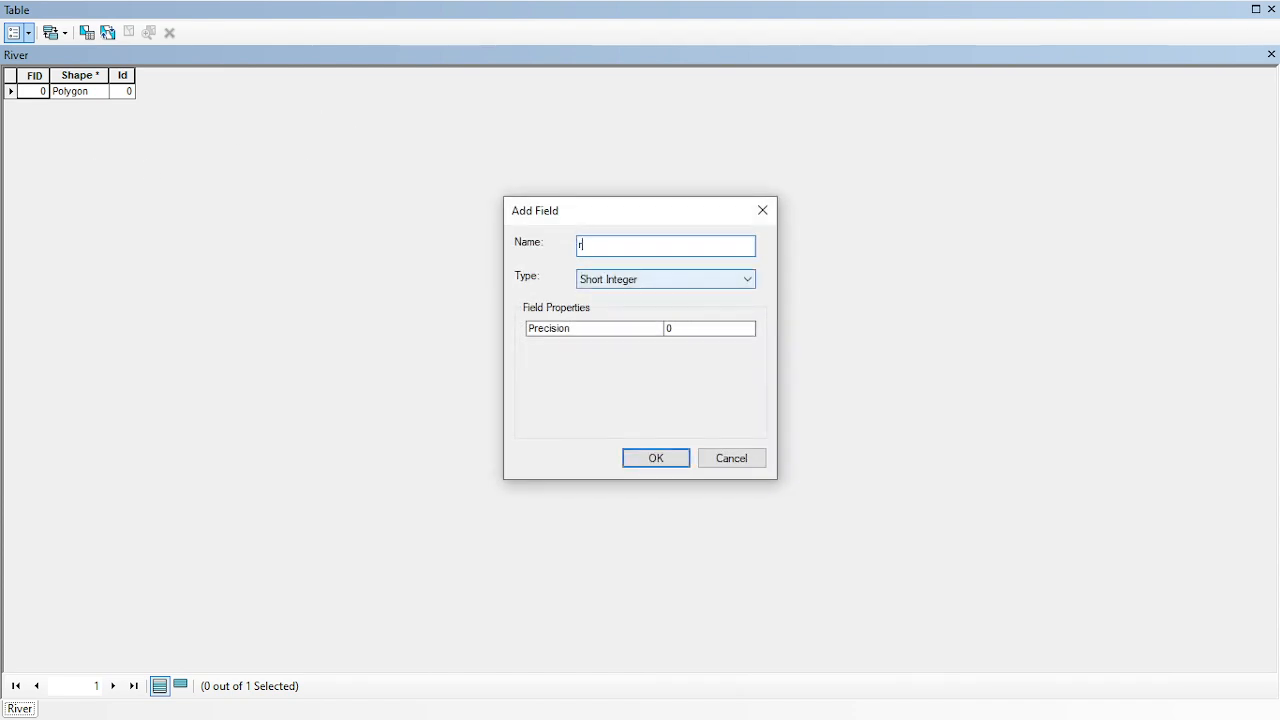
text(r)
key(BackSpace)
text(name_river)
click(660, 287)
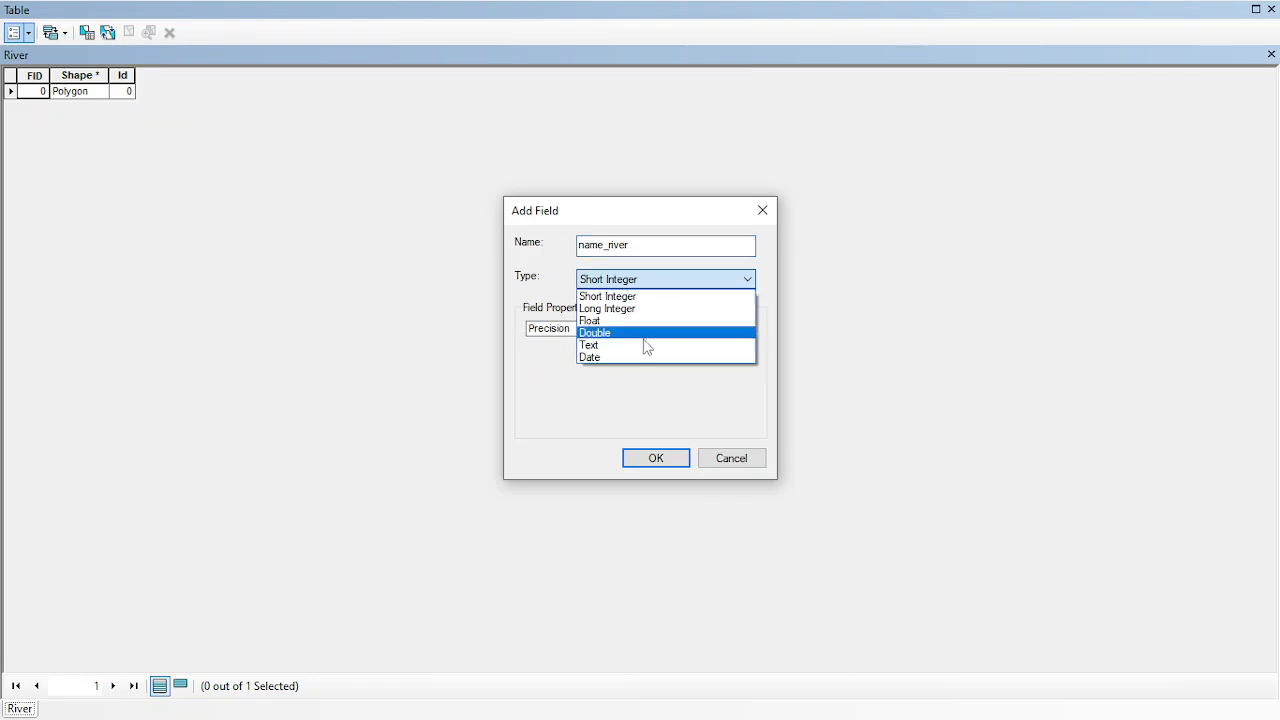
click(648, 345)
click(646, 457)
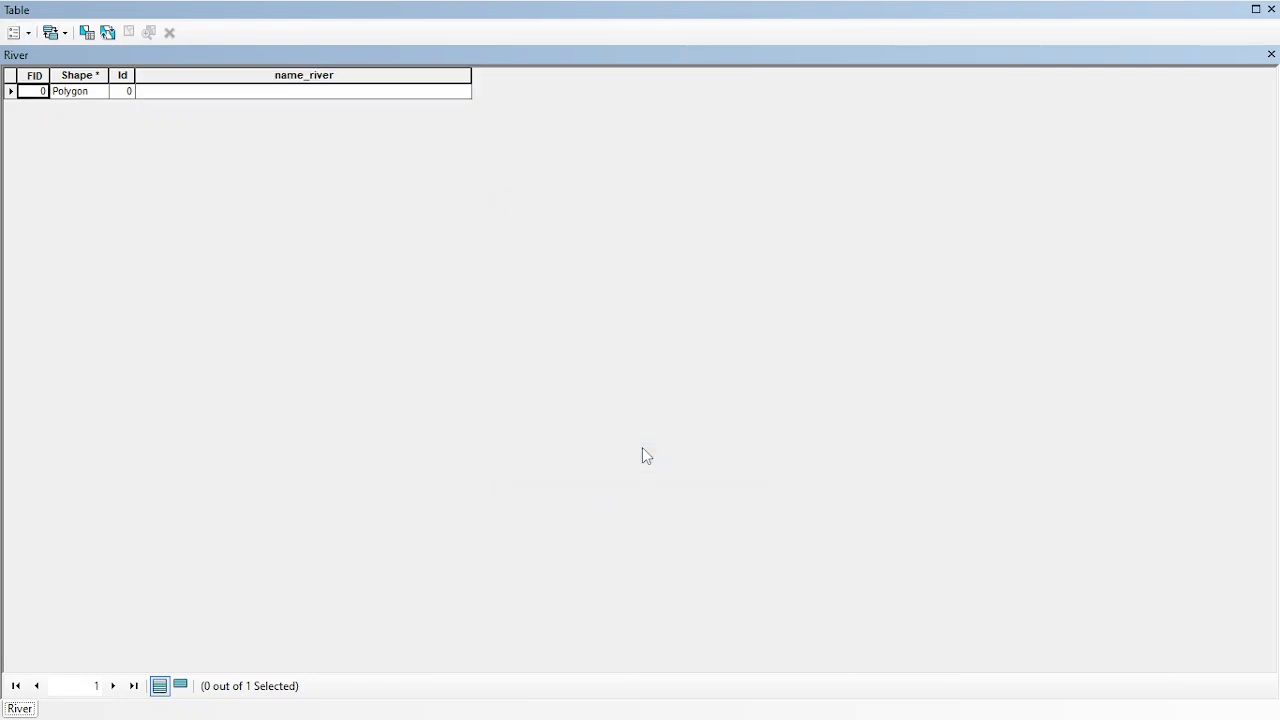
click(259, 95)
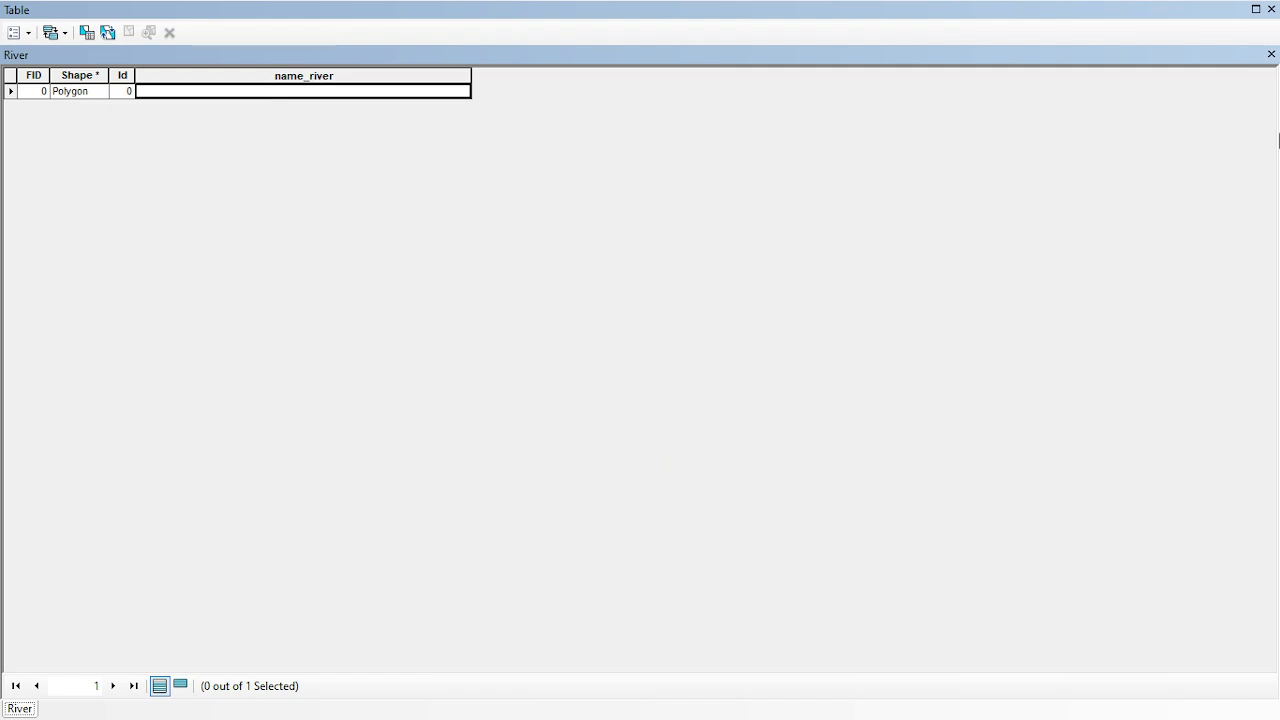
click(1271, 55)
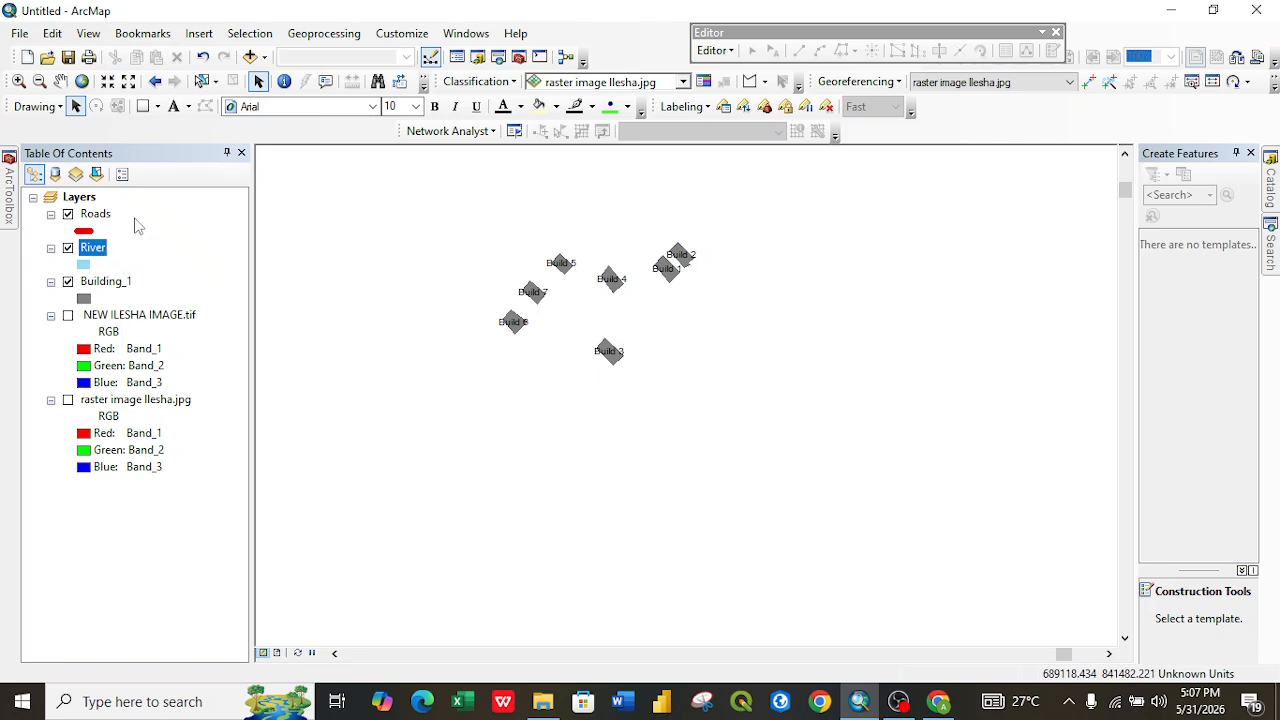
click(714, 50)
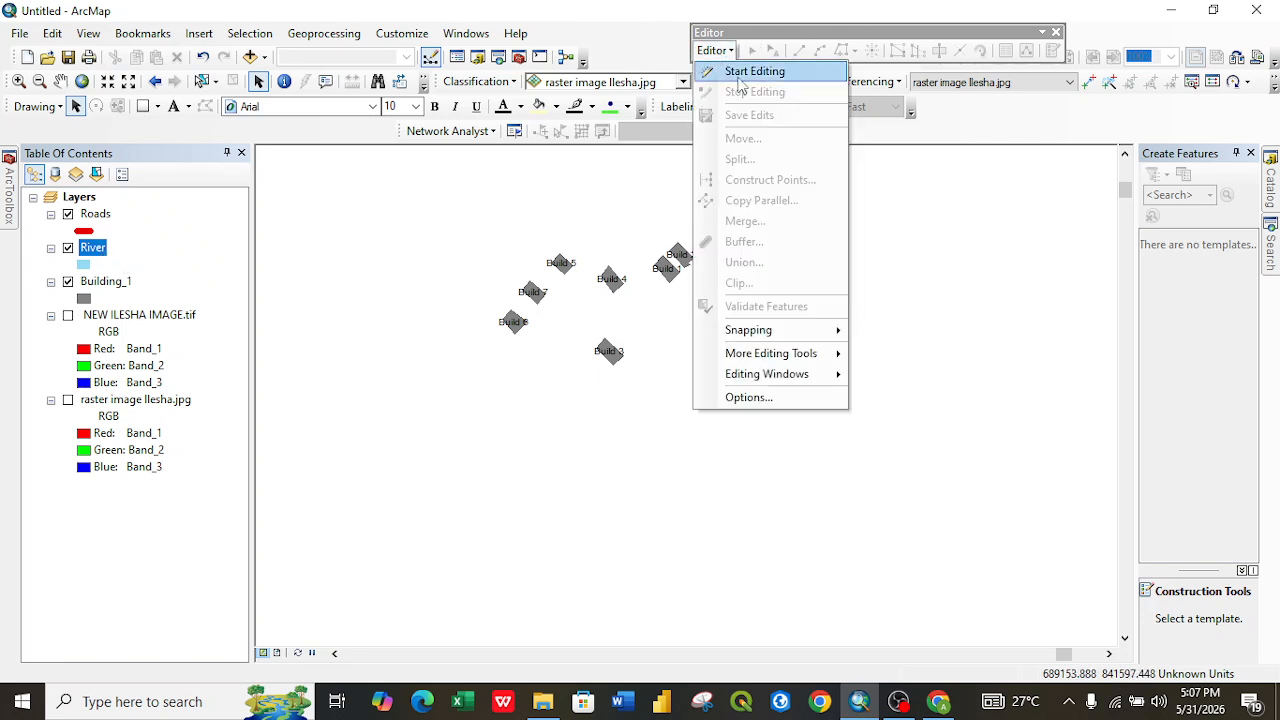
click(752, 72)
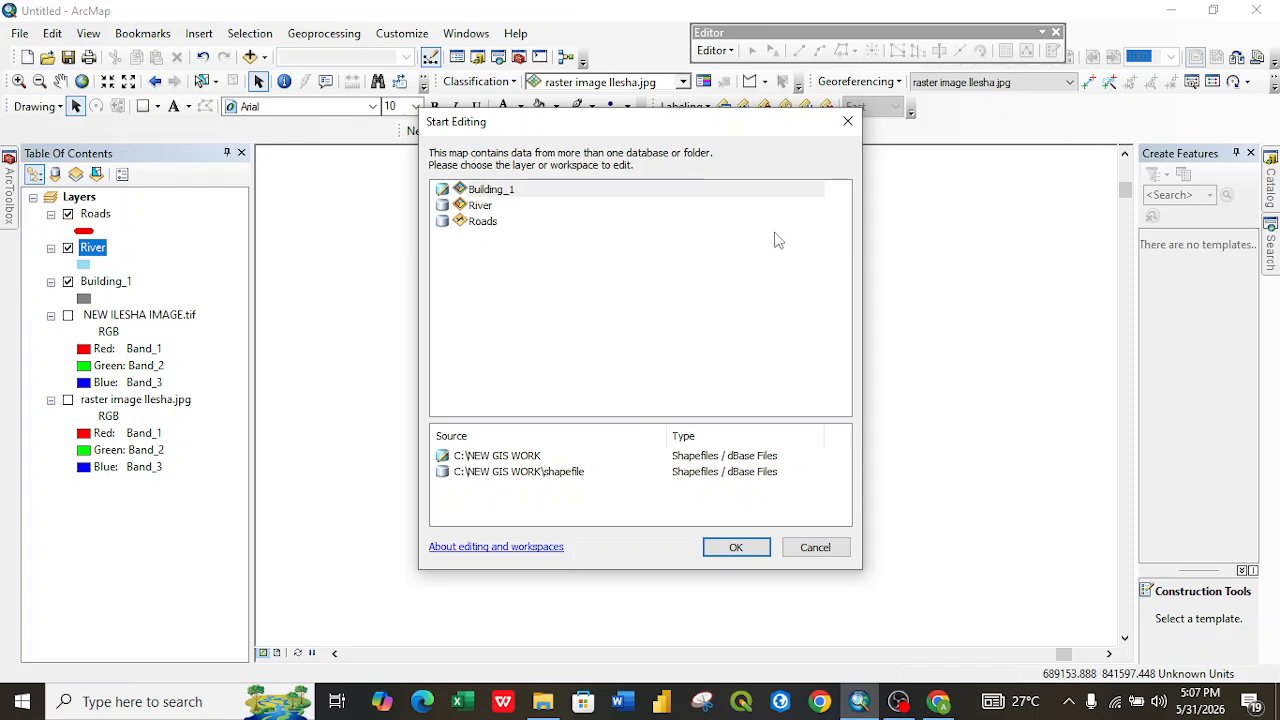
click(736, 548)
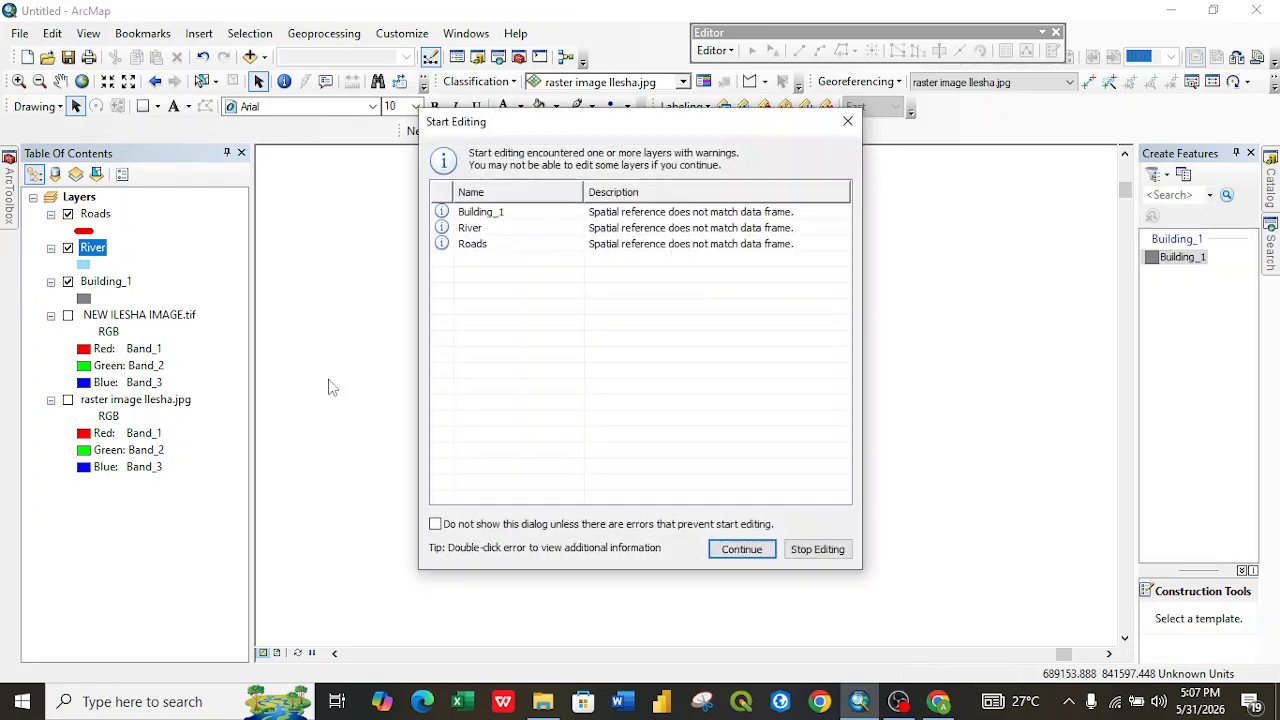
click(740, 549)
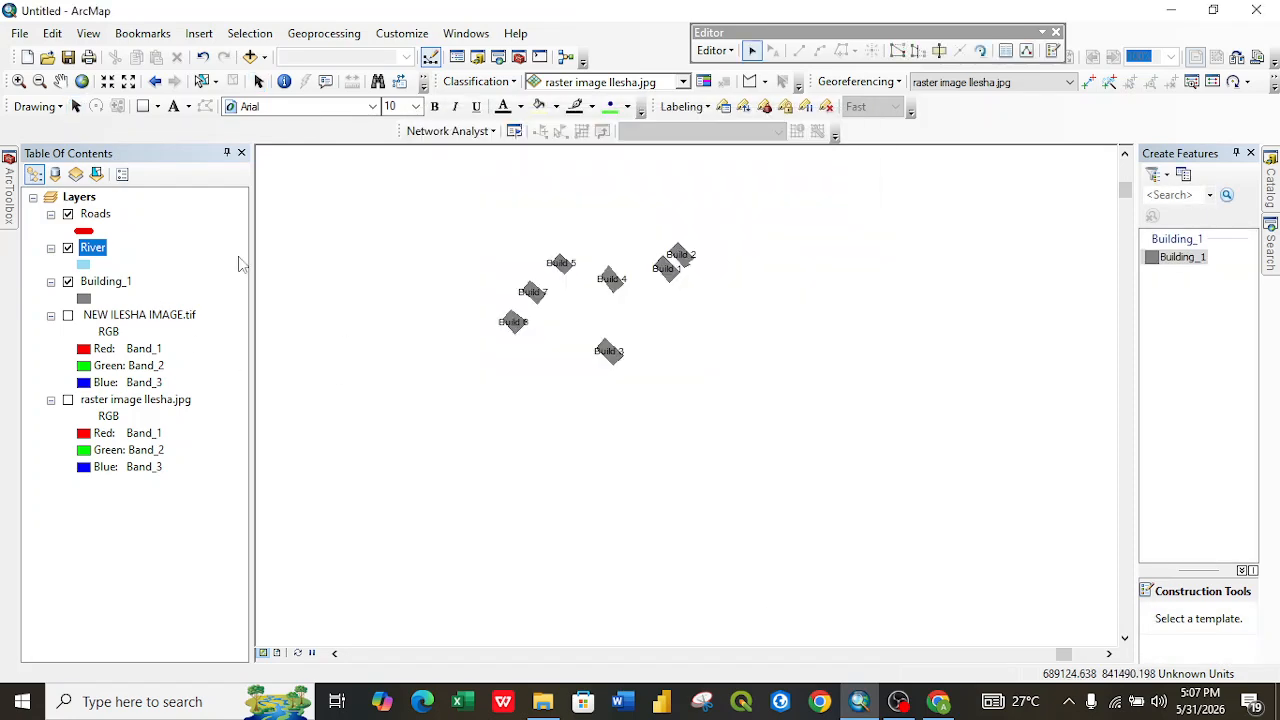
right_click(89, 253)
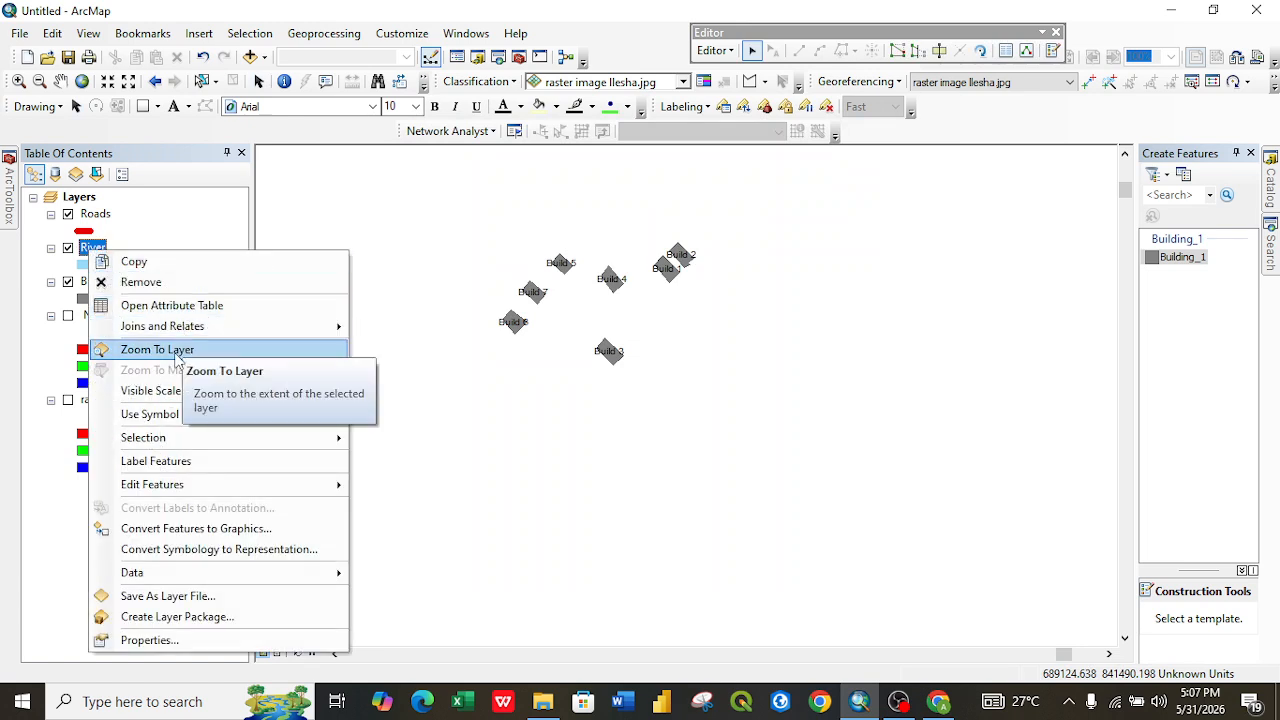
click(172, 307)
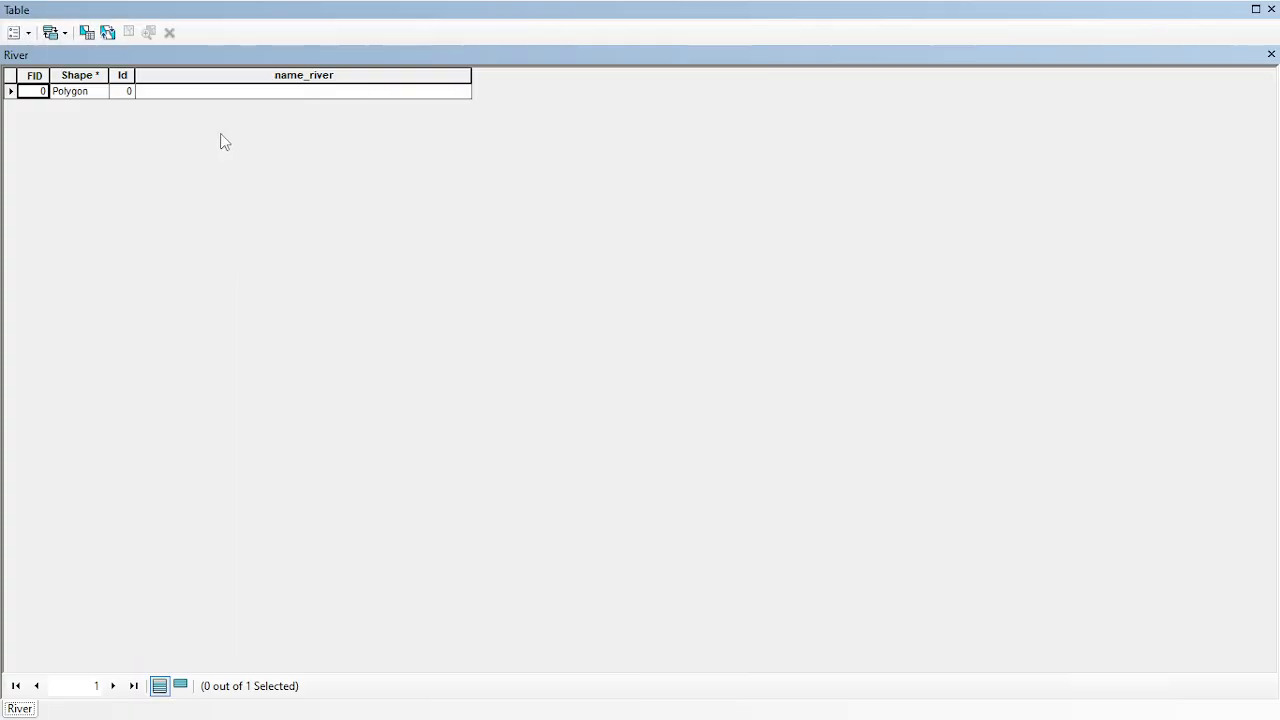
click(199, 92)
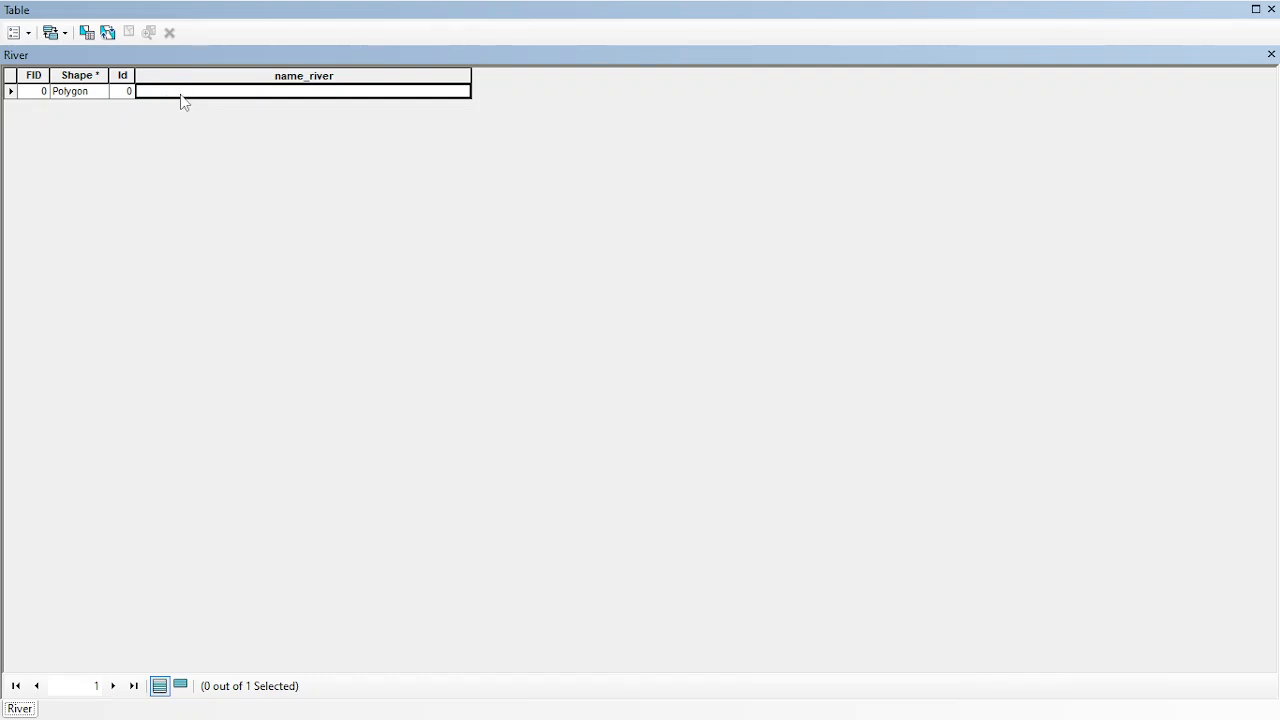
click(1270, 54)
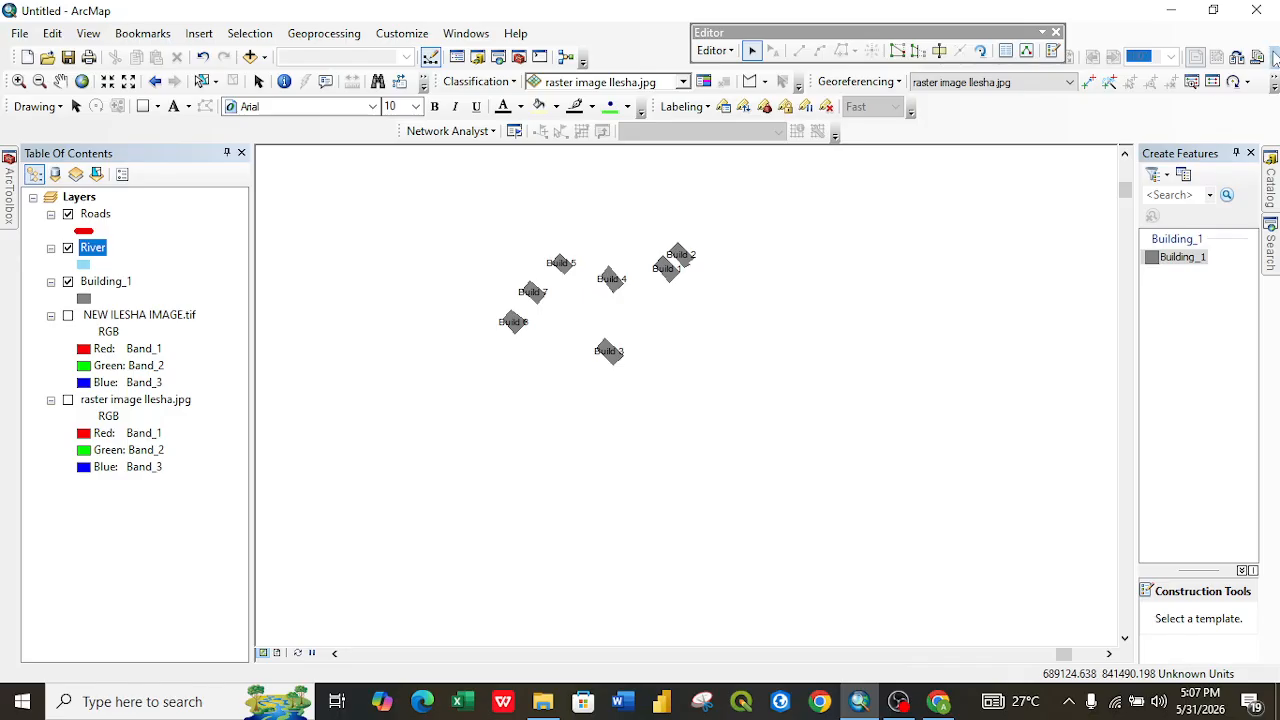
click(715, 50)
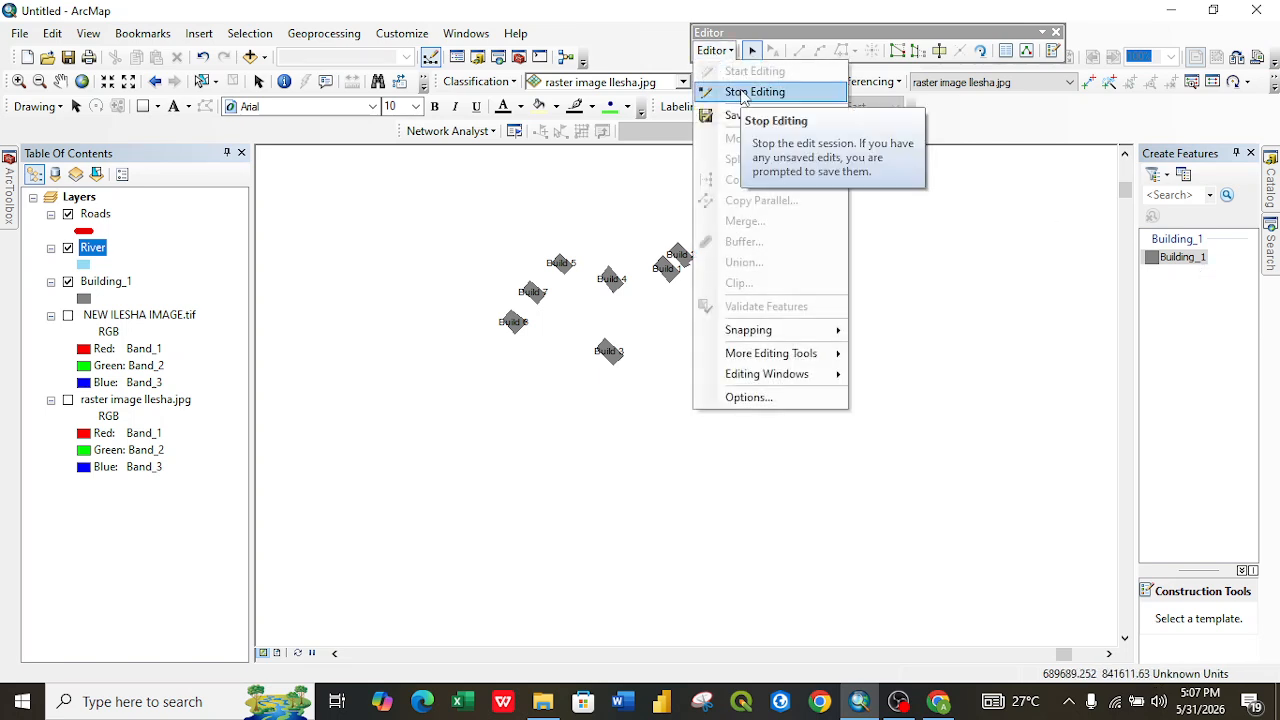
click(741, 92)
Start an edit session on the River layer and enter River_Ilesha as its polygon's name_river value in the attribute table.
click(715, 50)
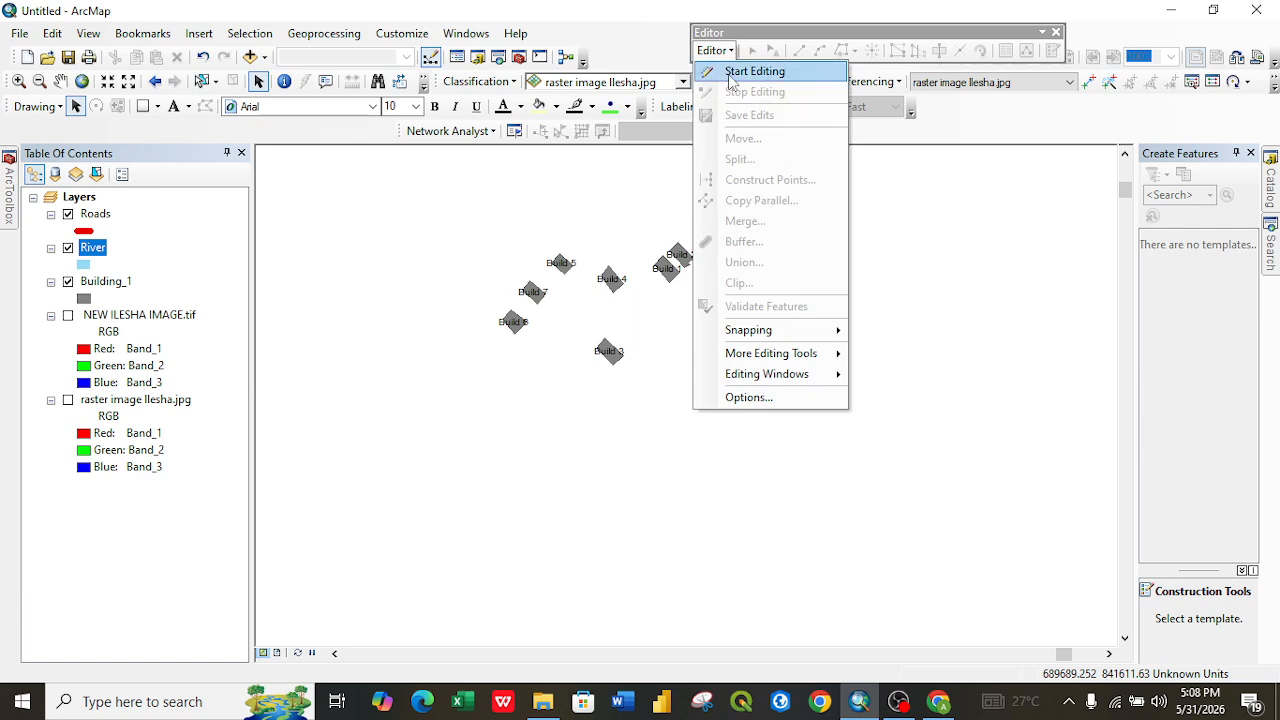
click(732, 75)
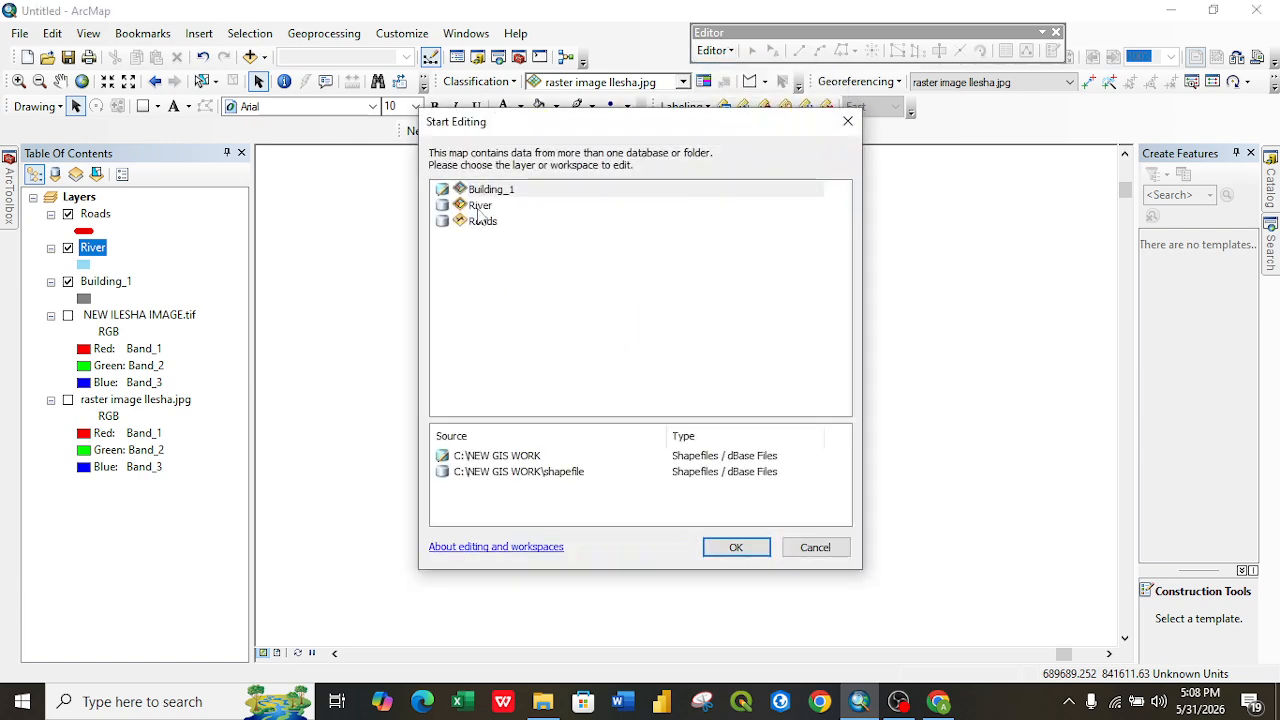
click(479, 208)
click(735, 547)
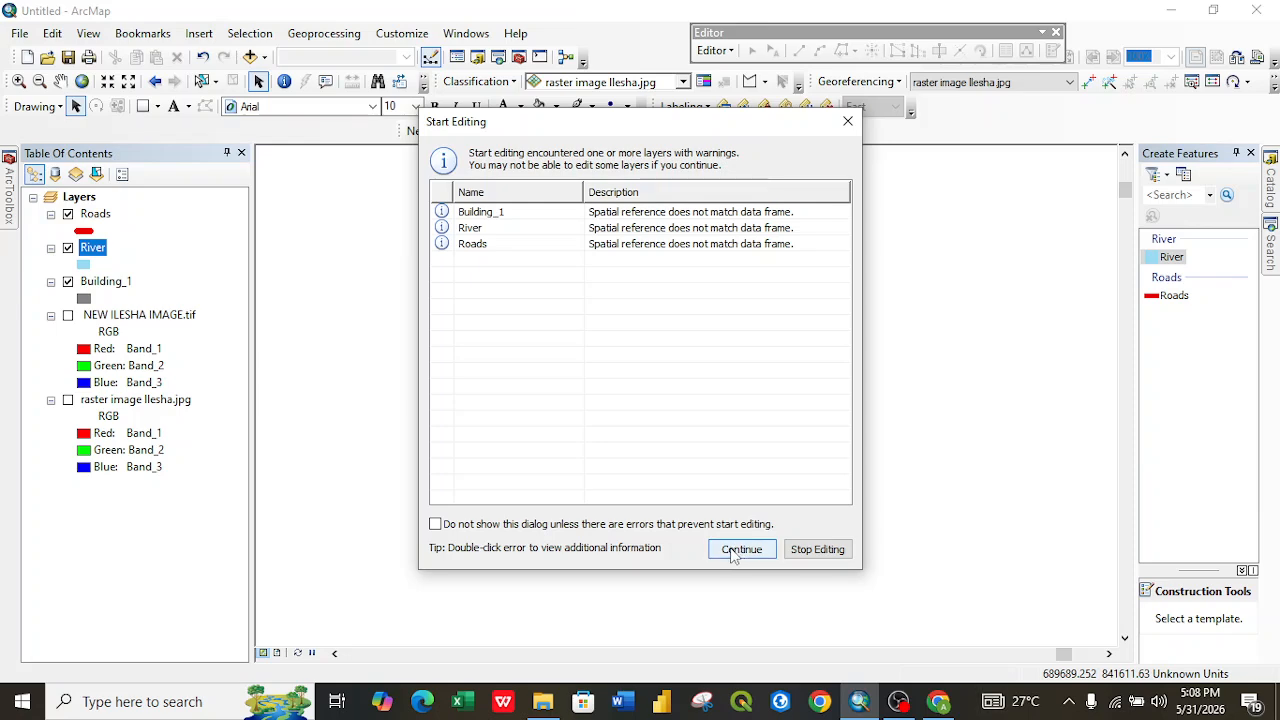
click(738, 551)
right_click(92, 256)
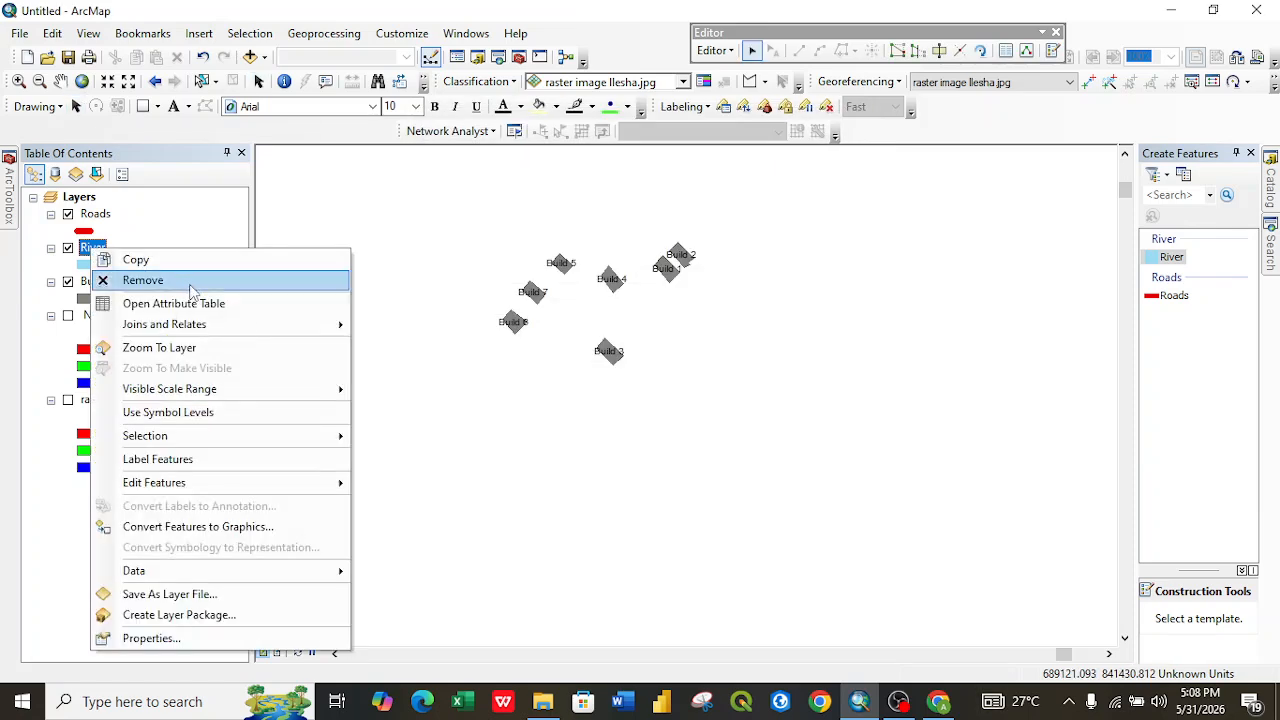
click(191, 300)
click(312, 93)
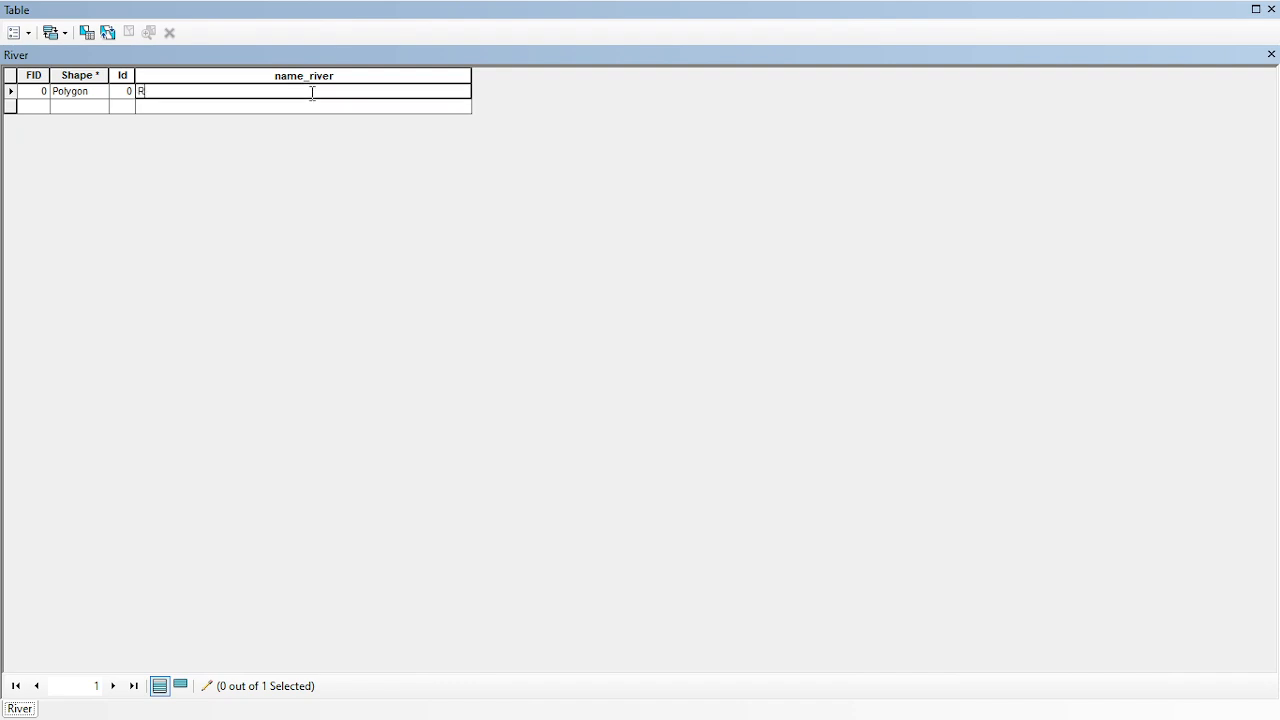
text(River_ilesha)
End the edit session with the edits saved, and check the River attribute table for the entered name.
click(1271, 55)
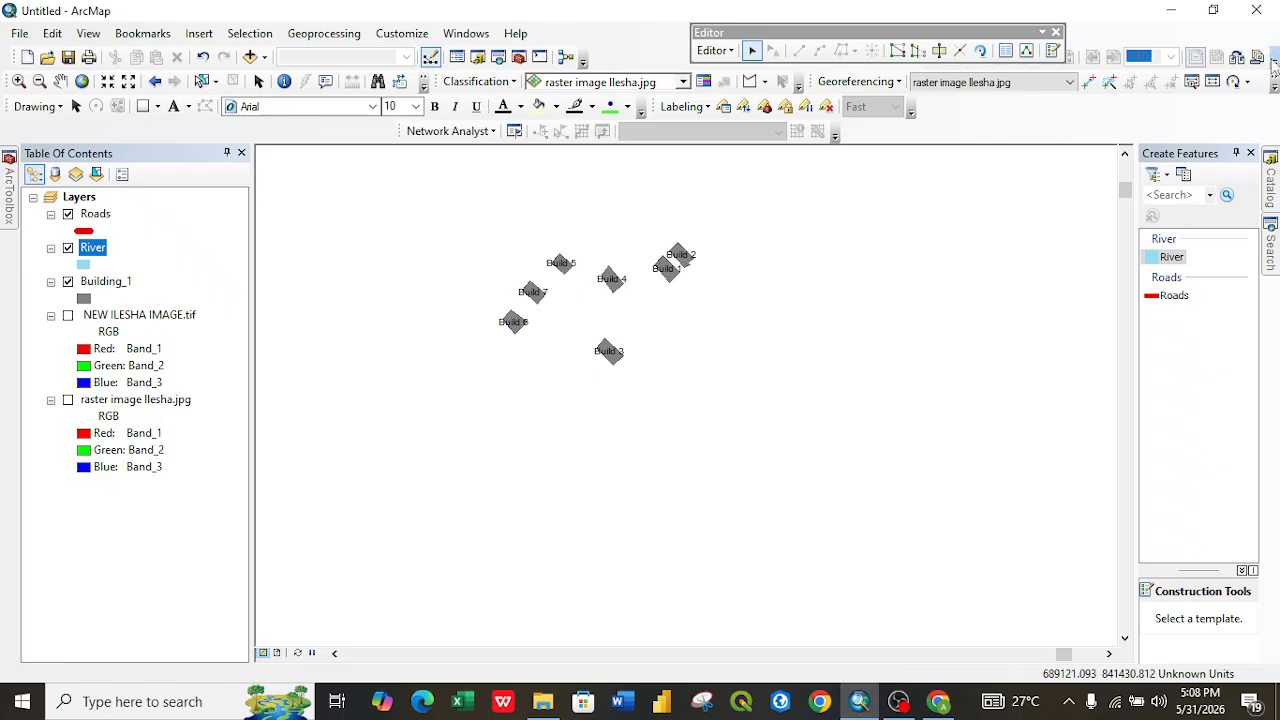
click(714, 51)
click(752, 91)
click(576, 410)
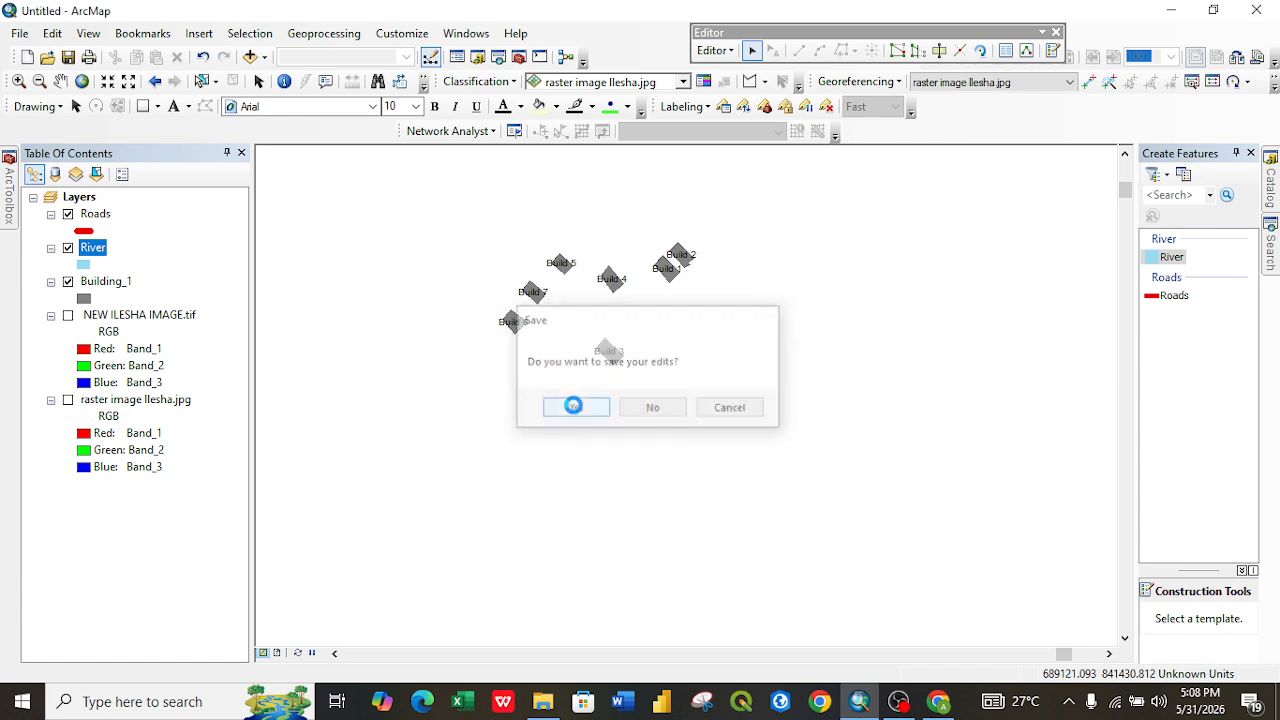
right_click(91, 258)
click(167, 310)
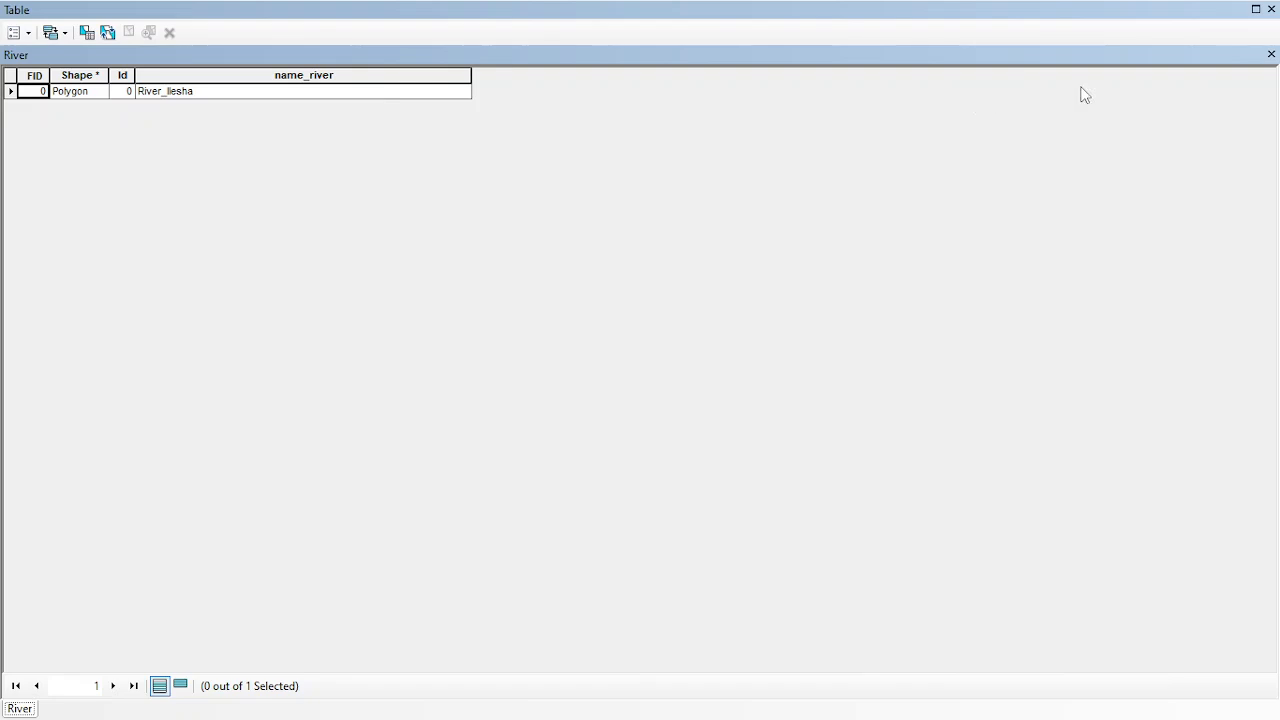
click(1271, 54)
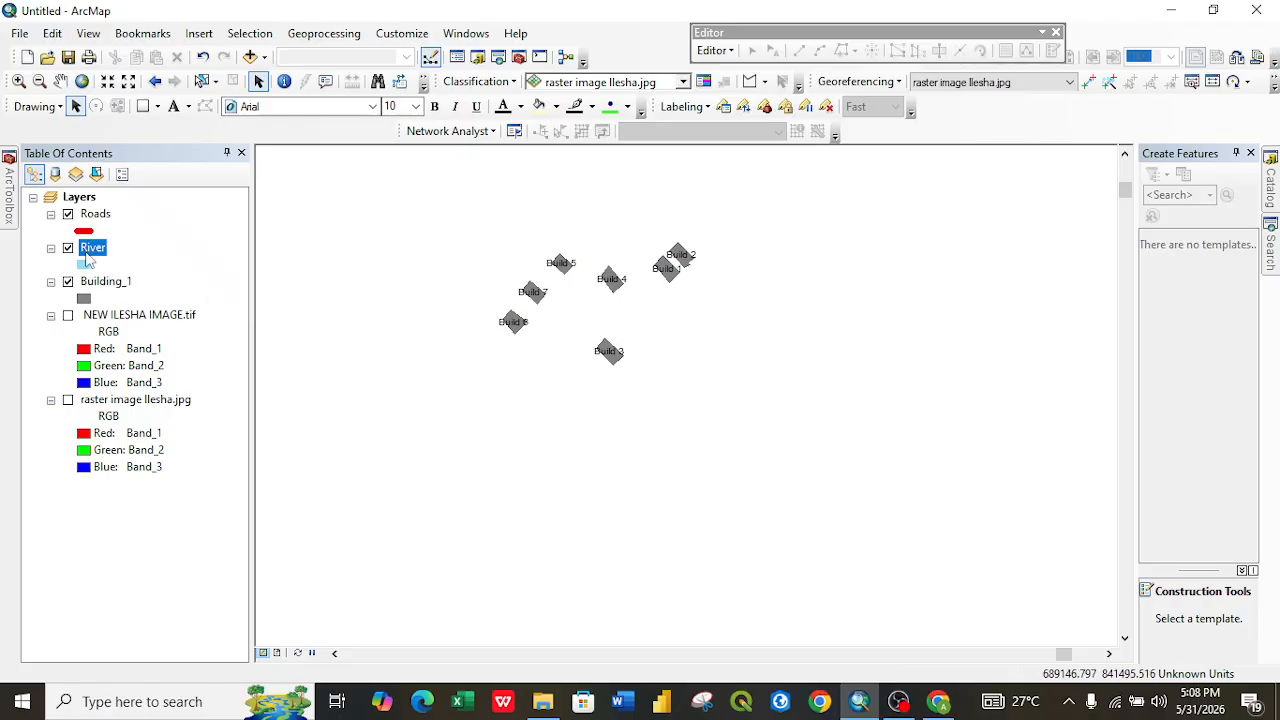
Hide the Building_1 layer and zoom to the full extent of the River layer.
click(68, 282)
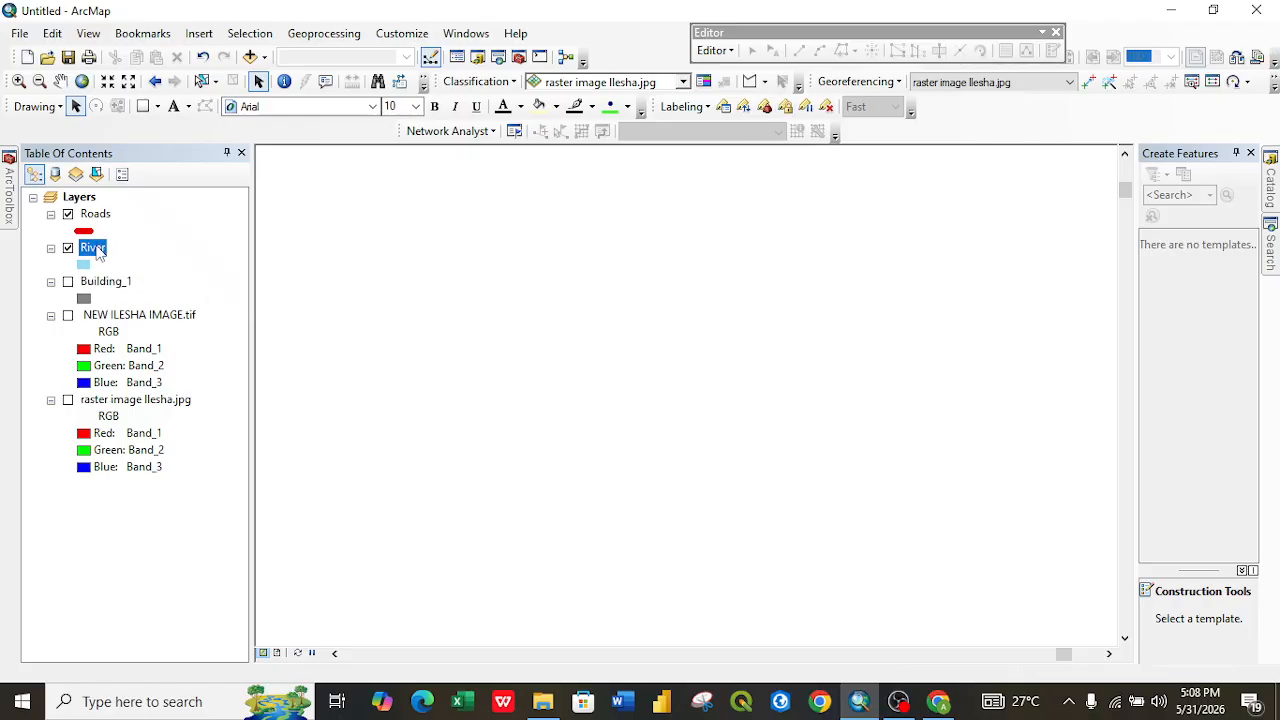
right_click(97, 253)
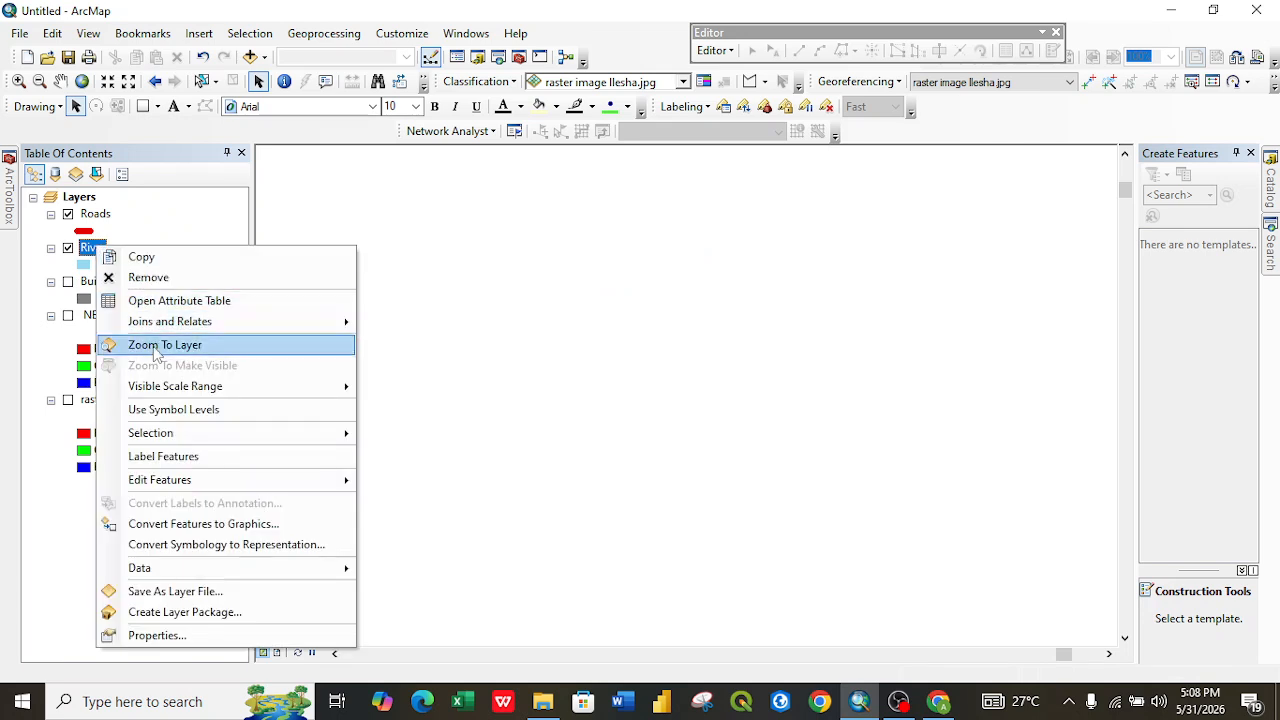
click(156, 345)
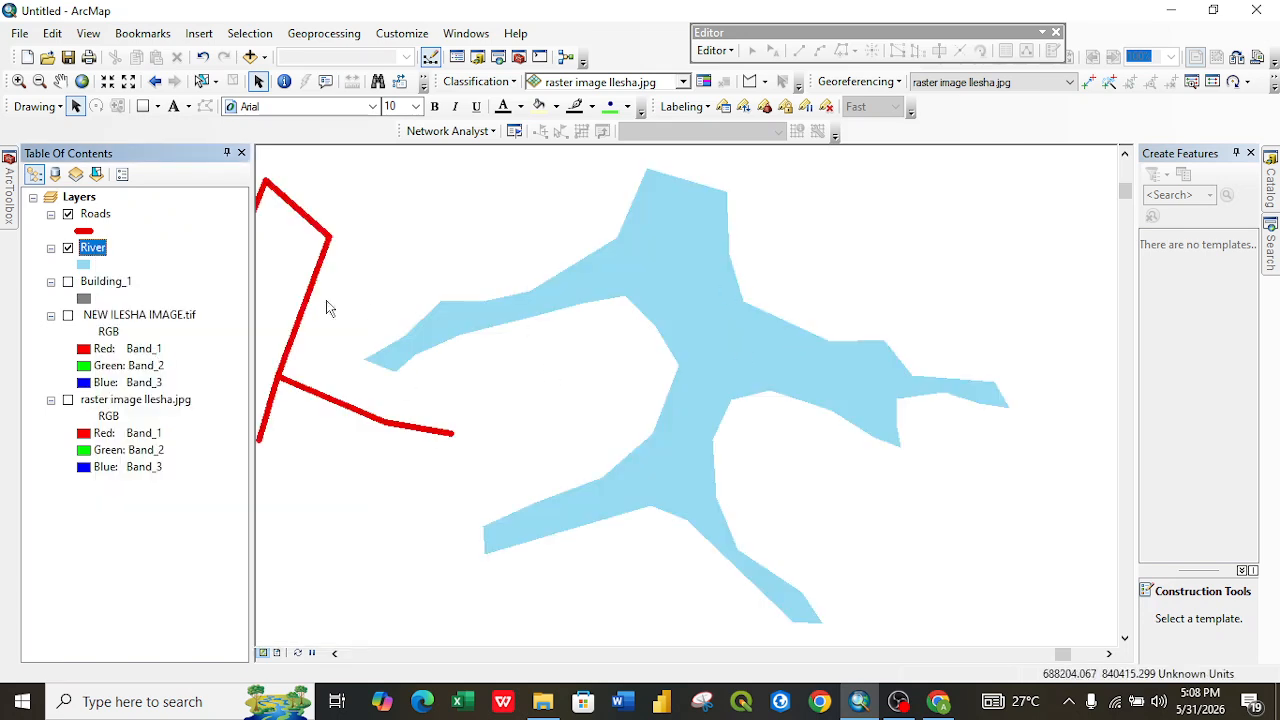
Turn on labels for the River layer using the name_river field.
right_click(92, 252)
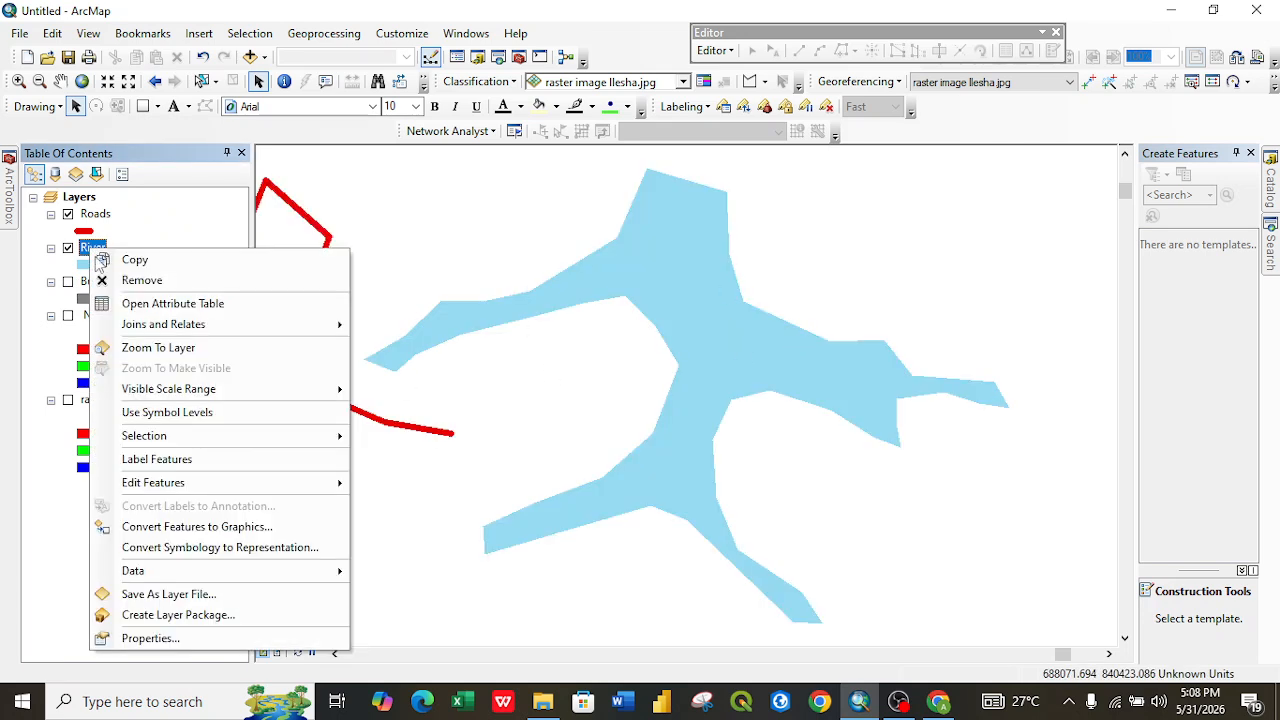
click(152, 640)
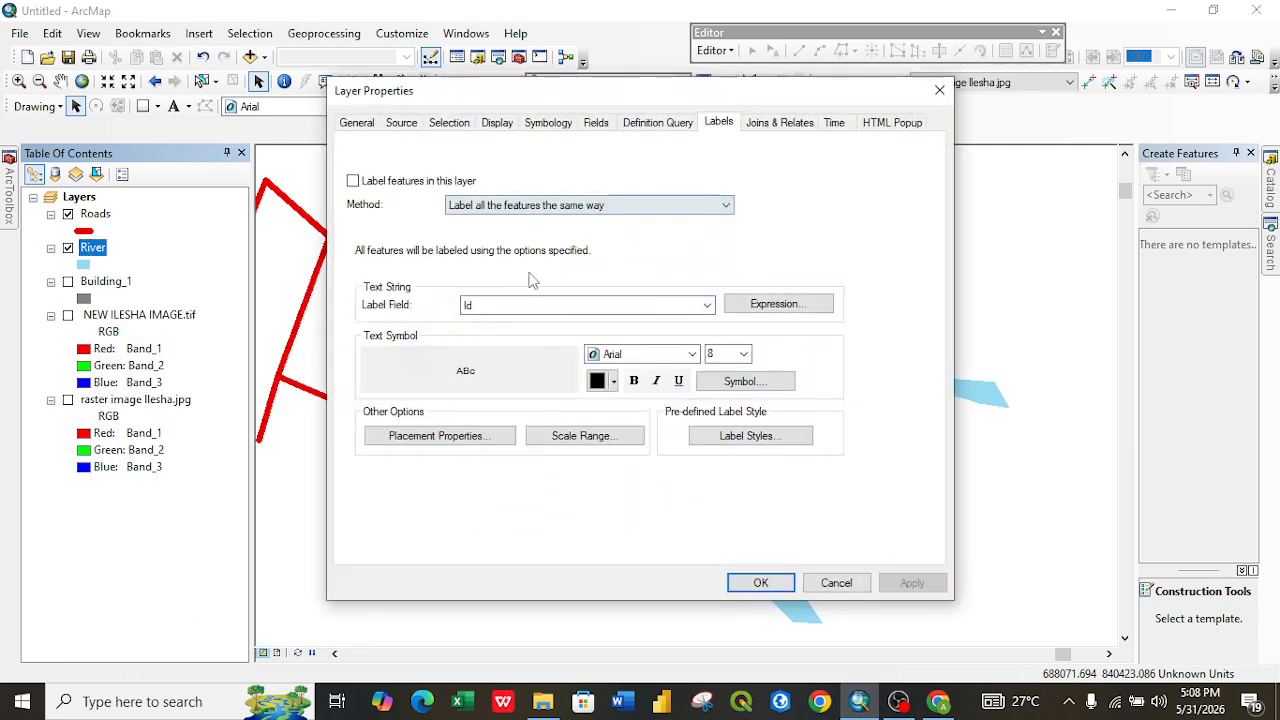
click(505, 306)
click(497, 354)
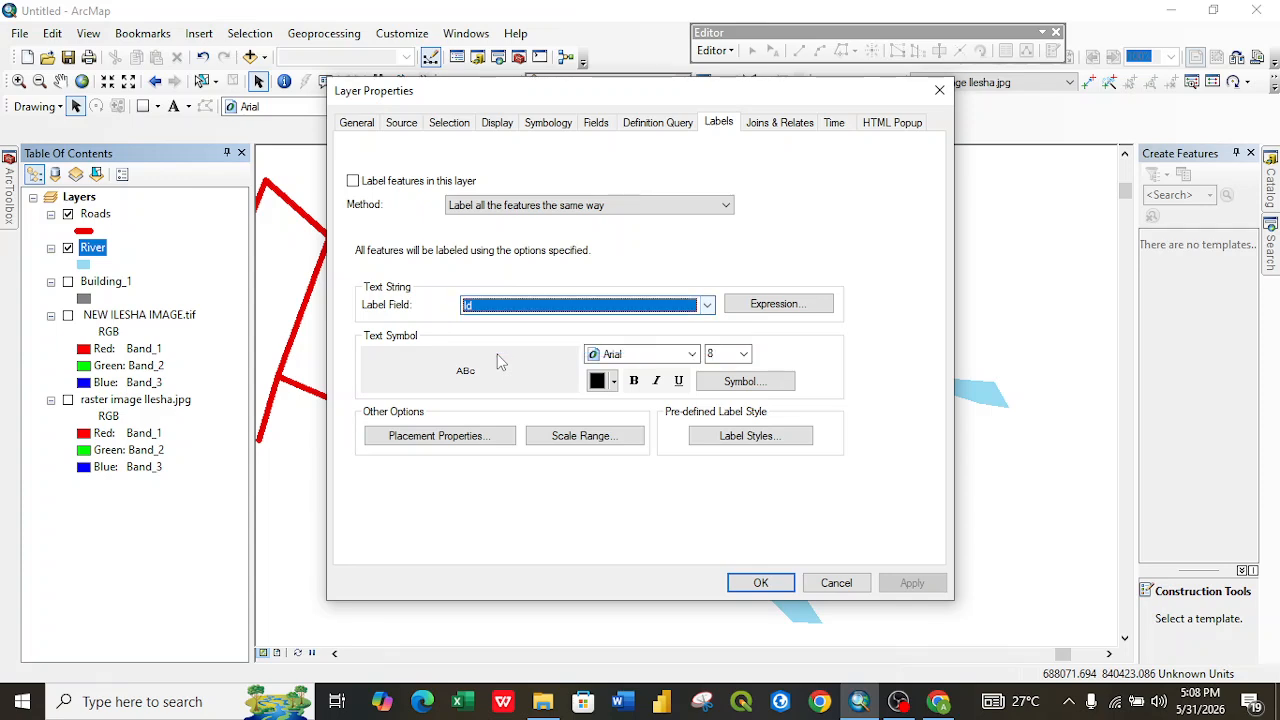
click(352, 181)
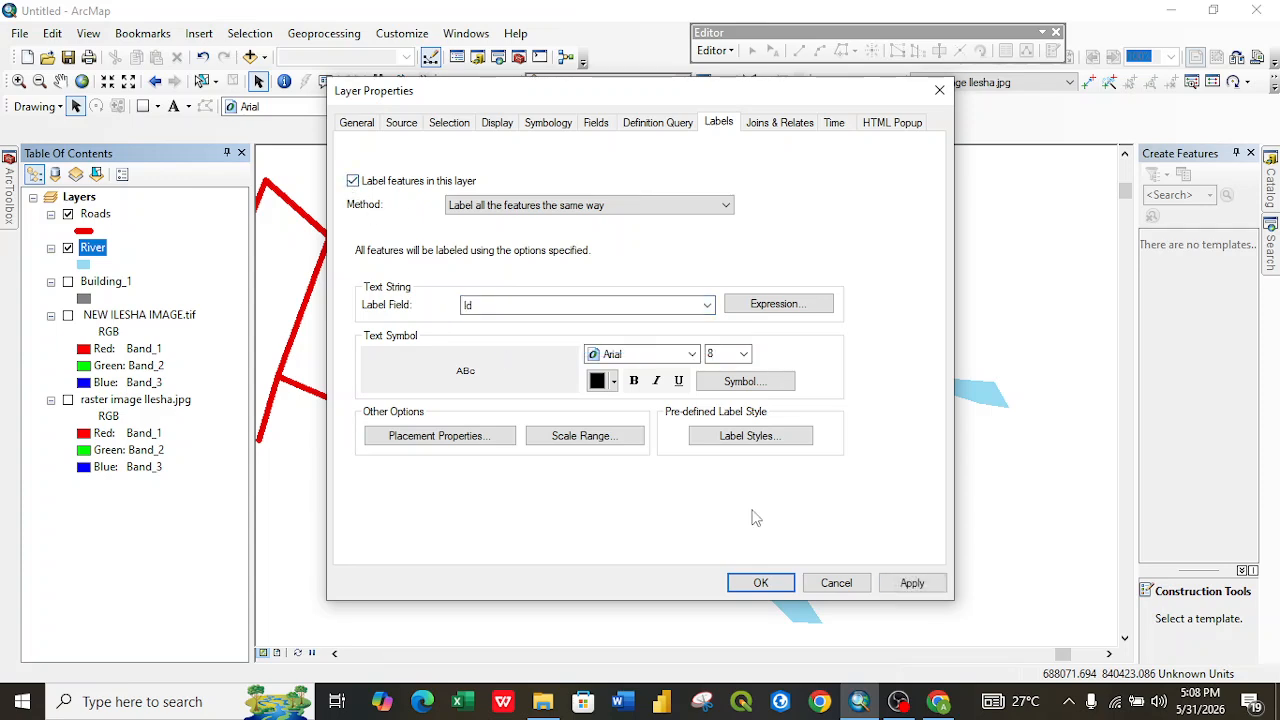
click(700, 305)
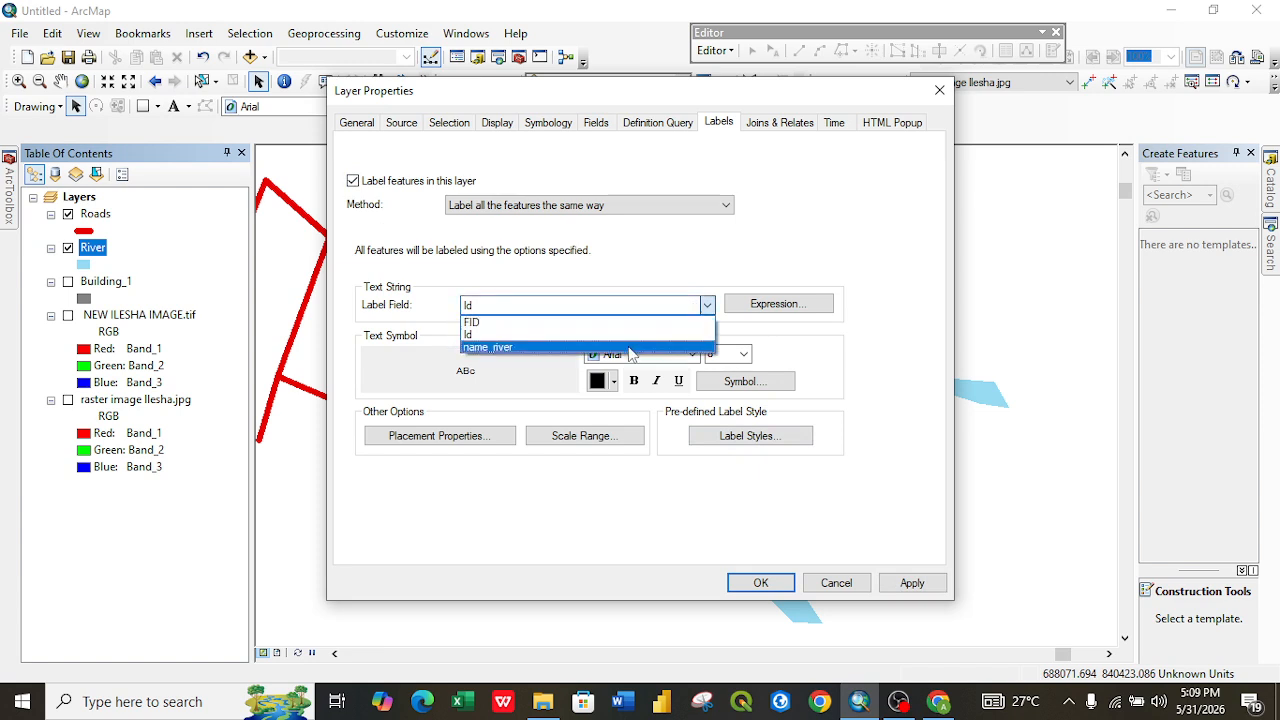
click(630, 347)
click(765, 586)
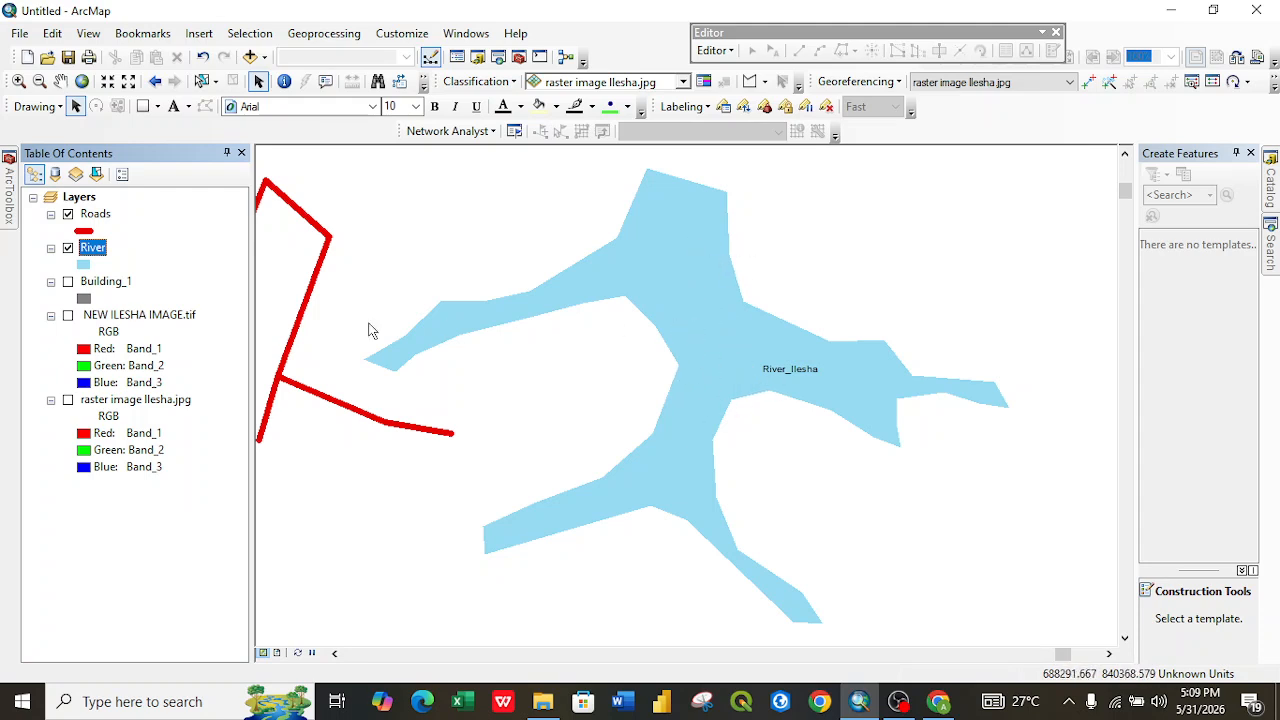
Add a numeric field called Area to the River layer's attribute table.
right_click(97, 253)
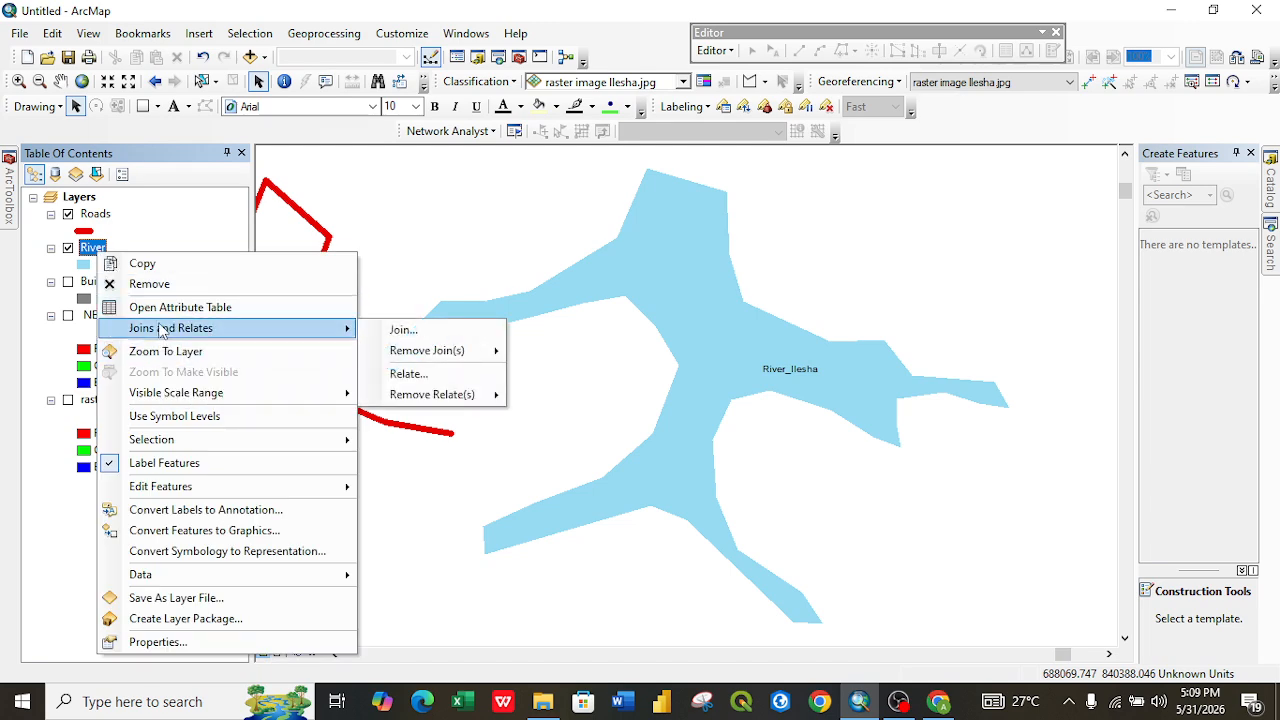
click(160, 307)
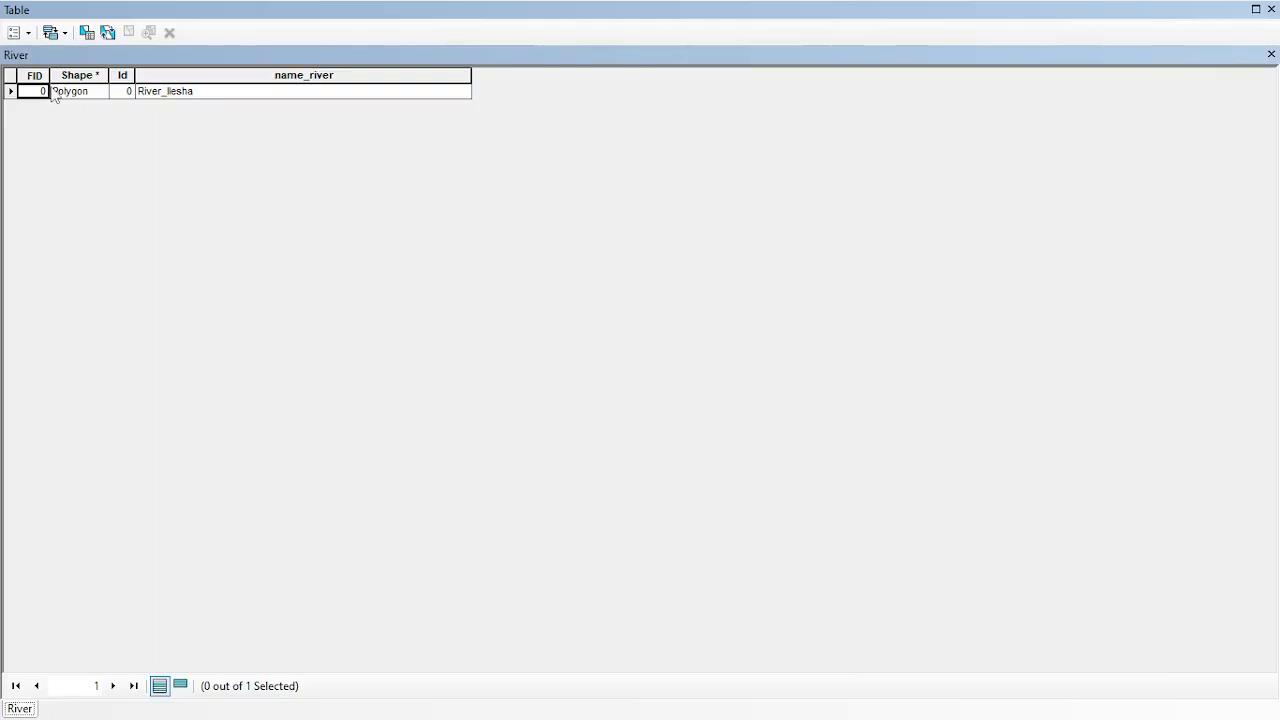
click(24, 33)
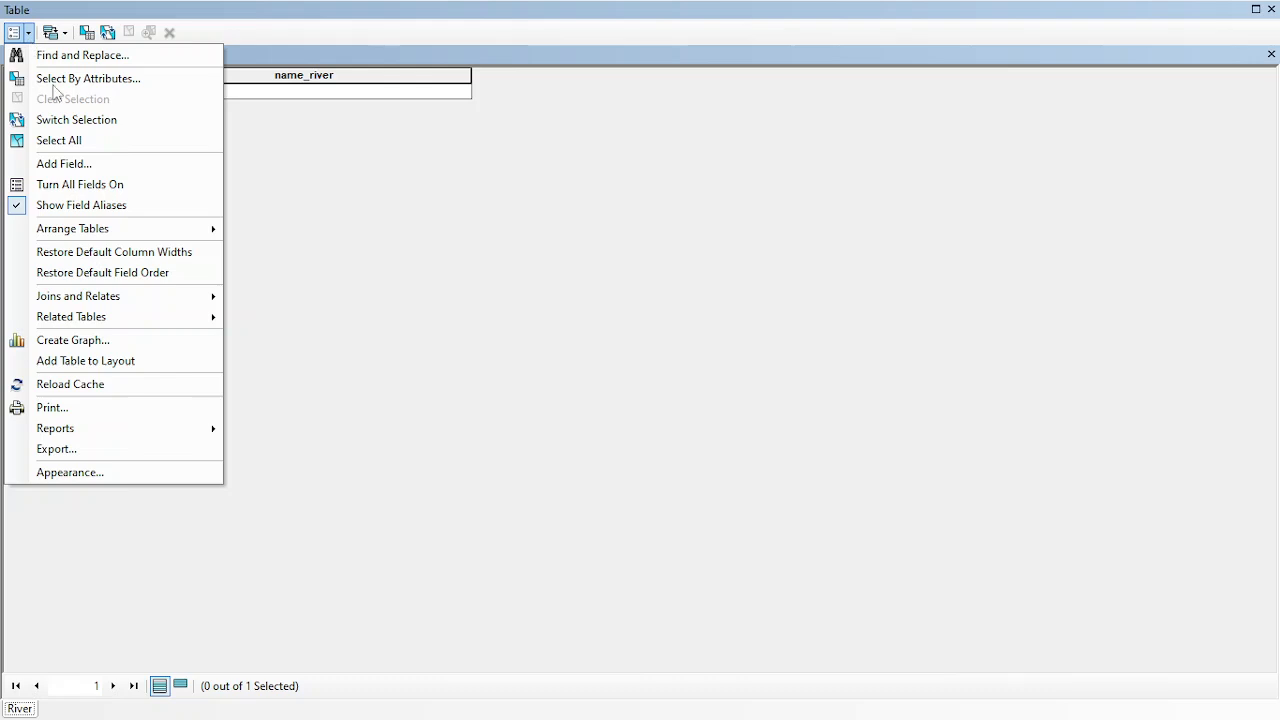
click(86, 163)
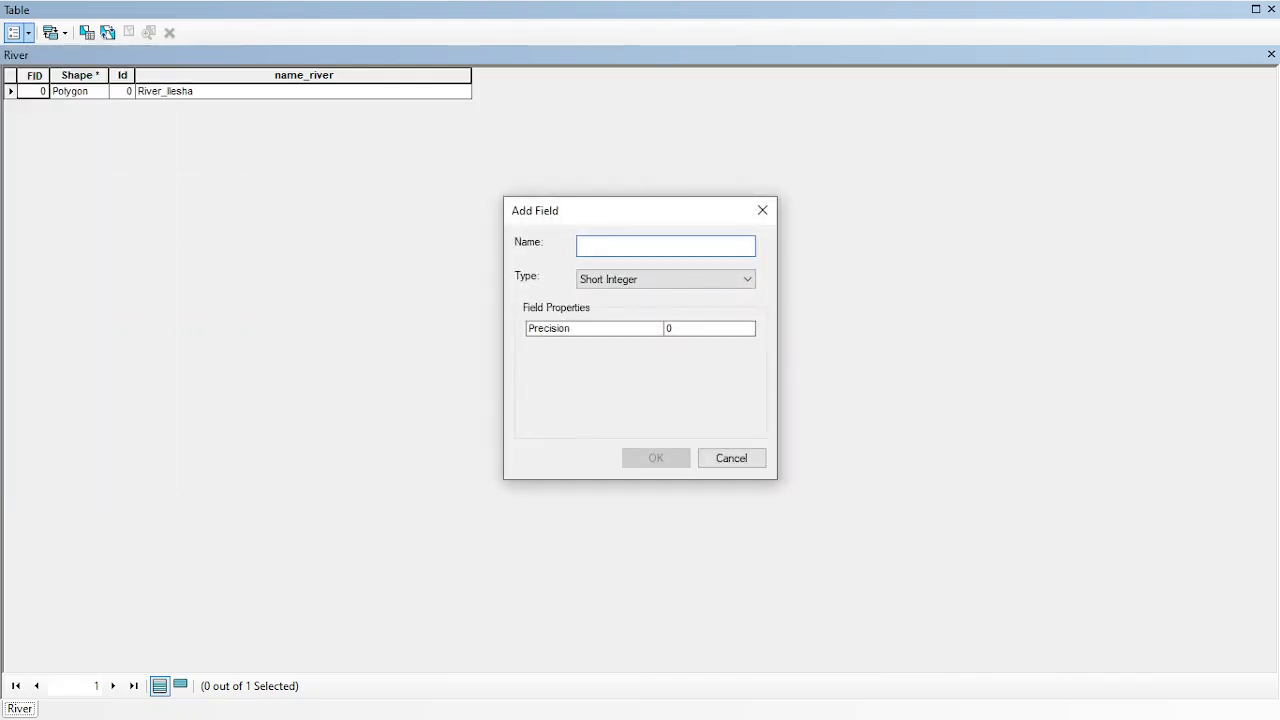
text(Area)
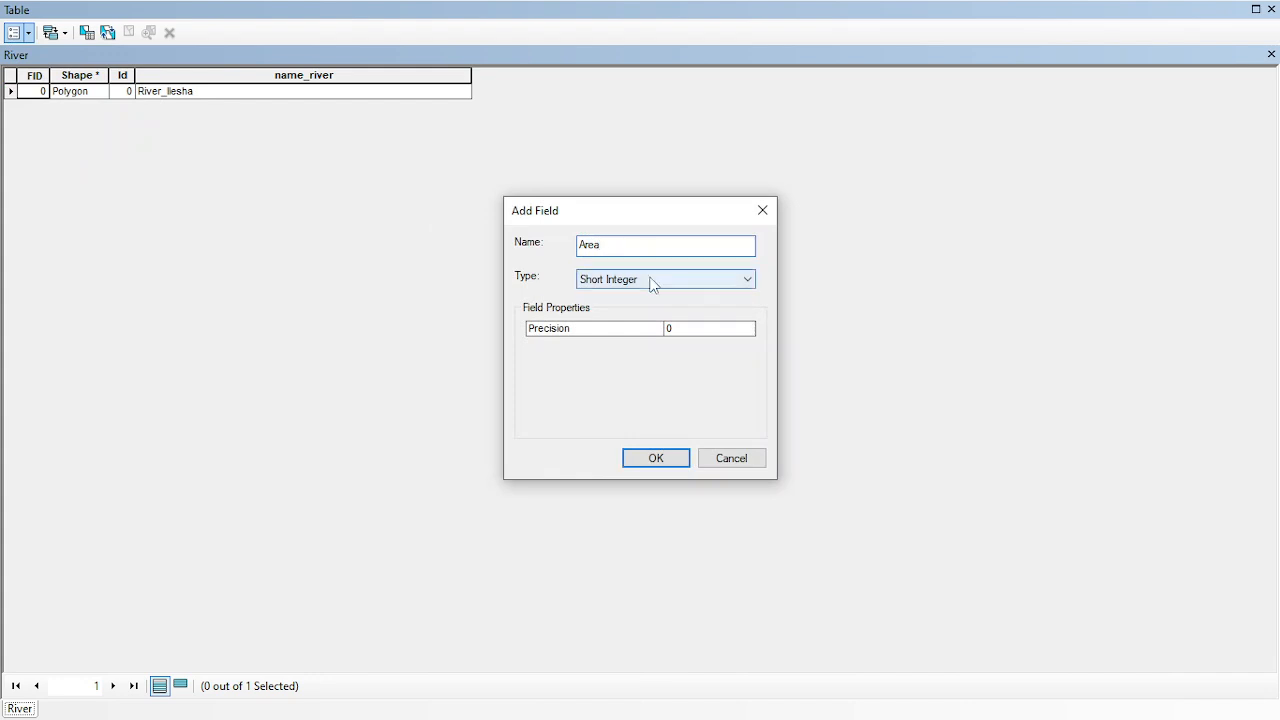
click(651, 279)
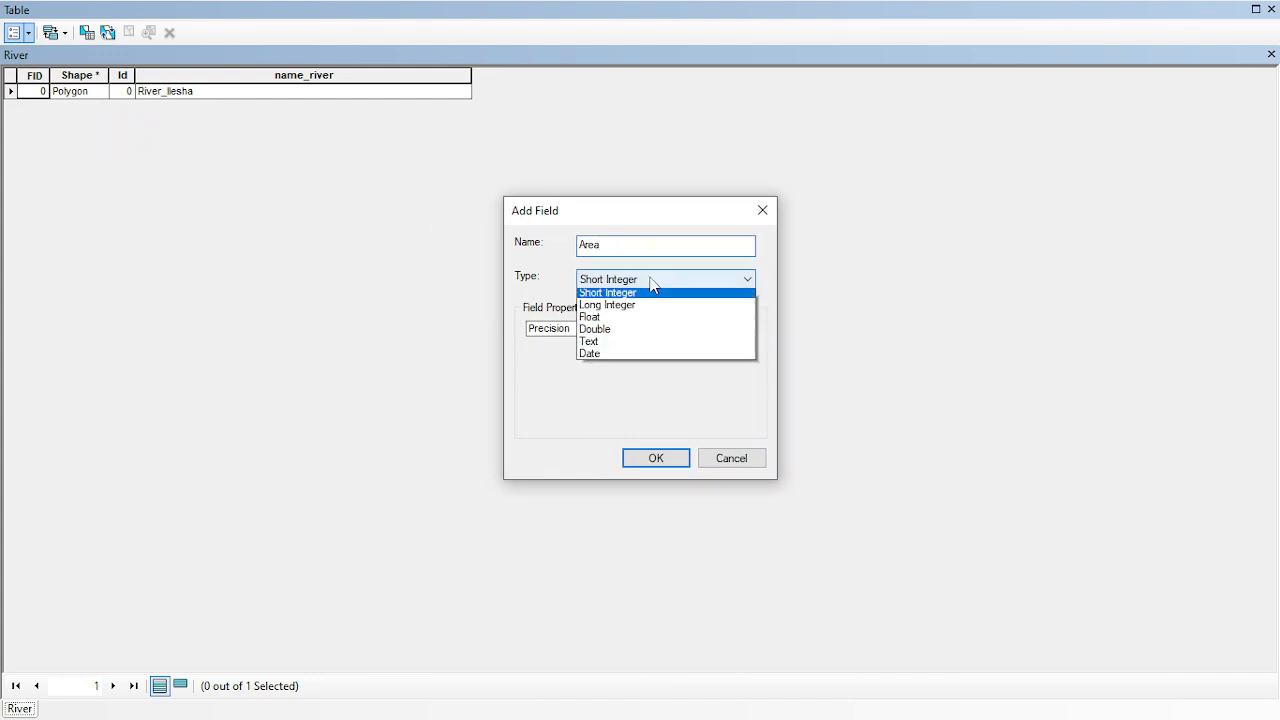
click(623, 323)
click(656, 459)
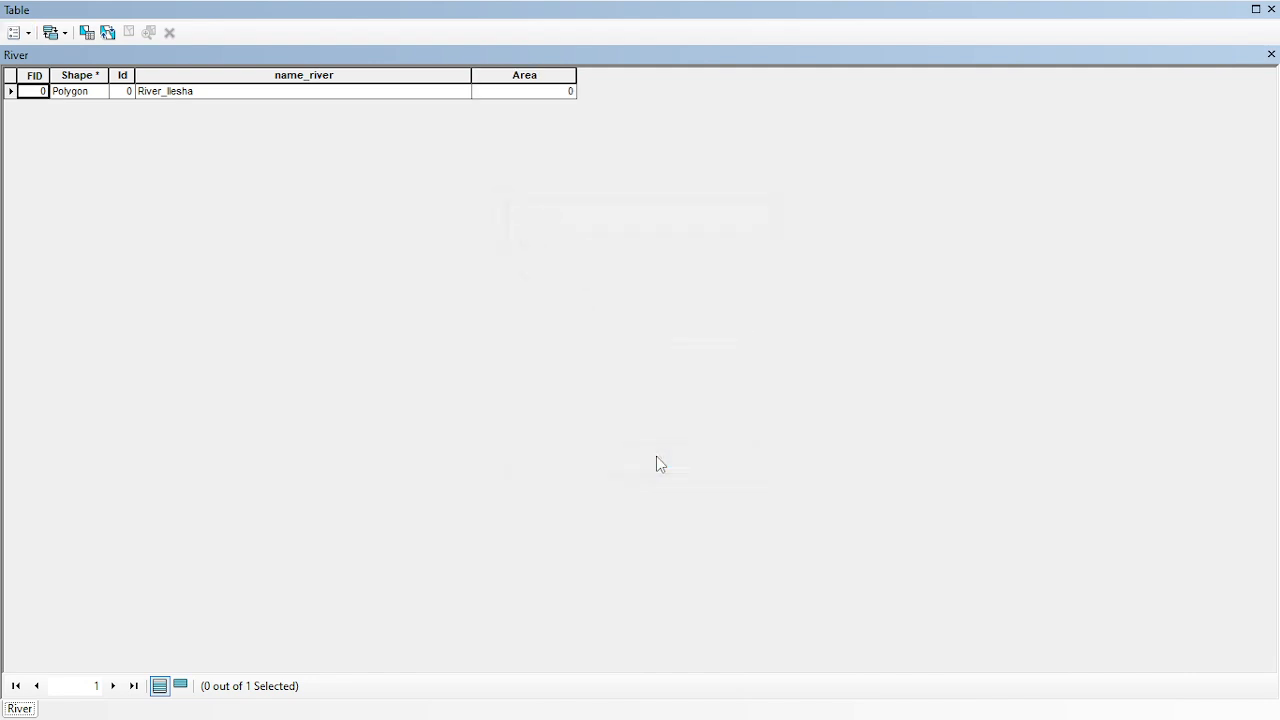
Calculate the river polygon's area into the Area field in square kilometers, using the data source's coordinate system.
click(525, 72)
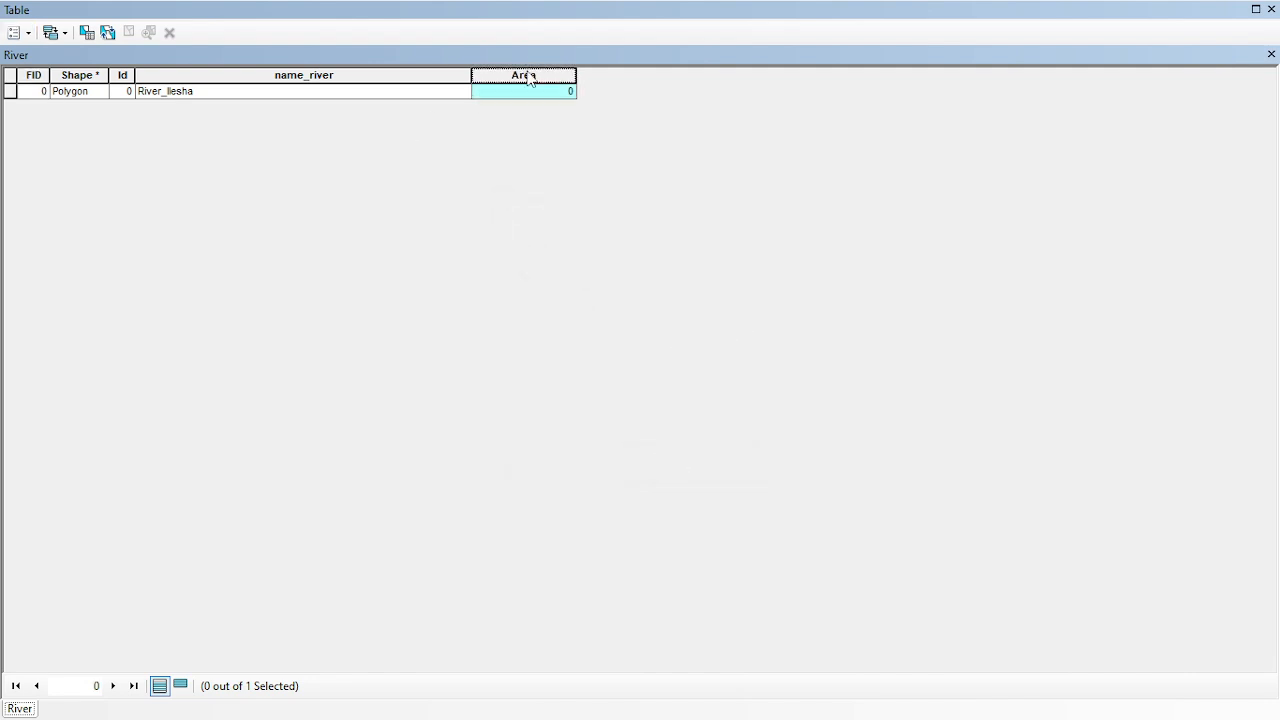
right_click(525, 72)
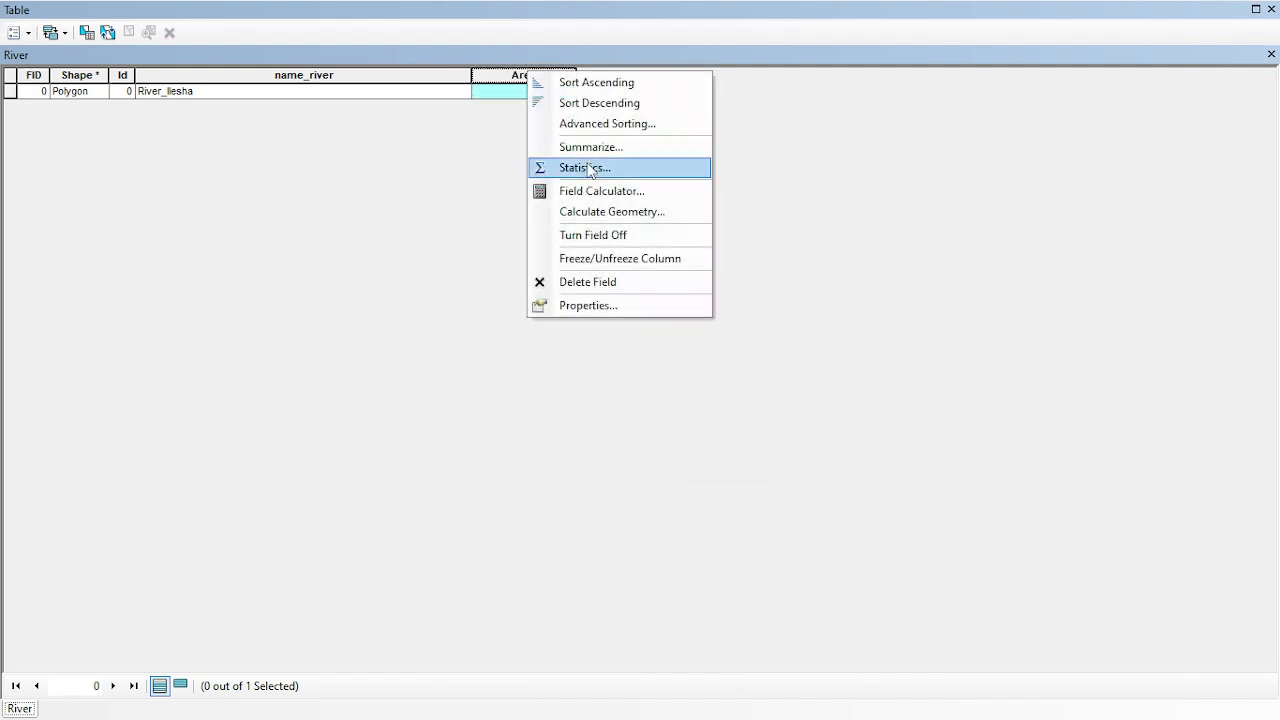
click(586, 220)
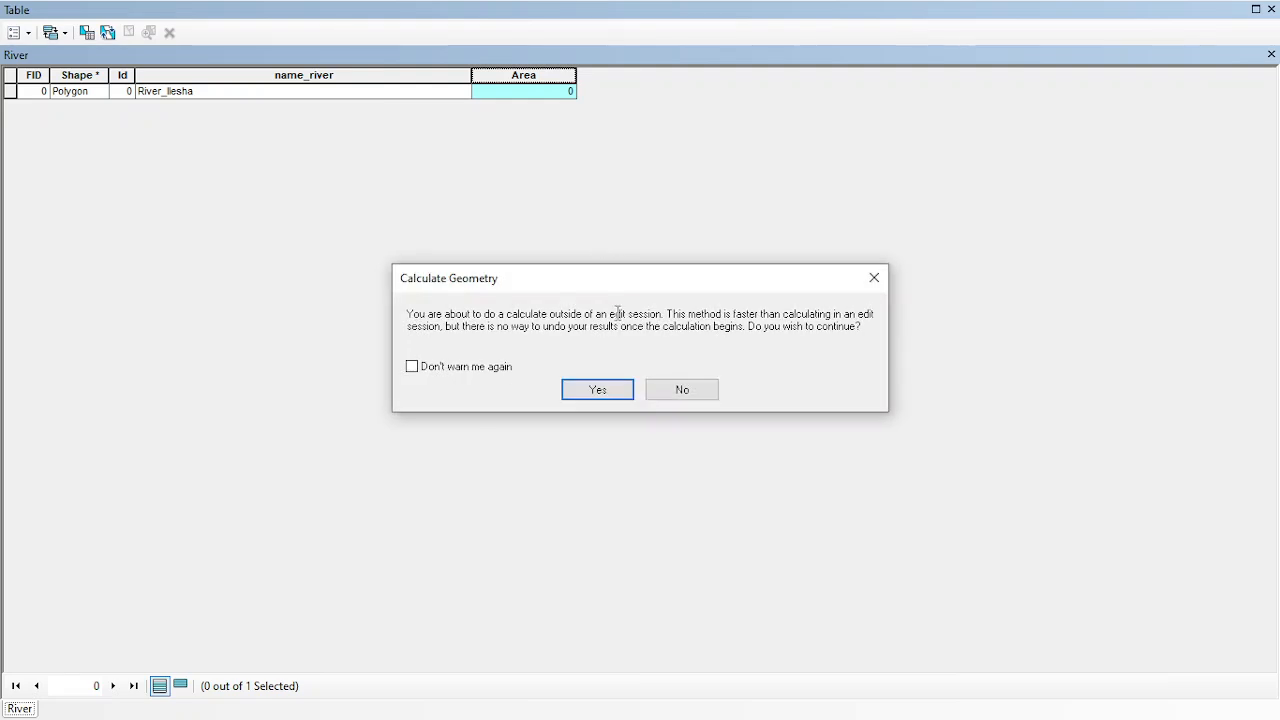
click(594, 392)
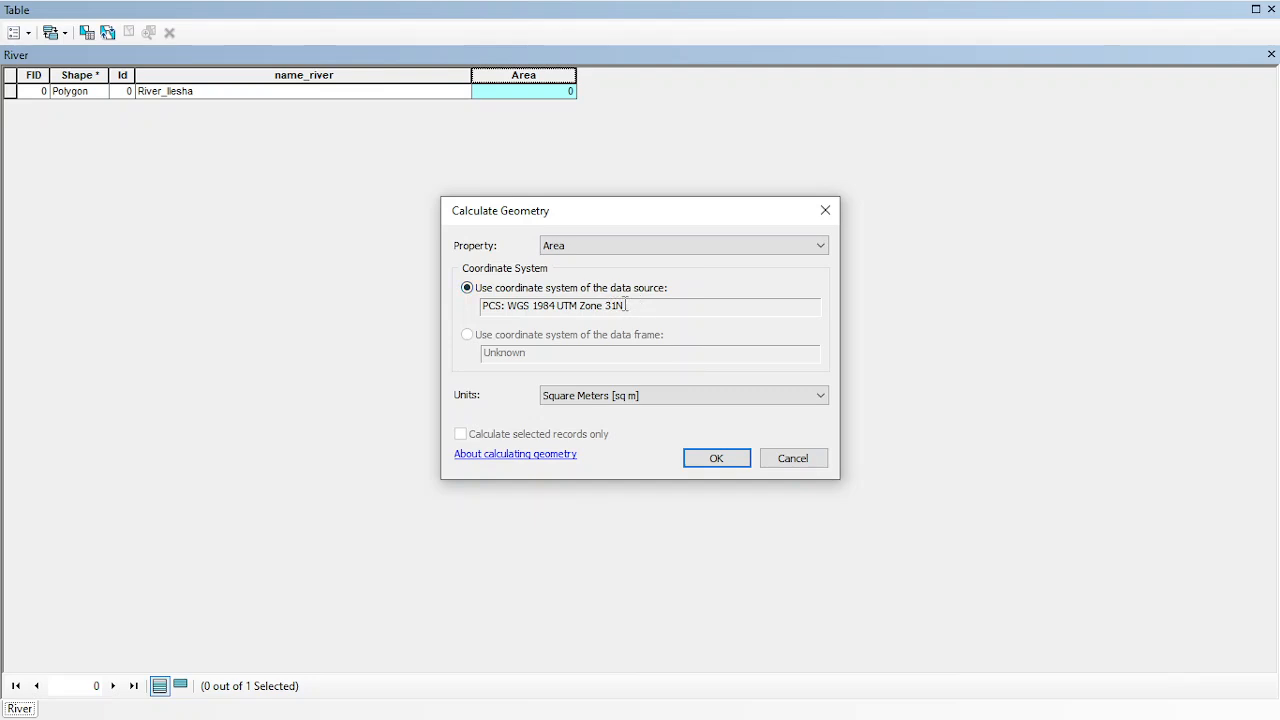
click(692, 400)
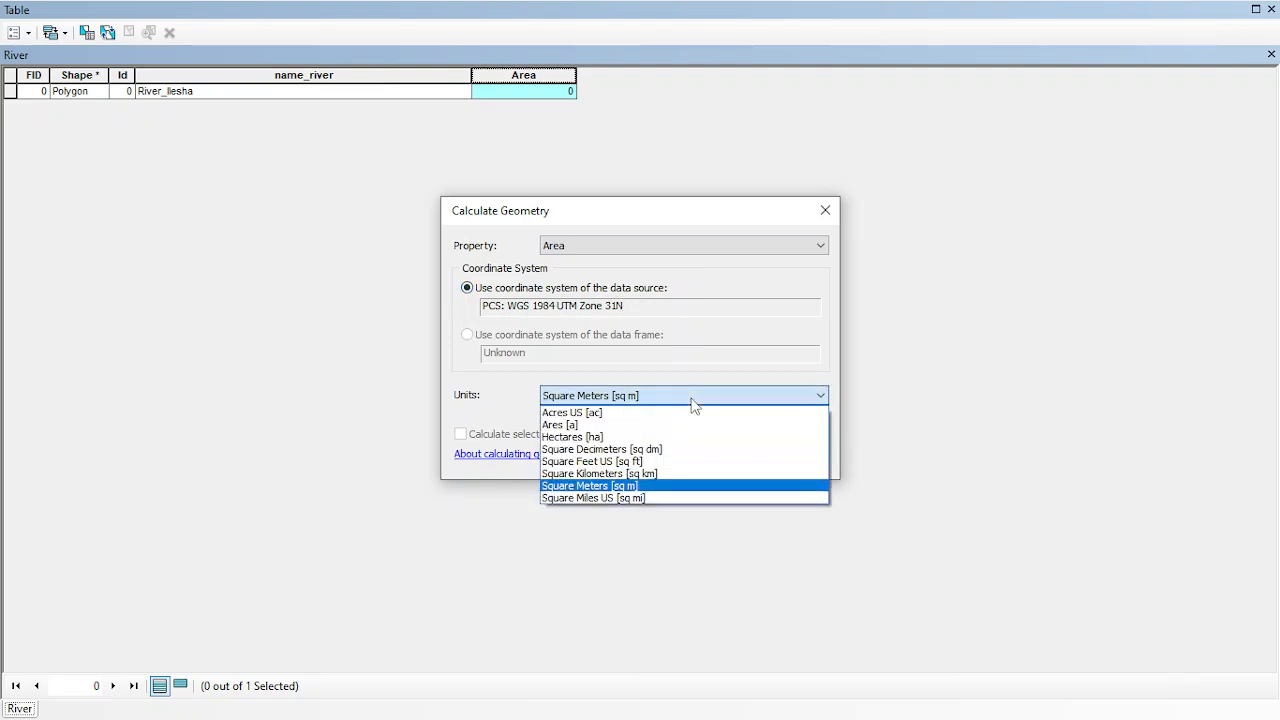
click(655, 477)
click(716, 460)
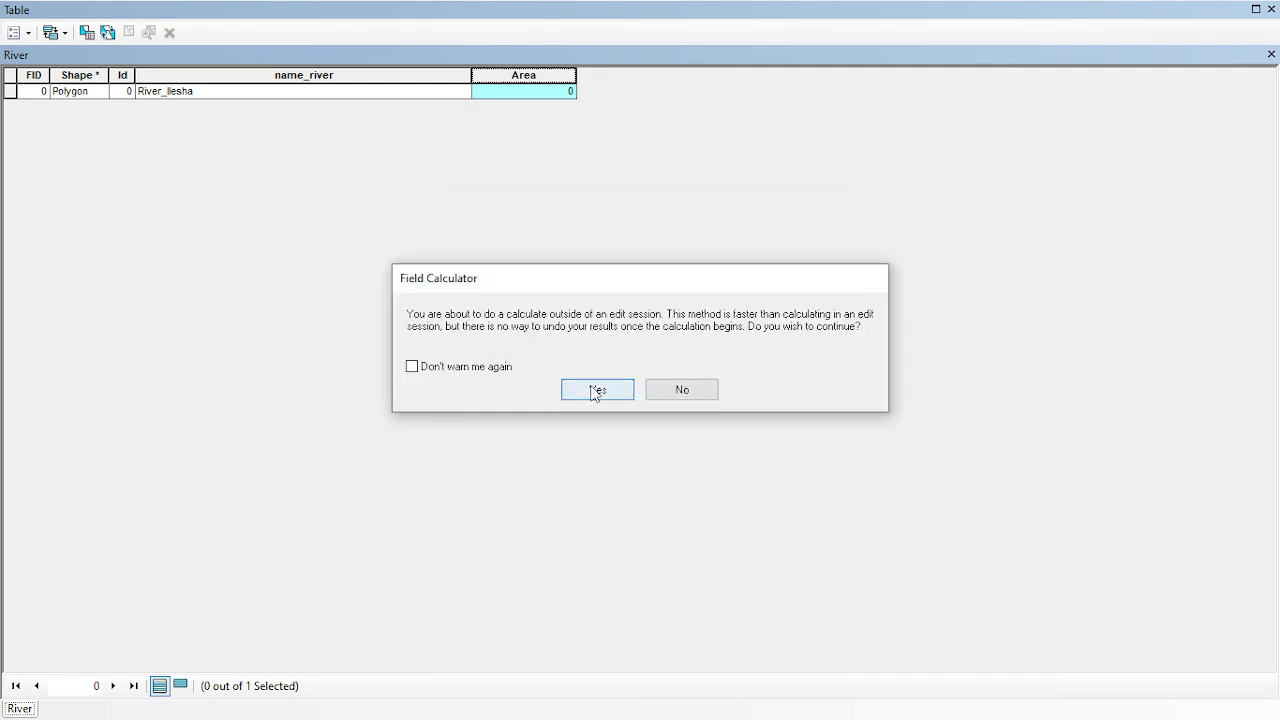
click(595, 390)
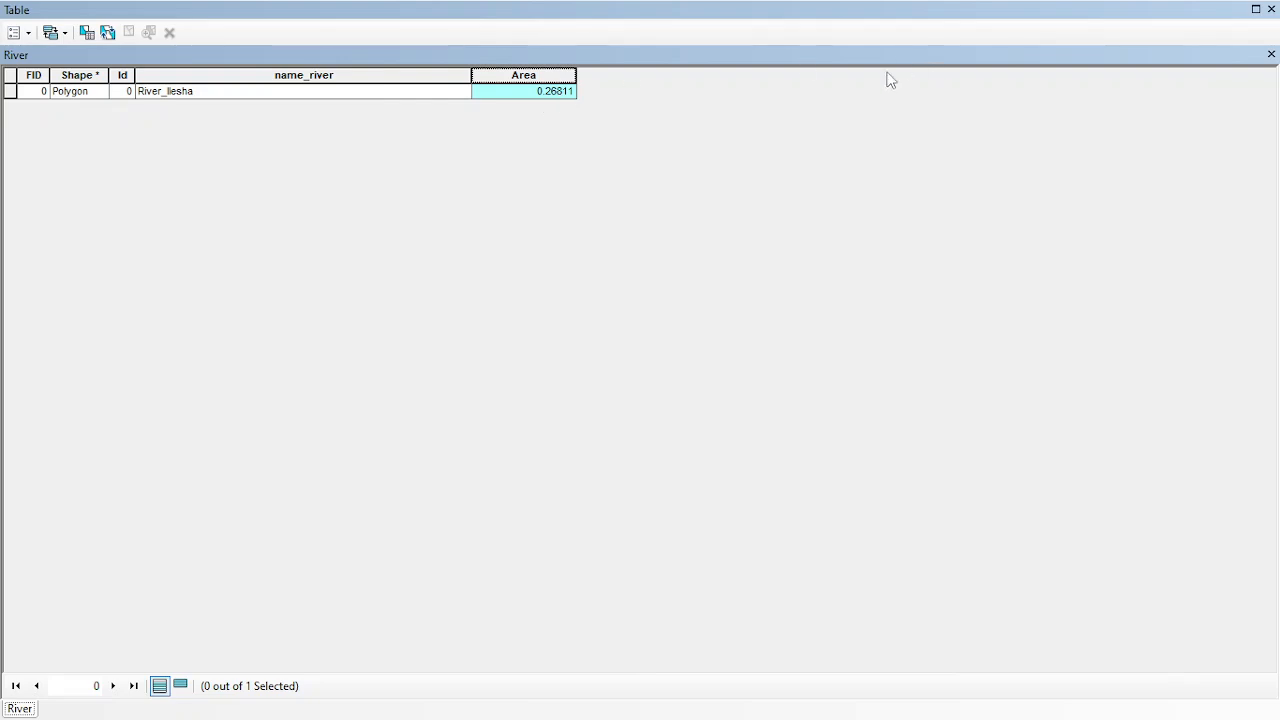
Recalculate the River layer's Area field in square meters with Calculate Geometry.
right_click(553, 84)
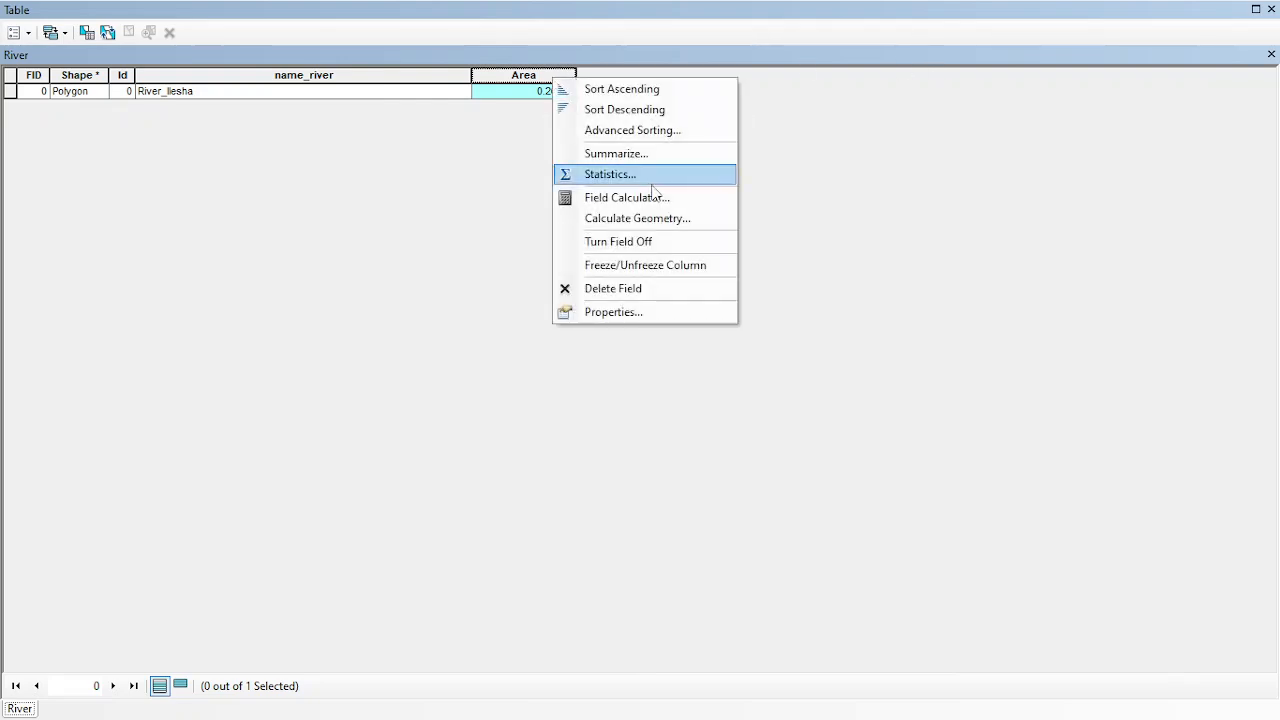
click(634, 218)
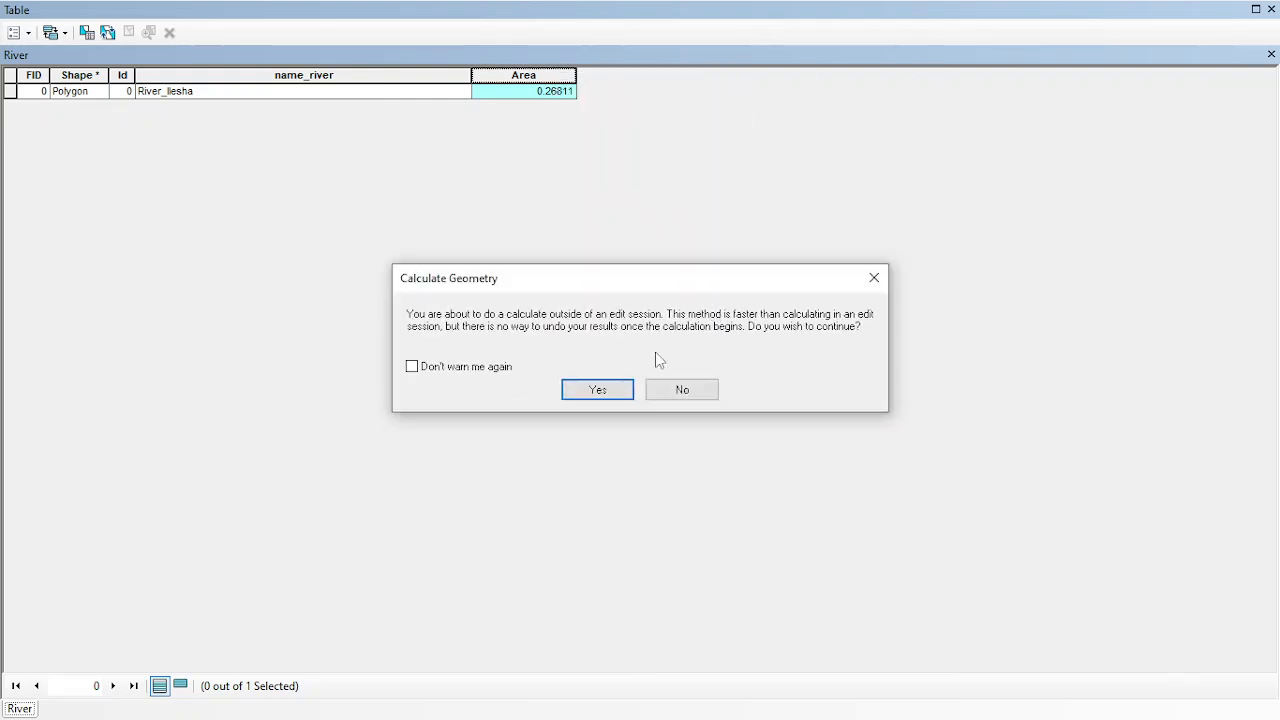
click(612, 389)
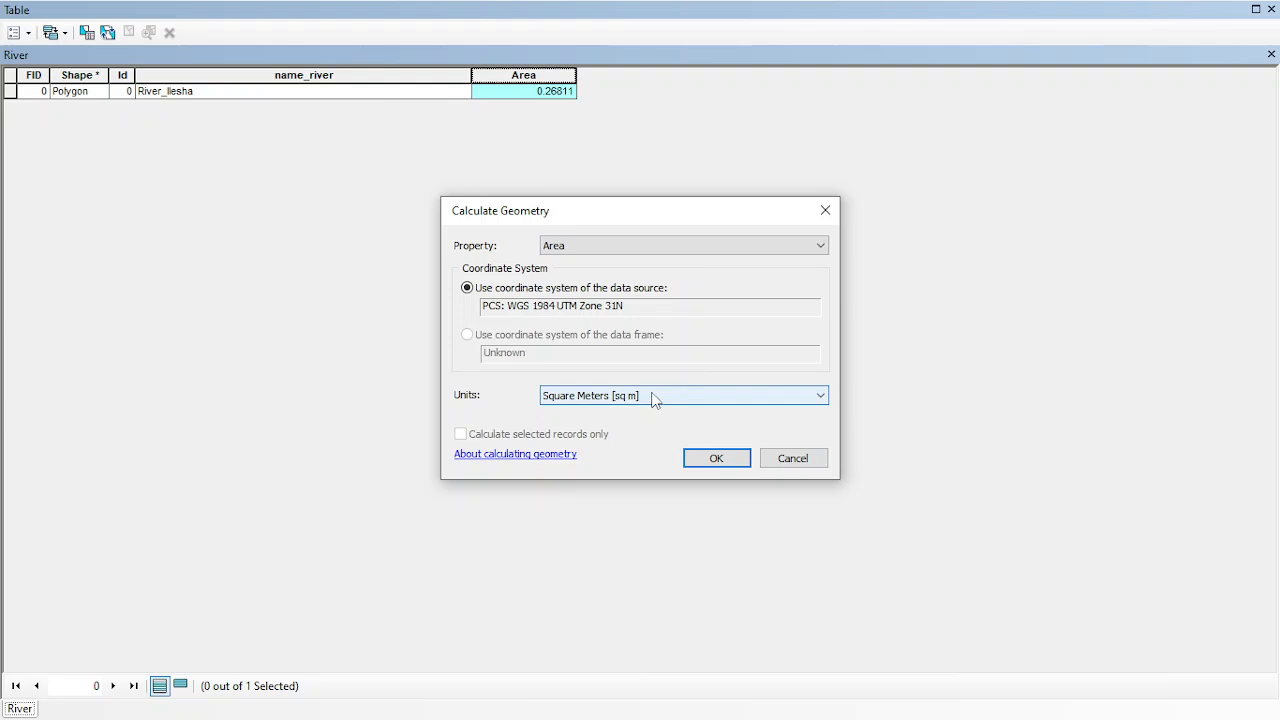
click(720, 462)
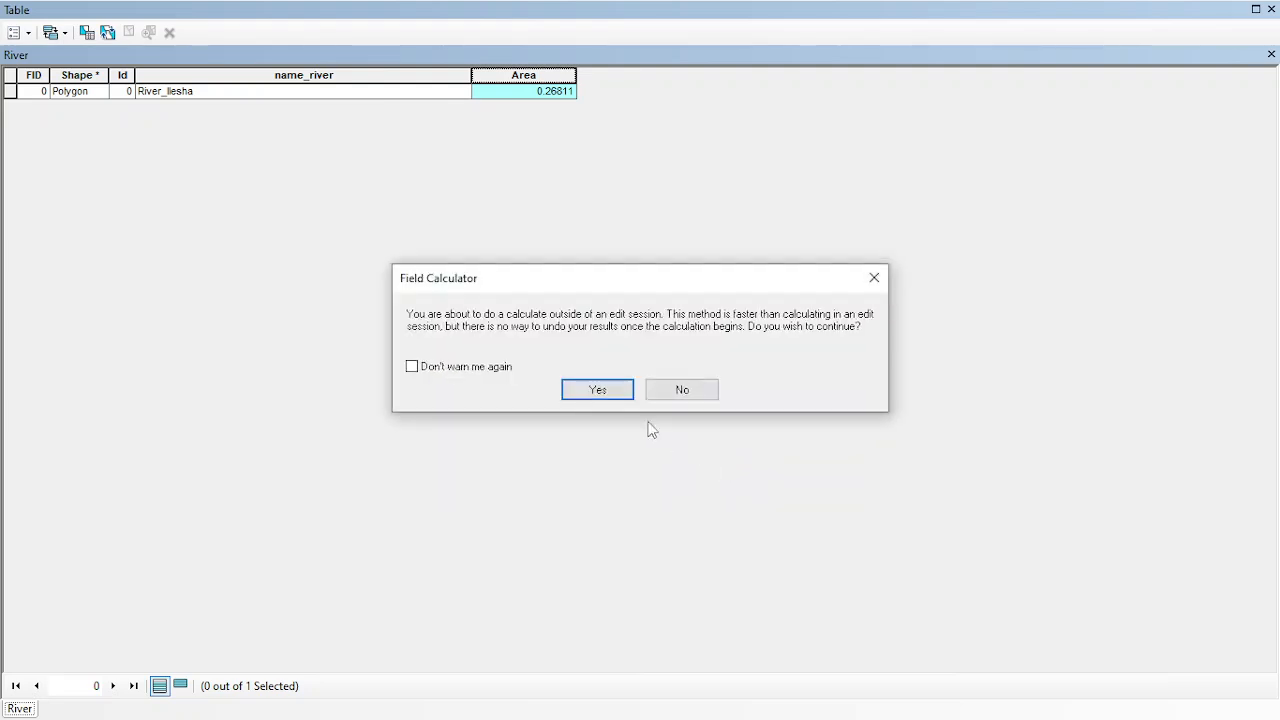
click(603, 392)
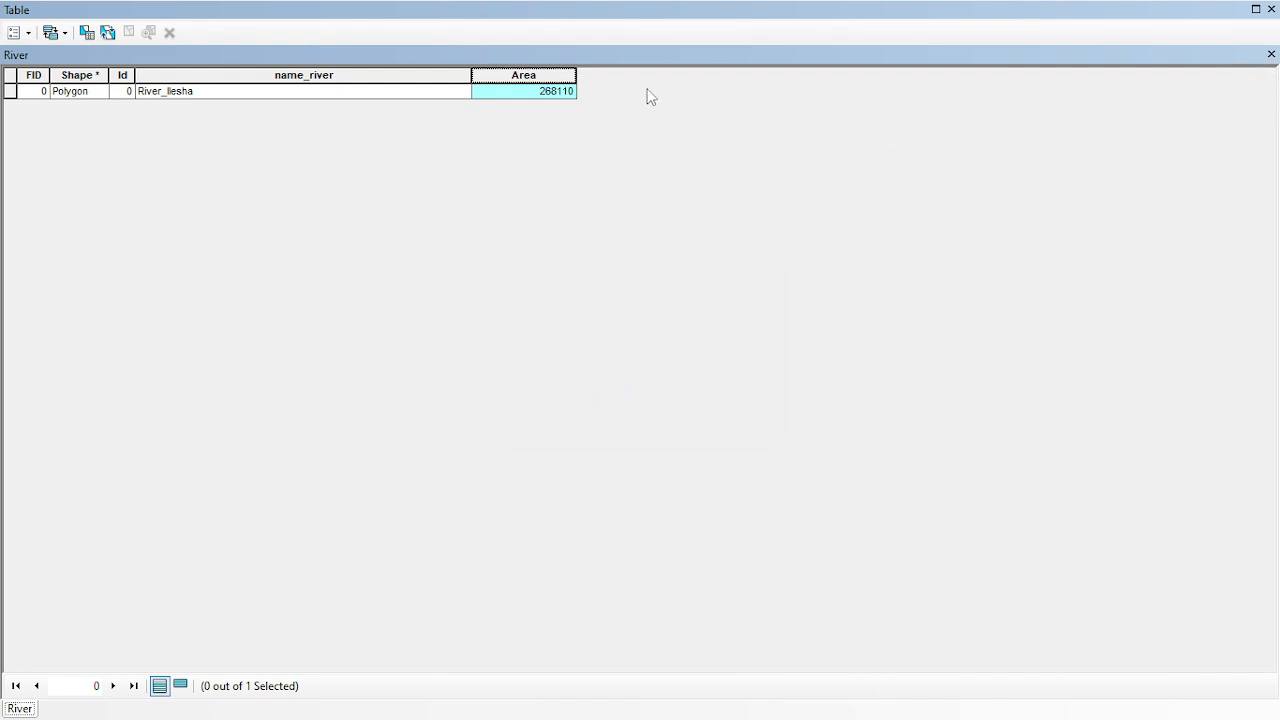
Recalculate the River layer's Area field in square kilometers and close the attribute table.
right_click(546, 79)
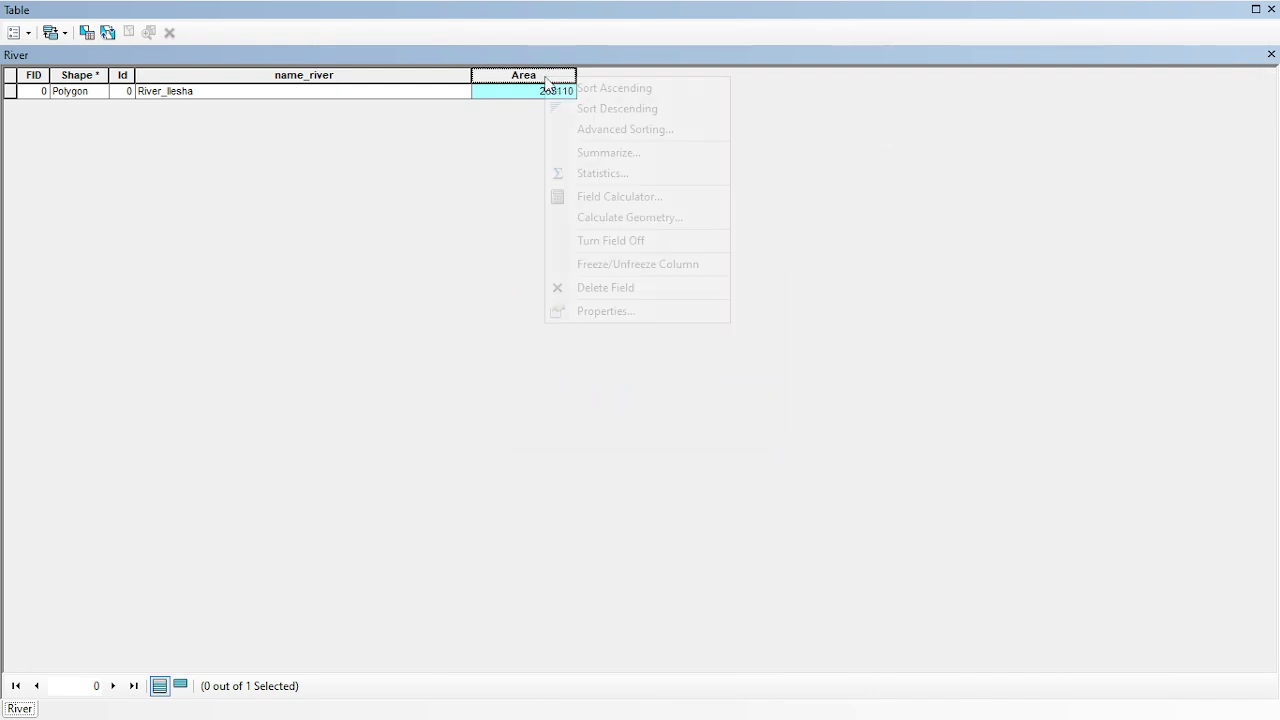
click(617, 229)
click(596, 387)
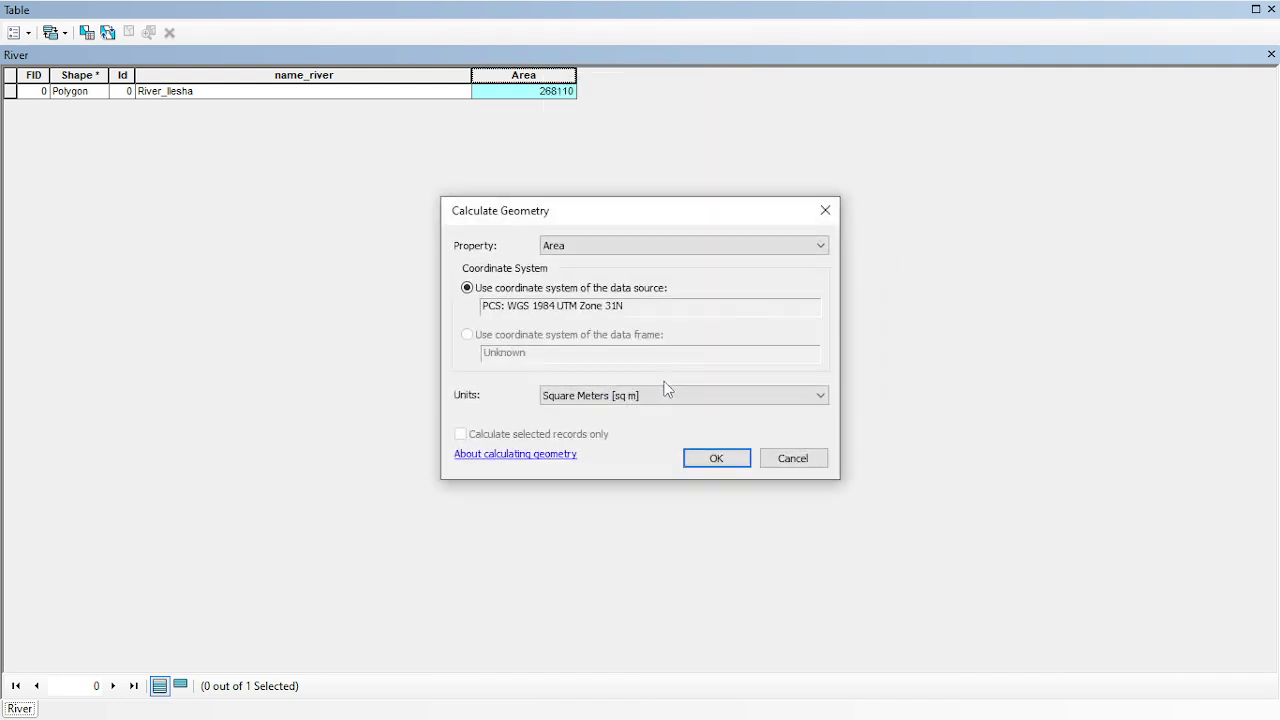
click(651, 398)
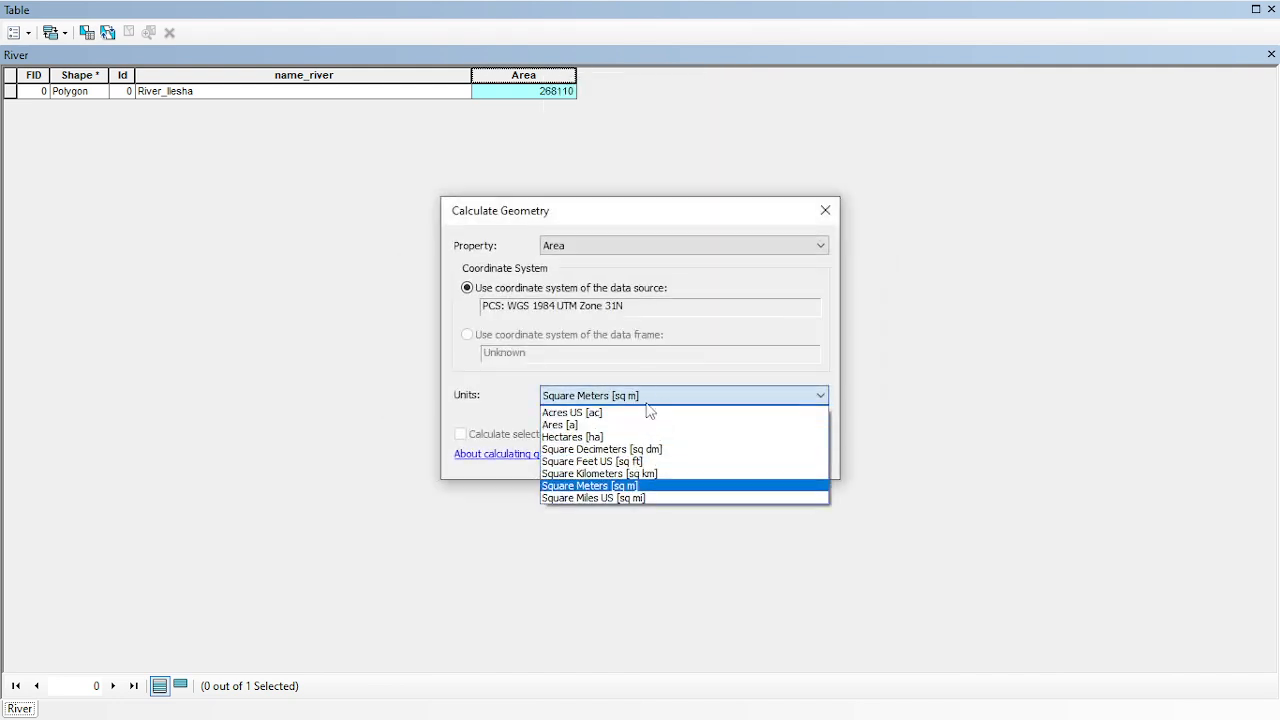
click(617, 475)
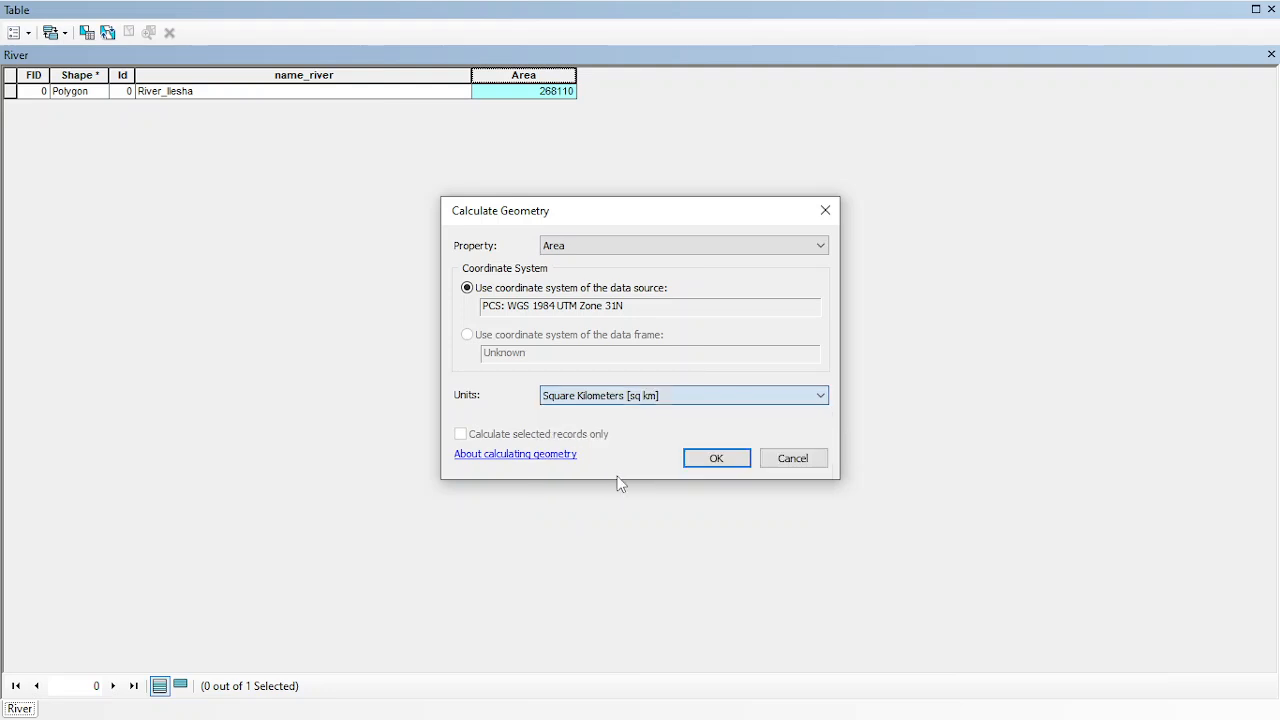
click(707, 458)
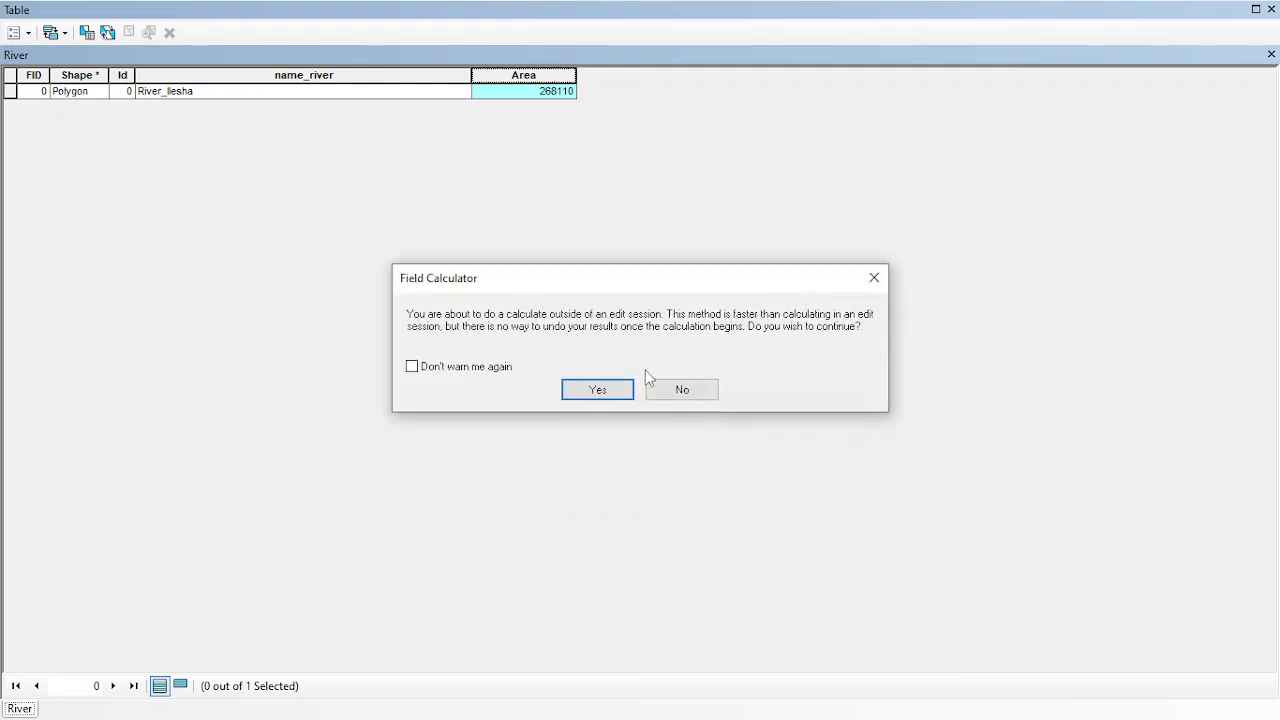
click(604, 389)
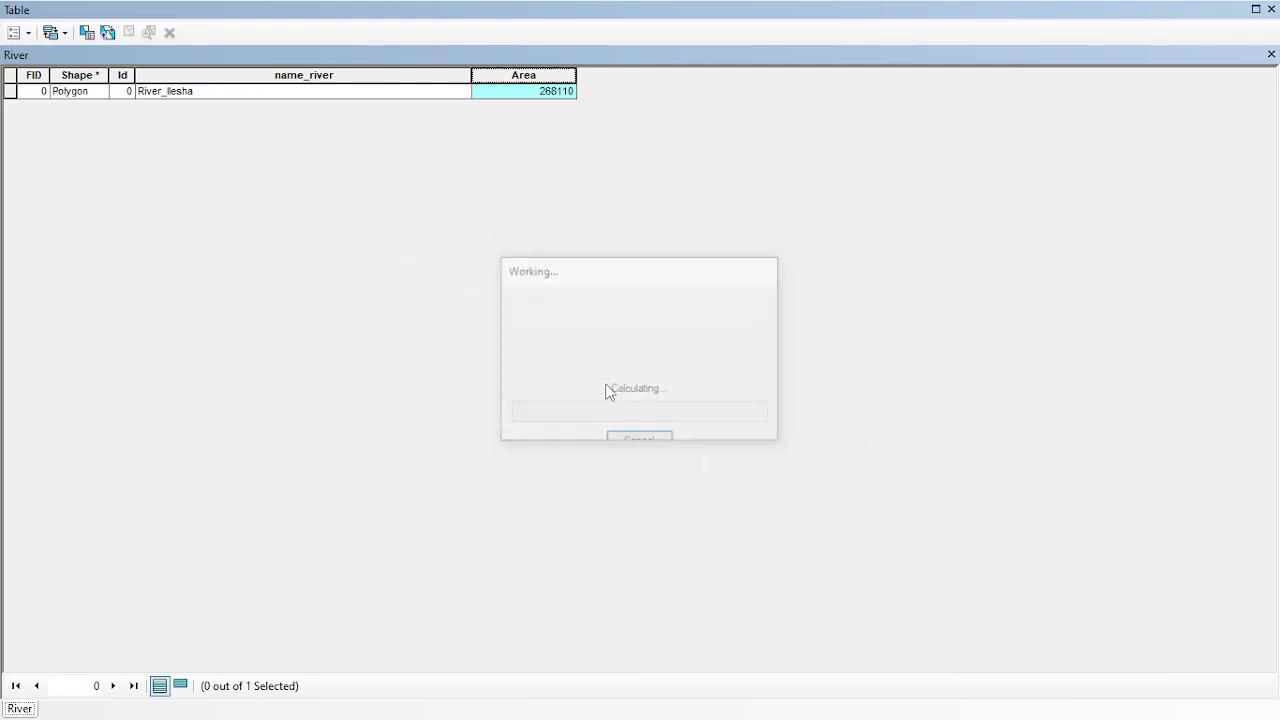
click(1271, 55)
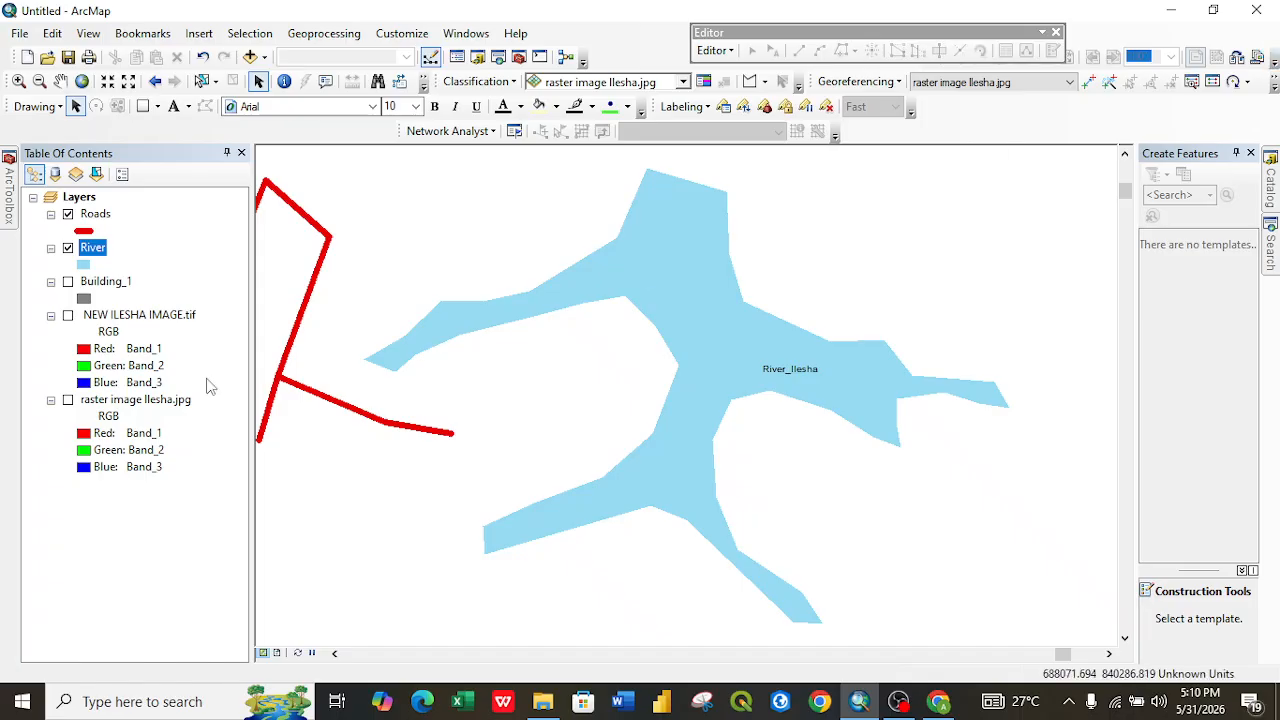
Change the River layer's label field to Area in its layer properties.
right_click(96, 259)
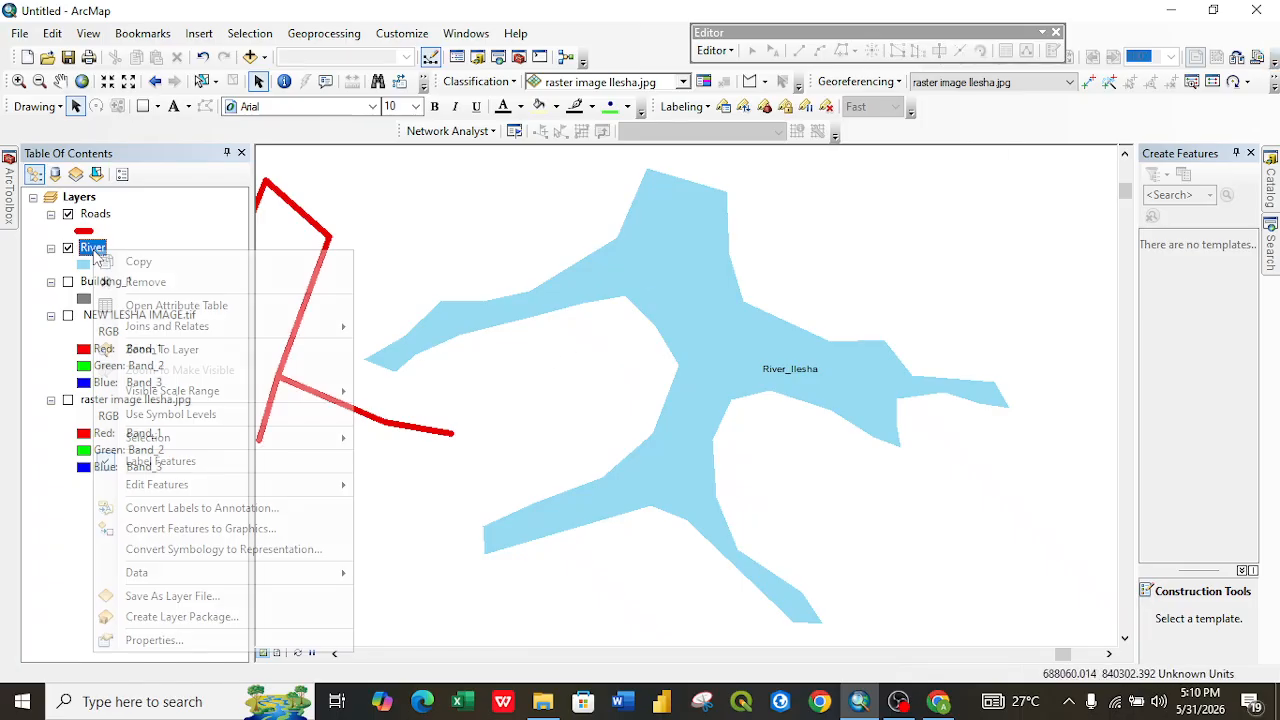
click(190, 641)
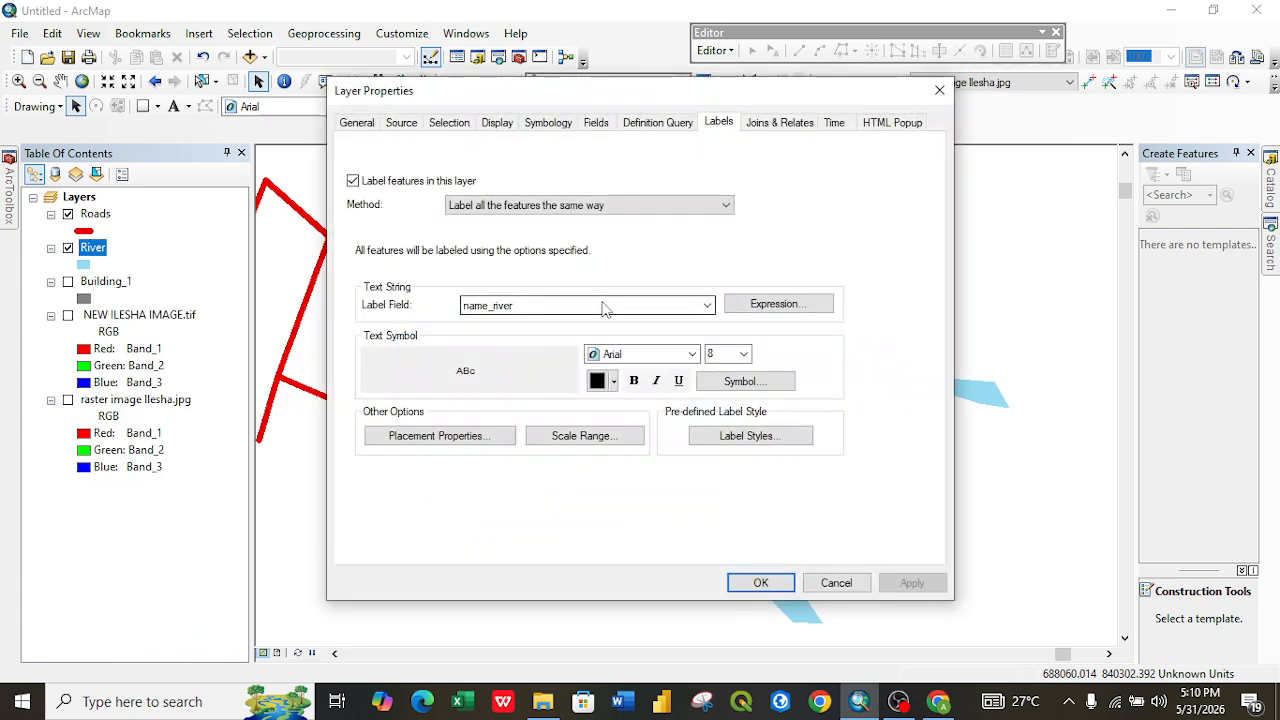
click(608, 305)
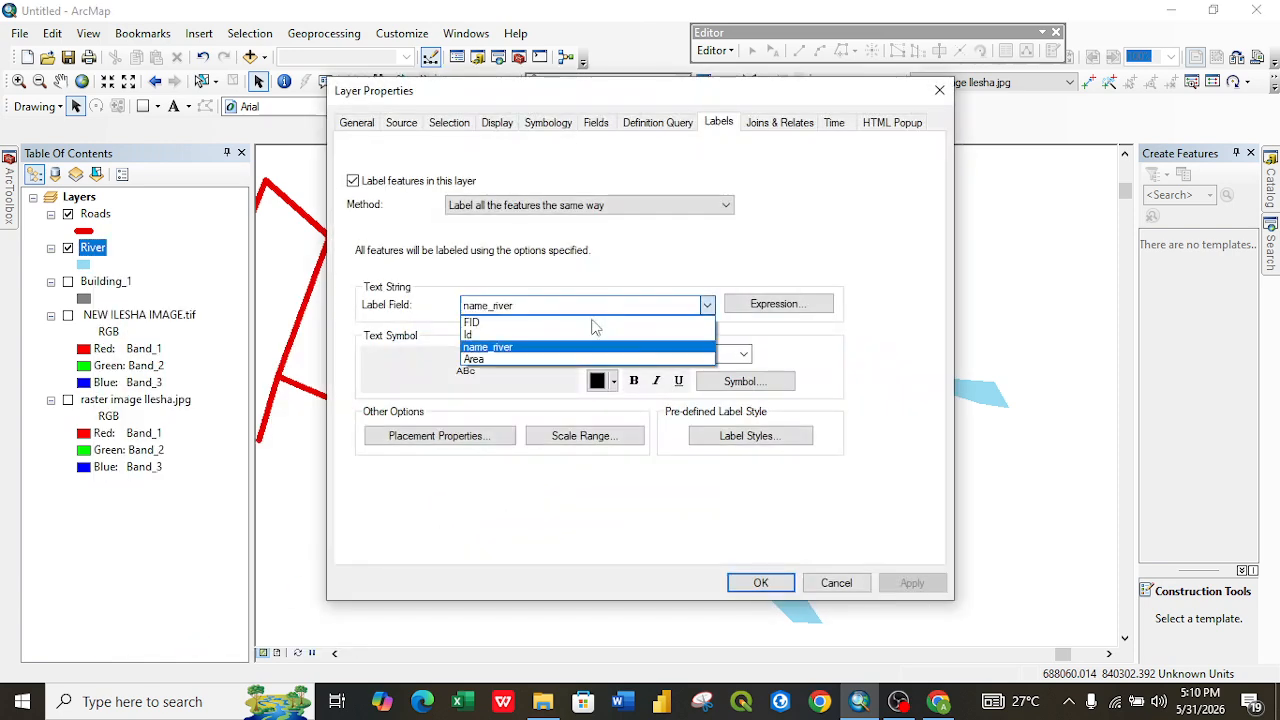
click(541, 364)
click(760, 583)
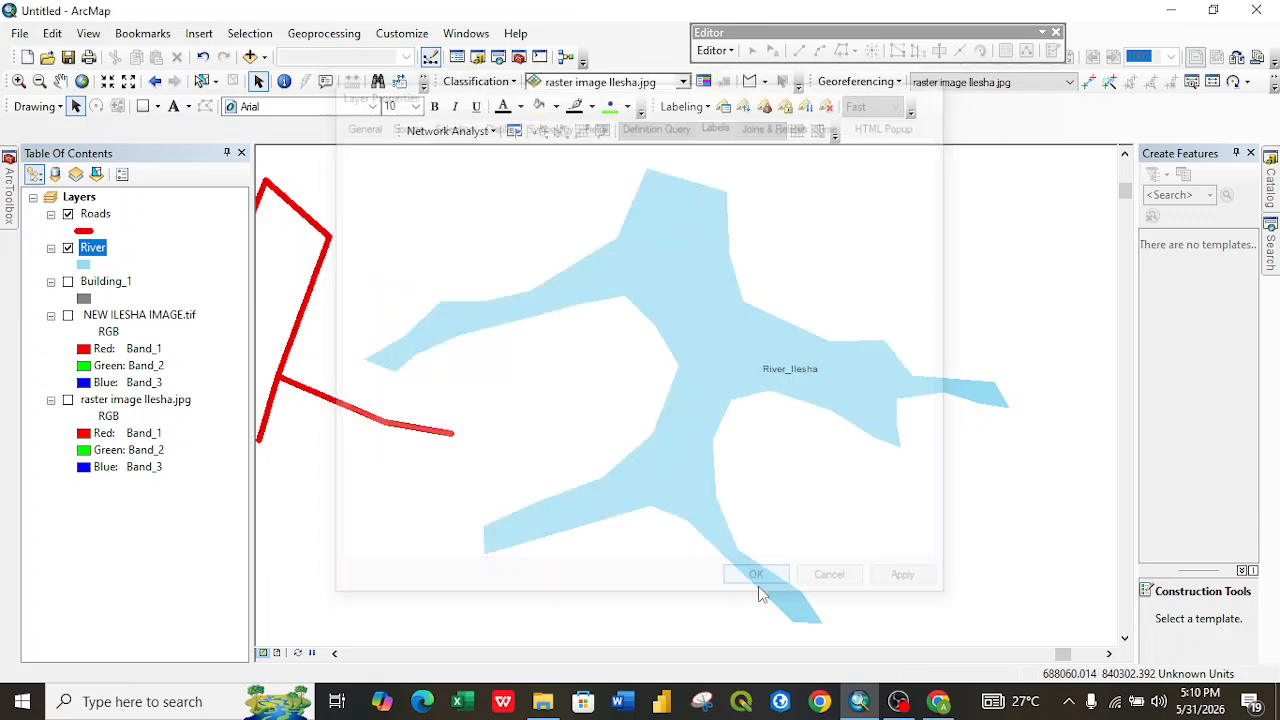